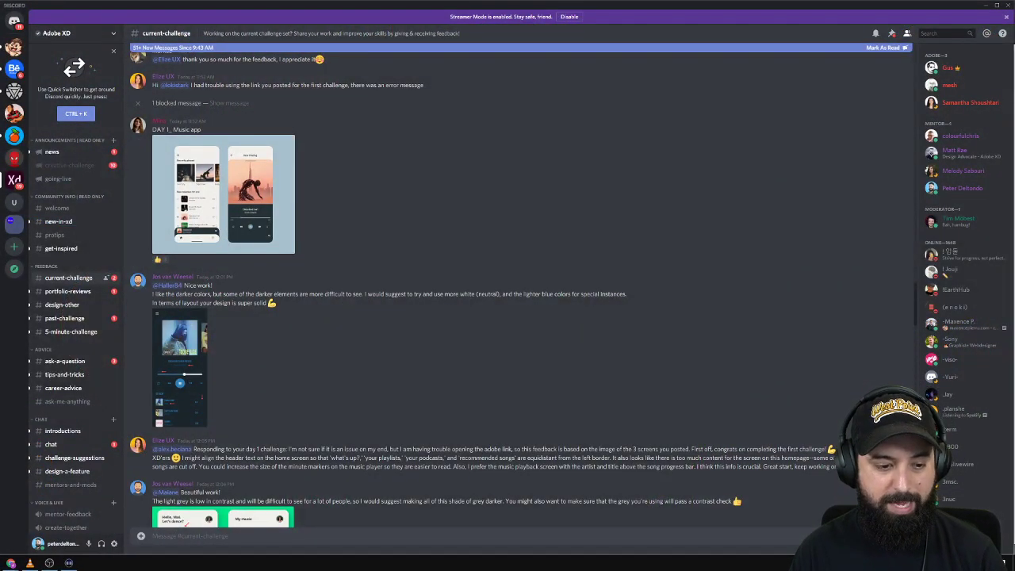
Switch from Discord to the XD DCC Day 2 file in Adobe XD.
mouse_move(7, 563)
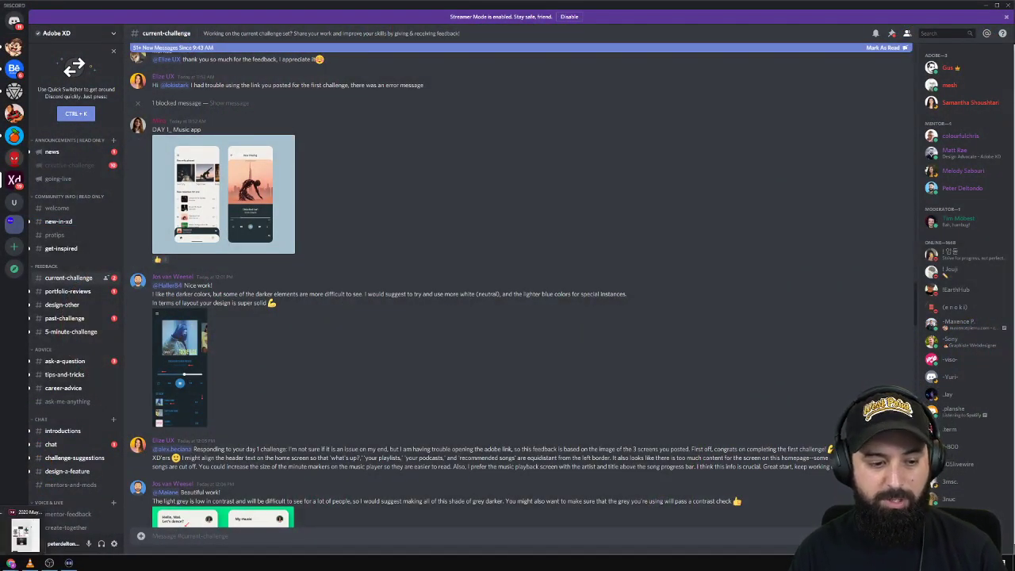
left_click(5, 534)
Zoom and pan around the Day 2 brief to read it: design and prototype a guided workout app.
scroll(396, 105, "up", 4)
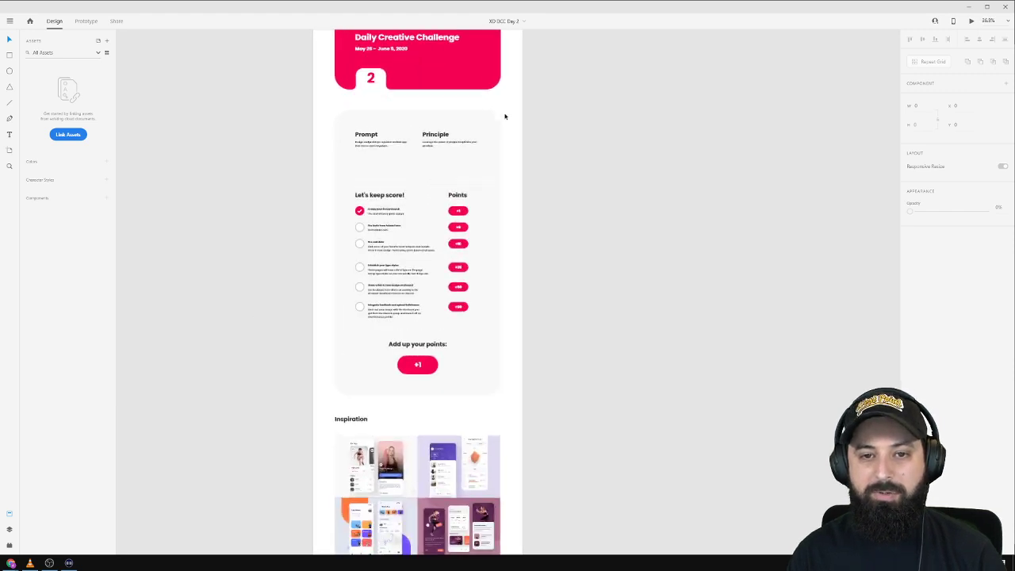
scroll(512, 136, "up", 3)
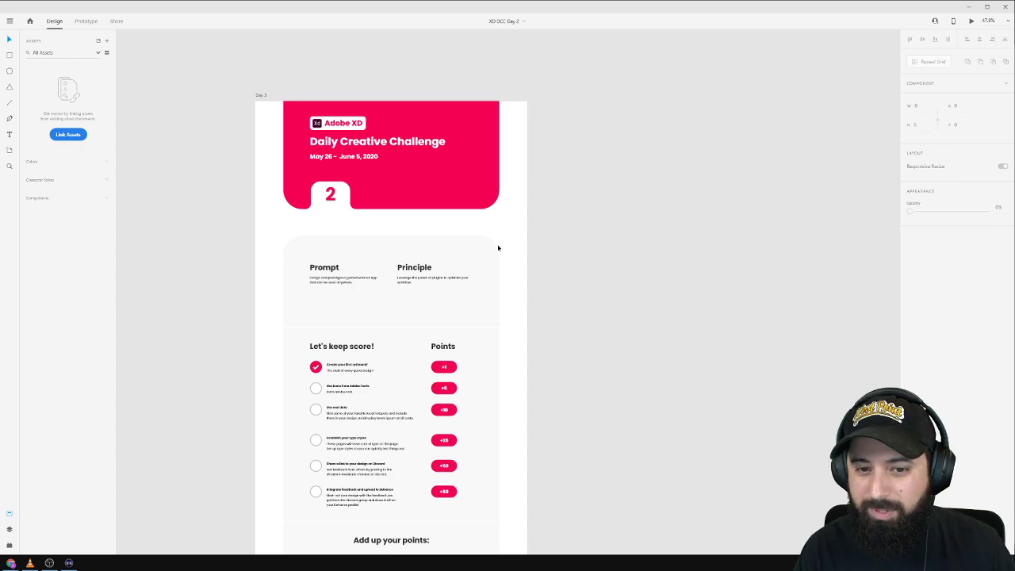
scroll(554, 325, "down", 1)
scroll(598, 283, "up", 2)
scroll(444, 294, "down", 2)
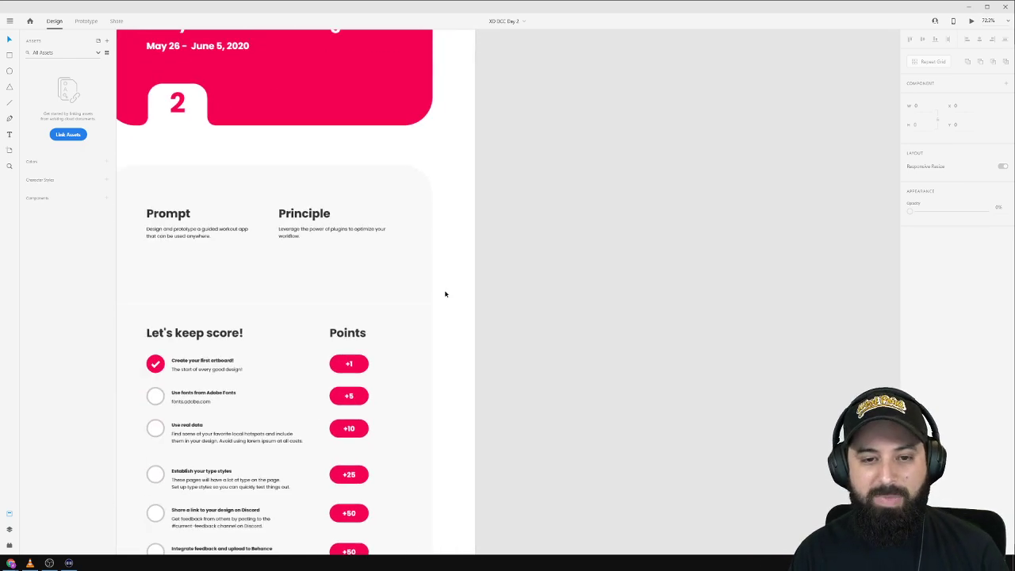
left_click_drag(337, 223, 359, 218)
scroll(328, 245, "up", 4)
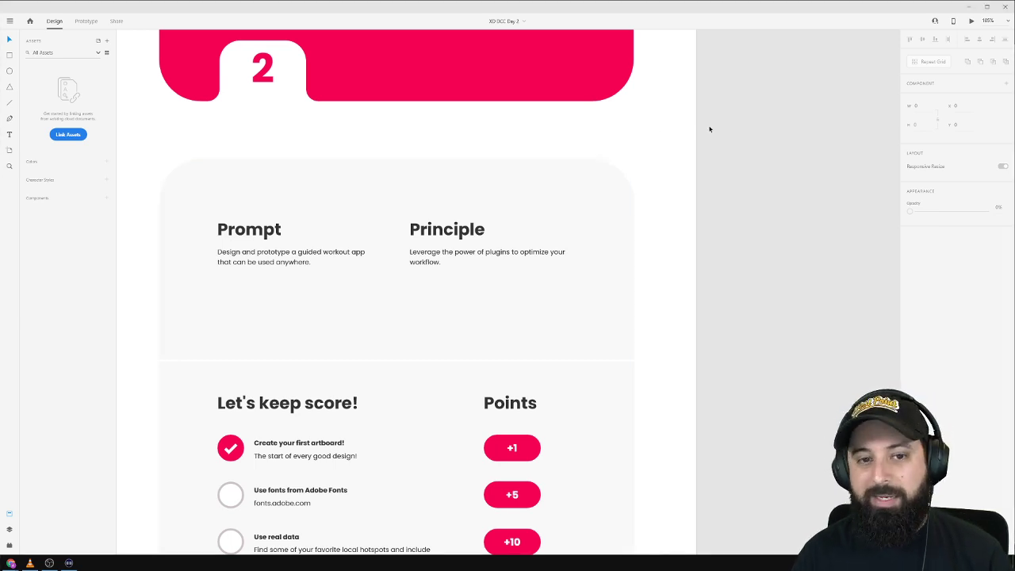
Pan the canvas to make room beside the brief and bring up the Artboard tool's device presets.
scroll(738, 181, "down", 3)
left_click_drag(793, 102, 428, 202)
key("a")
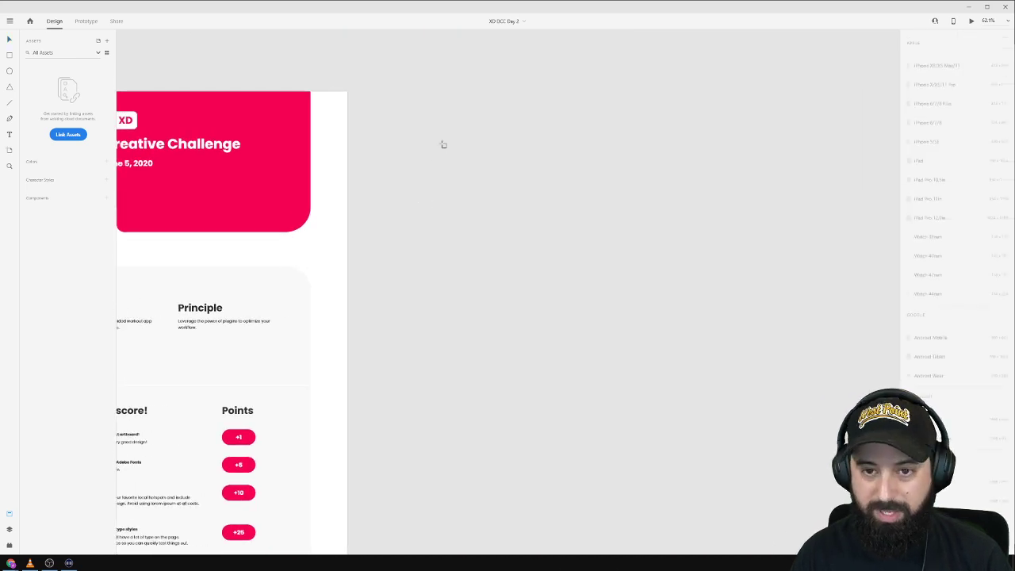
Add an iPhone X/XS/11 Pro artboard and launch the Icons 4 Design plugin, keeping icon size 24.
left_click(943, 77)
scroll(402, 103, "up", 3)
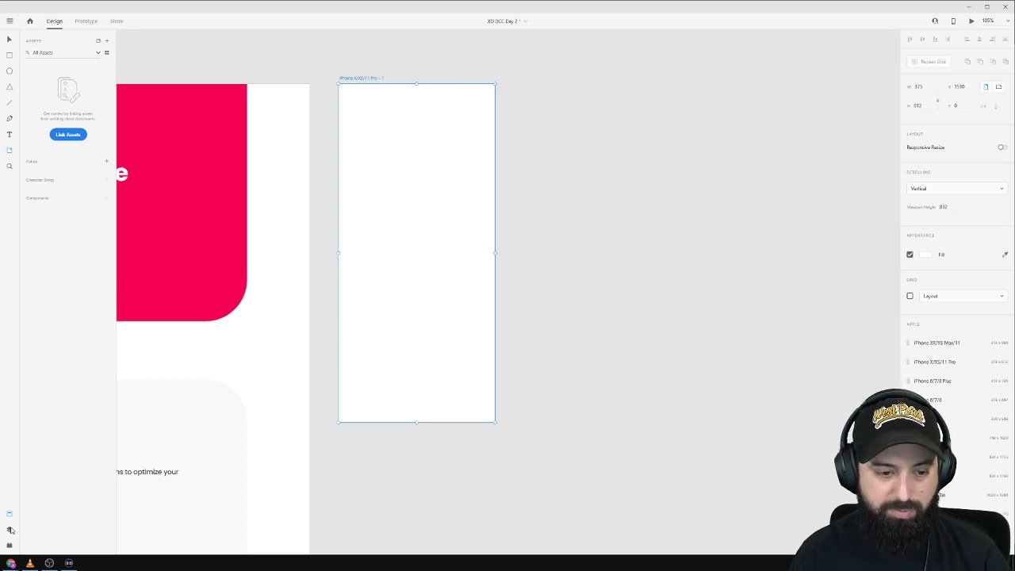
left_click(10, 545)
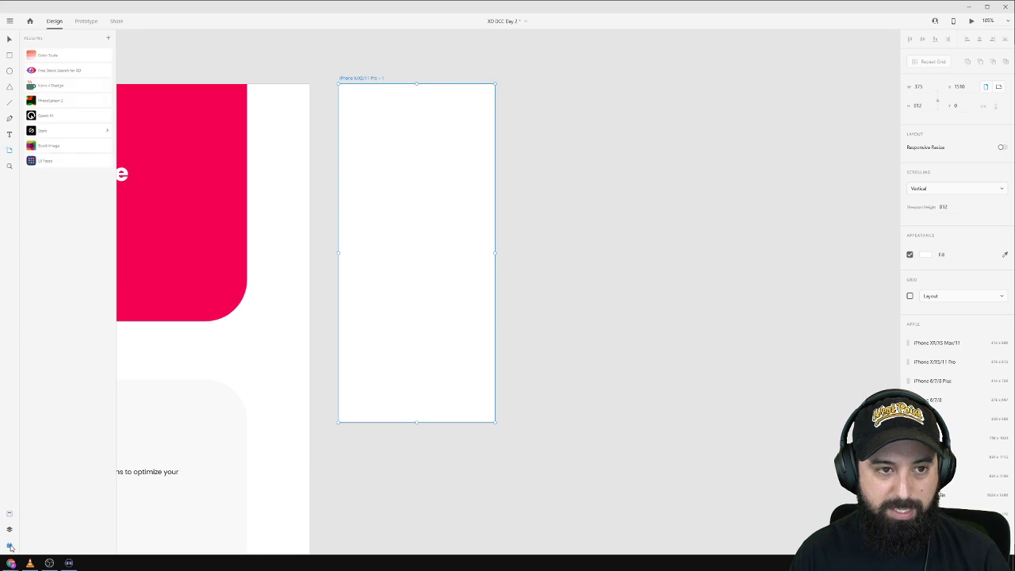
left_click(73, 87)
double_click(96, 81)
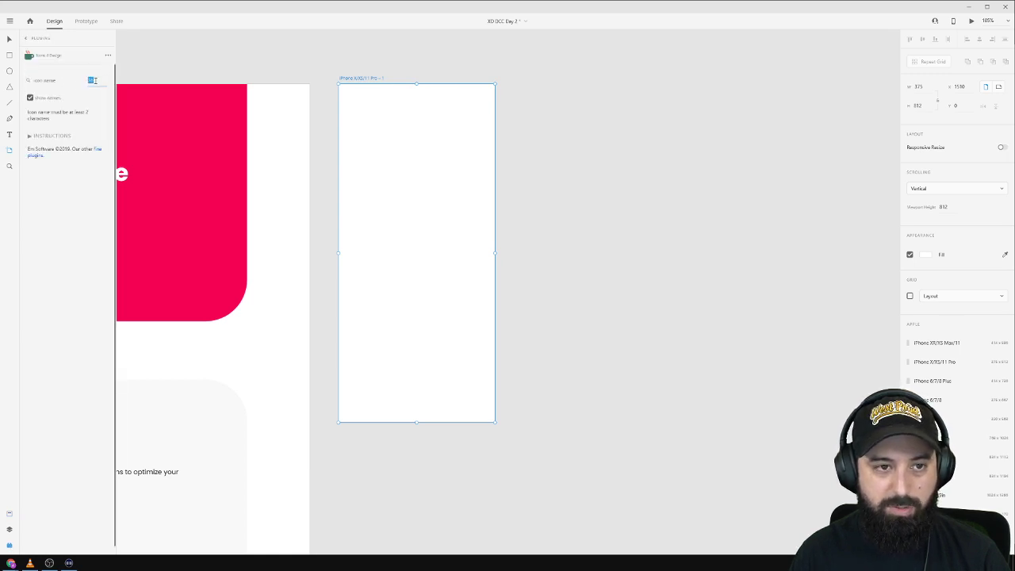
left_click(96, 81)
double_click(96, 81)
left_click(96, 80)
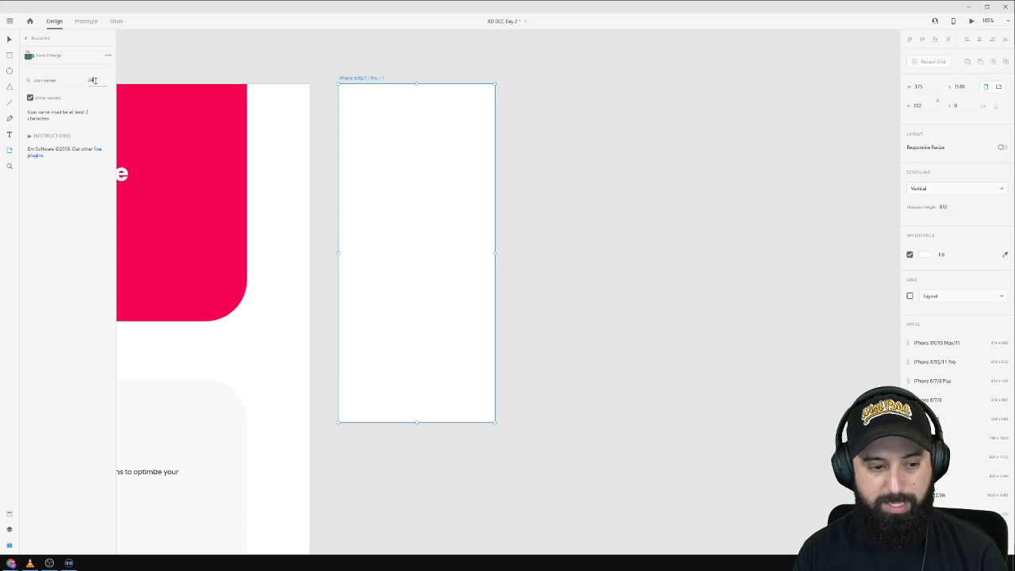
Search 'menu', insert the Feather menu icon, and nudge it in from the top-left corner.
left_click(55, 80)
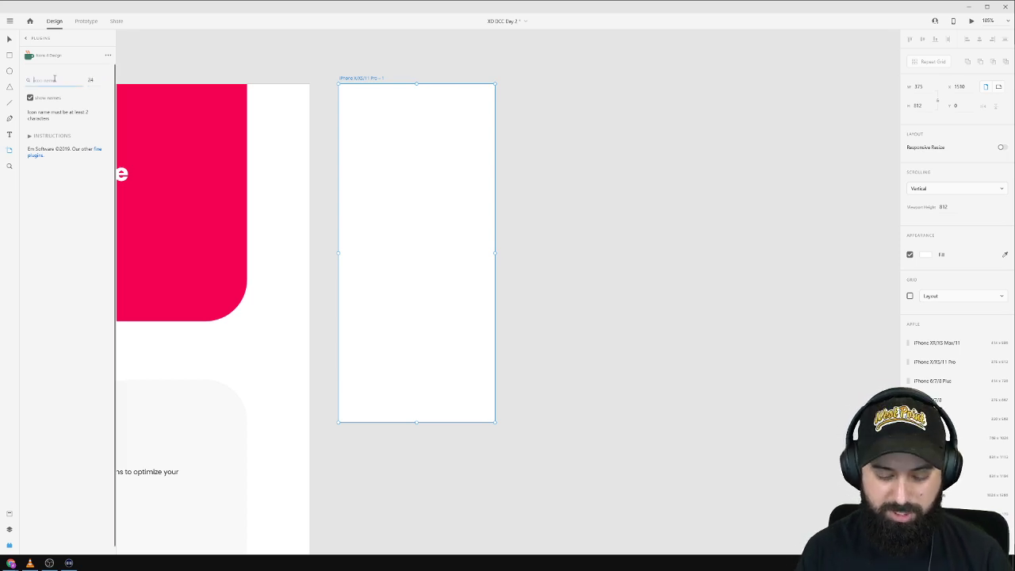
type("menu")
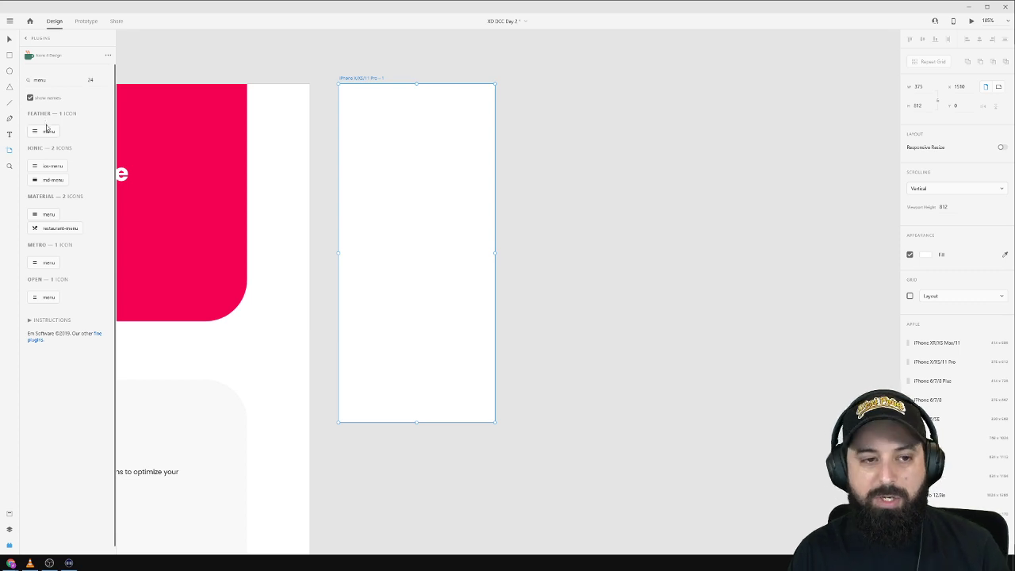
left_click(47, 134)
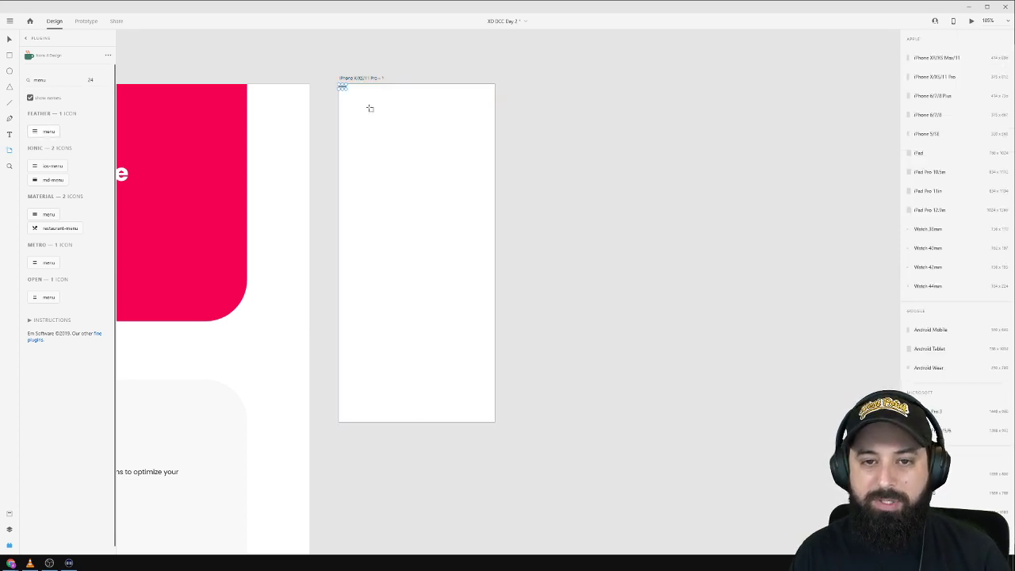
scroll(367, 106, "up", 3)
left_click_drag(326, 74, 342, 93)
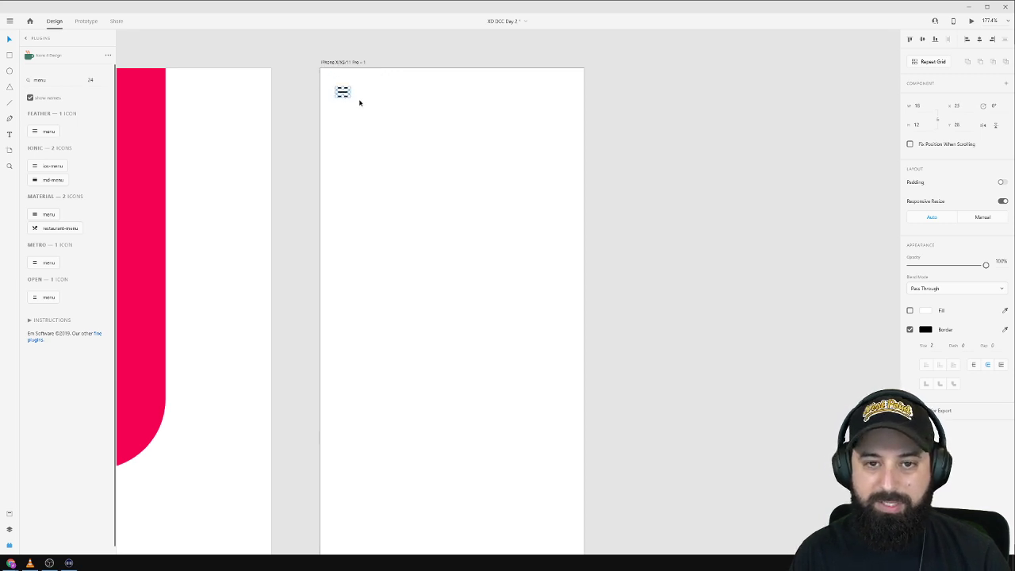
scroll(357, 100, "down", 3)
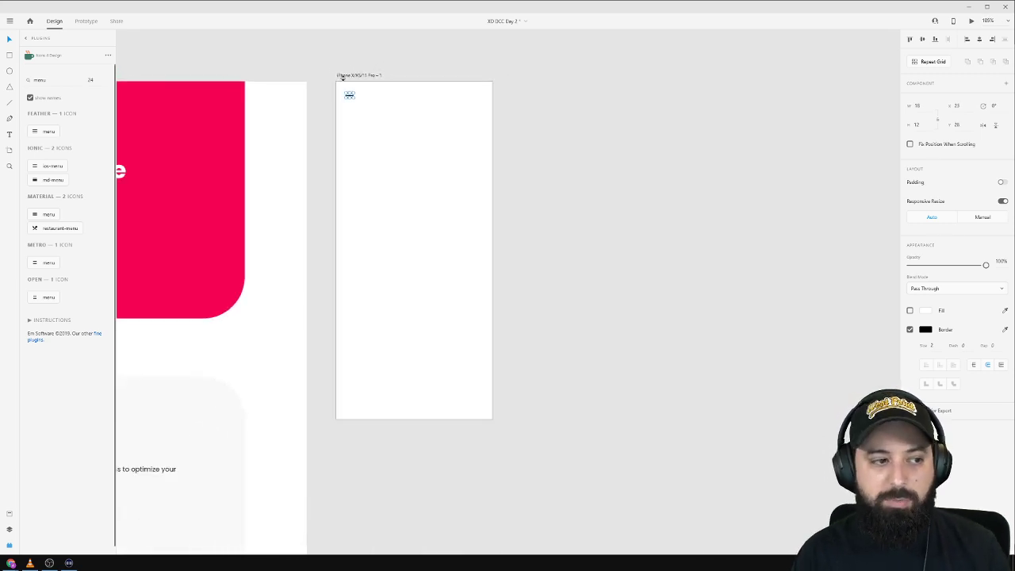
left_click(55, 81)
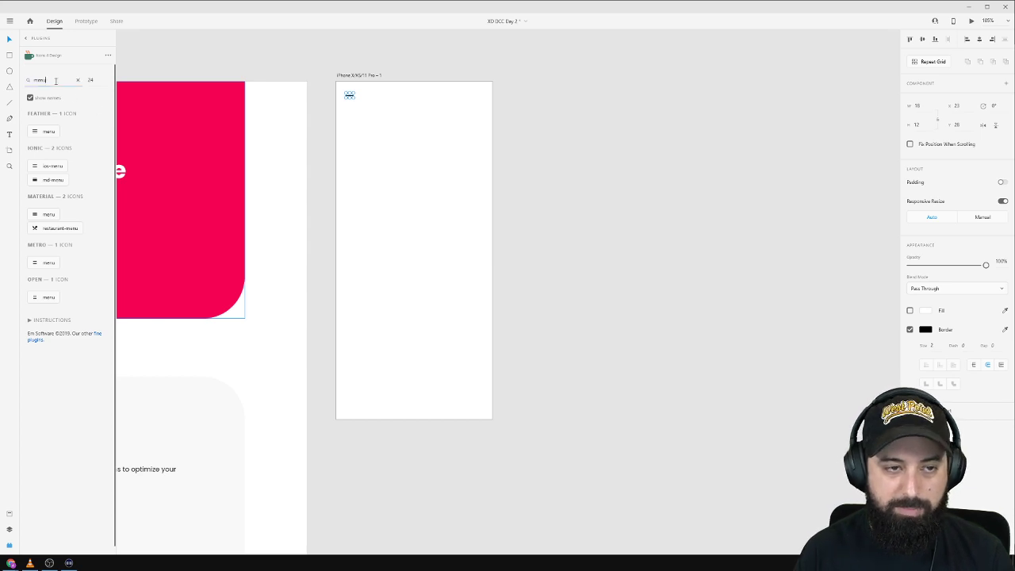
key("ctrl+a")
left_click(394, 403)
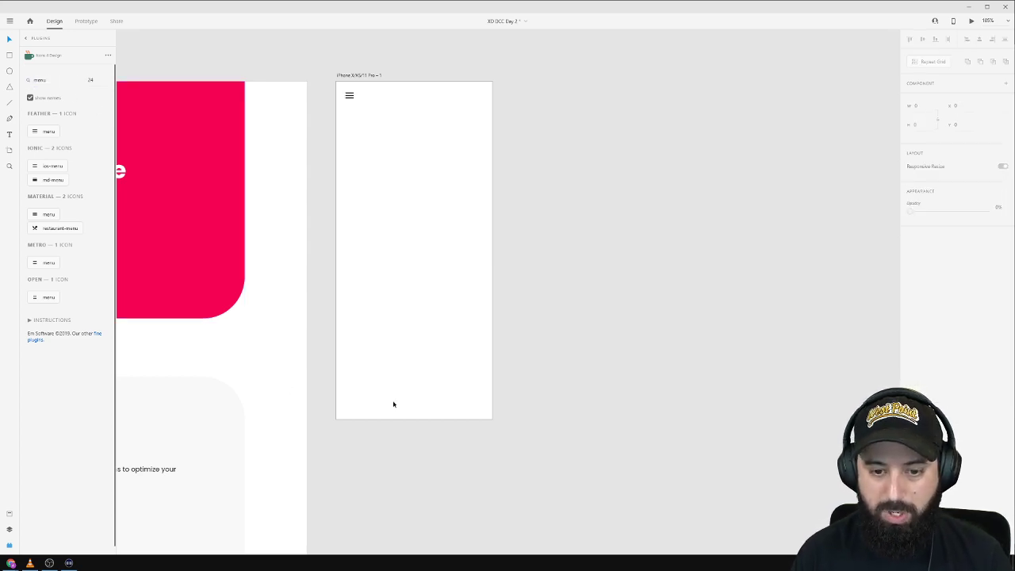
Draw an 88-high bar across the artboard's bottom edge.
left_click_drag(336, 396, 493, 419)
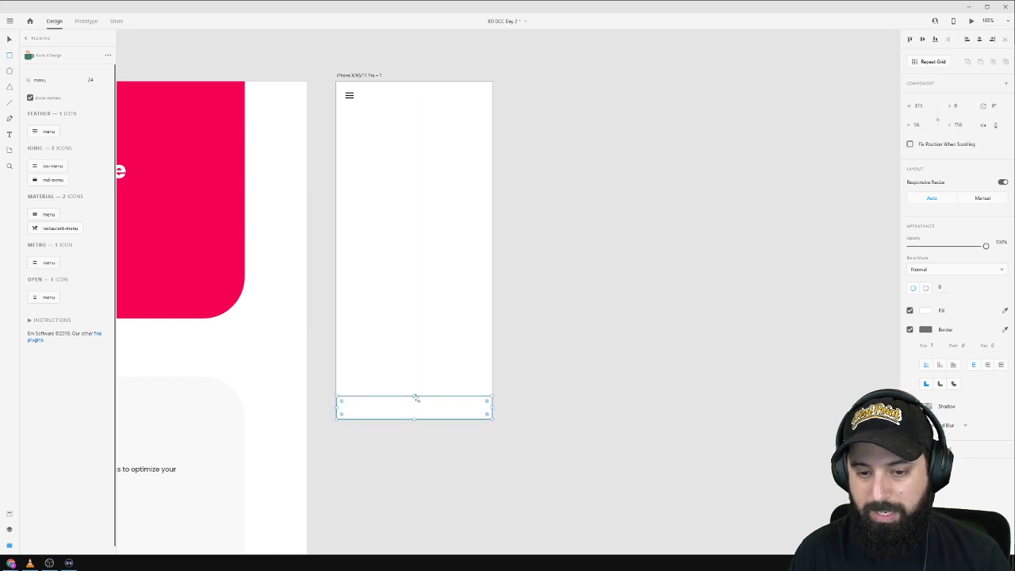
left_click(925, 125)
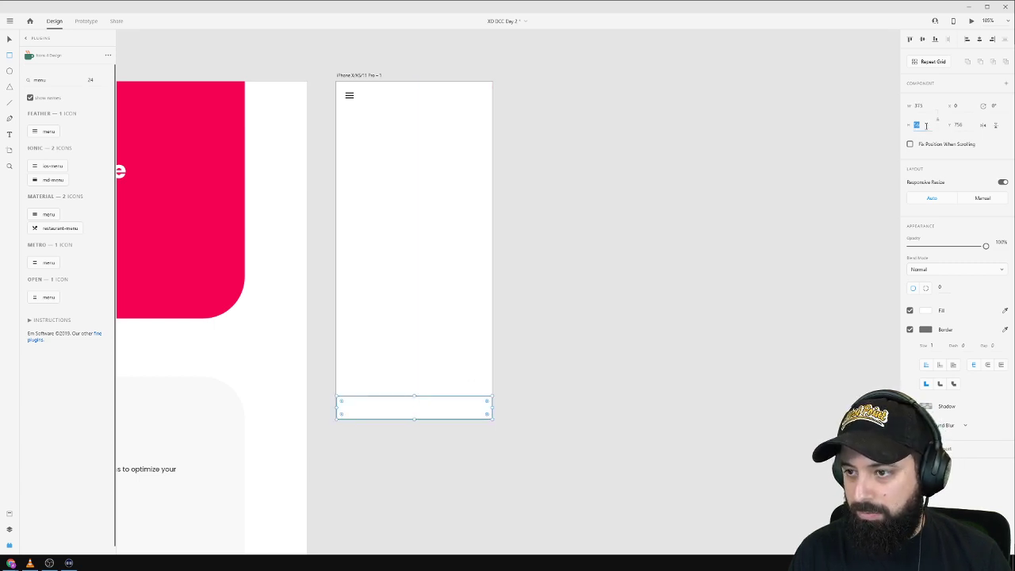
type("88")
key("Return")
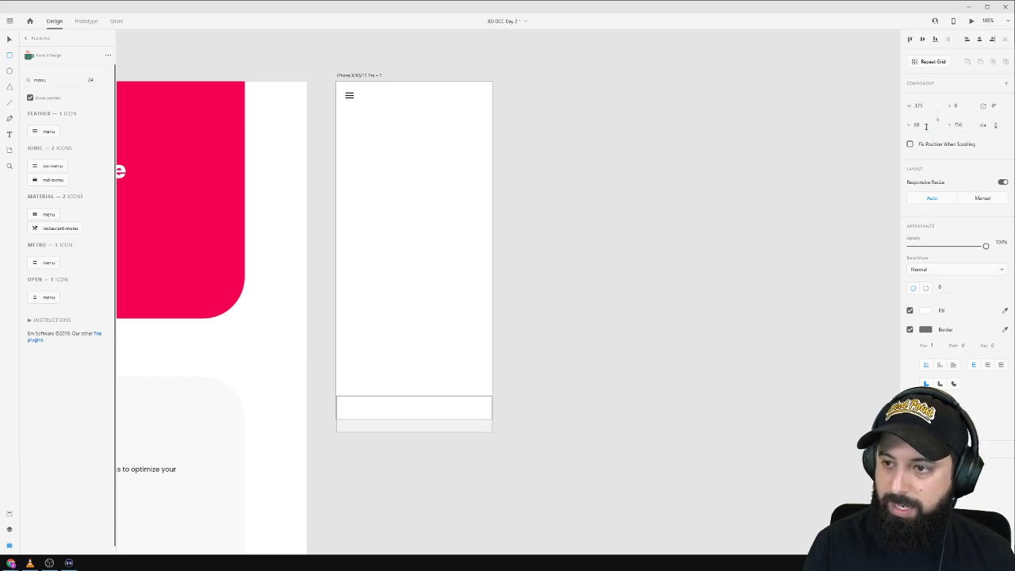
mouse_move(419, 413)
left_mouse_down()
mouse_move(412, 385)
mouse_move(463, 391)
left_mouse_up()
scroll(417, 402, "up", 3)
Add a borderless black 4-high home-indicator bar at the footer's bottom centre.
key("r")
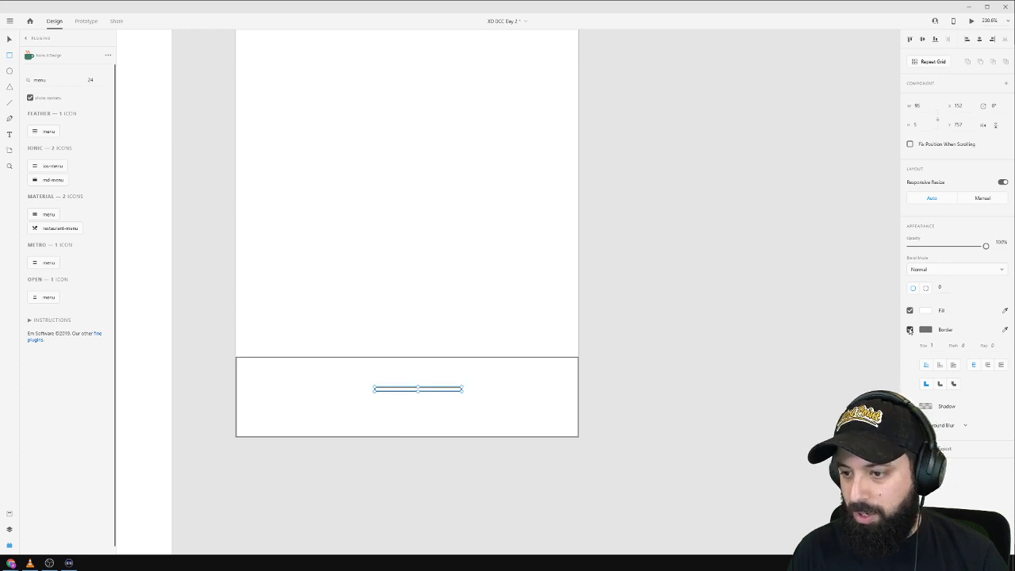
left_click(909, 330)
left_click(925, 311)
left_click_drag(835, 302, 780, 351)
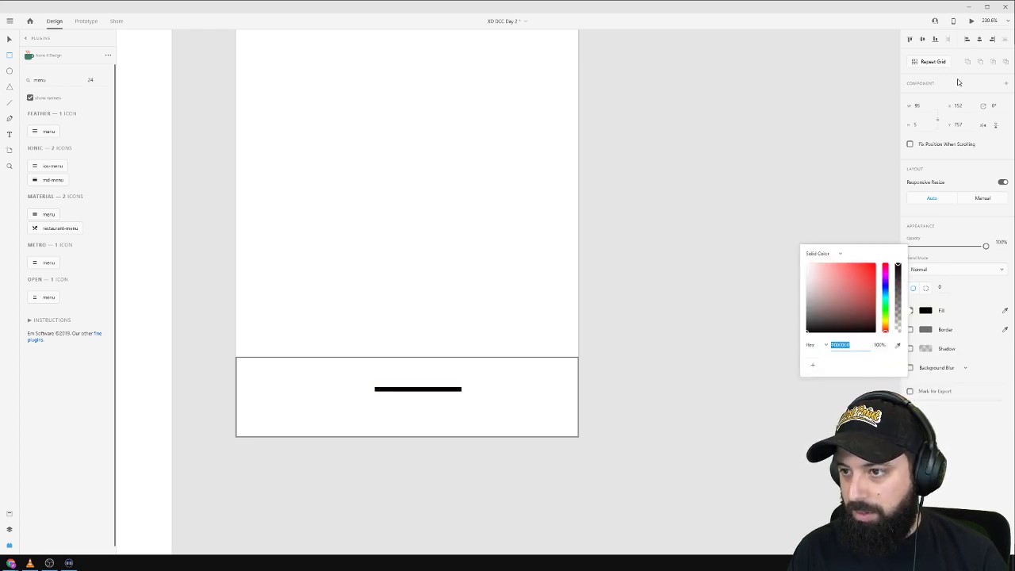
left_click(913, 124)
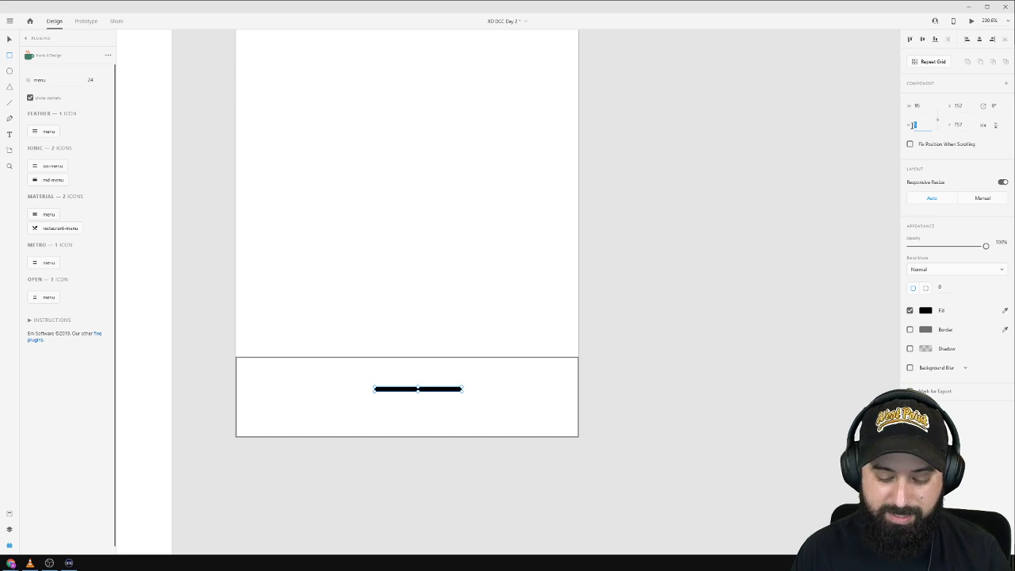
key("Up")
key("Up")
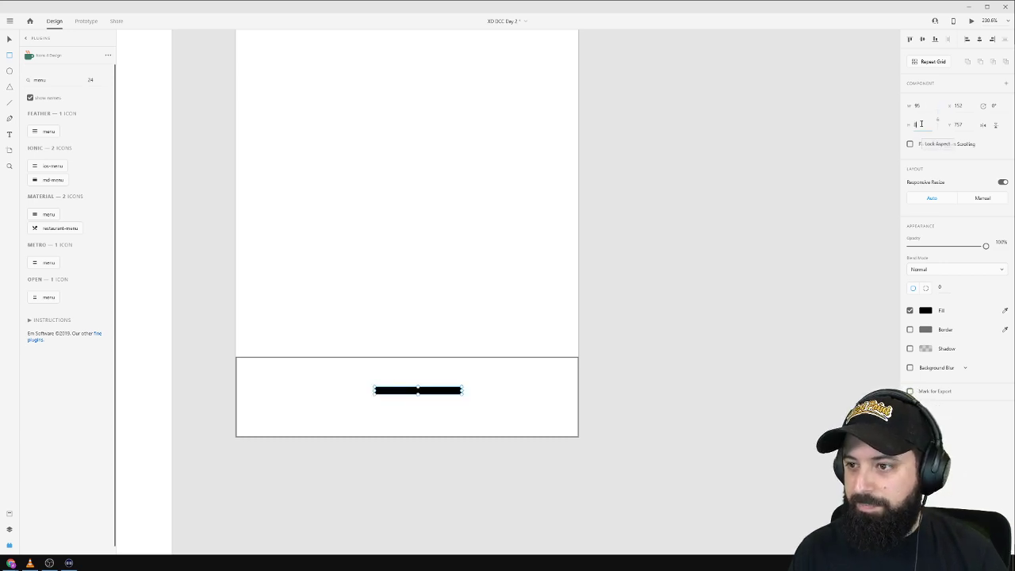
type("4")
key("Return")
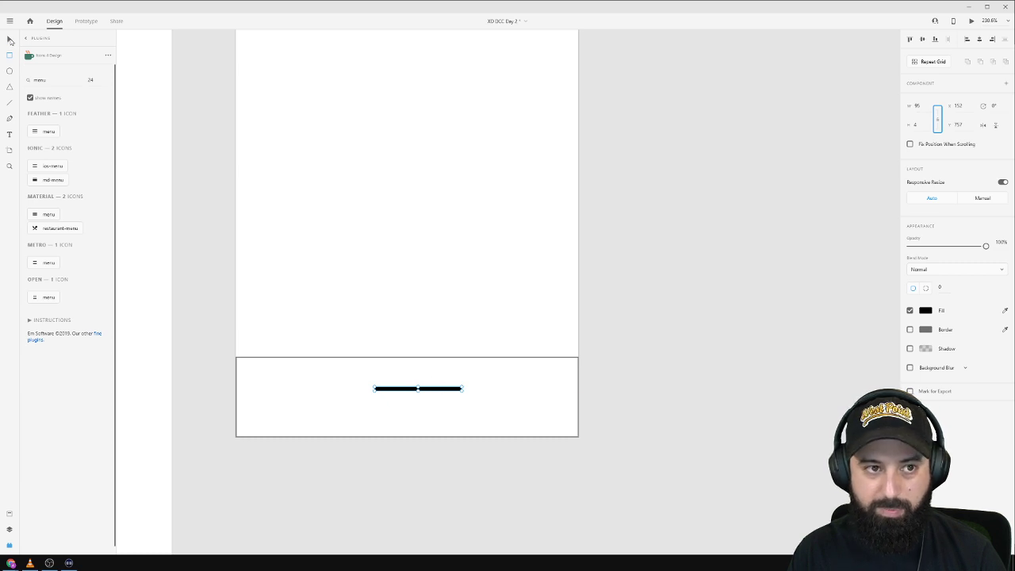
left_click(10, 42)
left_click_drag(442, 390, 430, 425)
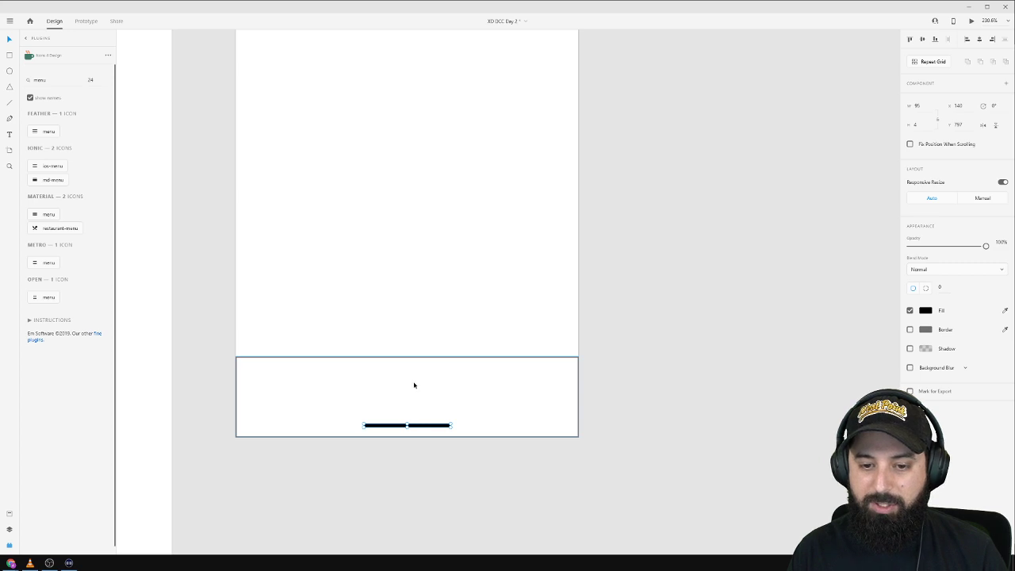
Remove the footer's grey border and fill it deep purple.
left_click(403, 362)
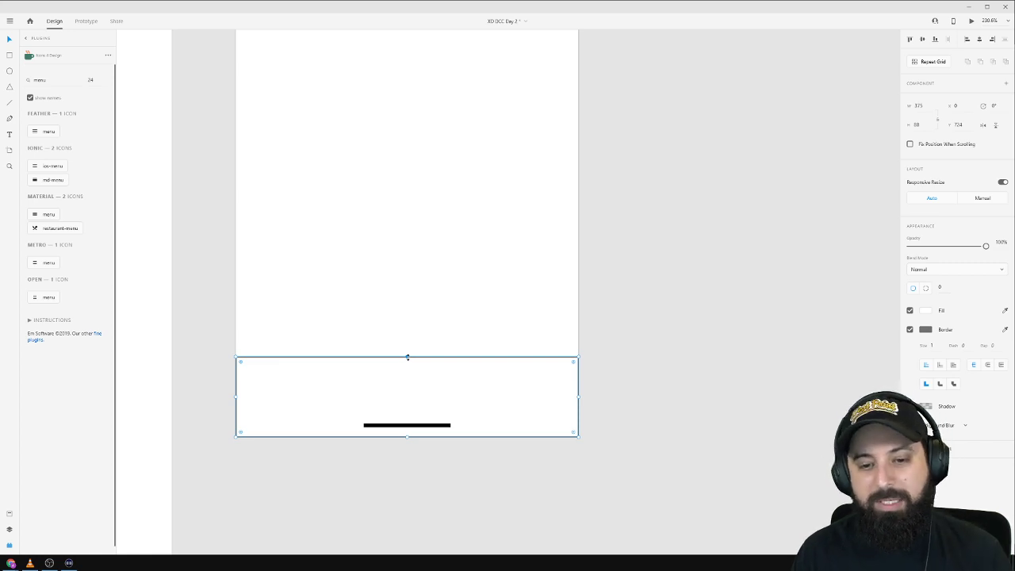
left_click(909, 329)
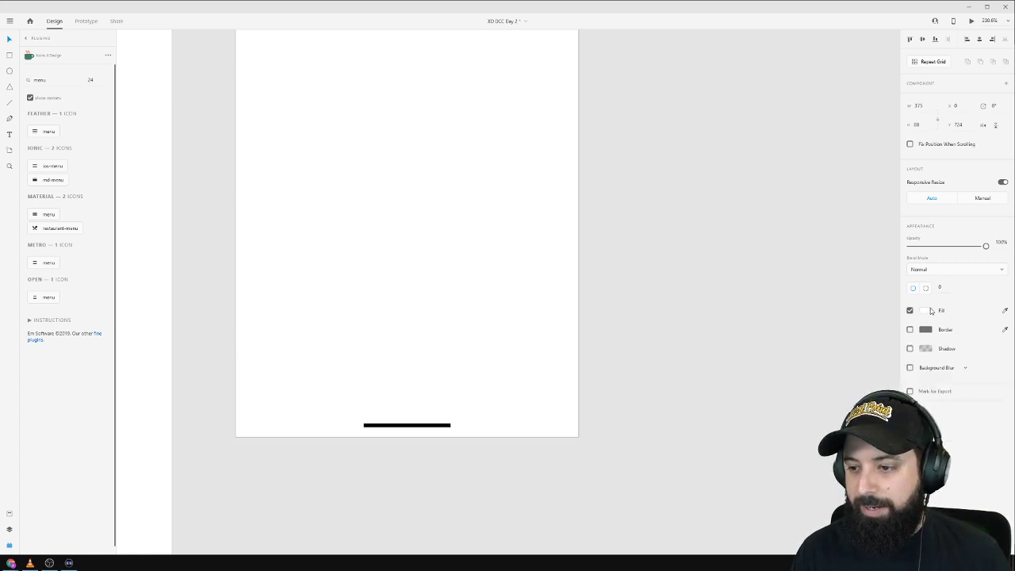
left_click(925, 310)
left_click(858, 298)
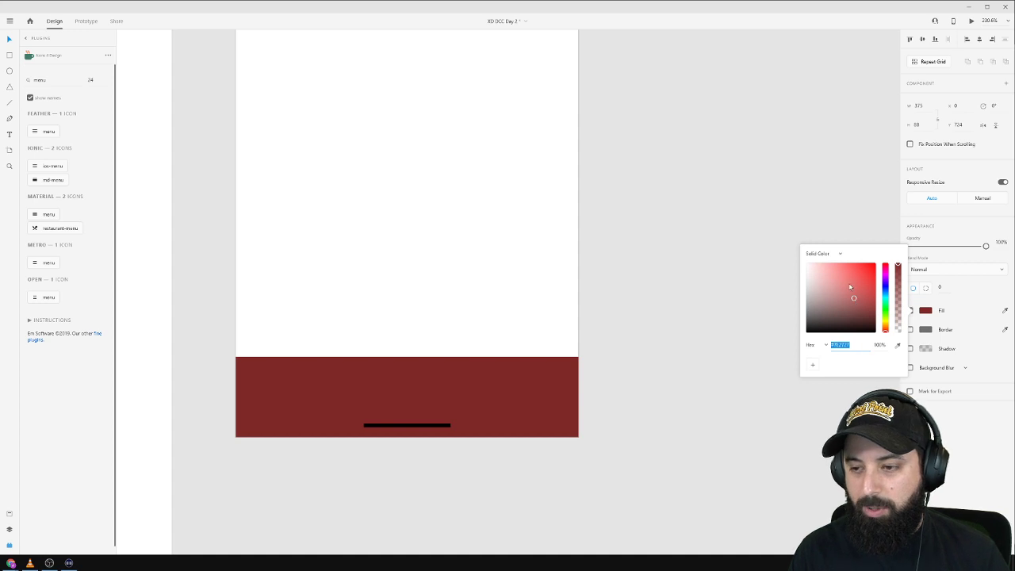
left_click(885, 285)
left_click(686, 288)
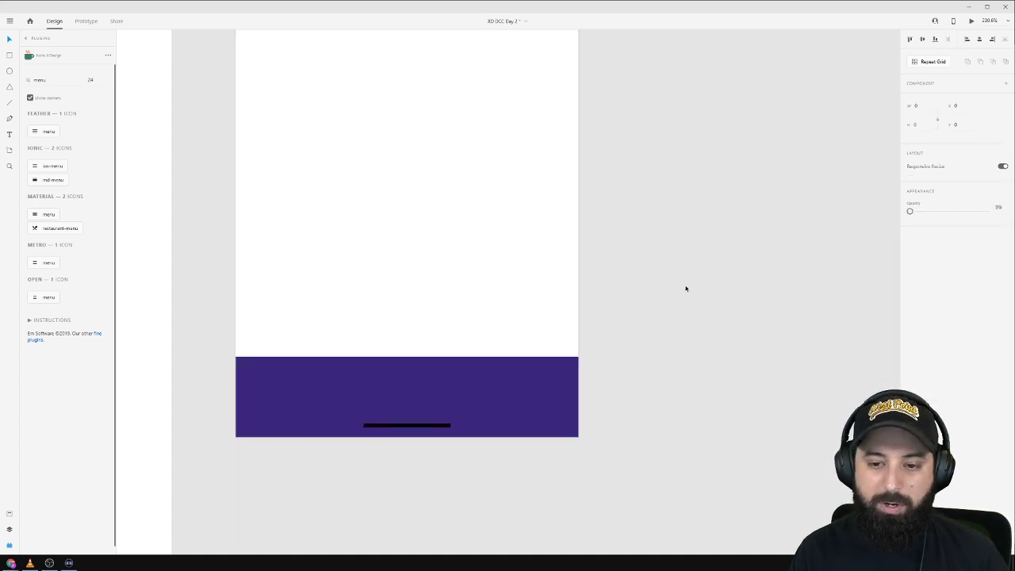
Search the icons plugin for 'home' and place the home icon on the phone artboard.
double_click(64, 80)
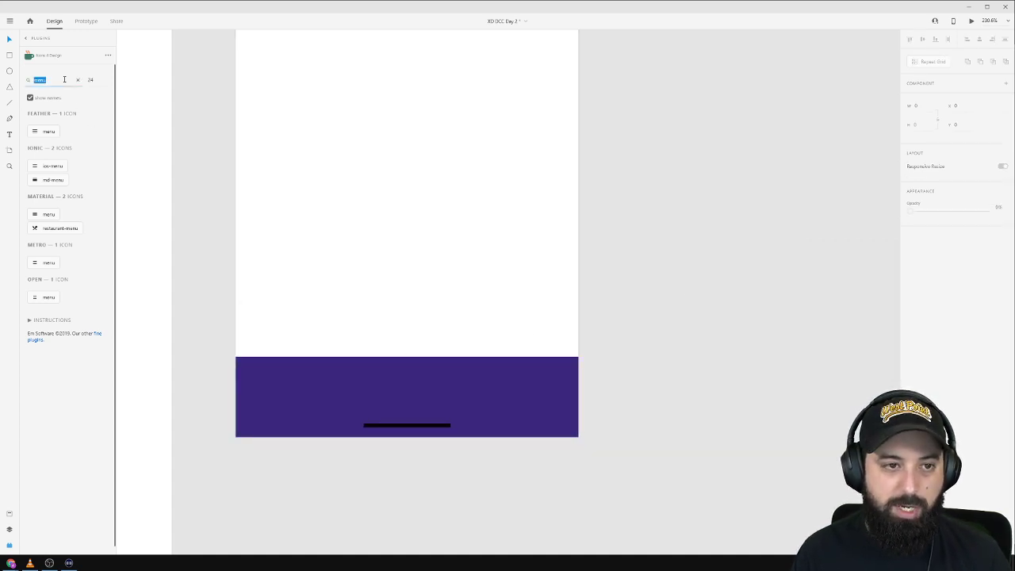
left_click(64, 80)
double_click(64, 80)
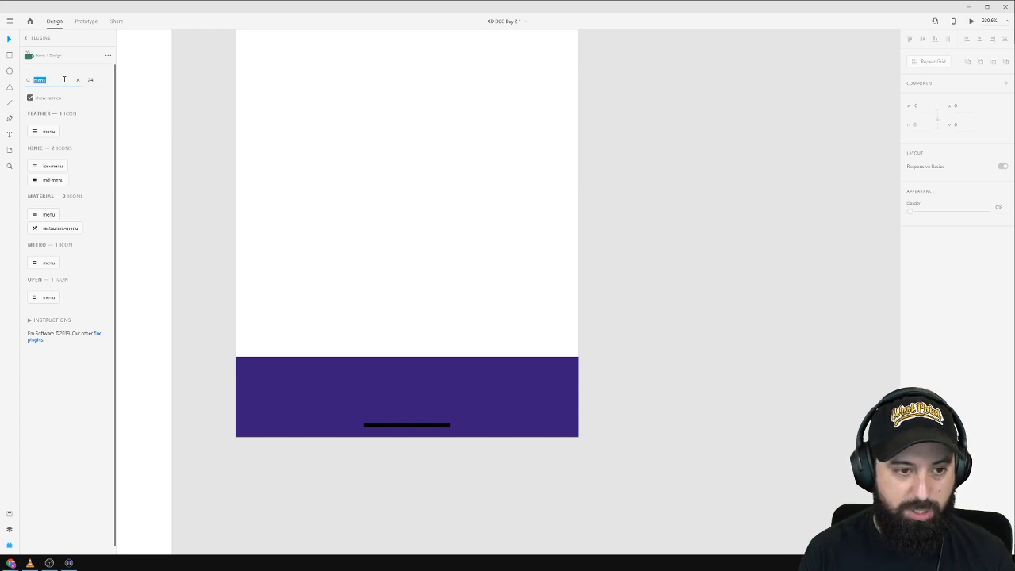
type("home")
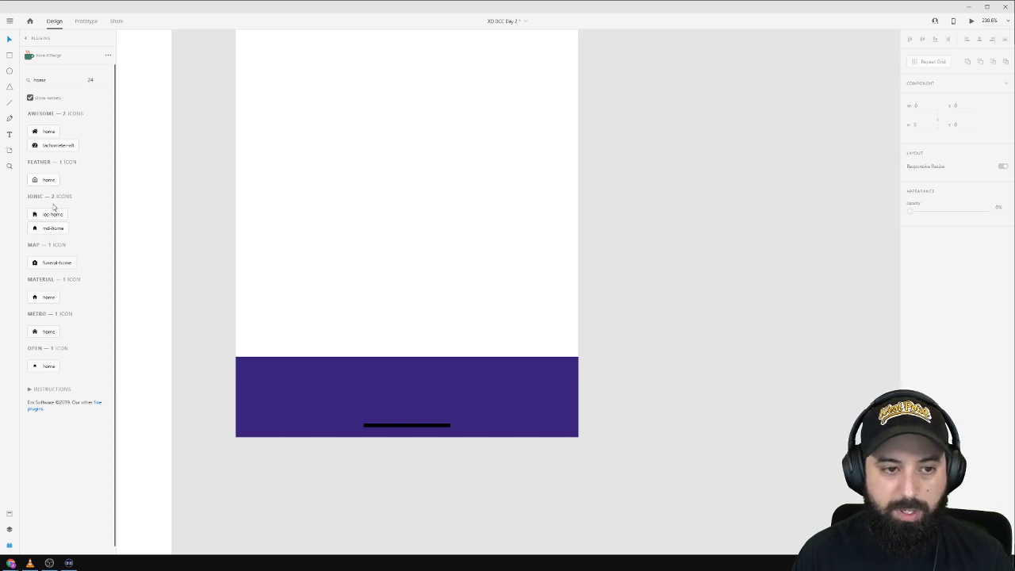
scroll(172, 229, "up", 5)
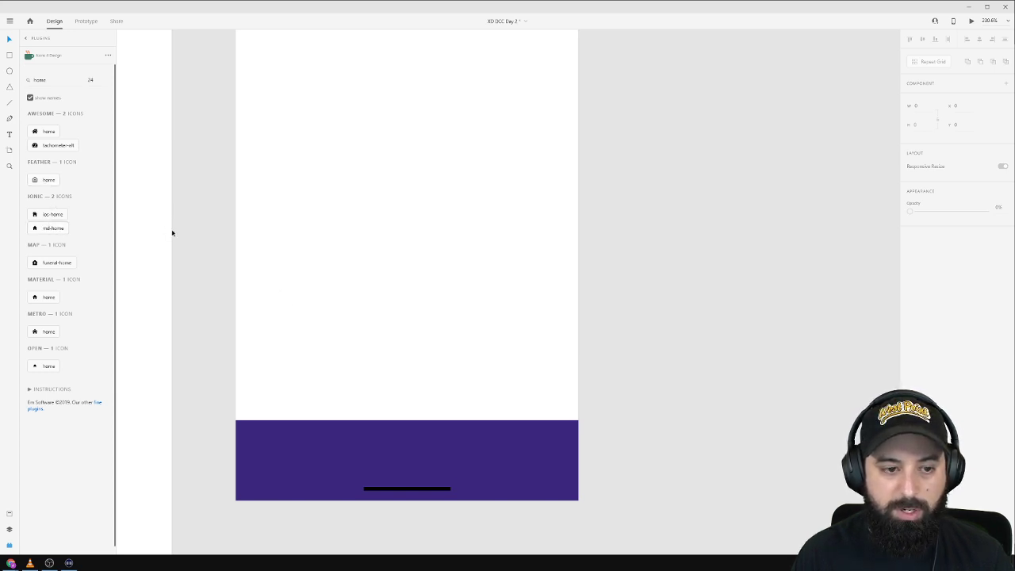
left_click(48, 300)
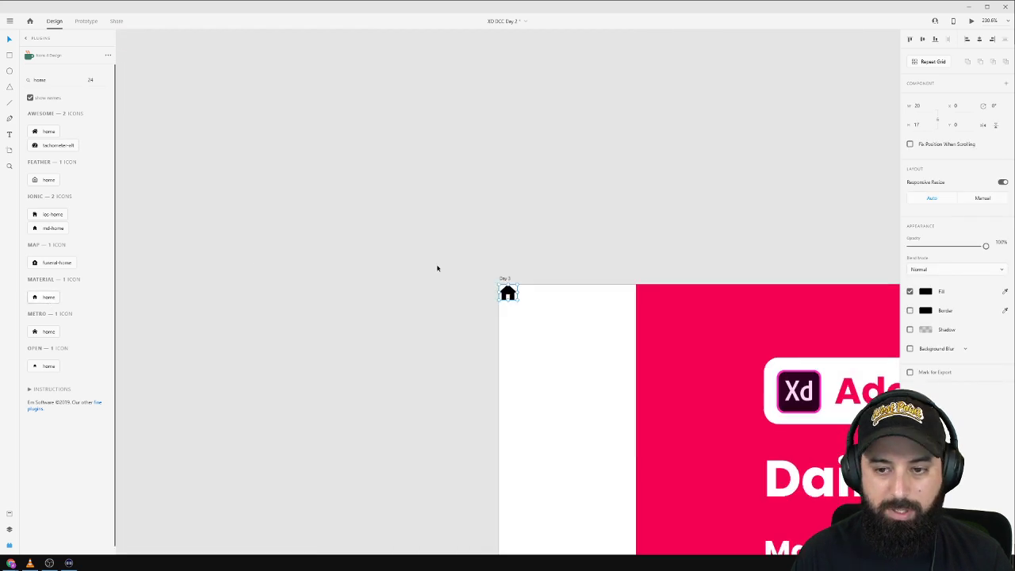
scroll(437, 267, "down", 5)
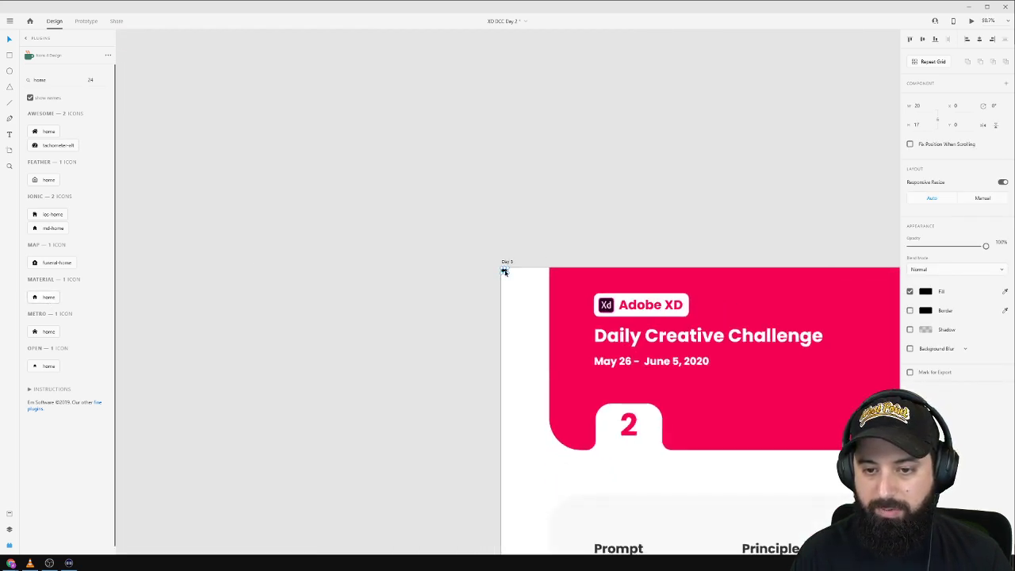
left_click_drag(505, 272, 814, 249)
left_click_drag(879, 204, 288, 154)
scroll(226, 200, "up", 5)
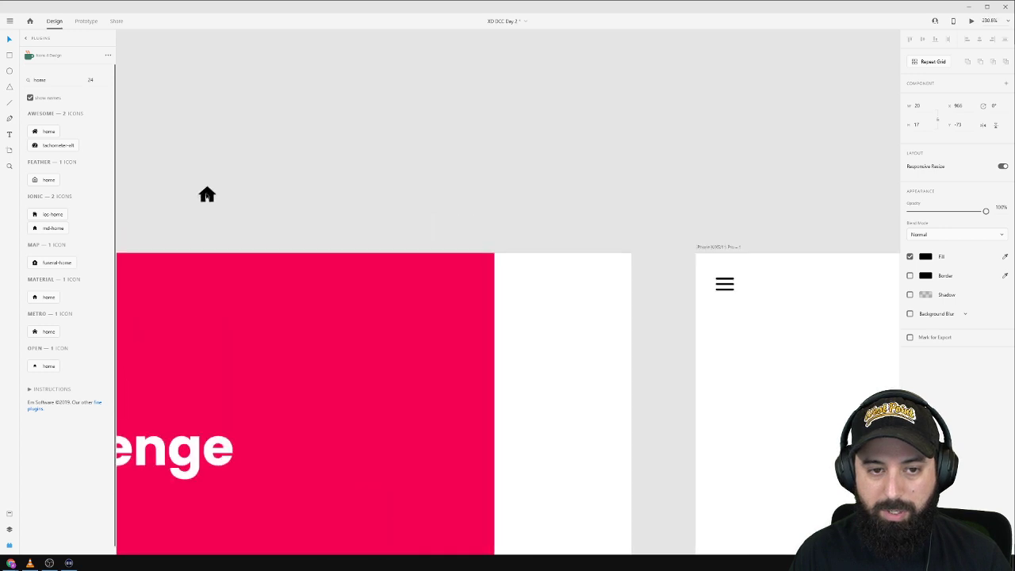
left_click_drag(207, 195, 761, 305)
scroll(761, 305, "right", 5)
left_click(438, 221)
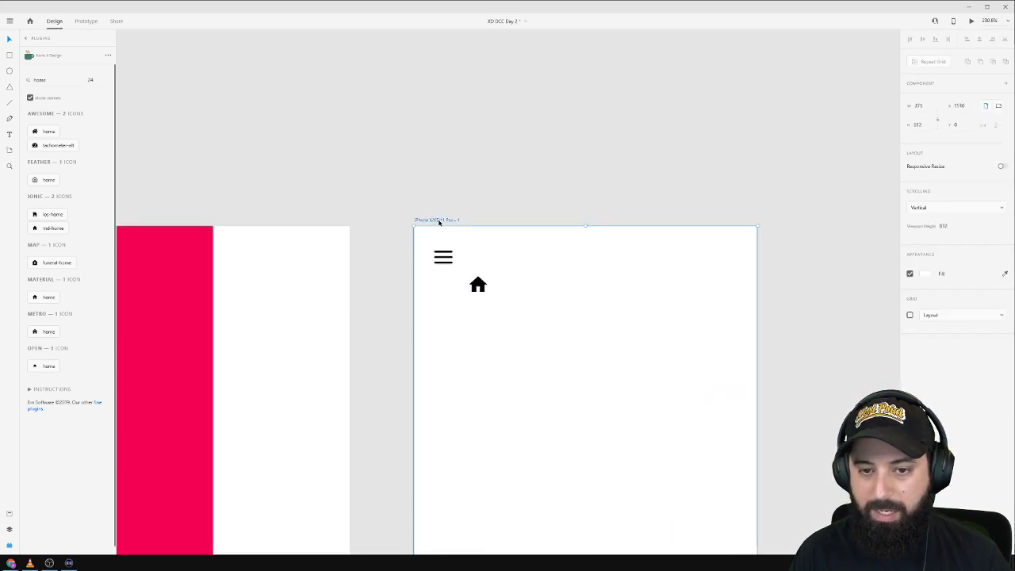
Insert the ios-stats icon beside the menu icon, undoing an accidental artboard deletion.
double_click(52, 81)
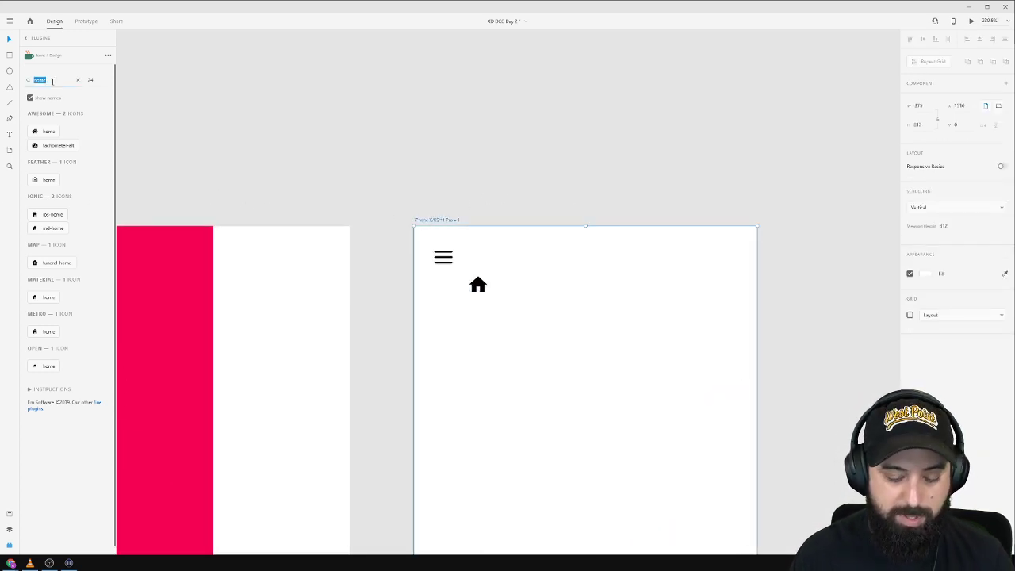
type("stats")
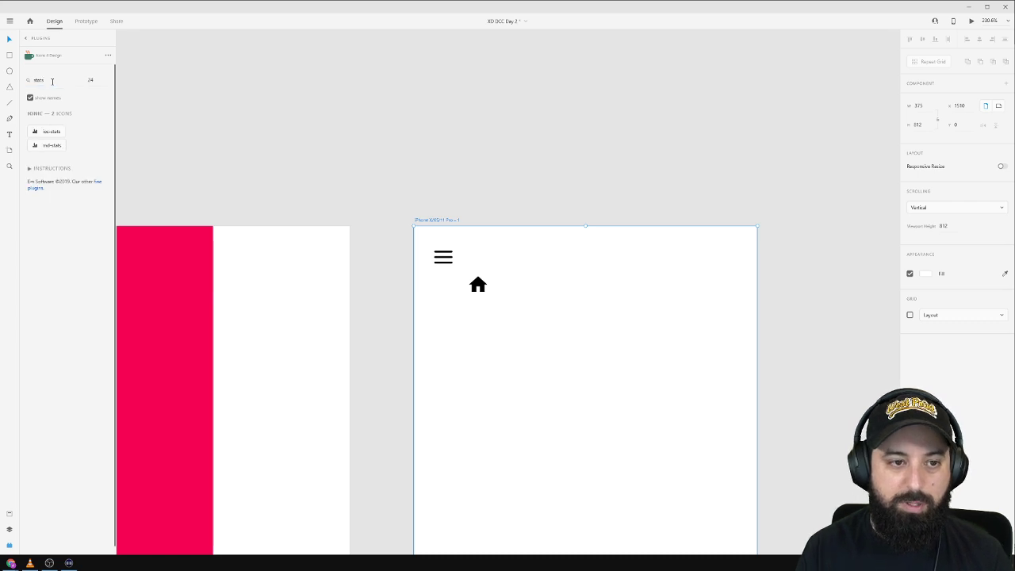
key("BackSpace")
key("ctrl+z")
double_click(52, 81)
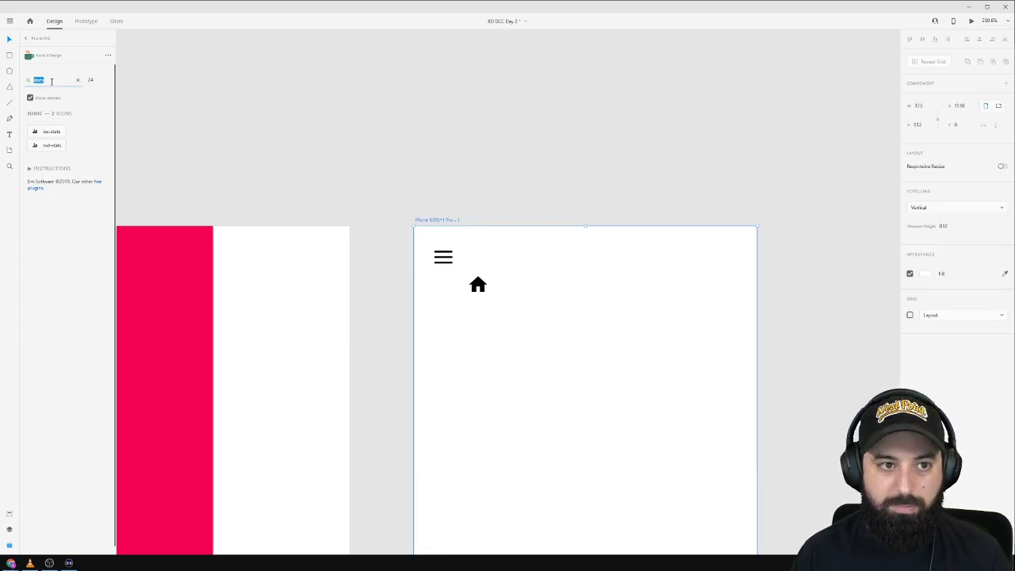
type("sh")
key("Return")
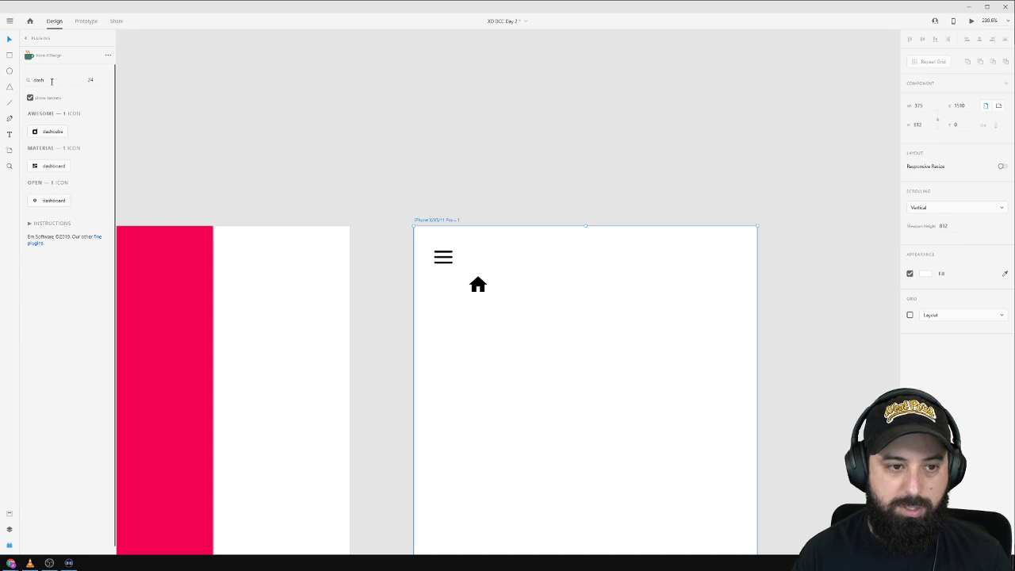
double_click(52, 81)
type("stats")
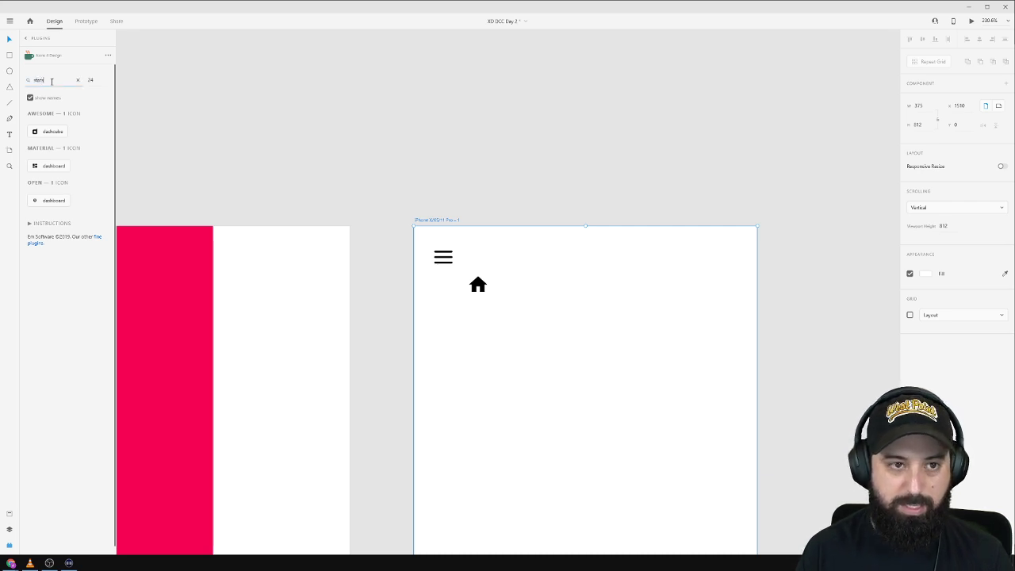
key("Return")
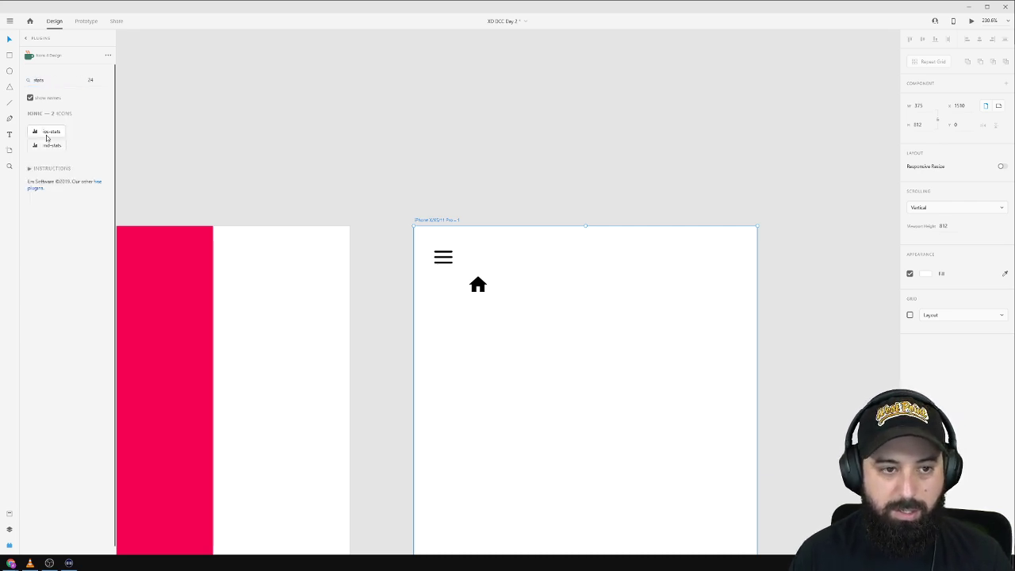
left_click(44, 133)
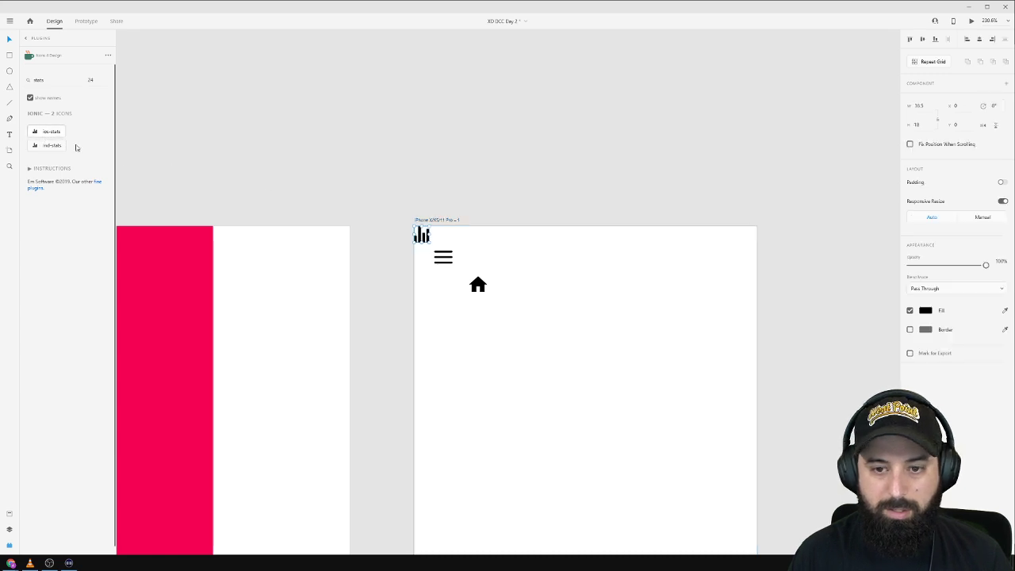
left_click_drag(421, 235, 515, 260)
left_click(429, 221)
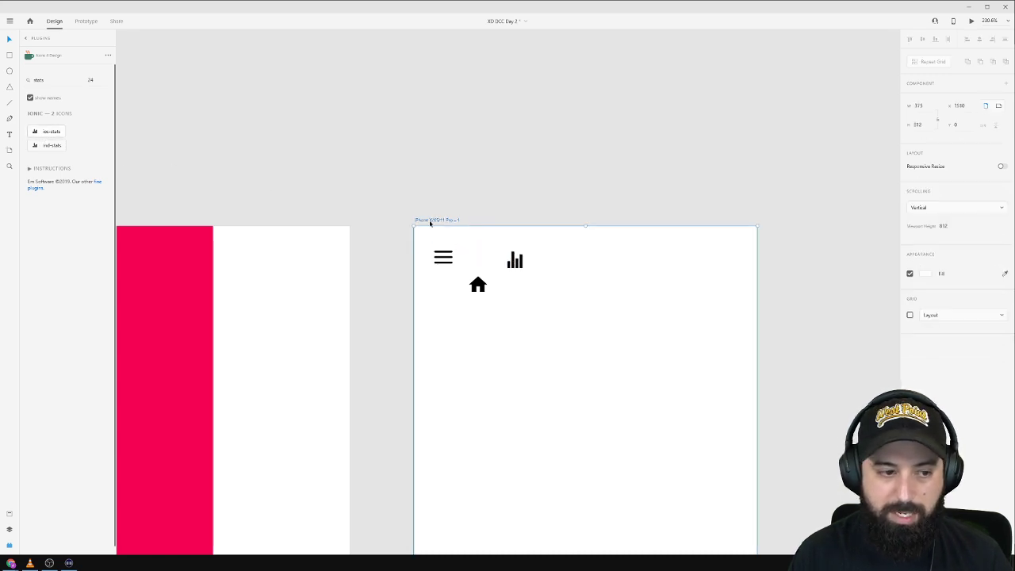
Search 'calendar', discard two unwanted icons, and insert a solid calendar icon.
double_click(46, 82)
type("ca")
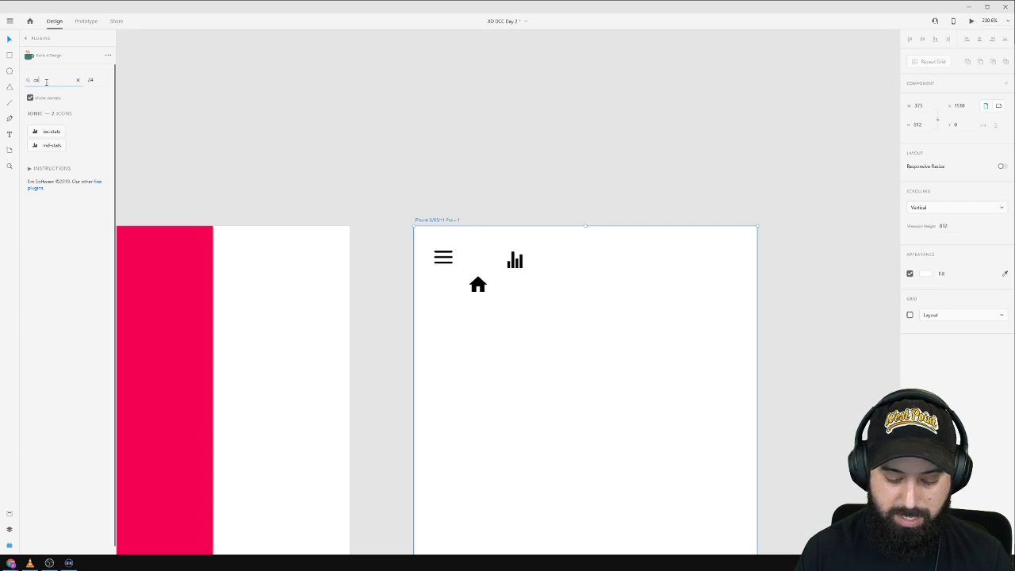
type("lendar")
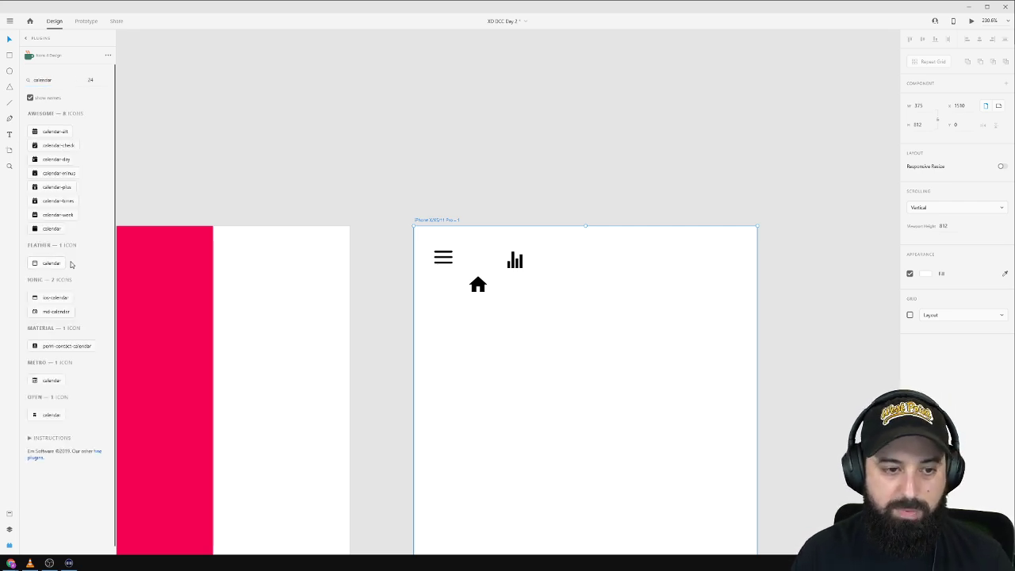
left_click(44, 228)
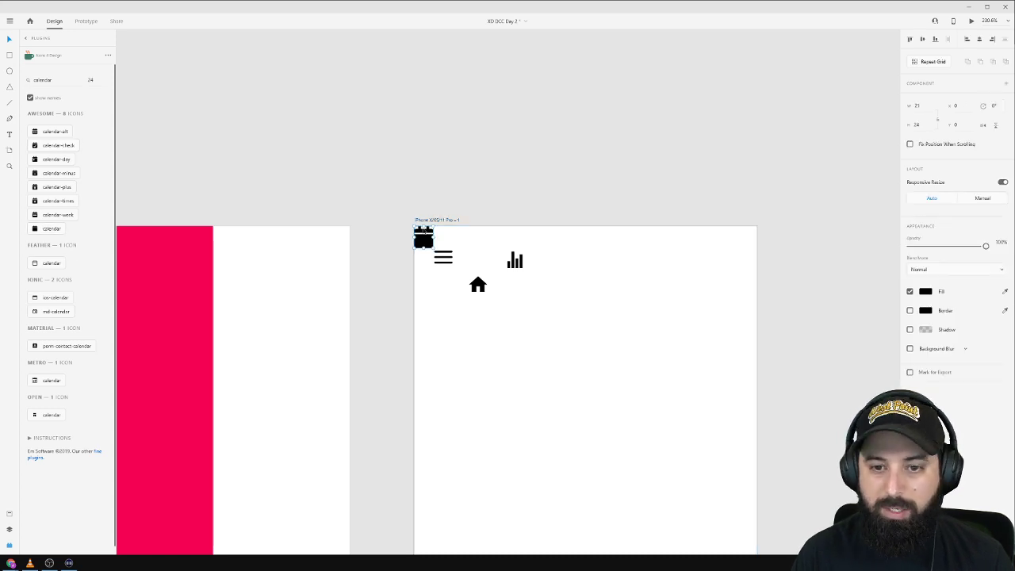
key("Delete")
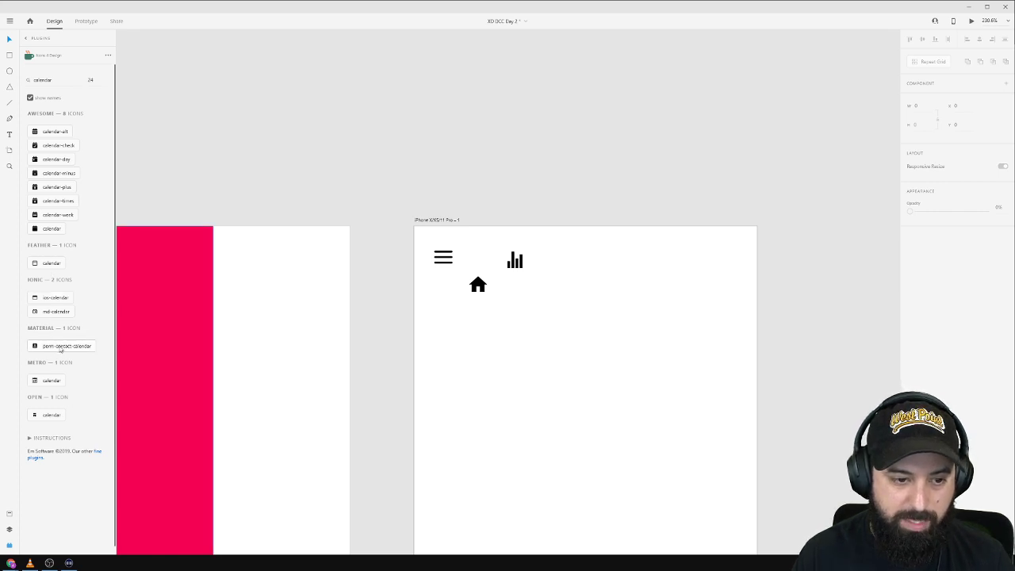
left_click(62, 347)
key("Delete")
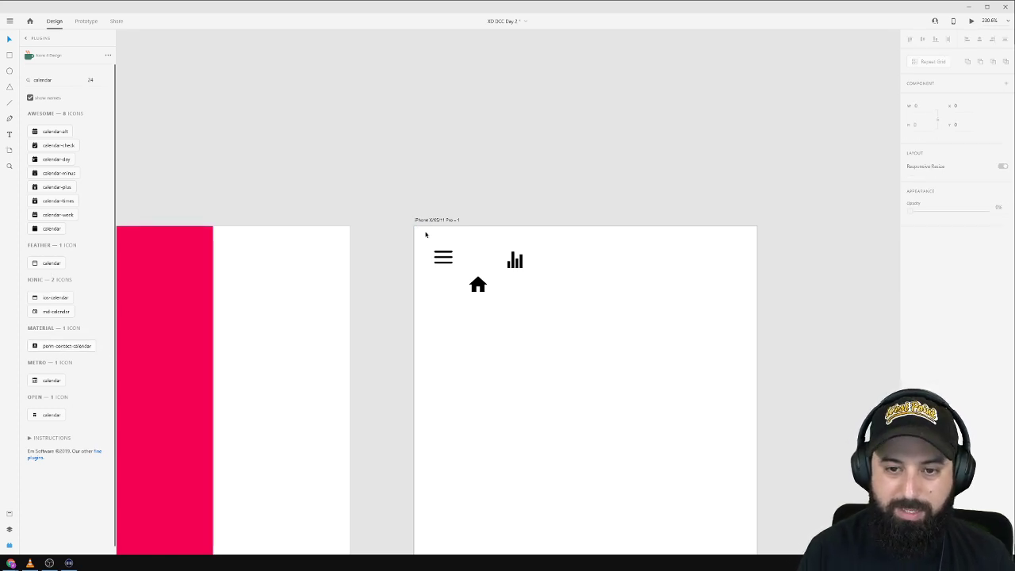
double_click(61, 80)
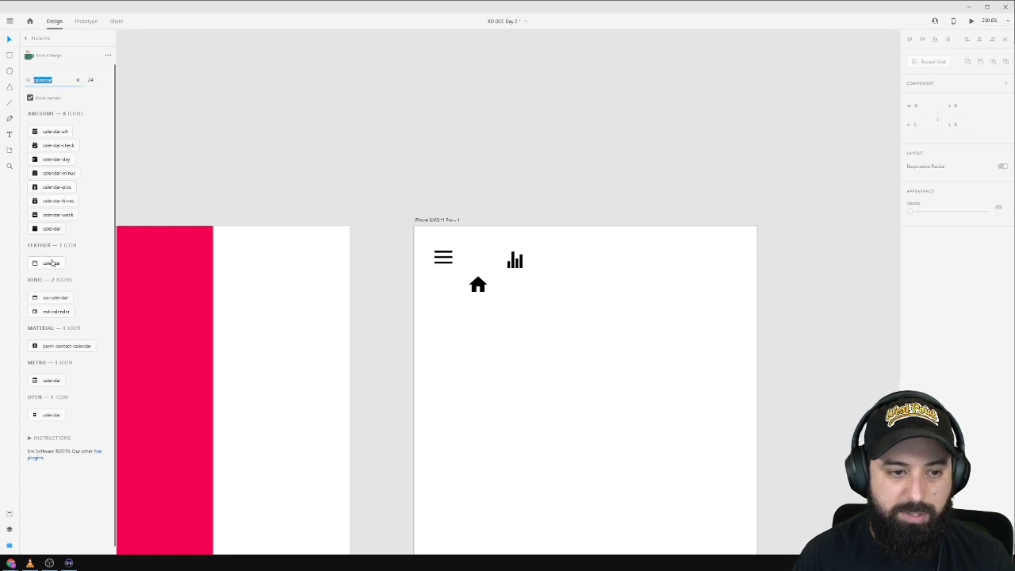
left_click(52, 229)
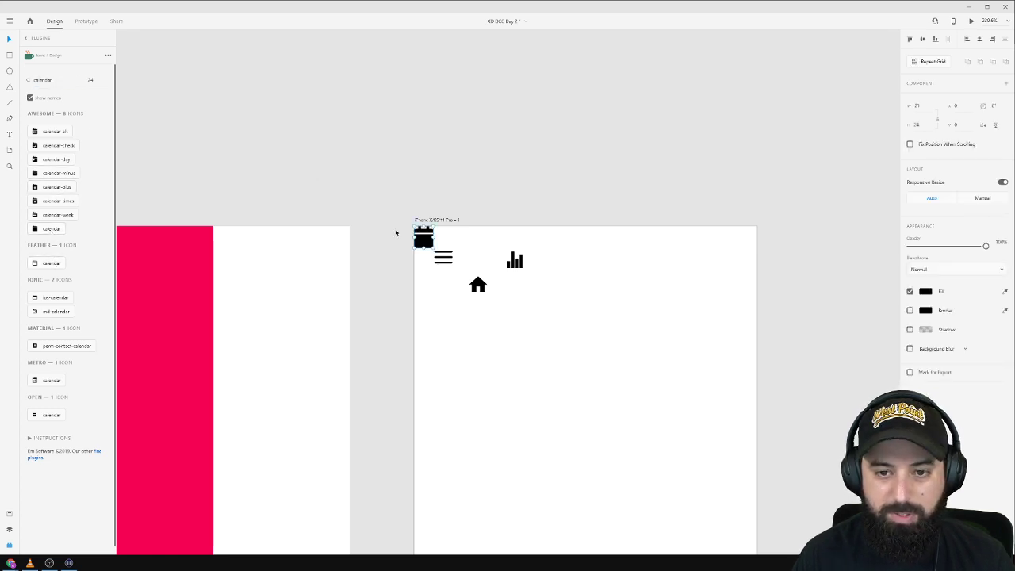
Search 'profile', then 'user', and insert the user-alt icon.
left_click(57, 80)
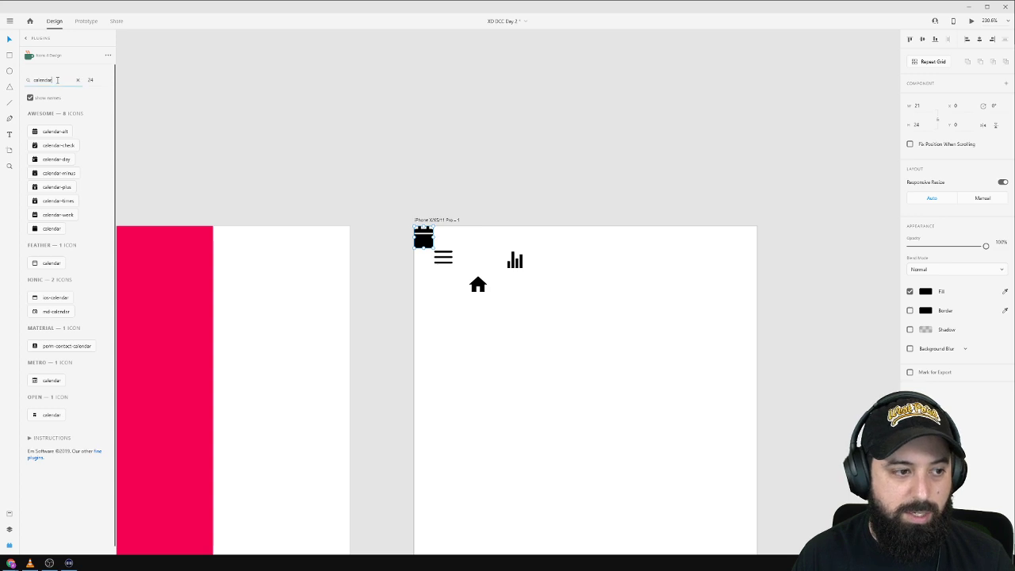
key("ctrl+a")
type("profi")
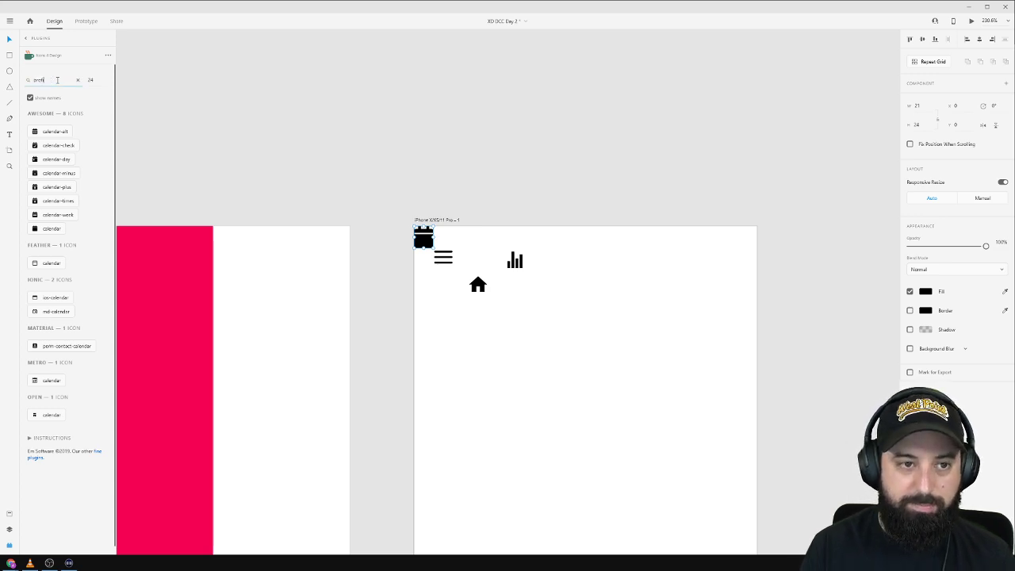
type("le")
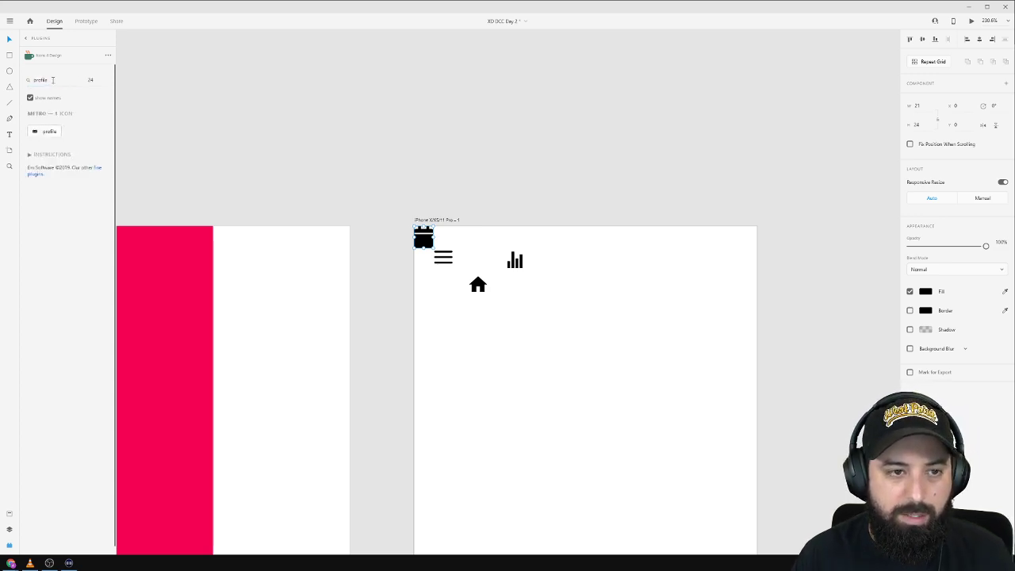
key("ctrl+a")
type("user")
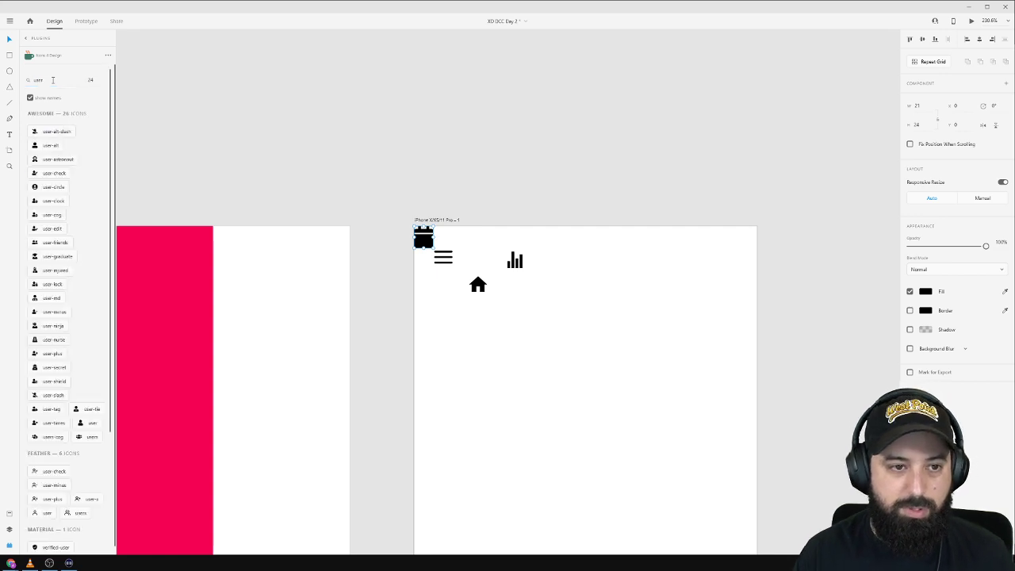
left_click(47, 147)
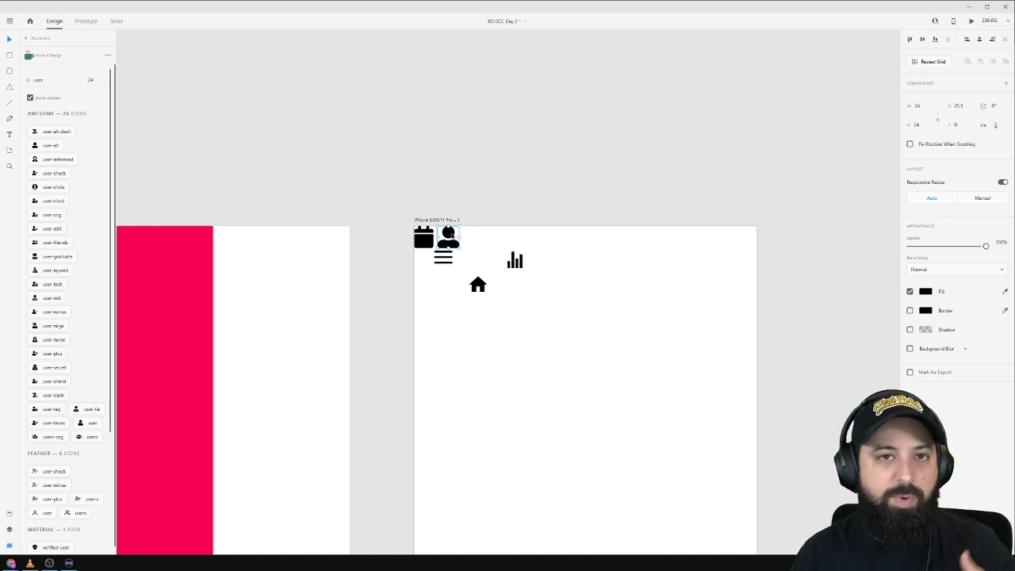
Select the header icons together, including the calendar, and move the group down the artboard.
left_click_drag(449, 235, 584, 267)
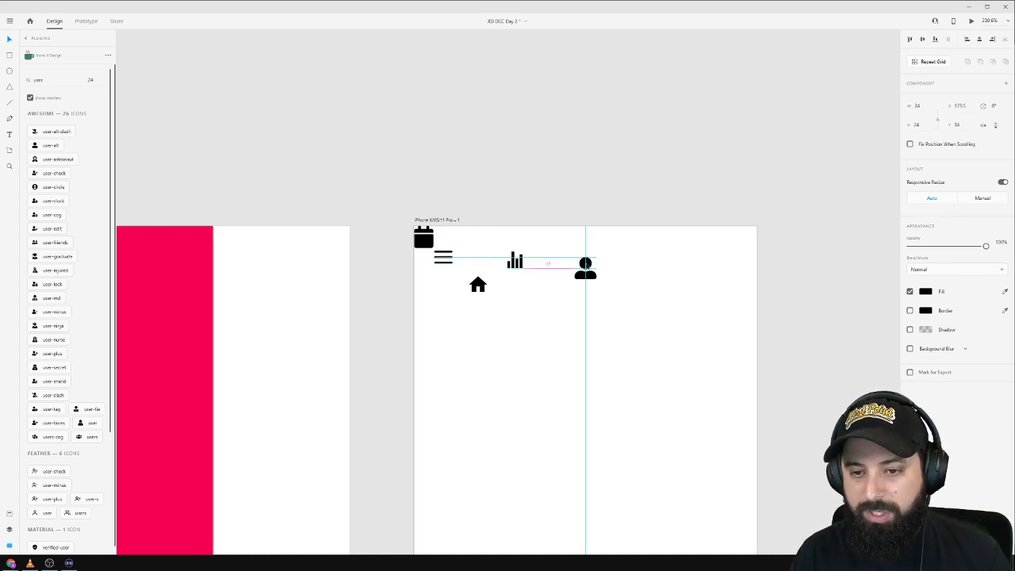
scroll(653, 326, "down", 2)
scroll(653, 326, "down", 3)
scroll(702, 329, "down", 3)
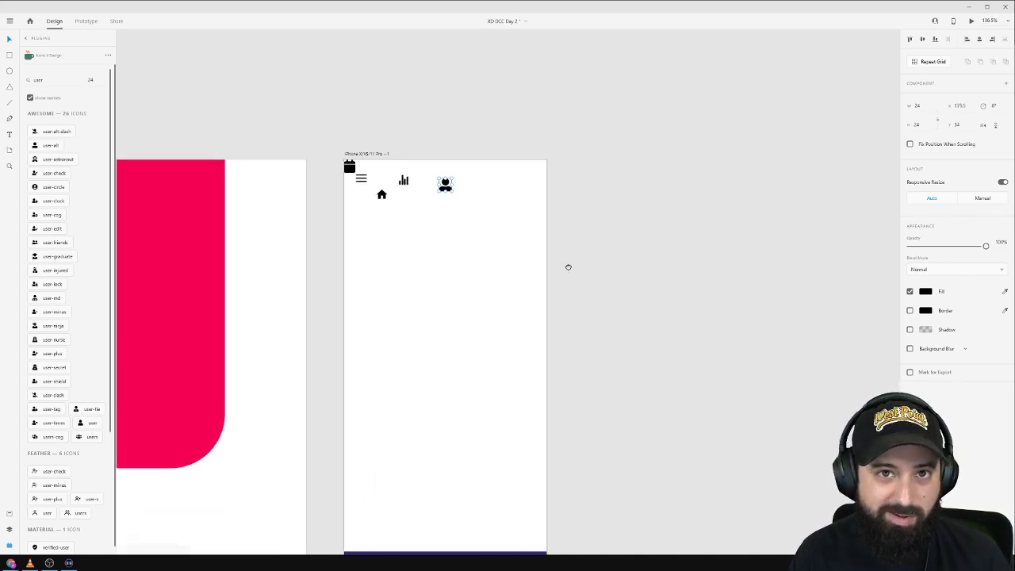
scroll(566, 265, "right", 4)
left_click_drag(454, 171, 350, 227)
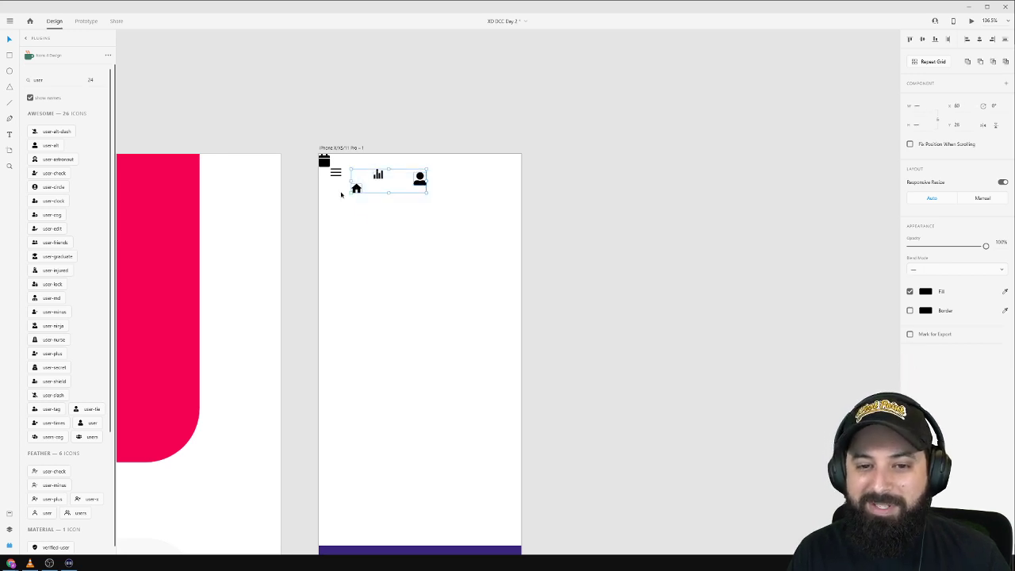
left_click(324, 161, "shift")
left_click_drag(423, 184, 473, 430)
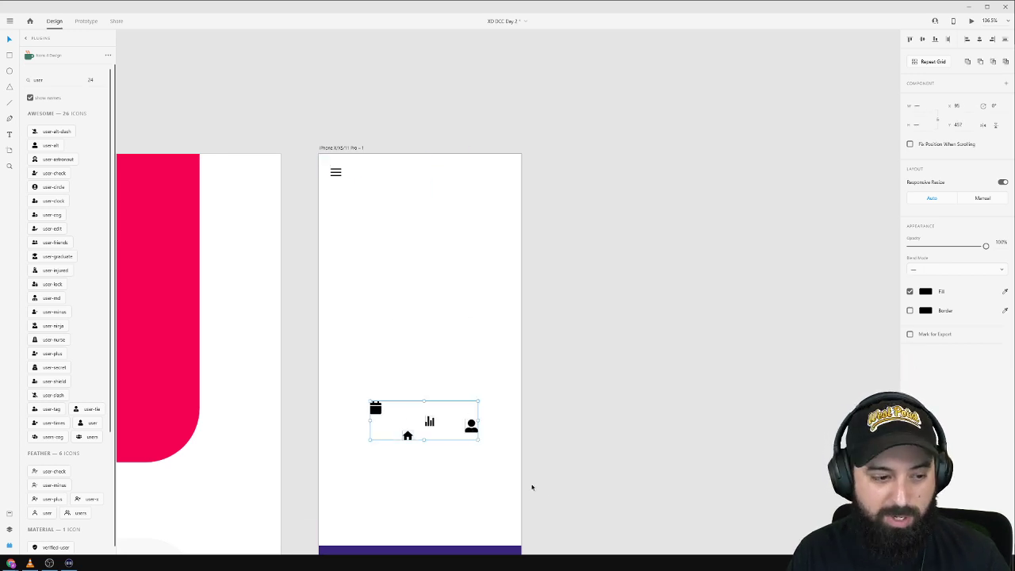
left_click(635, 475)
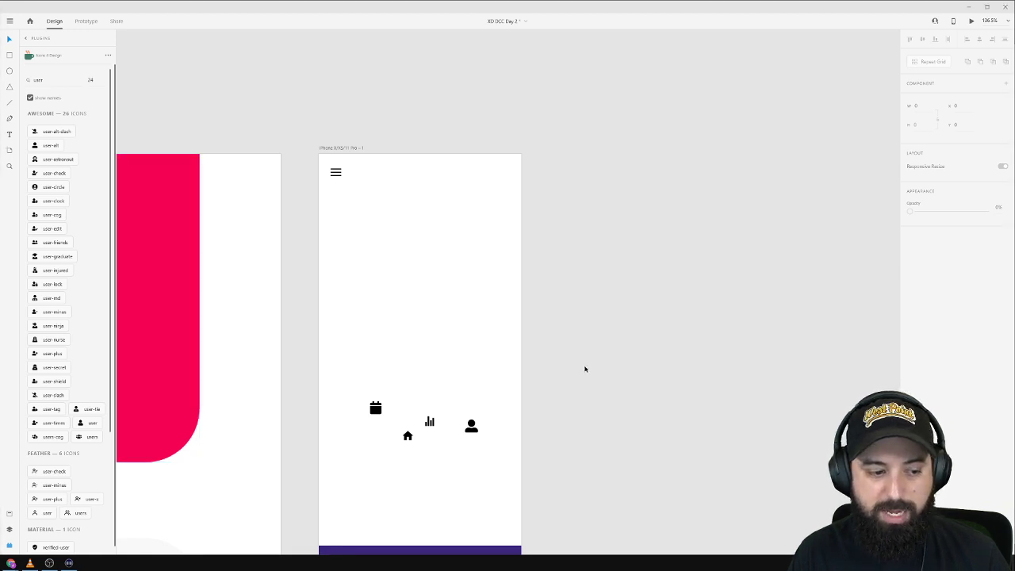
Drag the calendar, bar-chart and user icons into the purple bottom bar, then select the bar.
scroll(585, 369, "down", 5)
scroll(494, 310, "up", 4)
left_click_drag(298, 206, 165, 495)
left_click(237, 157)
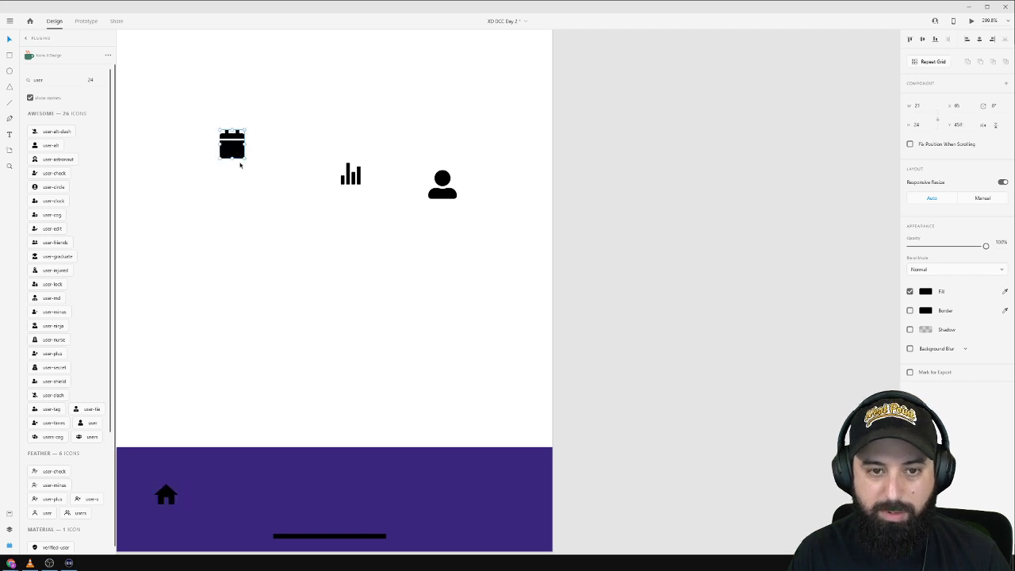
left_click_drag(238, 157, 414, 507)
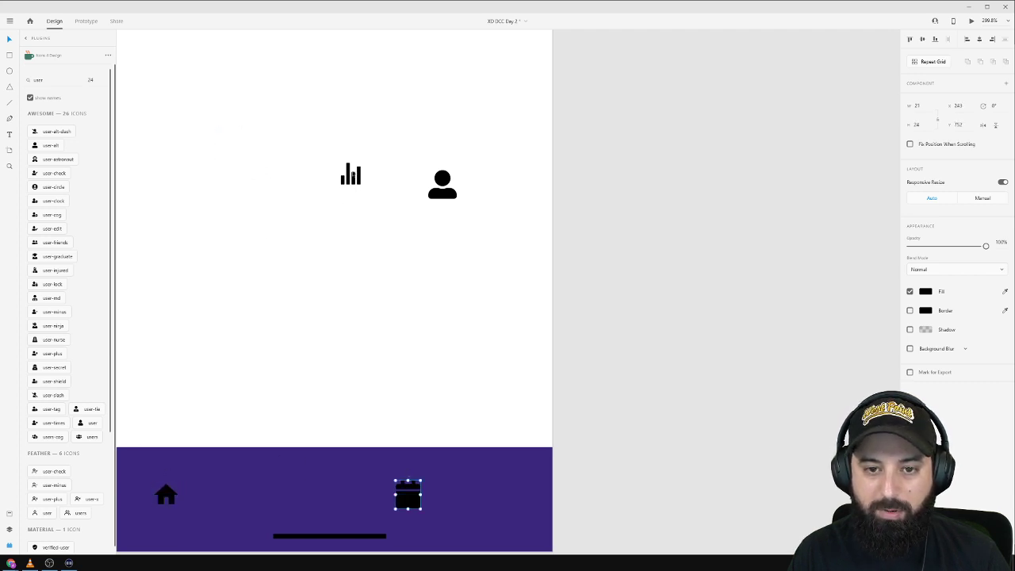
left_click_drag(350, 175, 269, 497)
left_click_drag(442, 190, 517, 516)
left_click(499, 472)
Place a copy of the bottom bar above it, 343 wide and centred horizontally.
left_click_drag(499, 472, 494, 357)
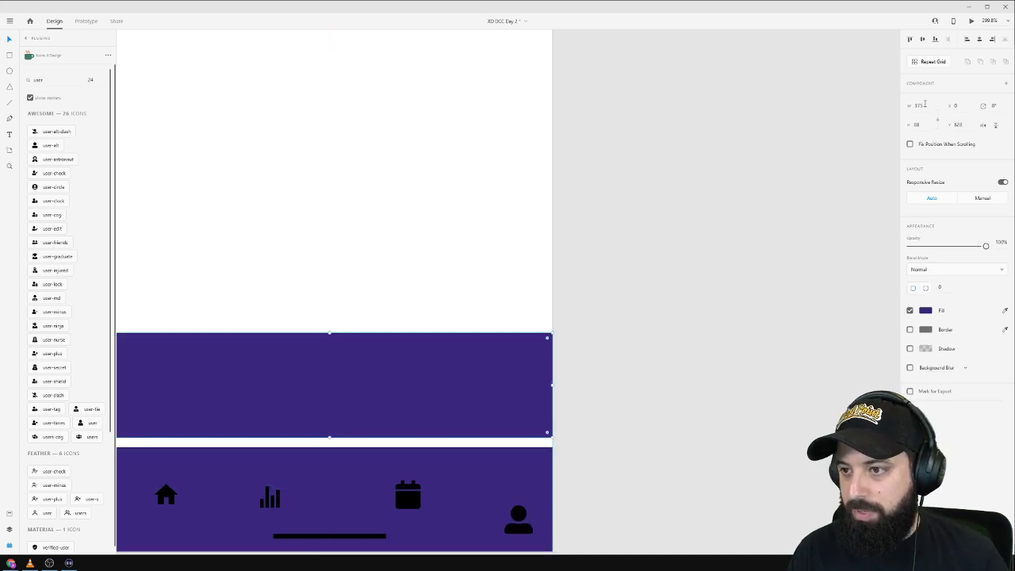
key("4")
key("1")
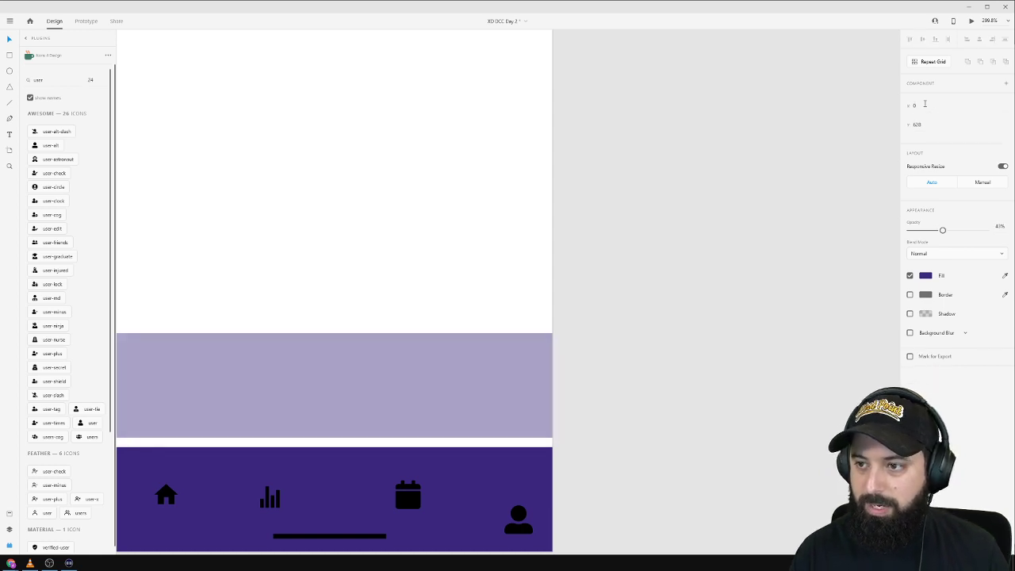
key("ctrl+z")
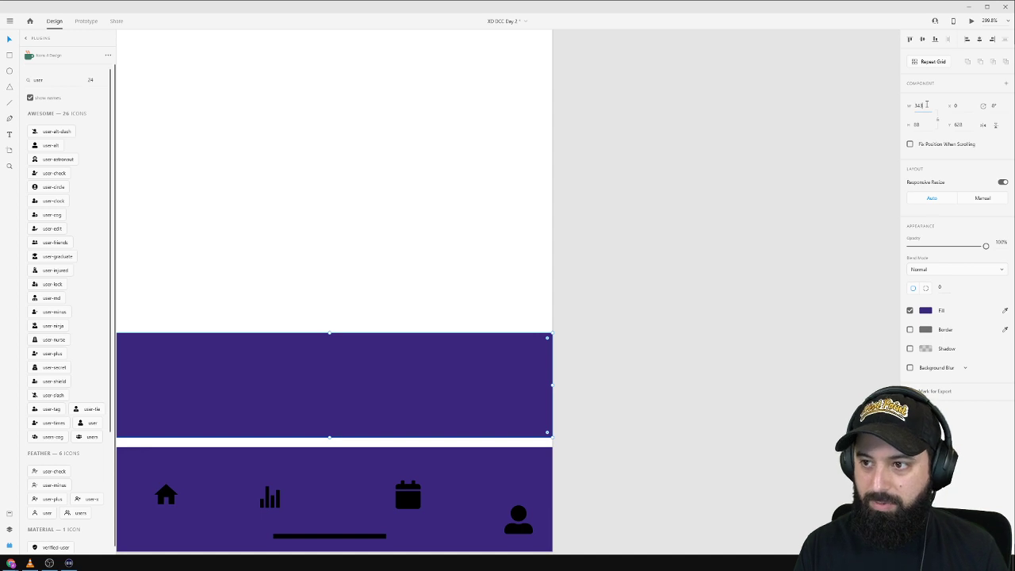
key("Return")
left_click(979, 39)
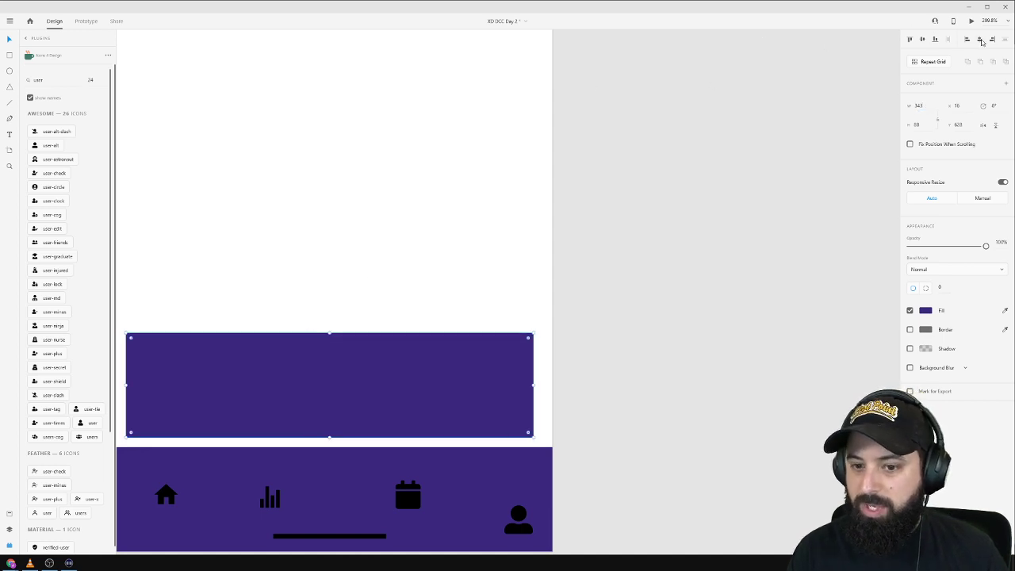
Shrink the copy's width to 343/4, then round it to 85.
scroll(457, 341, "down", 4)
left_click_drag(244, 231, 351, 175)
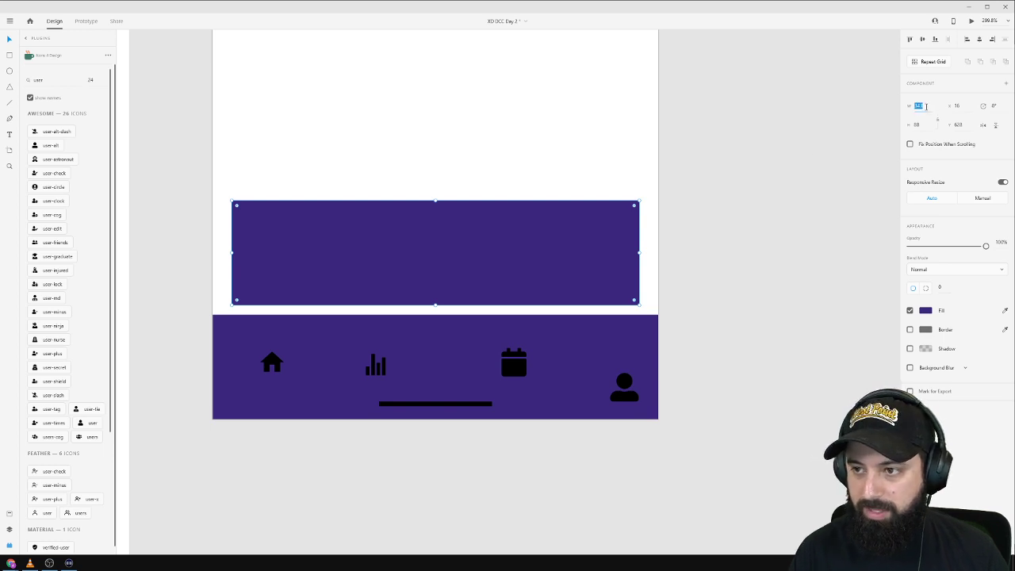
left_click(926, 107)
type("/4")
key("Return")
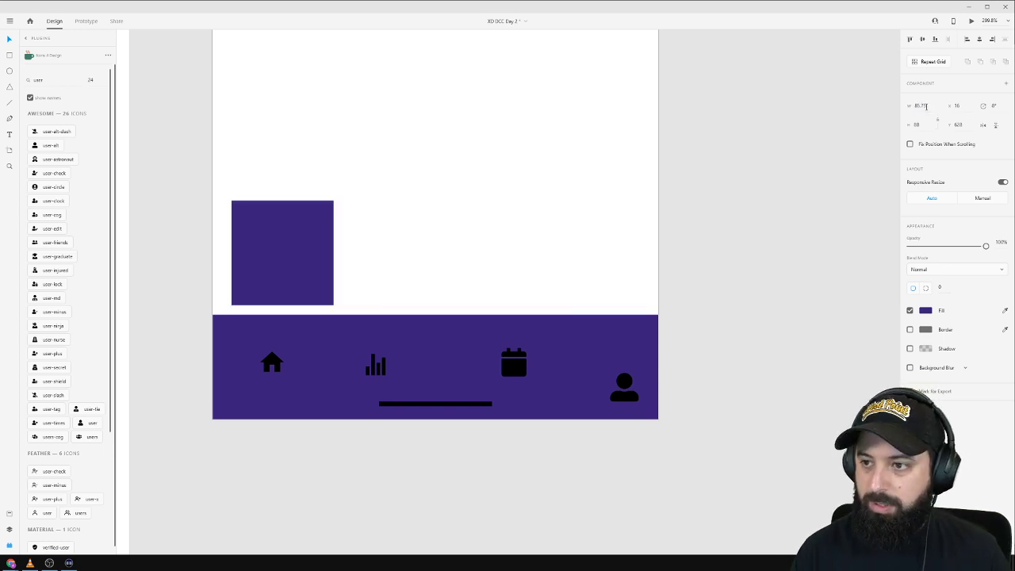
type("85")
key("Return")
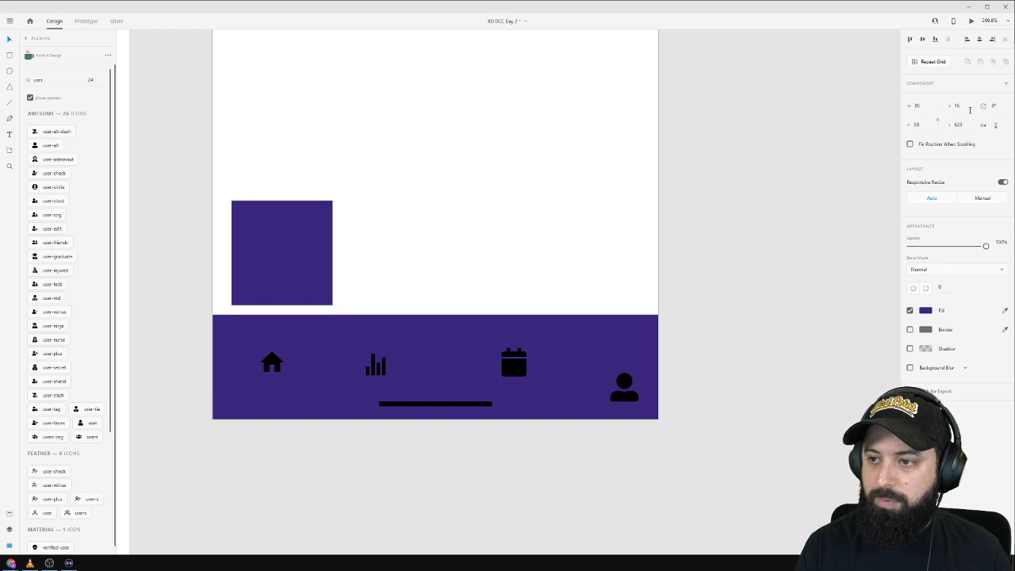
Duplicate the 85-wide square into a row of four and select them.
left_click_drag(290, 245, 387, 239)
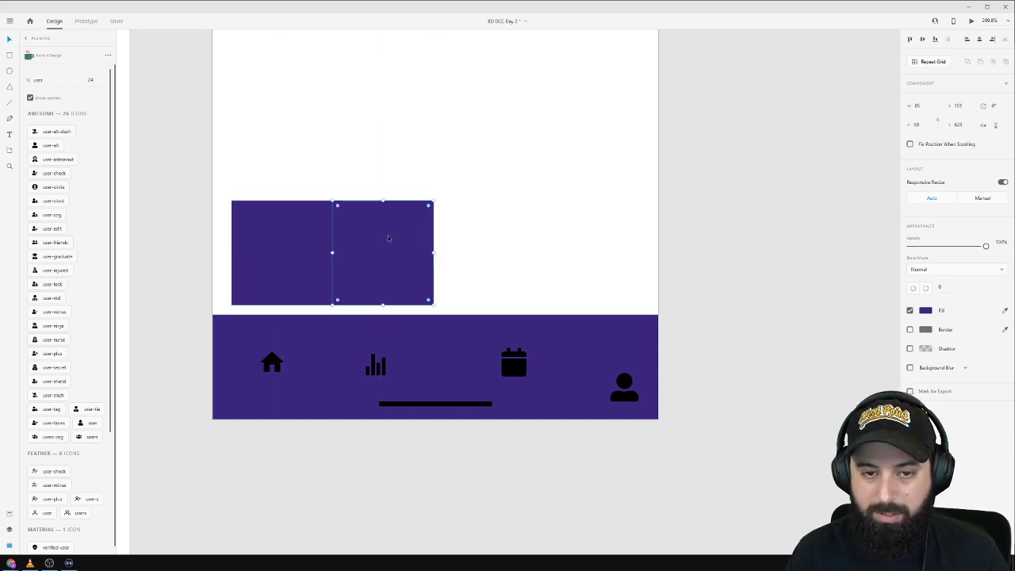
left_click(279, 235, "shift")
left_click_drag(267, 238, 469, 236)
left_click(451, 149)
left_click(402, 224)
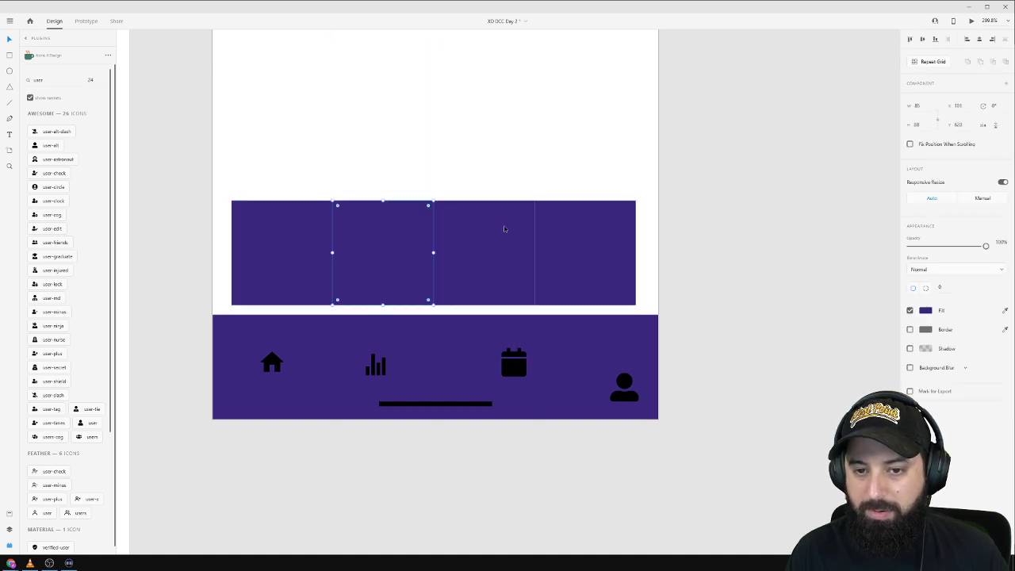
left_click(504, 229, "shift")
left_click(578, 234, "shift")
Lighten the fill of the second and fourth squares to lavender.
left_click(930, 311)
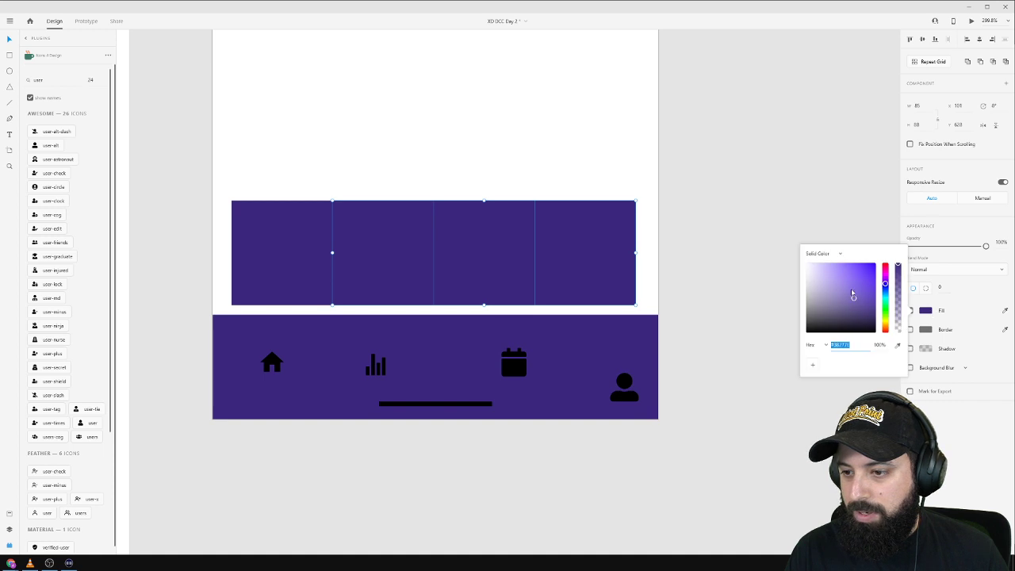
left_click_drag(853, 294, 824, 279)
left_click(733, 296)
Centre the user icon under the fourth square and the calendar icon under the third.
left_click(607, 399)
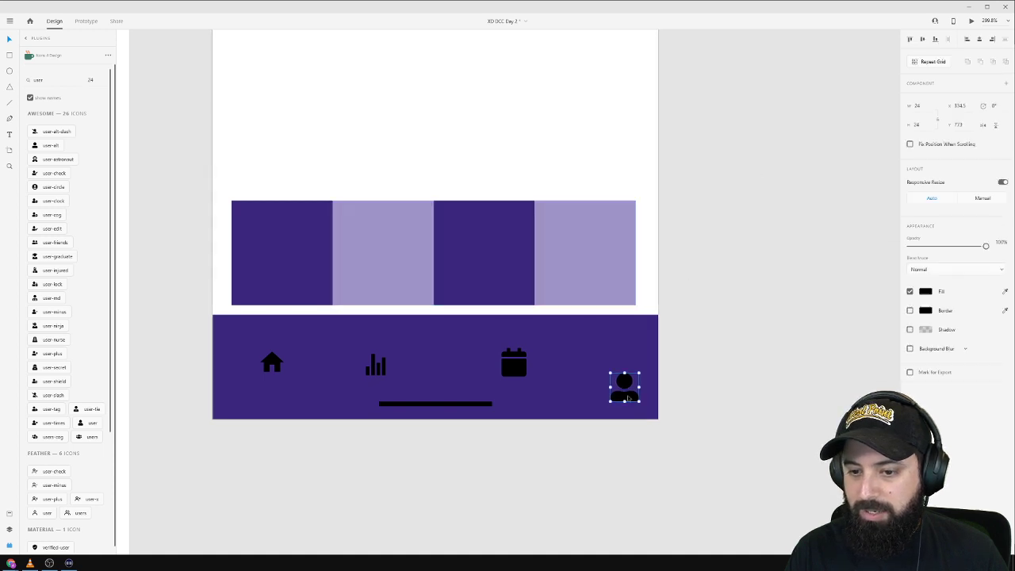
left_click(752, 325)
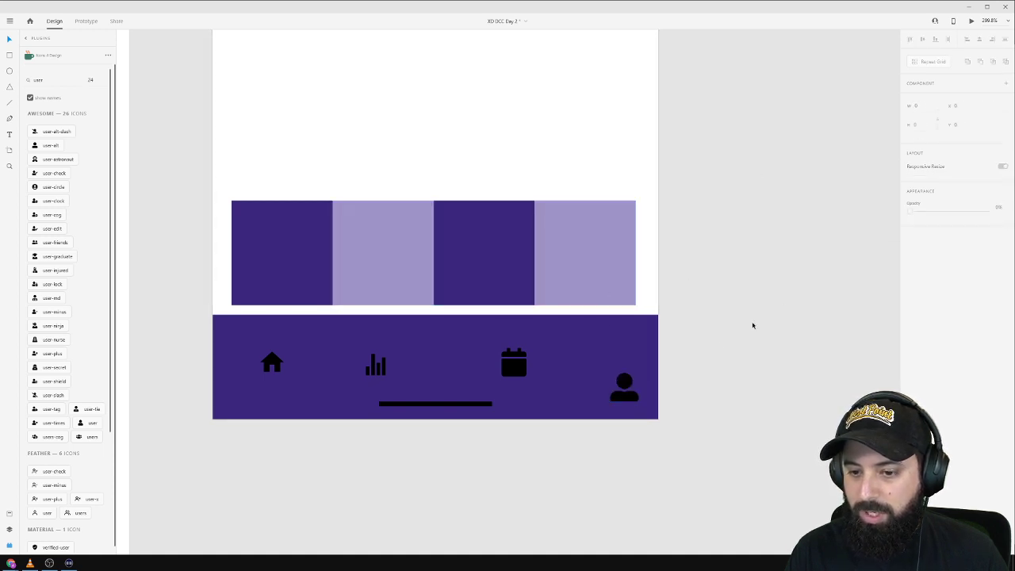
left_click(624, 386)
left_click_drag(624, 386, 590, 364)
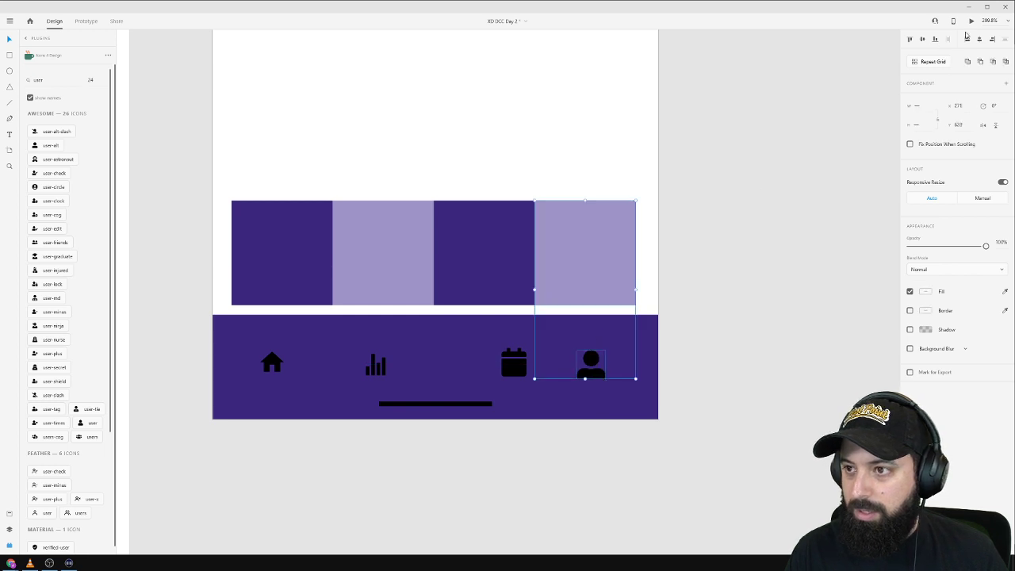
left_click(979, 39)
left_click(705, 256)
left_click(514, 362)
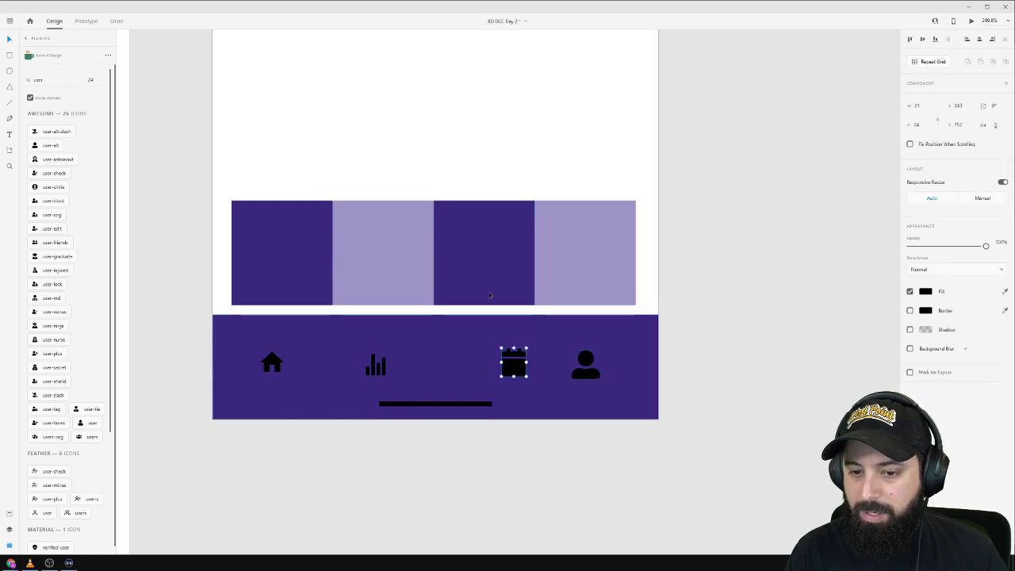
left_click(490, 295, "shift")
left_click(979, 39)
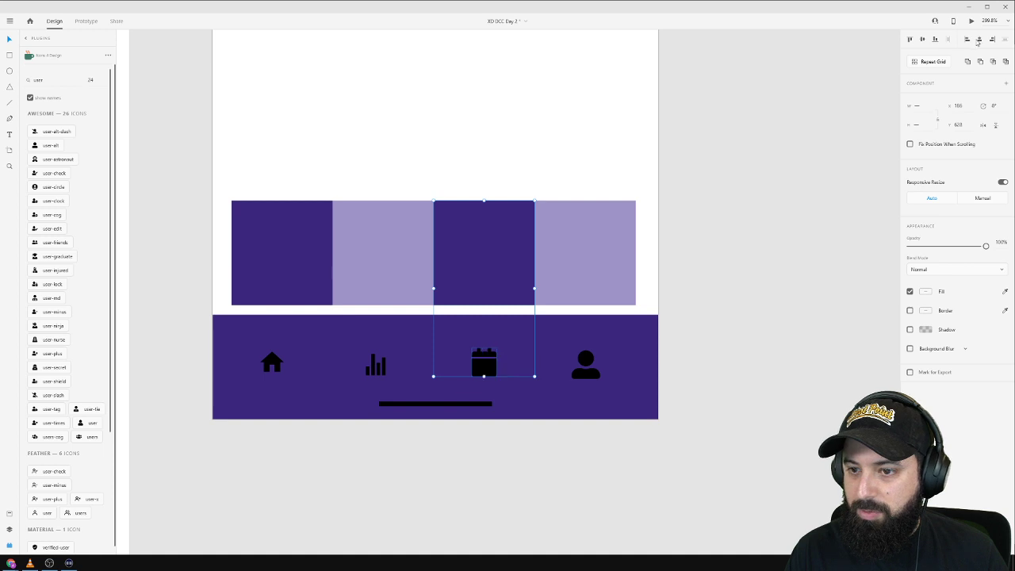
left_click(379, 374)
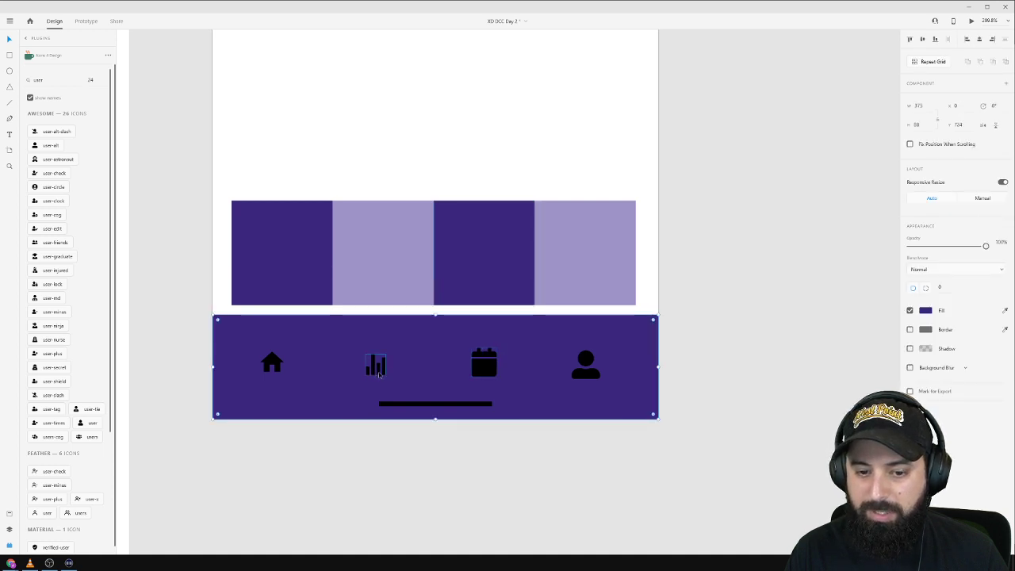
Centre the home icon under the first square.
left_click(379, 373)
left_click(378, 265, "shift")
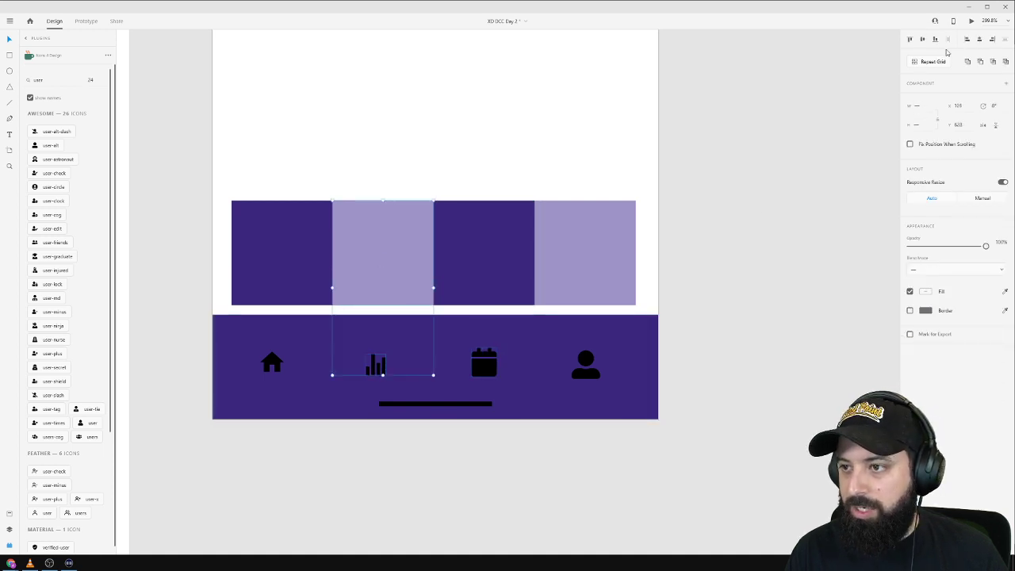
key("Escape")
left_click(272, 363)
left_click(310, 253, "shift")
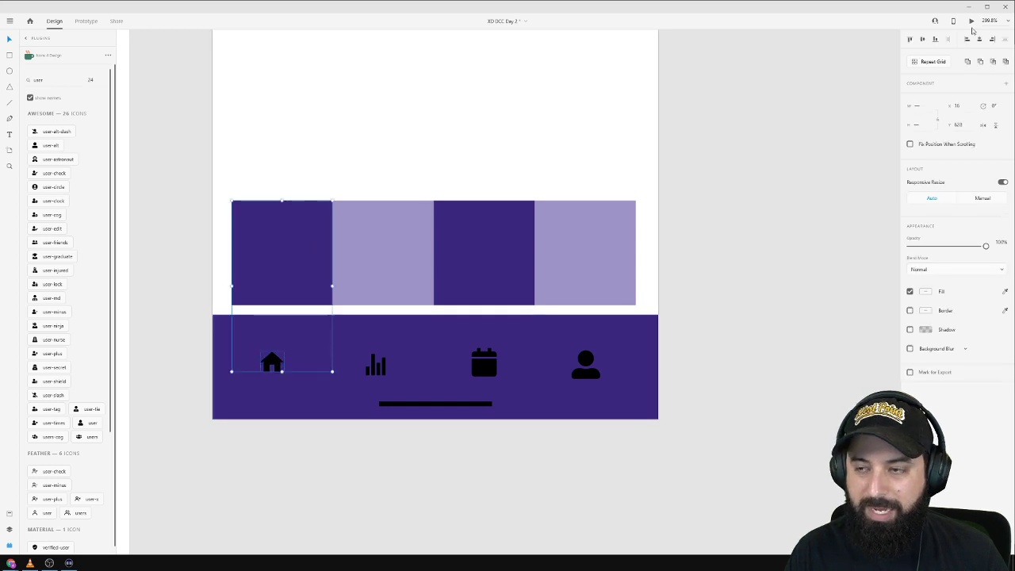
left_click(980, 40)
left_click(790, 286)
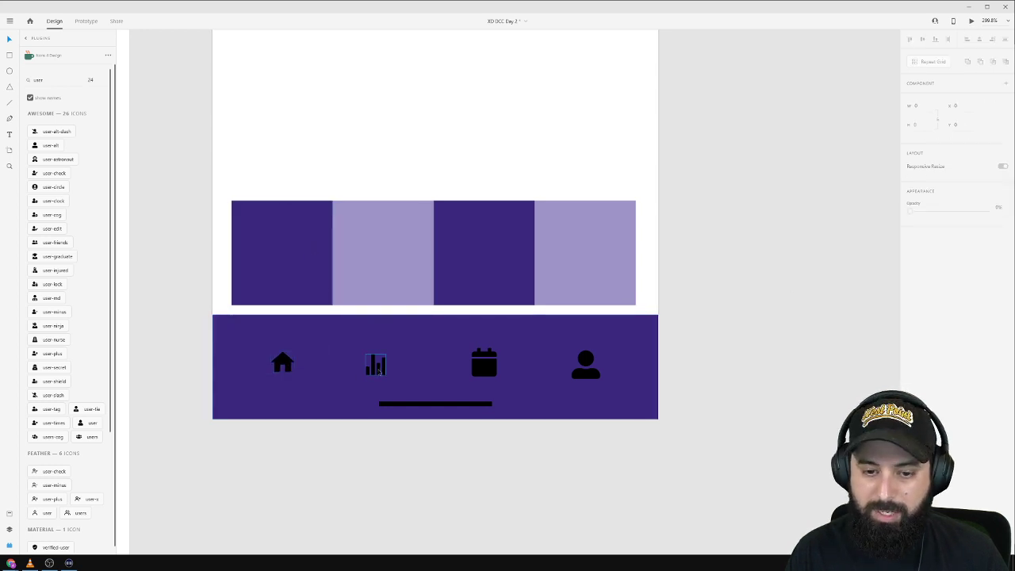
Make the bar-chart, calendar, user and home icons white using the eyedropper.
left_click(376, 365)
left_click(486, 369, "shift")
left_click(588, 371, "shift")
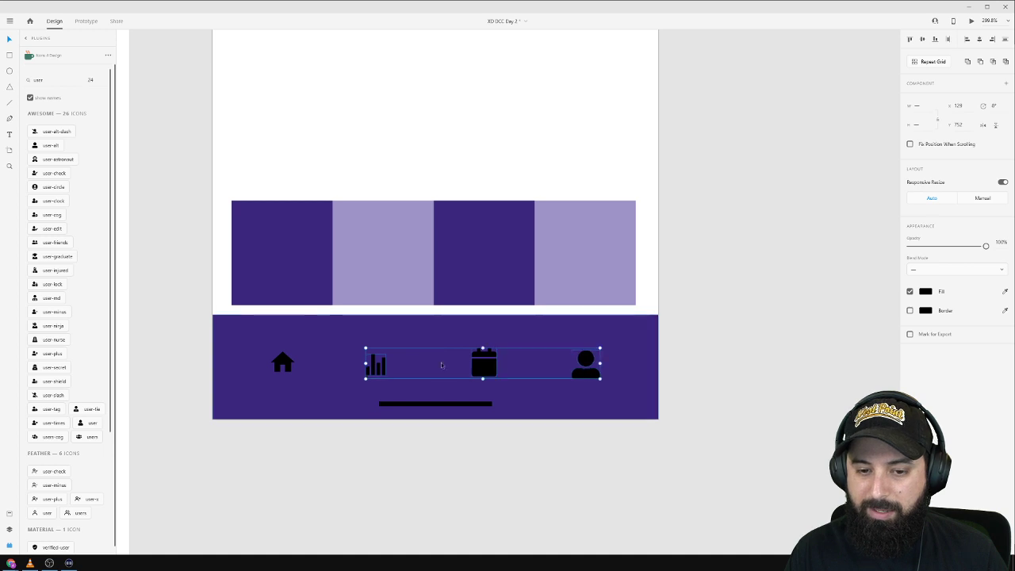
left_click(279, 363, "shift")
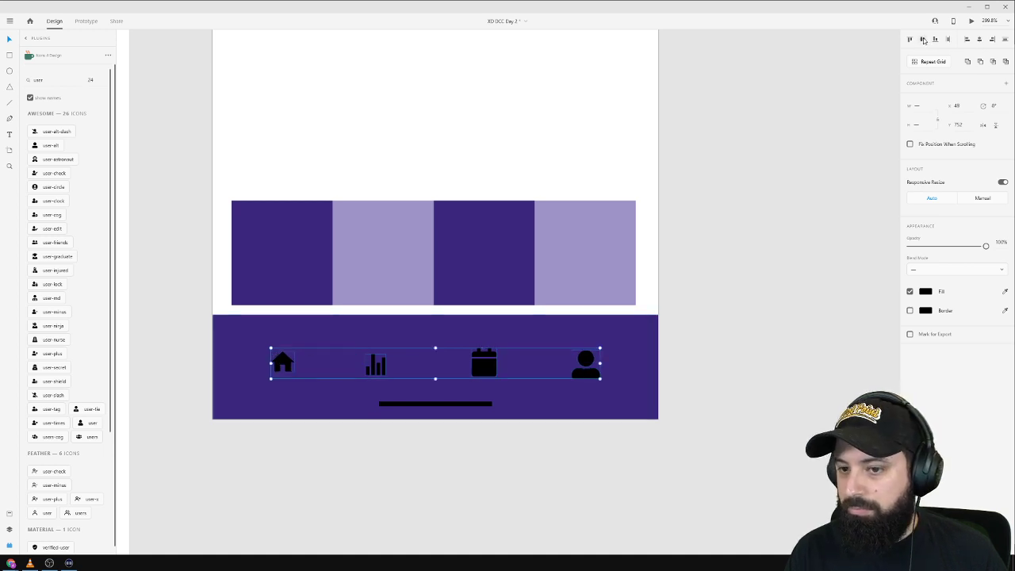
left_click(1005, 292)
left_click(500, 176)
left_click(743, 201)
Darken the bottom navigation bar's fill to a near-black purple.
left_click(645, 351)
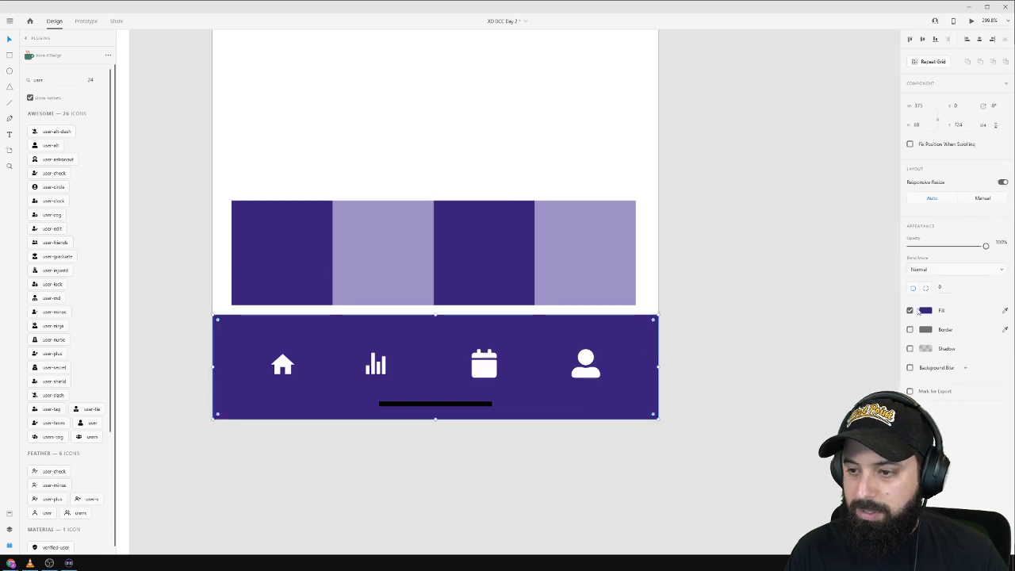
left_click(925, 310)
left_click_drag(854, 299, 869, 318)
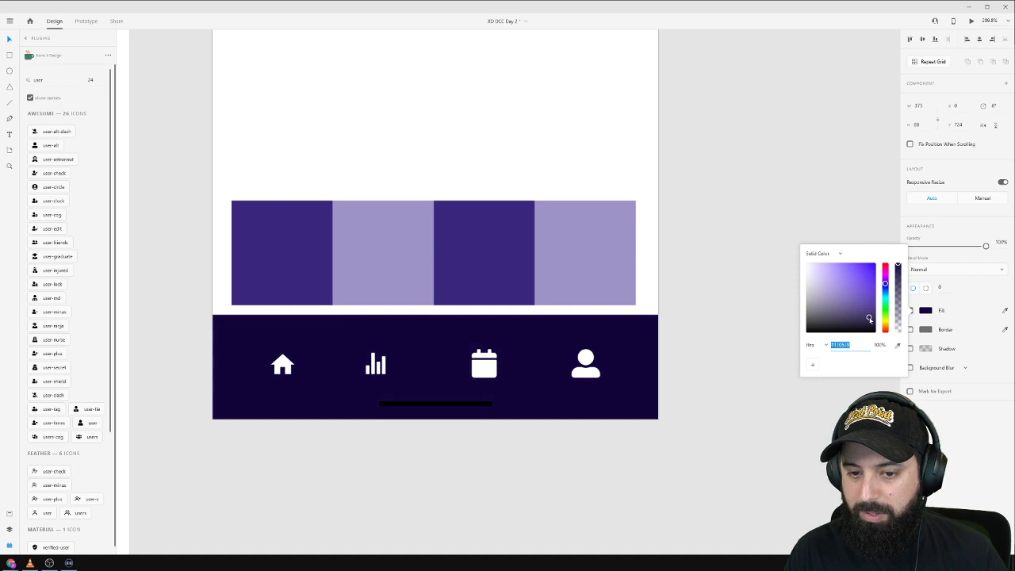
left_click(720, 138)
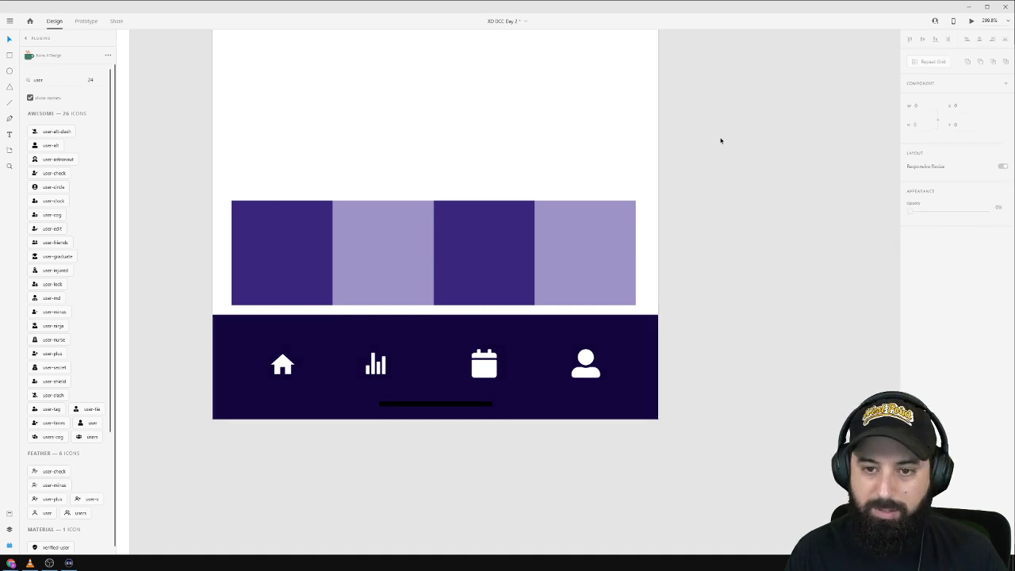
scroll(725, 145, "down", 5)
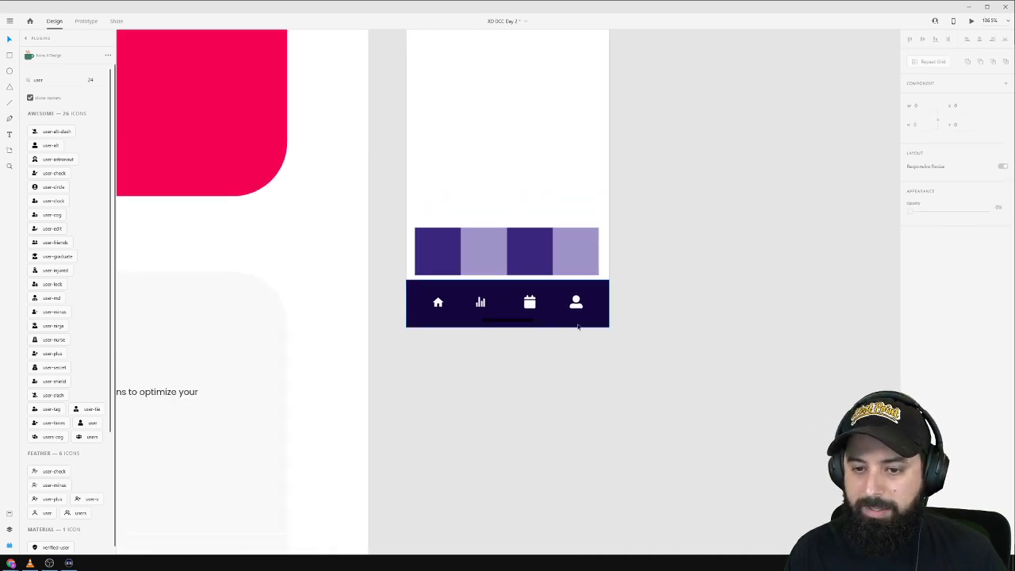
Make the home-indicator line white at 29% opacity.
scroll(578, 324, "up", 5)
left_click(421, 315)
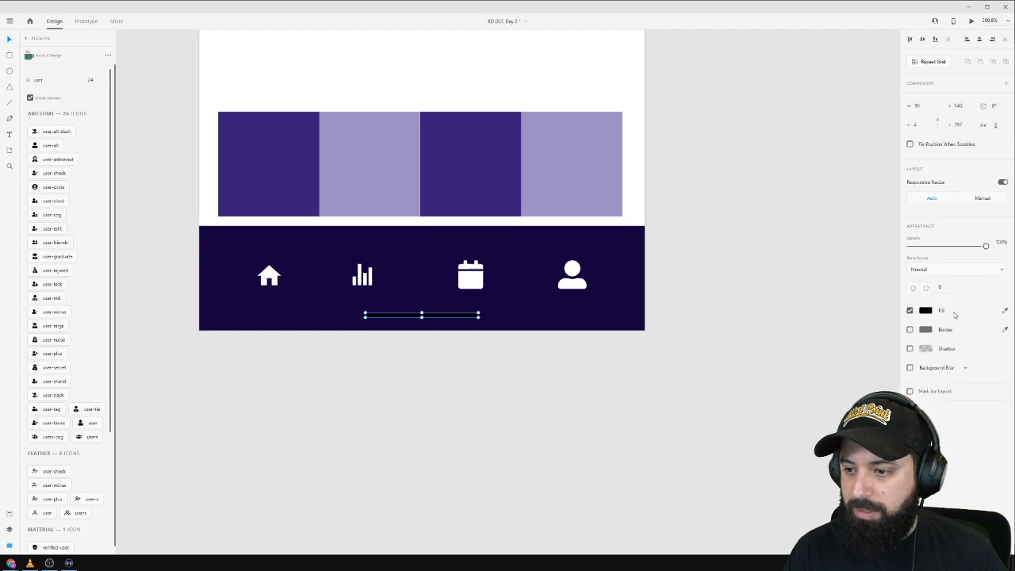
left_click(1005, 312)
left_click(502, 90)
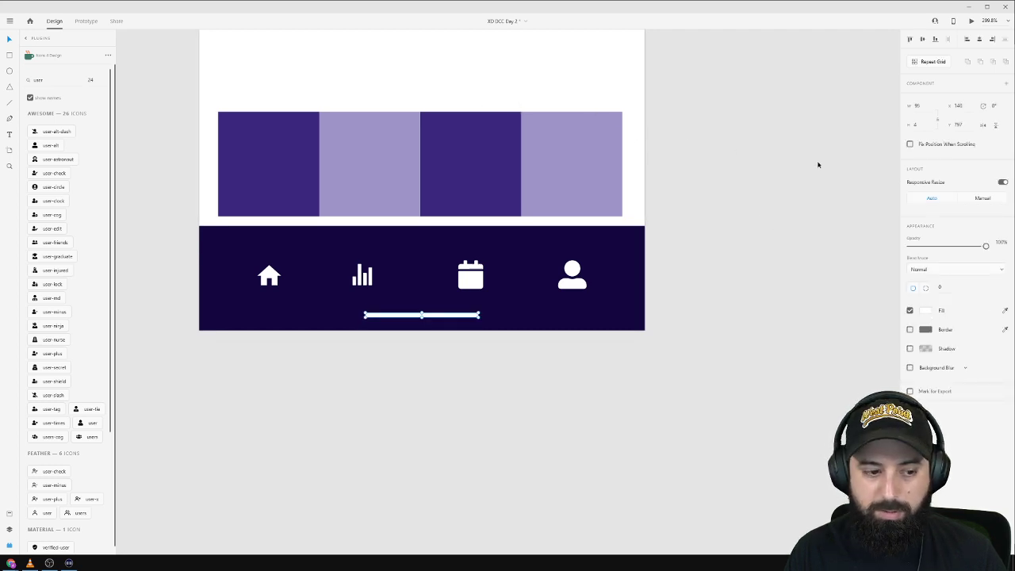
left_click_drag(986, 245, 932, 247)
left_click(752, 208)
Delete the four coloured squares above the bar.
scroll(752, 211, "up", 2)
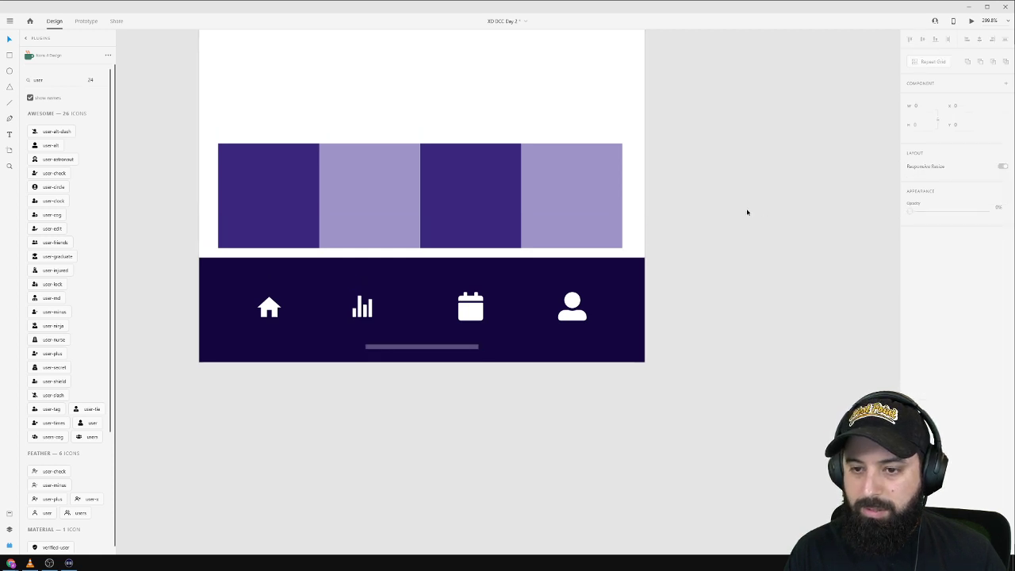
left_click_drag(702, 147, 209, 211)
key("Delete")
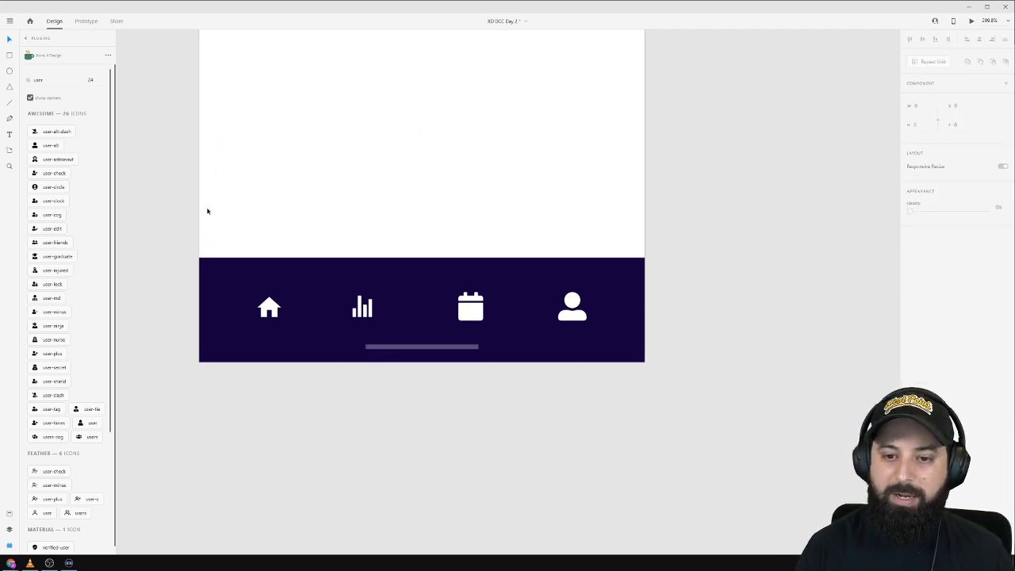
Lower the navy bar's top edge slightly and check the four icons' spacing.
left_click(403, 284)
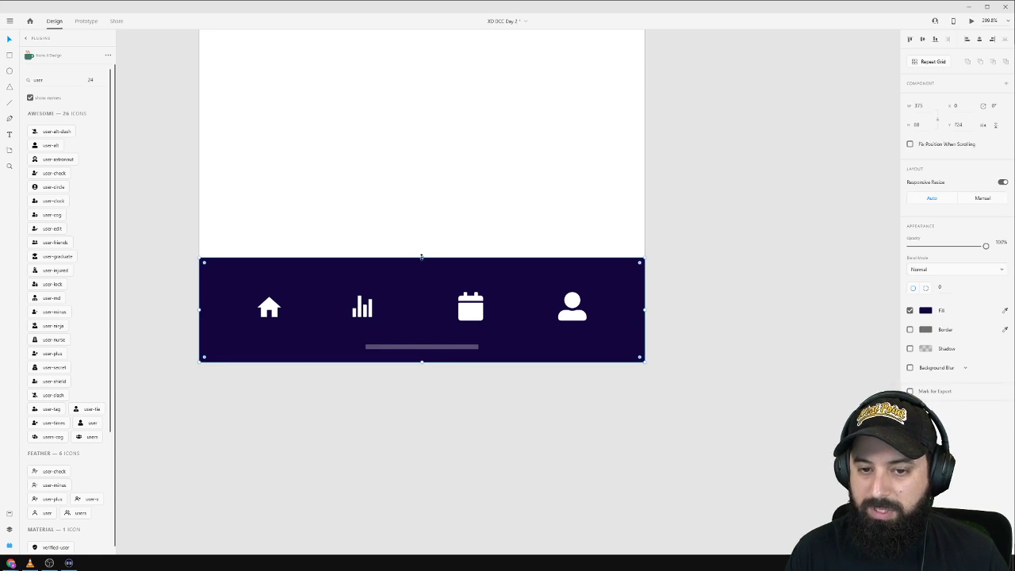
left_click_drag(421, 257, 428, 267)
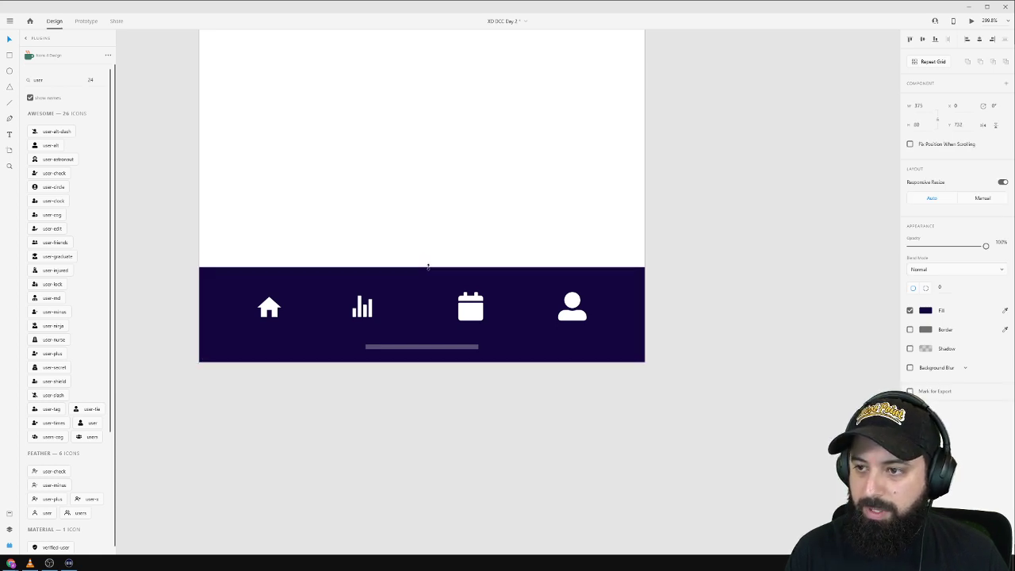
left_click(446, 233)
left_click(361, 306)
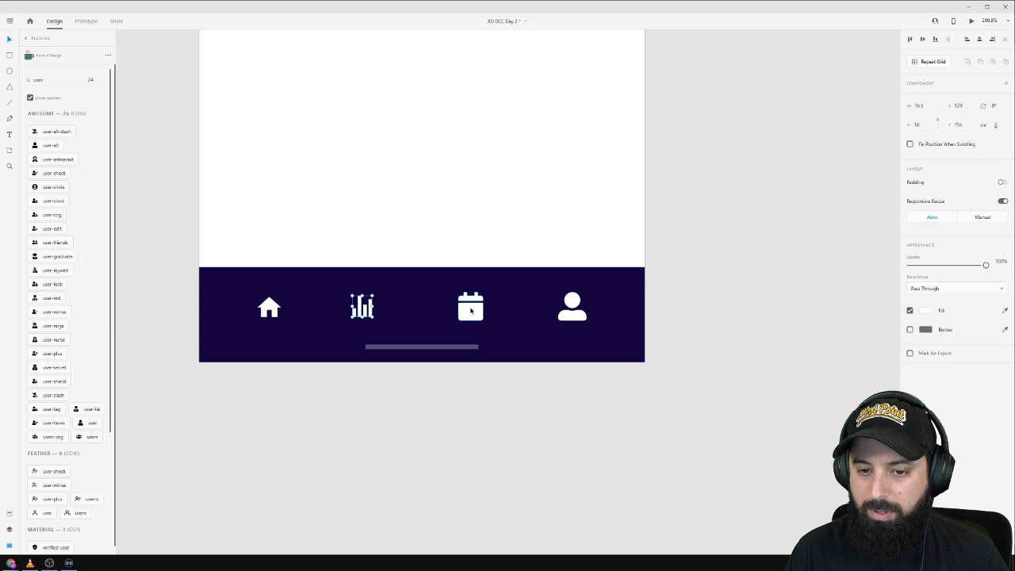
mouse_move(591, 290)
left_mouse_down()
mouse_move(350, 324)
mouse_move(255, 322)
left_mouse_up()
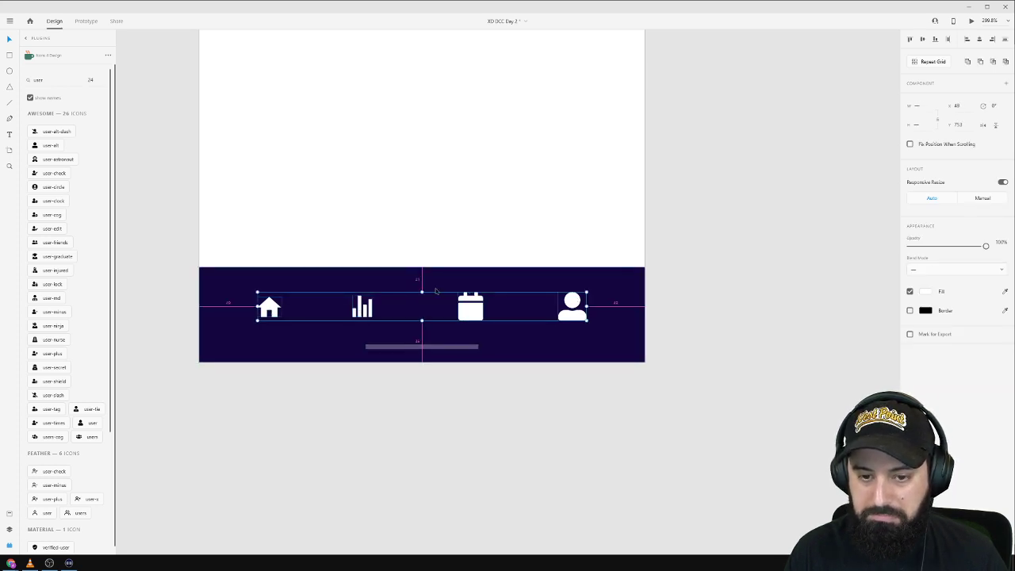
key("Right")
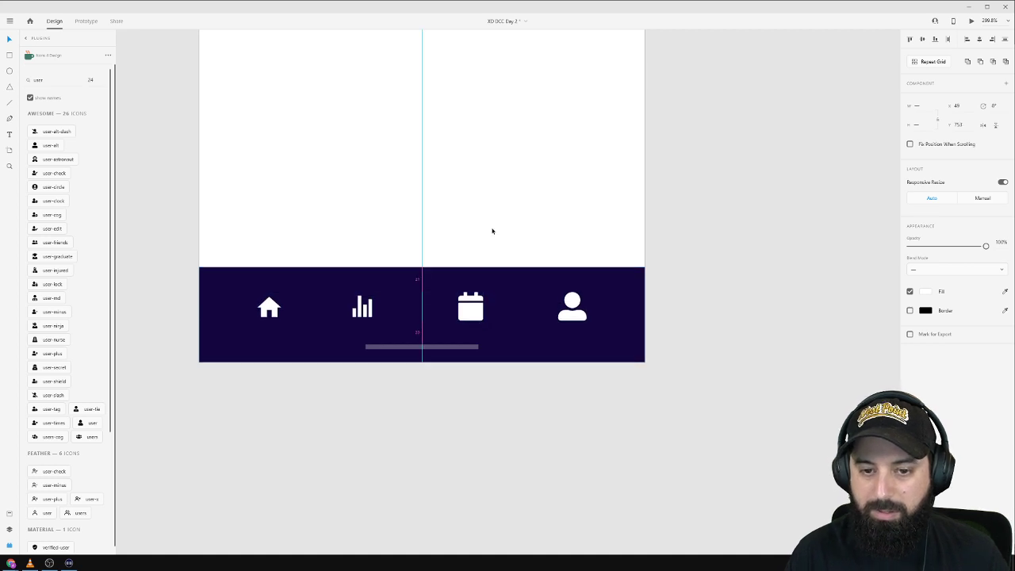
scroll(491, 231, "down", 5)
left_click_drag(638, 134, 600, 235)
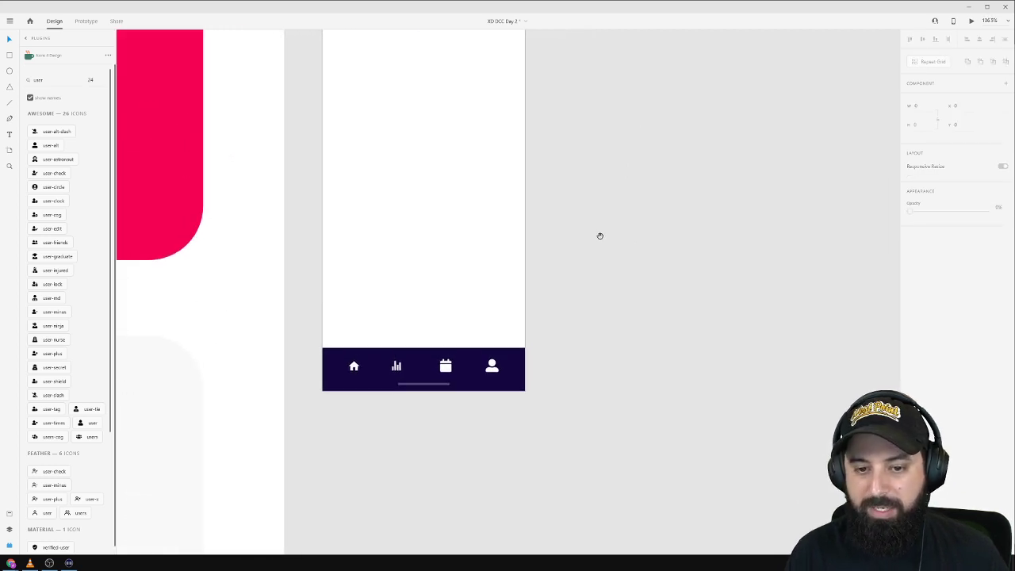
Shrink the calendar icon slightly by its corner handle.
left_click(445, 366)
scroll(445, 372, "up", 5)
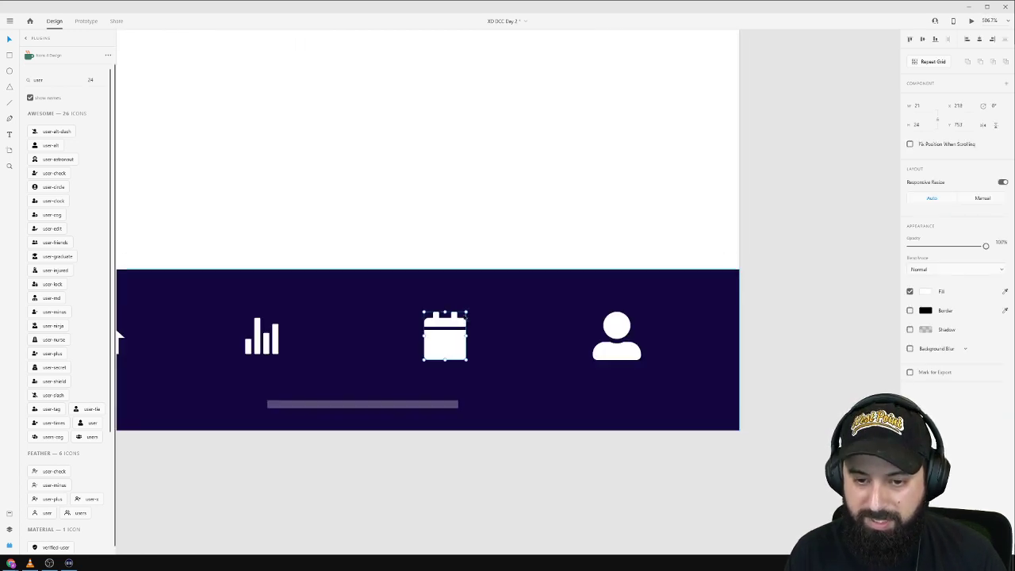
left_click_drag(467, 313, 462, 315)
left_click(617, 337)
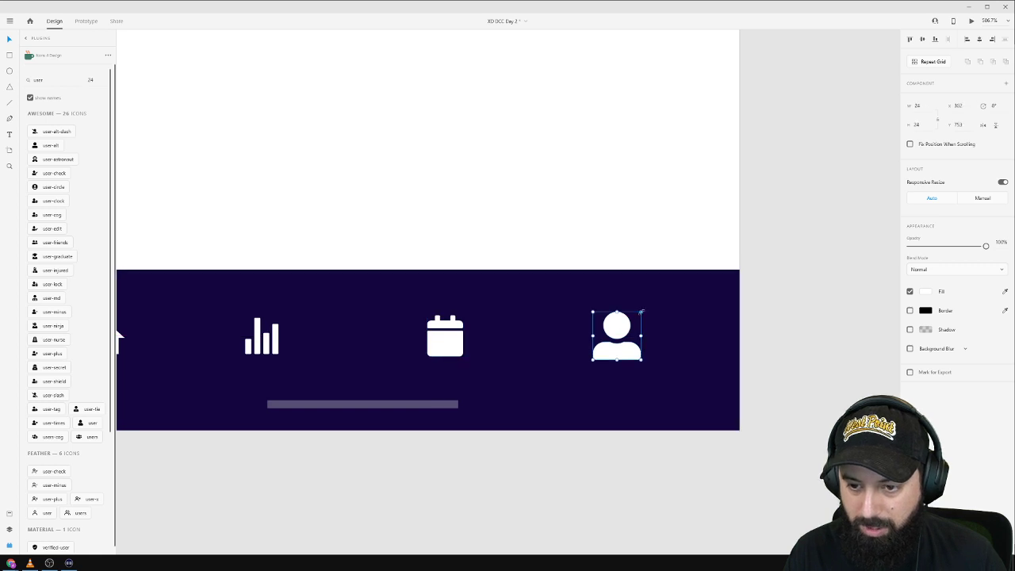
left_click(772, 291)
scroll(775, 290, "down", 4)
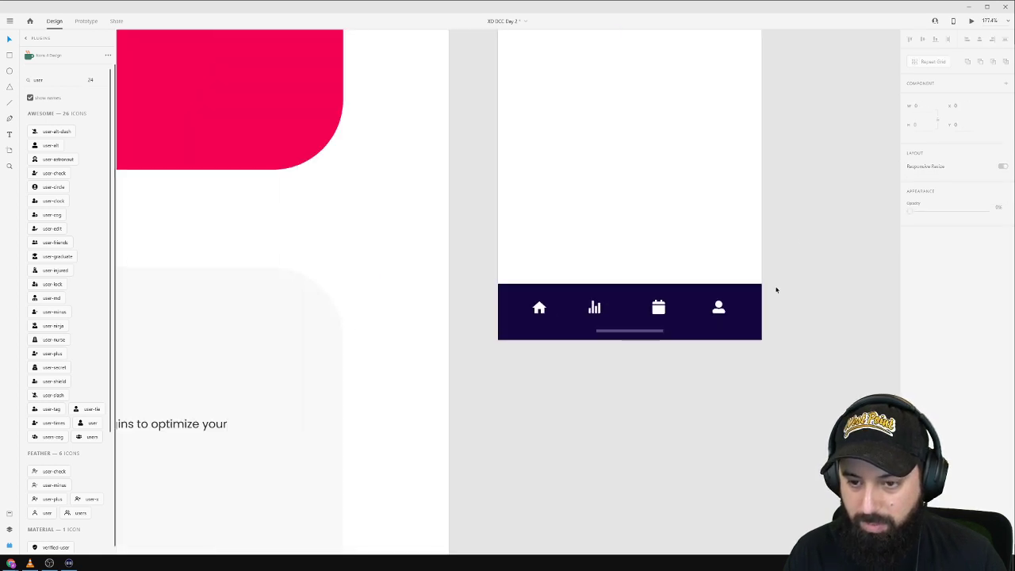
left_click_drag(753, 162, 552, 255)
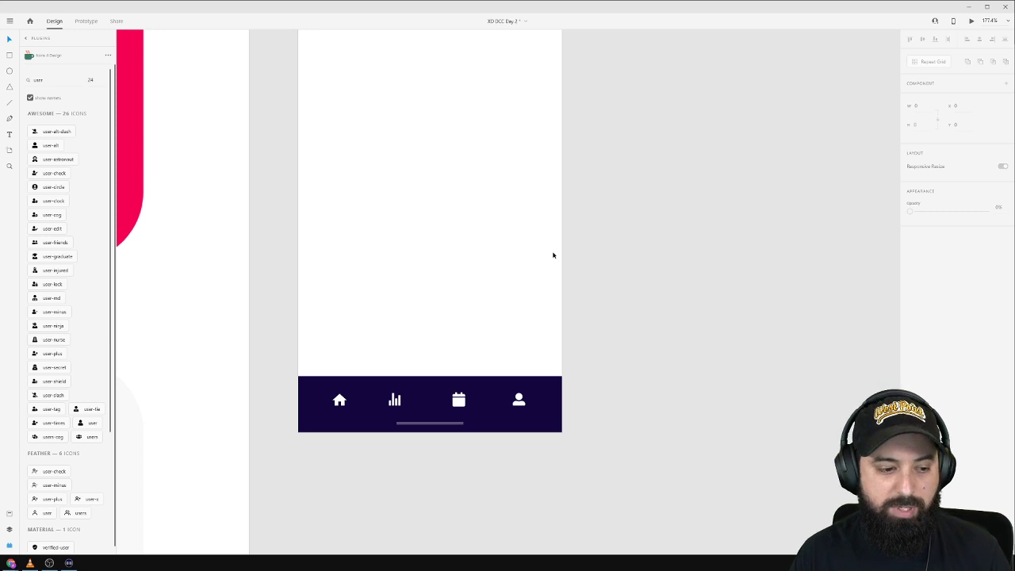
scroll(507, 266, "up", 3)
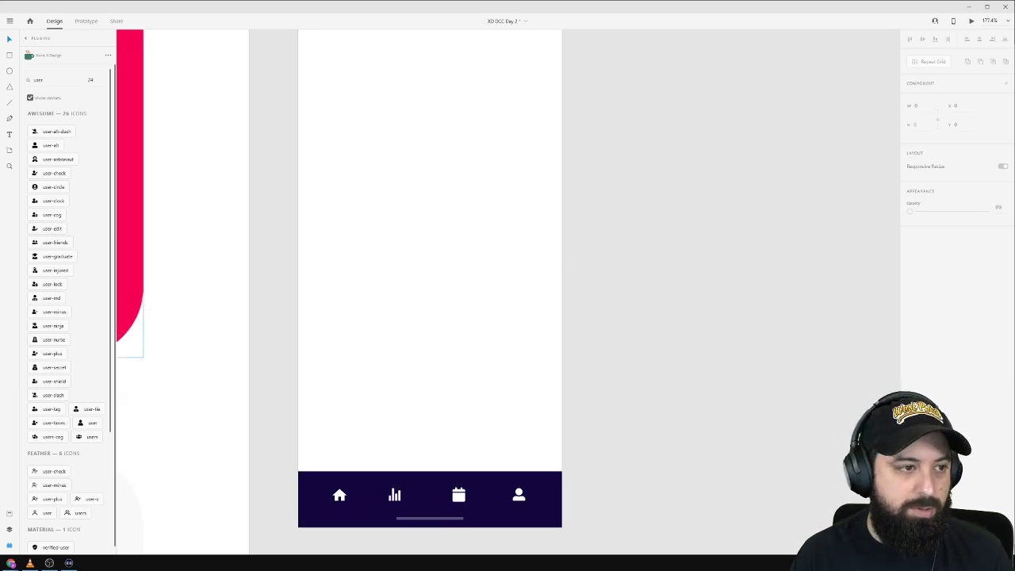
scroll(594, 175, "up", 3)
scroll(589, 183, "down", 2)
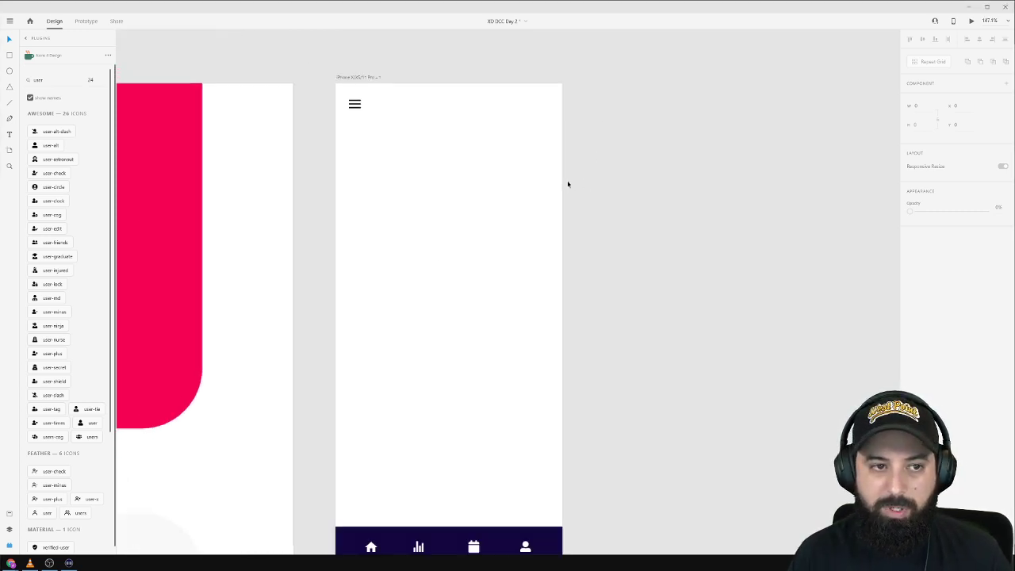
Draw a borderless dark red rectangle below the menu icon.
key("r")
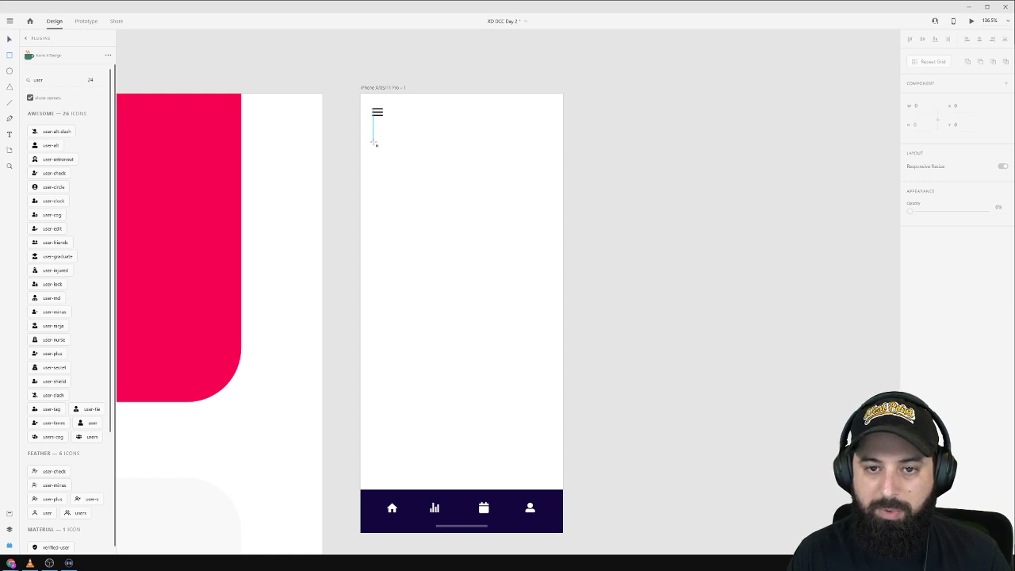
left_click_drag(374, 144, 547, 202)
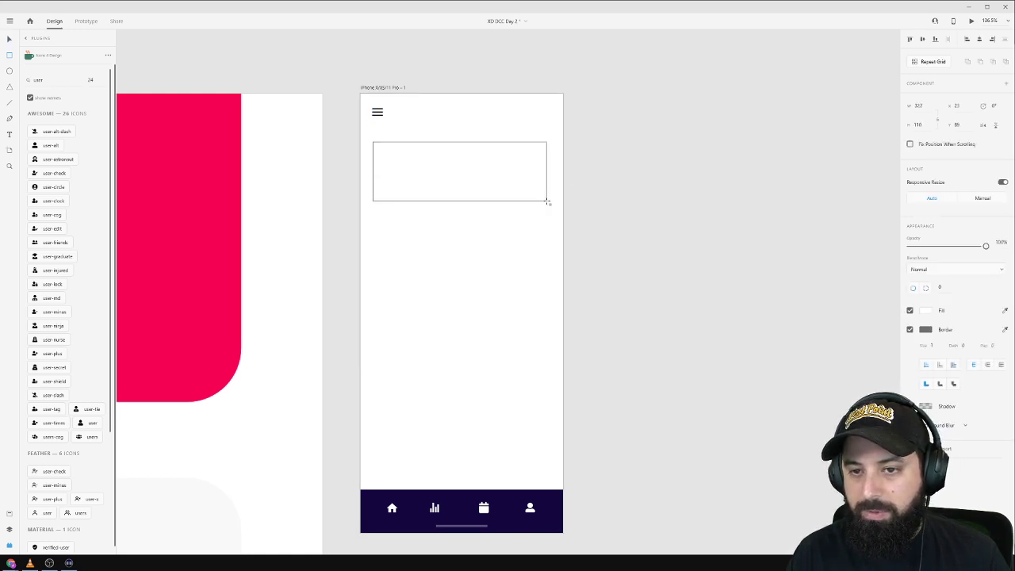
left_click(909, 329)
left_click(925, 310)
left_click(853, 306)
left_click(687, 157)
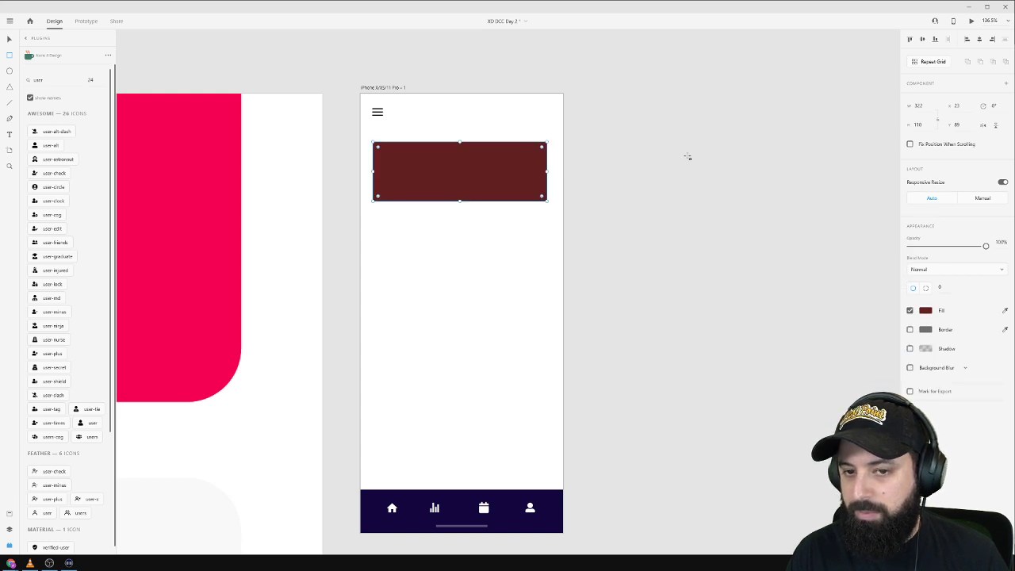
left_click(359, 173)
Make the rectangle 343 wide, centre it horizontally, make it taller, and duplicate it below.
left_click(524, 181)
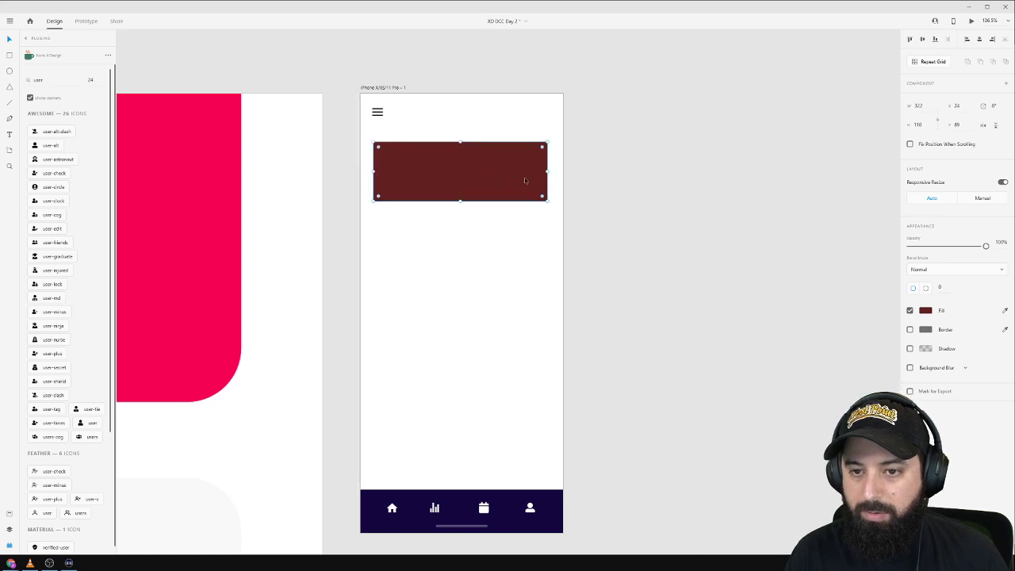
left_click_drag(548, 172, 562, 171)
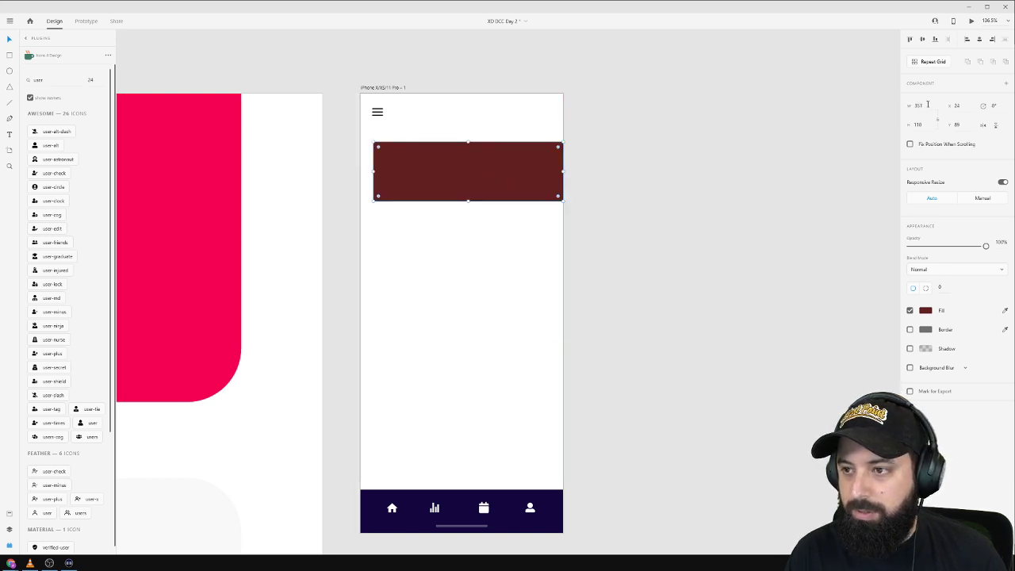
type("327")
key("Return")
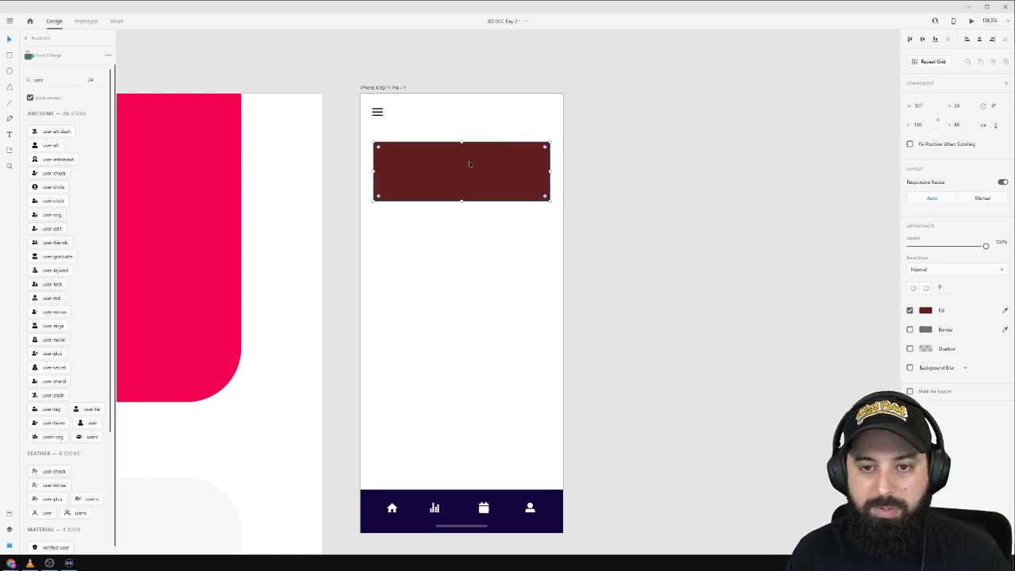
key("alt")
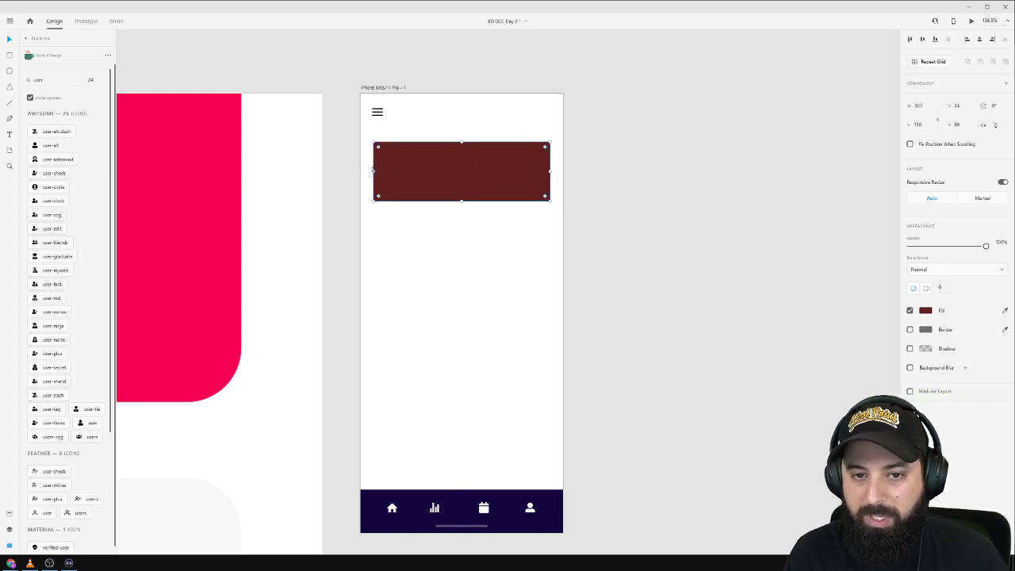
left_click_drag(372, 171, 367, 170)
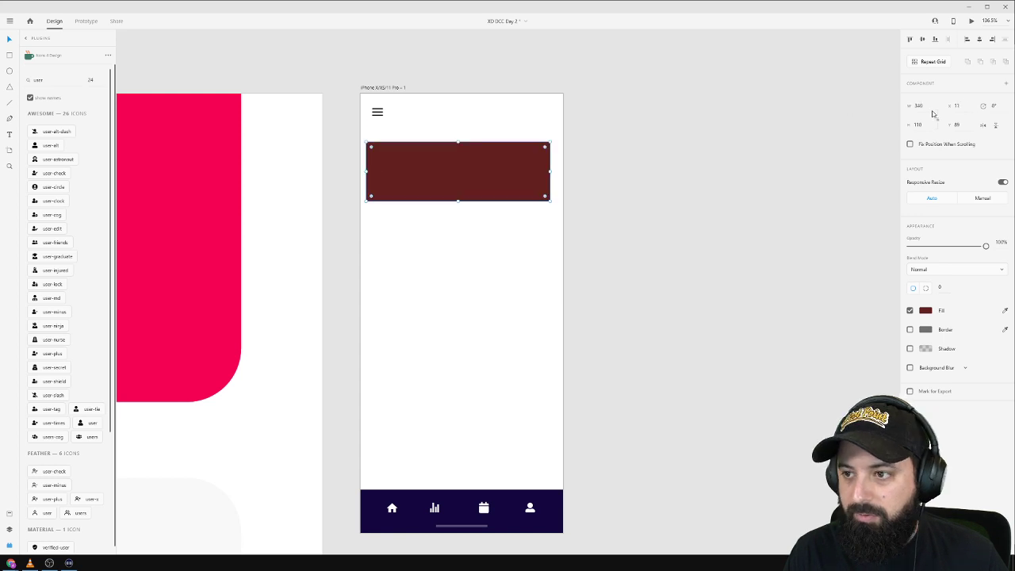
key("Up")
key("Up")
key("Up")
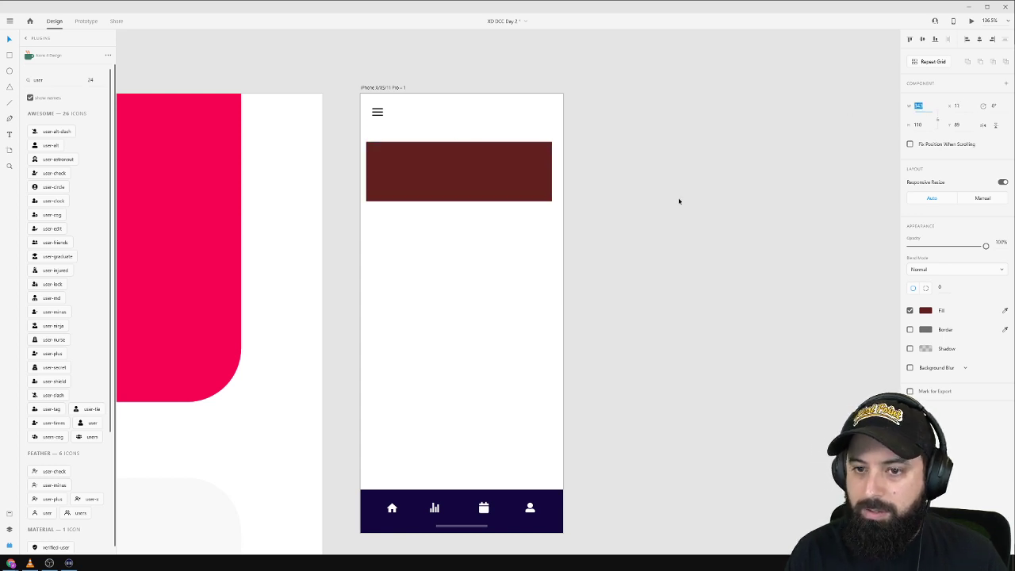
left_click(487, 164)
left_click(979, 40)
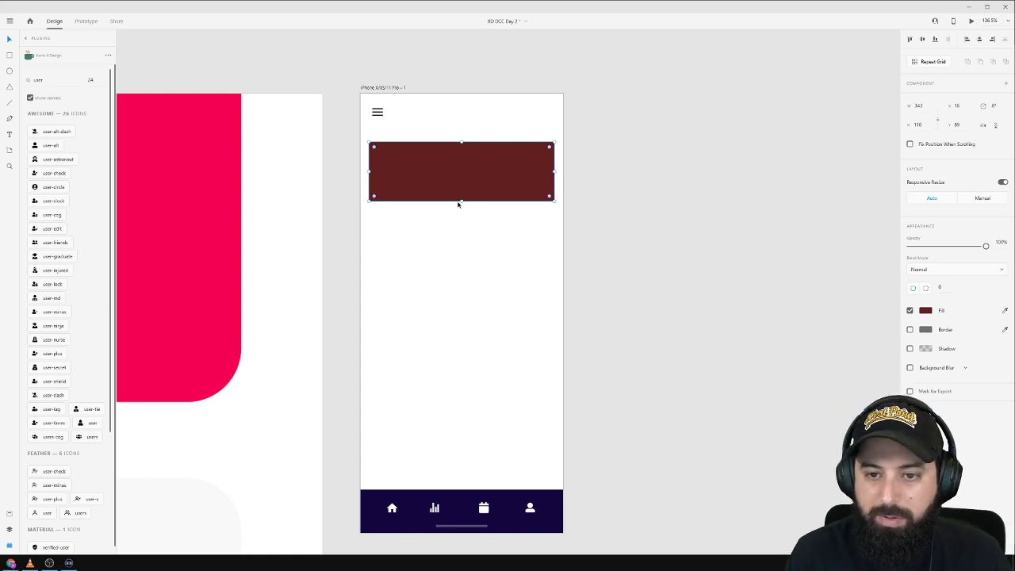
left_click_drag(461, 202, 458, 251)
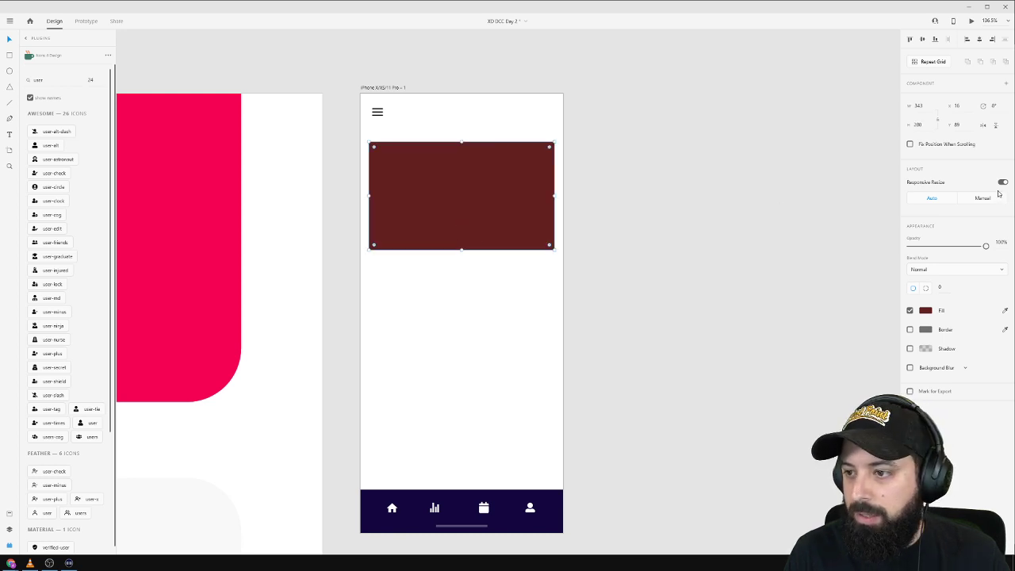
left_click_drag(489, 181, 477, 401)
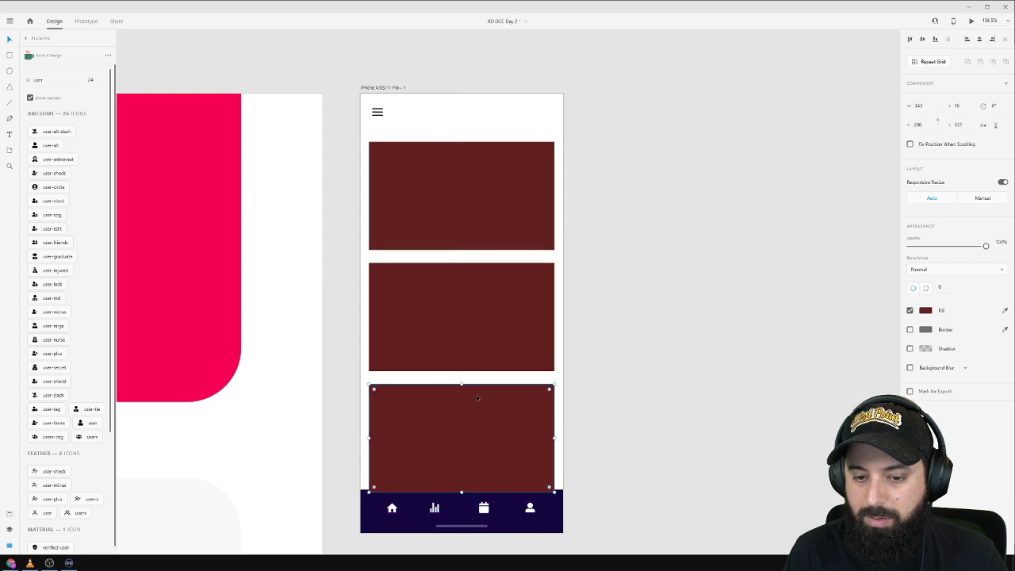
Send the bottom card behind the nav bar, select cards and bar, and return to plugins.
right_click(476, 396)
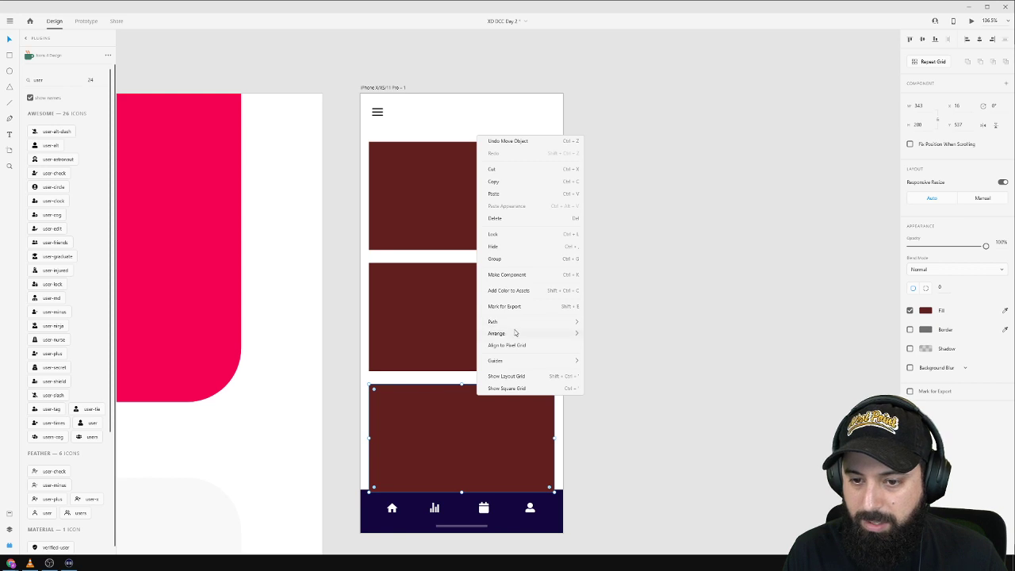
mouse_move(555, 332)
left_click(610, 370)
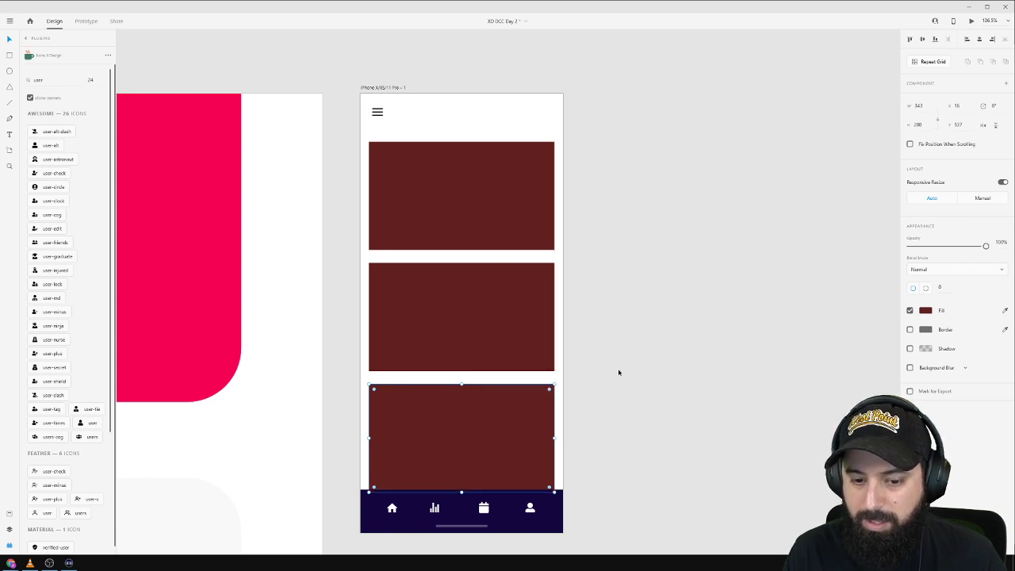
left_click(619, 372)
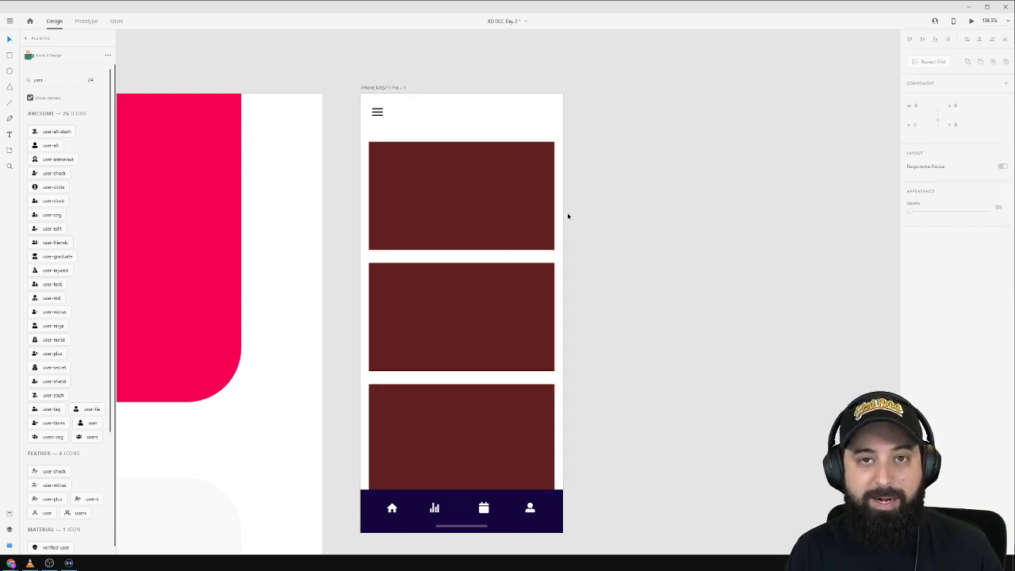
left_click_drag(593, 192, 439, 454)
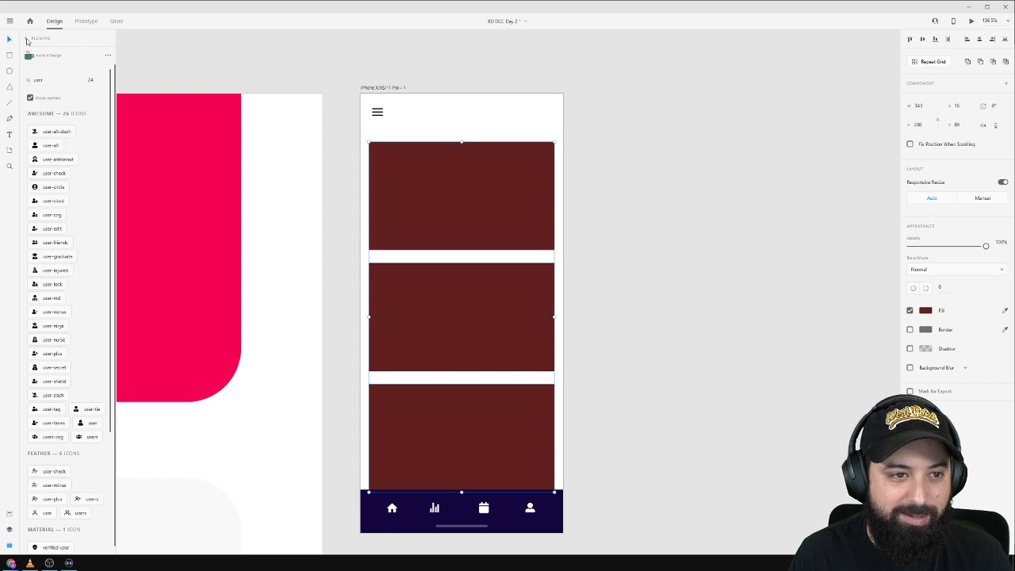
left_click(26, 40)
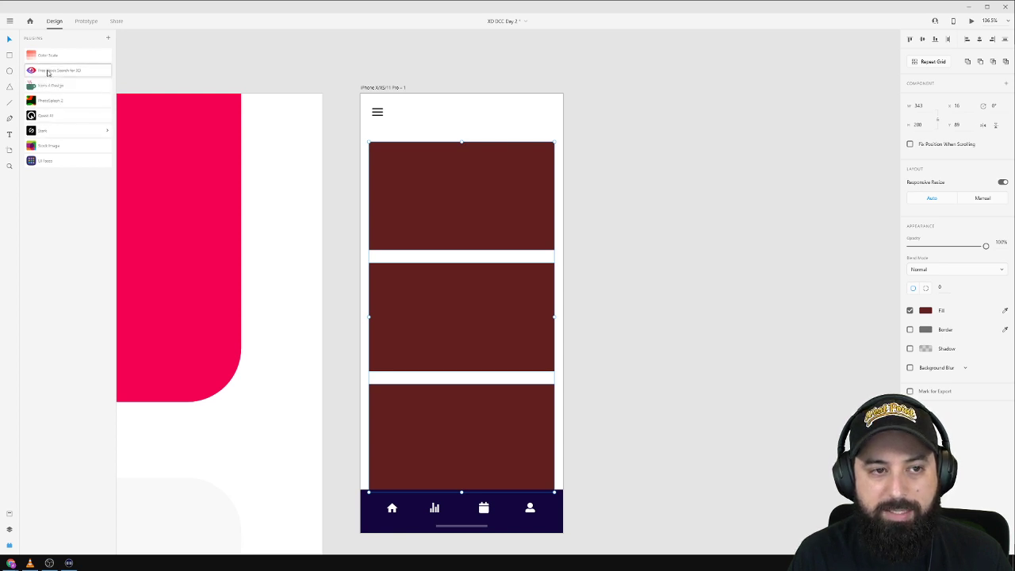
Search the Stock Image plugin for 'workout' photos.
left_click(47, 71)
left_click(27, 39)
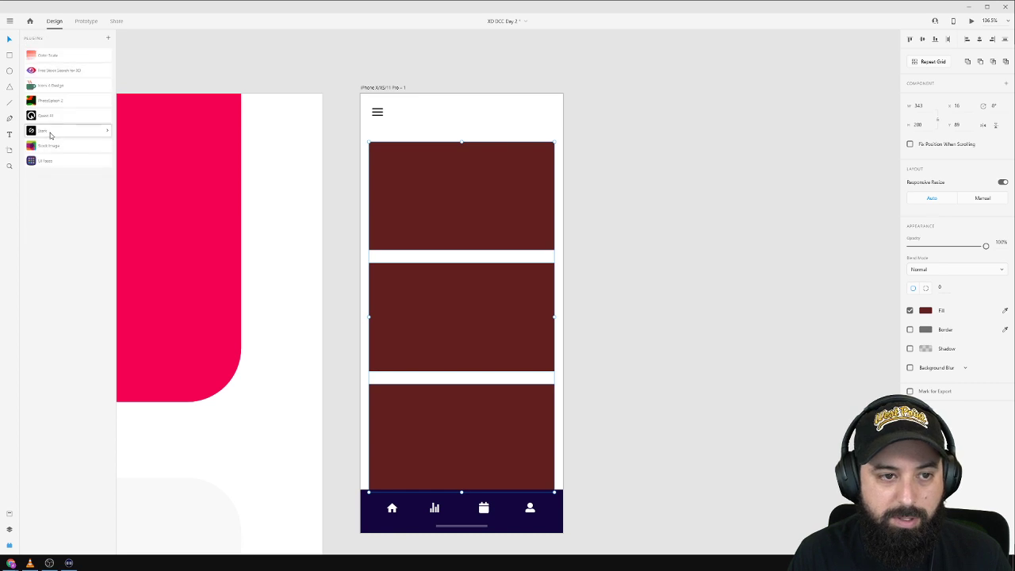
left_click(56, 145)
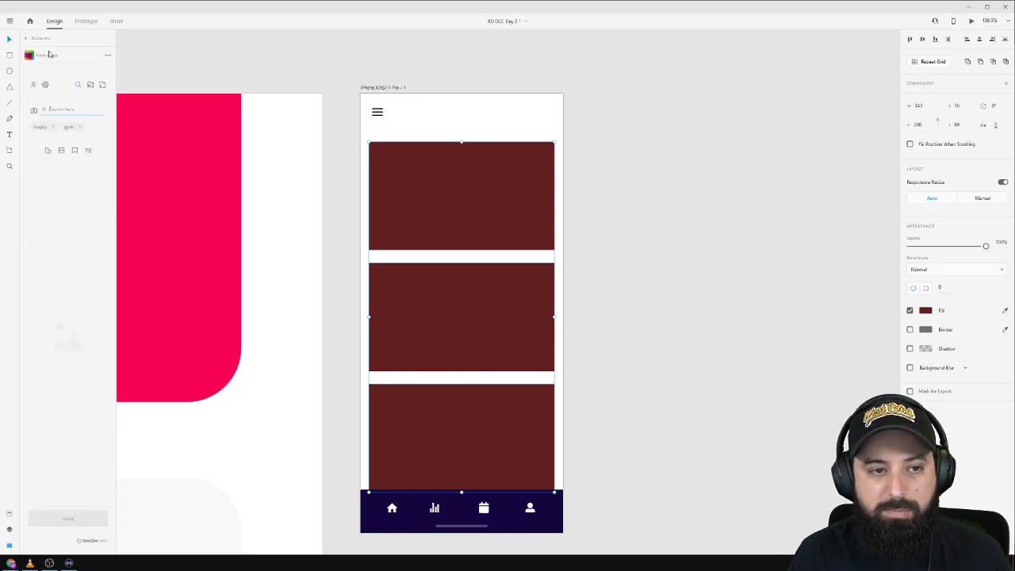
left_click(54, 127)
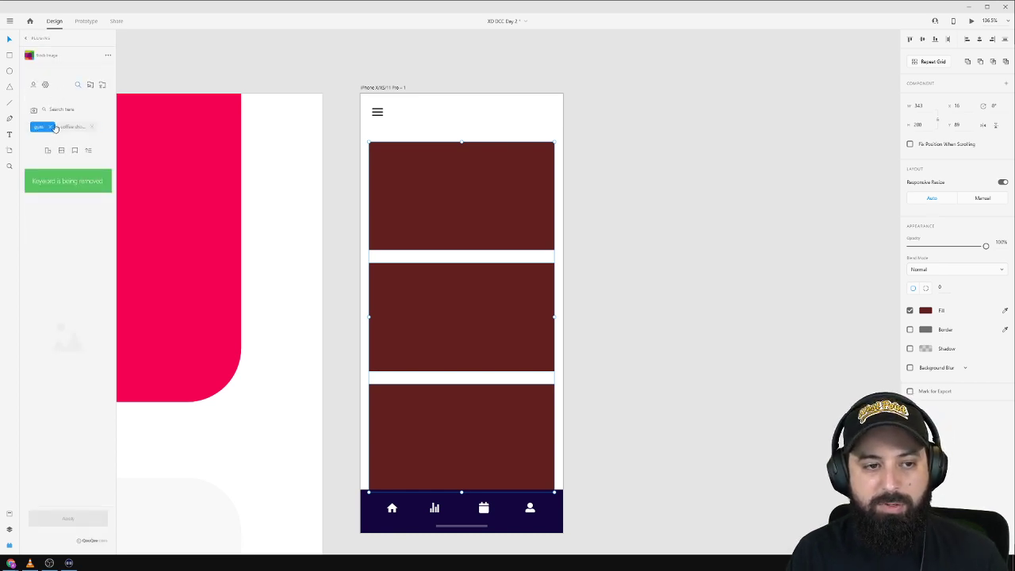
left_click(53, 128)
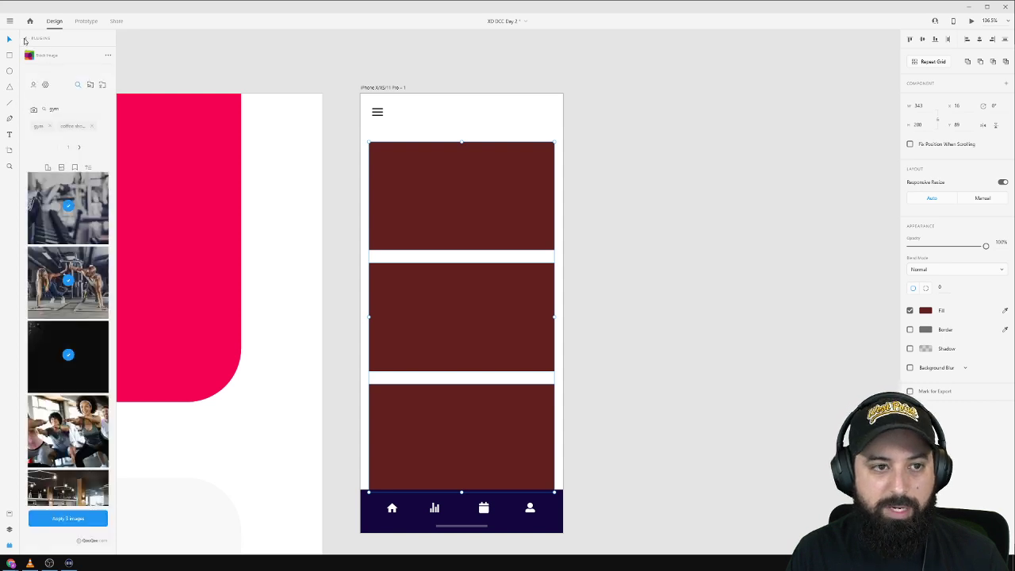
double_click(66, 109)
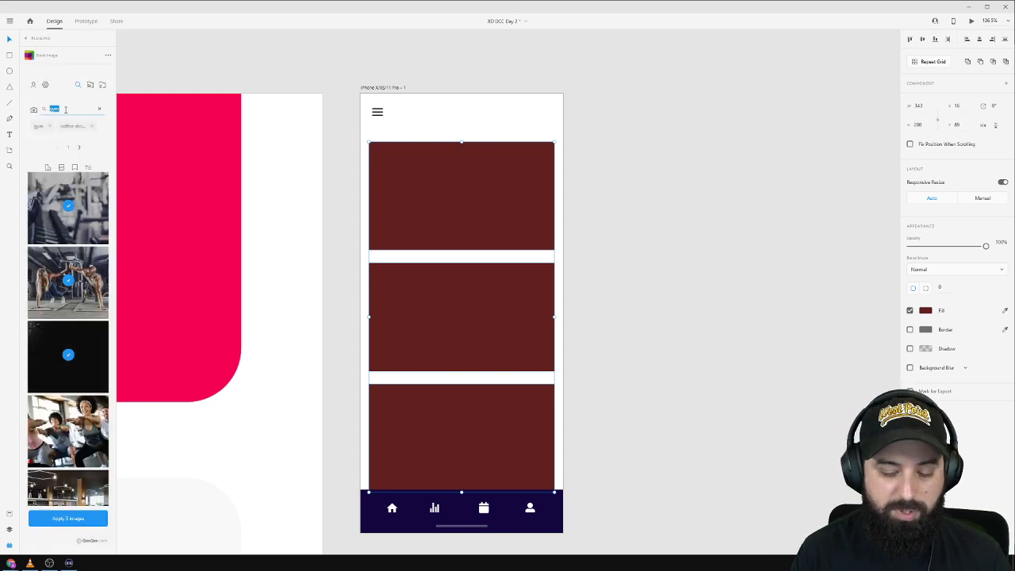
type("workout")
key("Return")
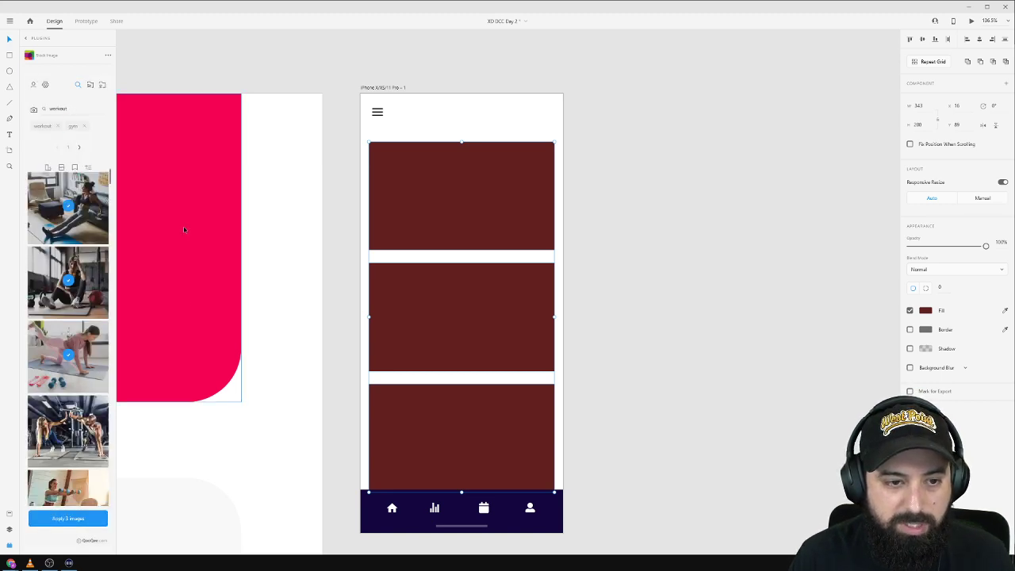
Pick three workout photos and apply them to the three cards.
left_click(65, 285)
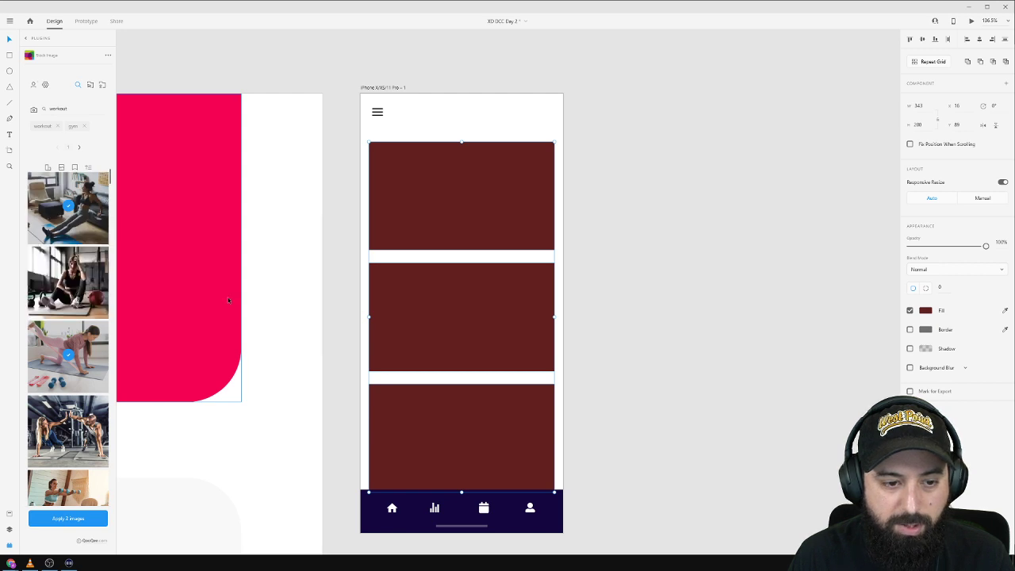
scroll(76, 291, "down", 2)
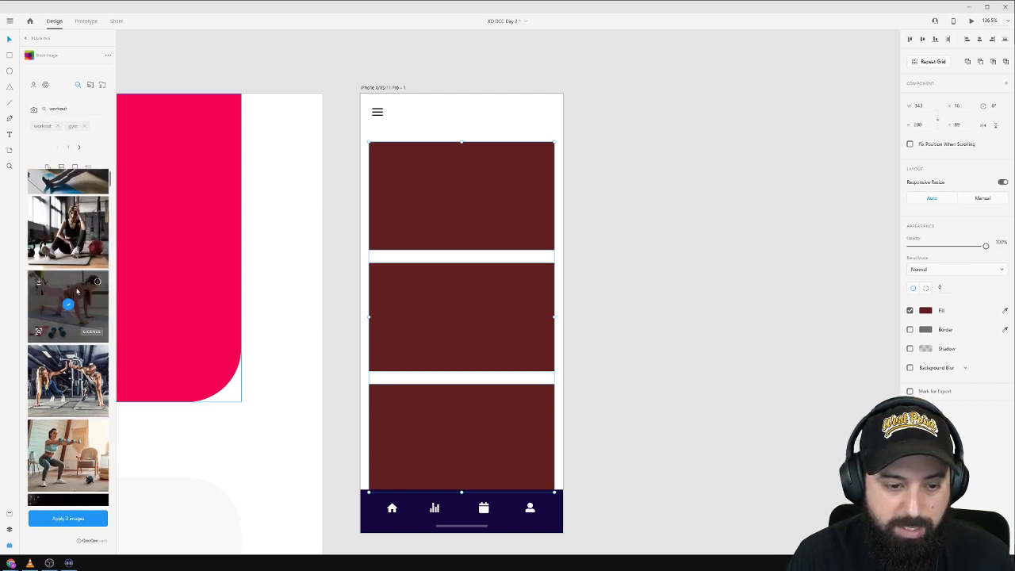
scroll(82, 321, "up", 2)
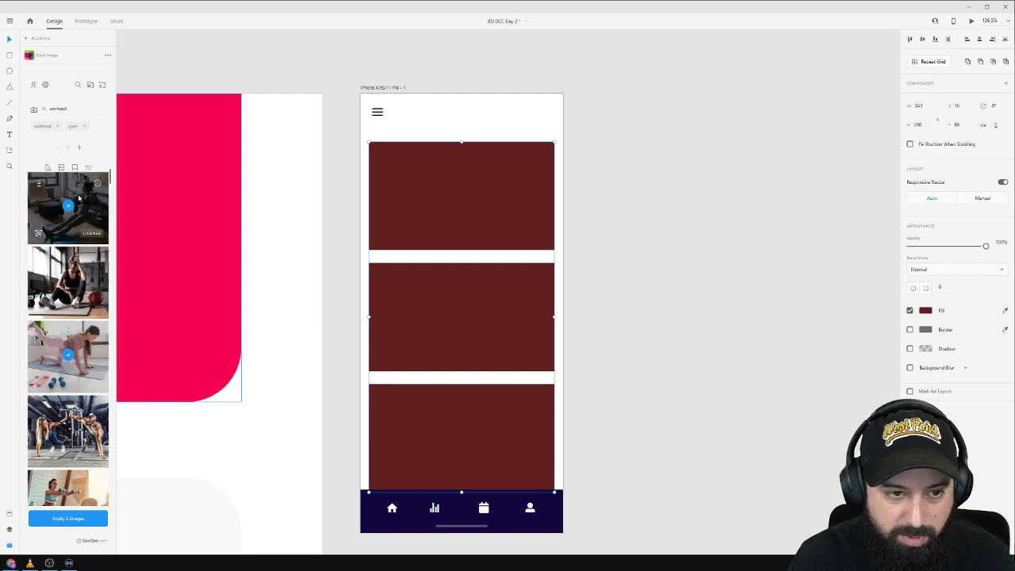
scroll(93, 331, "down", 6)
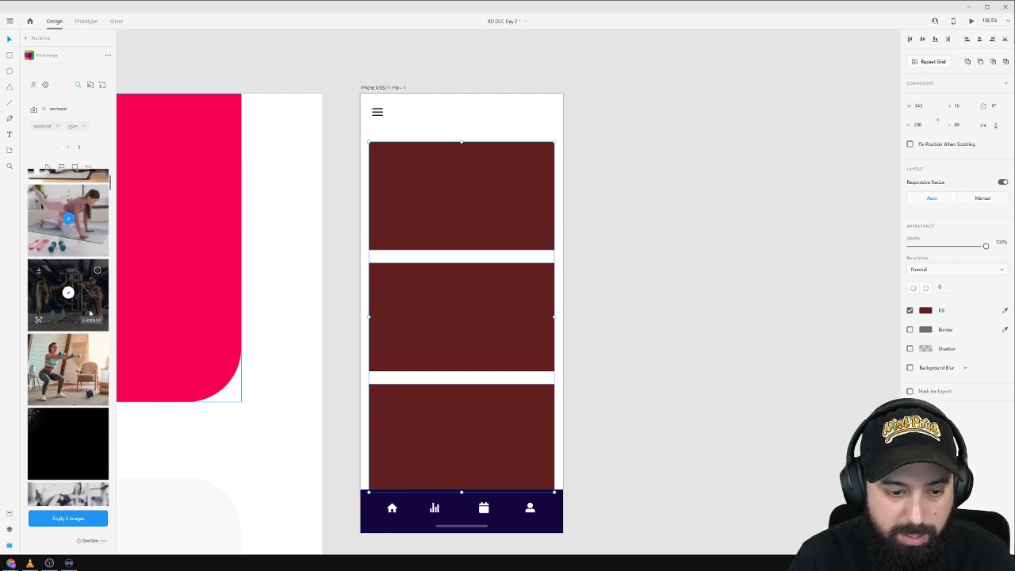
scroll(87, 318, "down", 10)
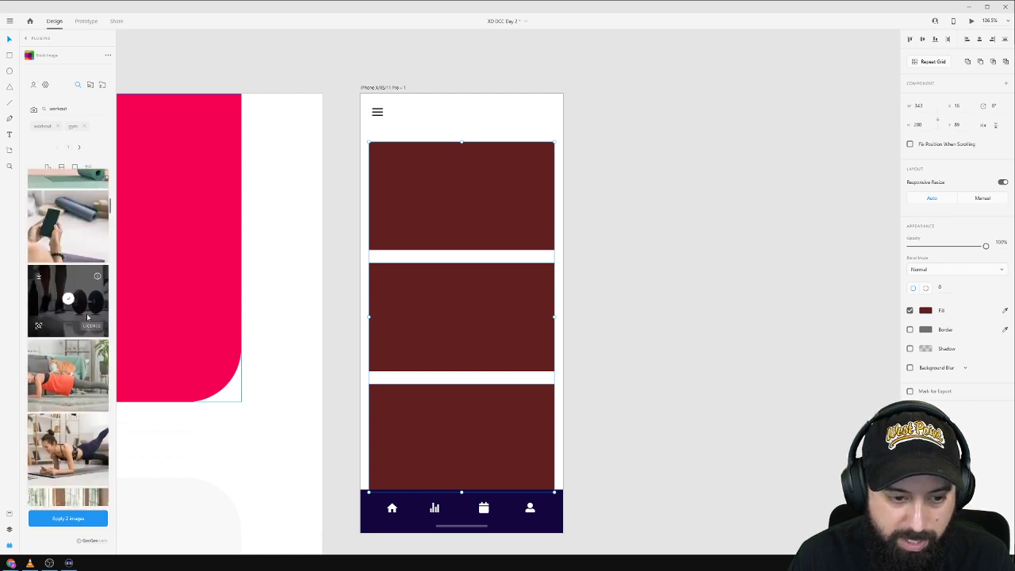
scroll(87, 317, "down", 10)
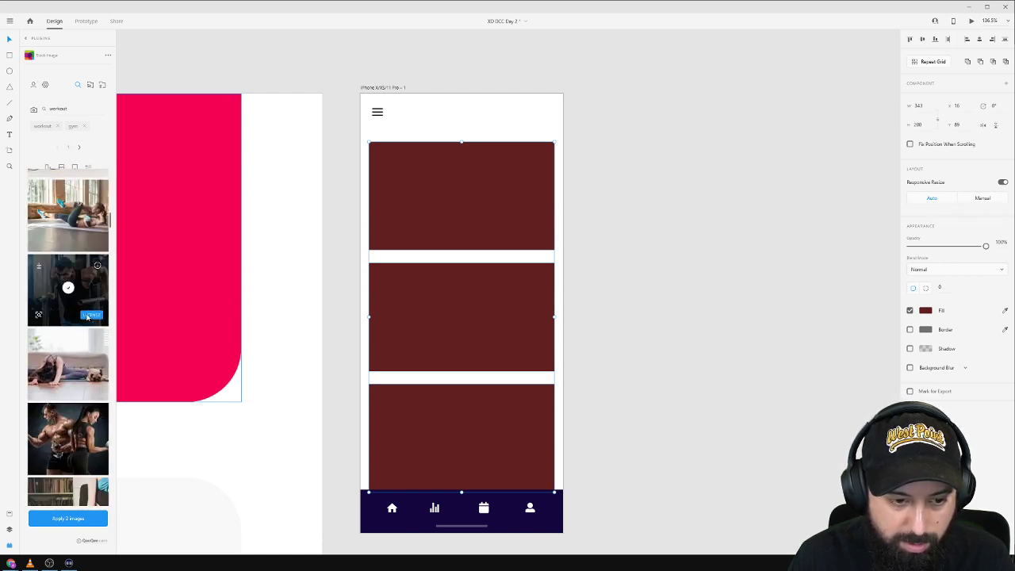
scroll(87, 318, "down", 10)
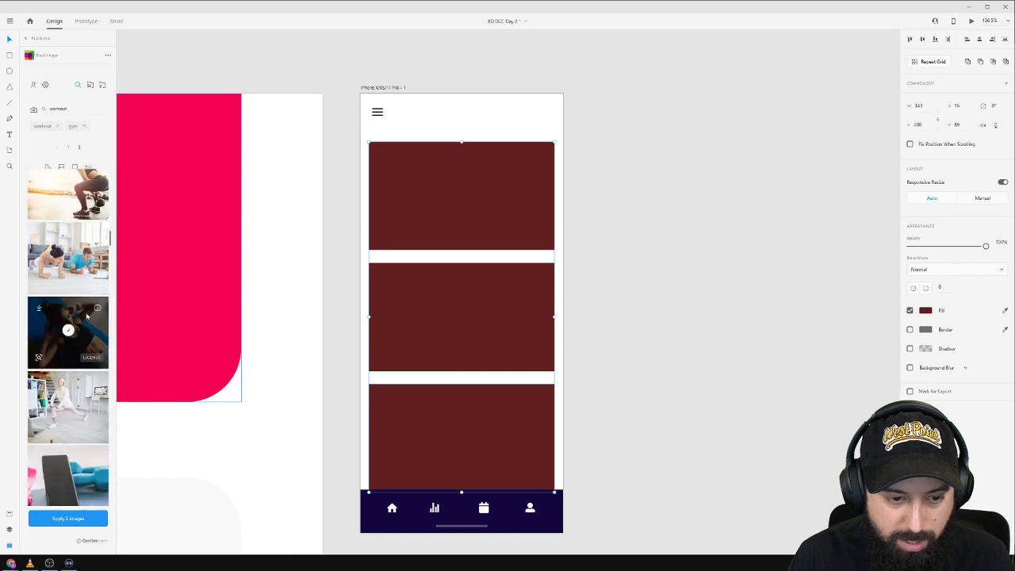
scroll(87, 315, "down", 5)
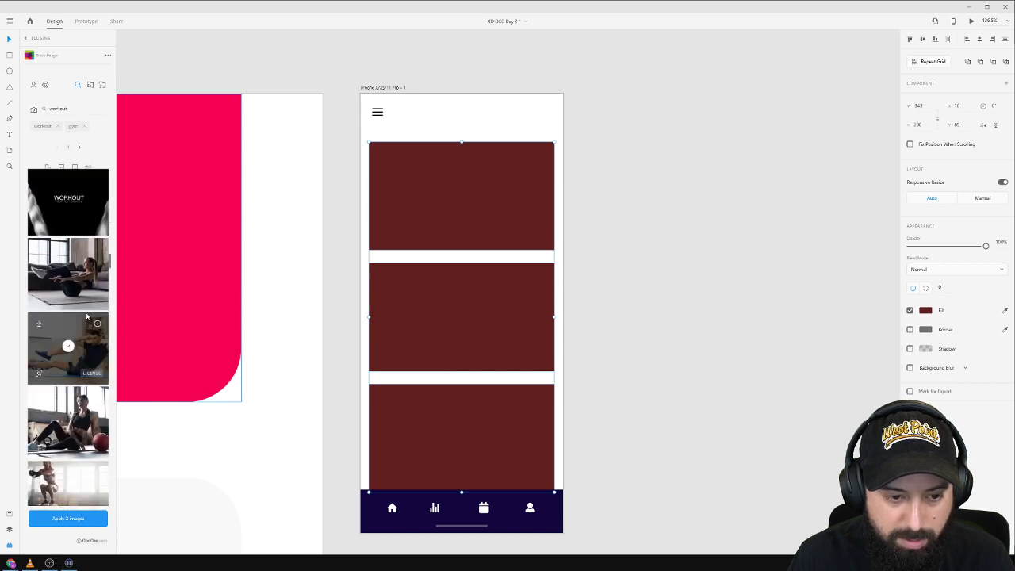
left_click(69, 346)
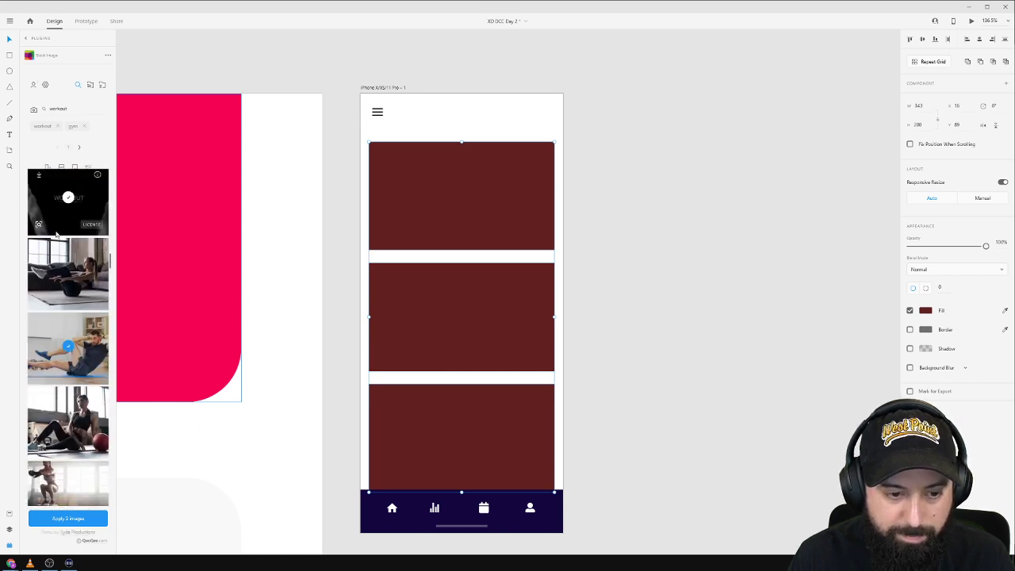
scroll(97, 399, "down", 8)
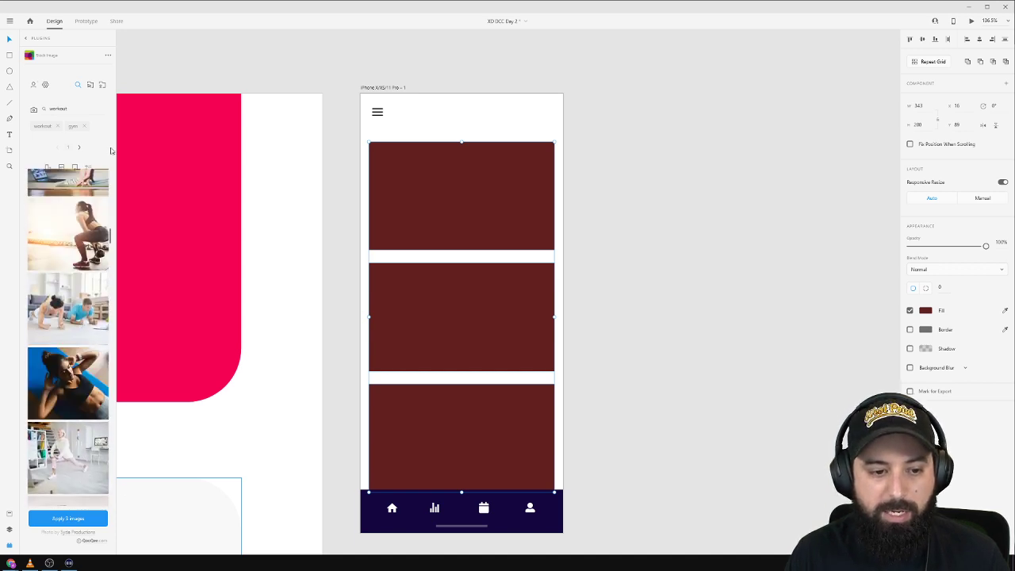
left_click(77, 519)
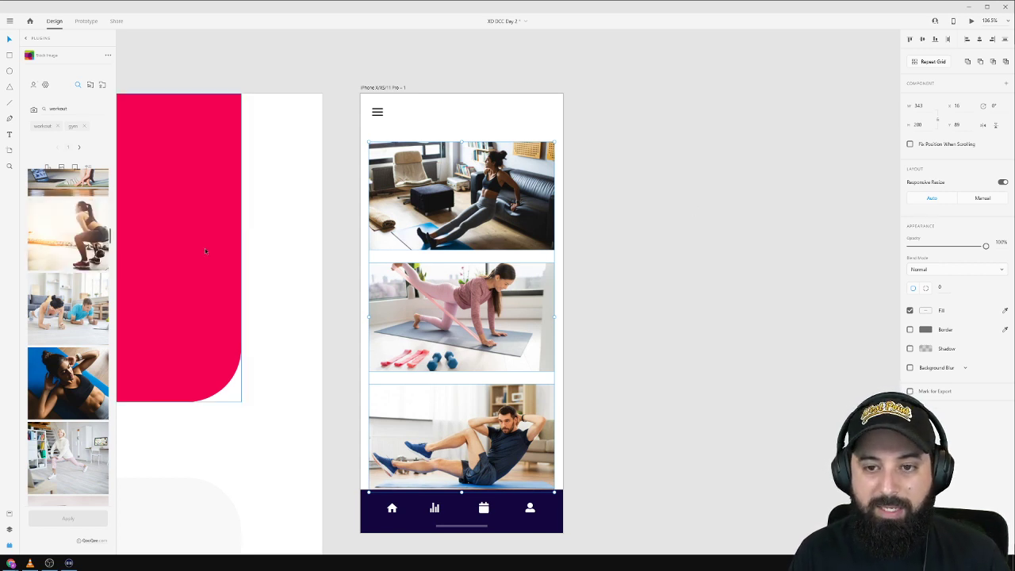
left_click(415, 256)
Search the stock images for 'woman home work'.
left_click(420, 197)
scroll(77, 327, "up", 5)
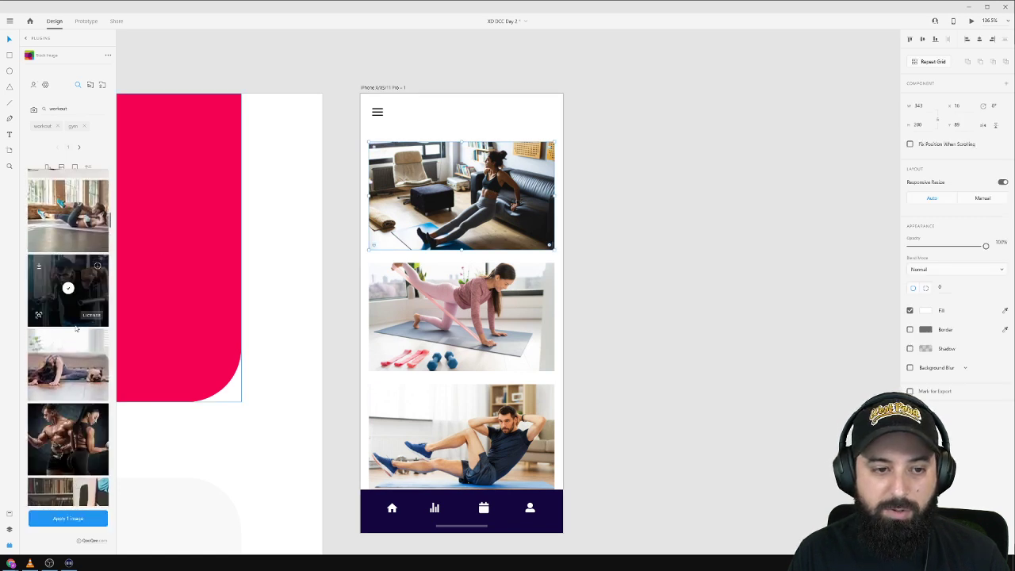
scroll(79, 328, "up", 2)
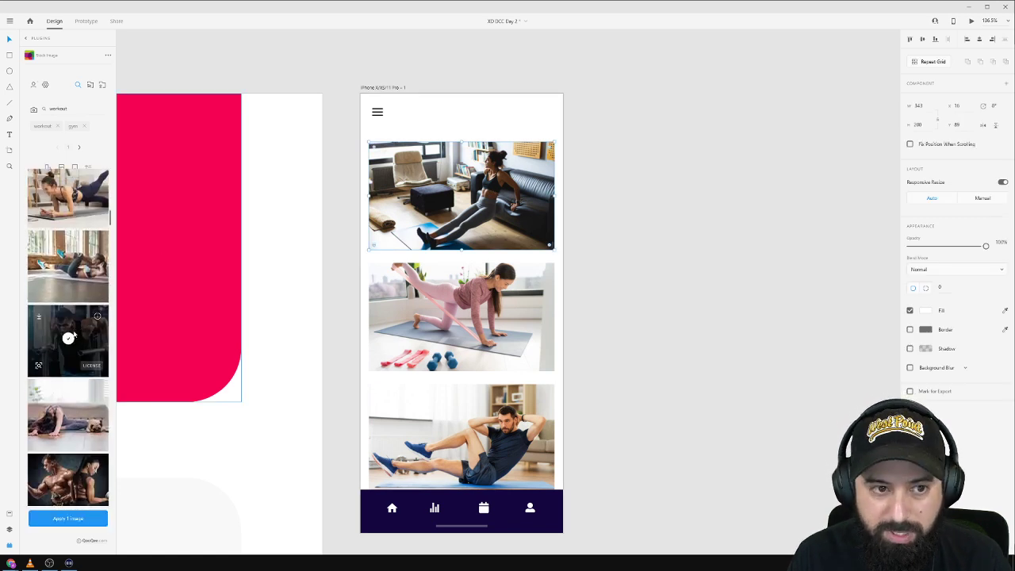
scroll(69, 349, "up", 3)
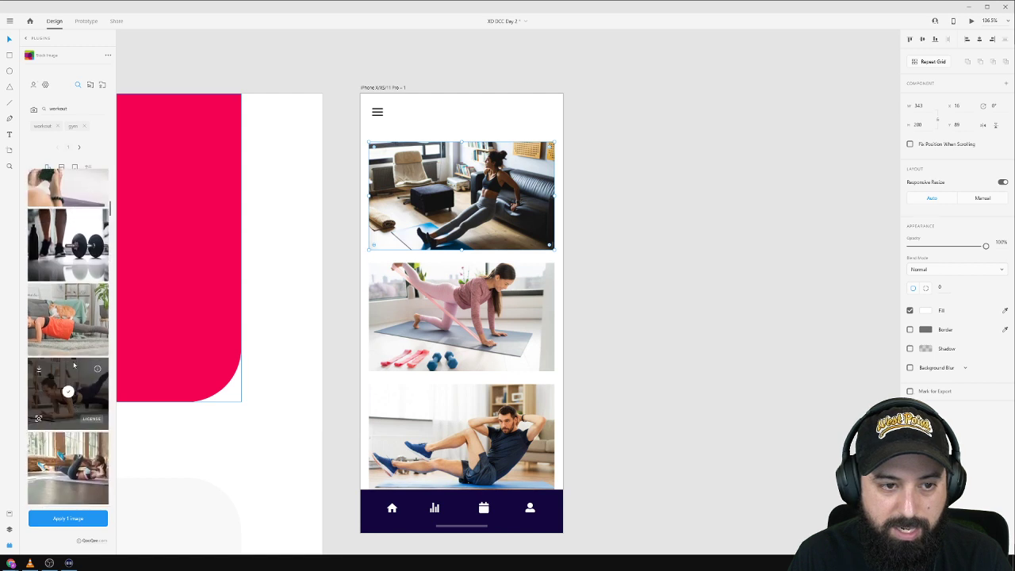
scroll(73, 366, "up", 8)
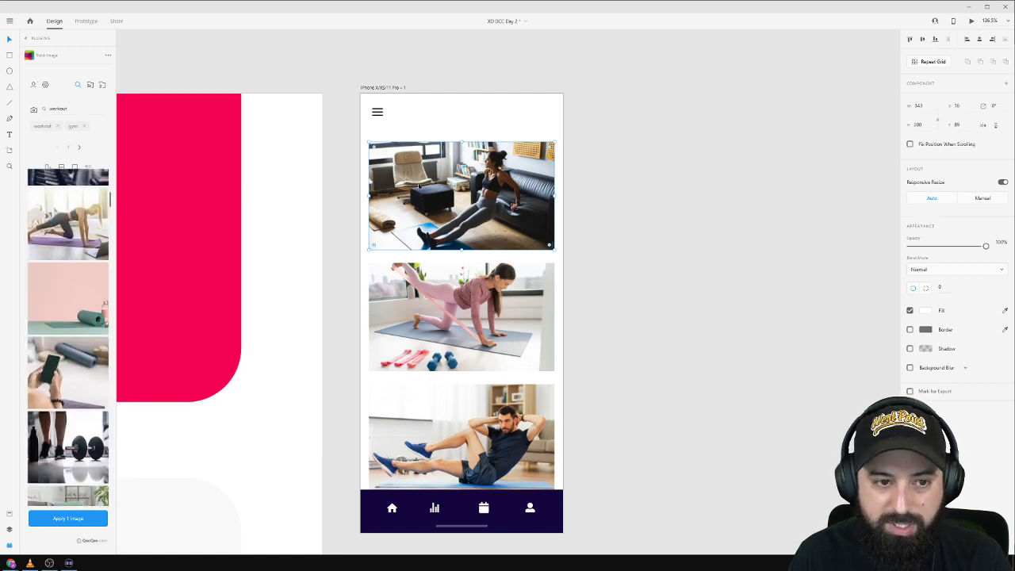
scroll(85, 317, "up", 7)
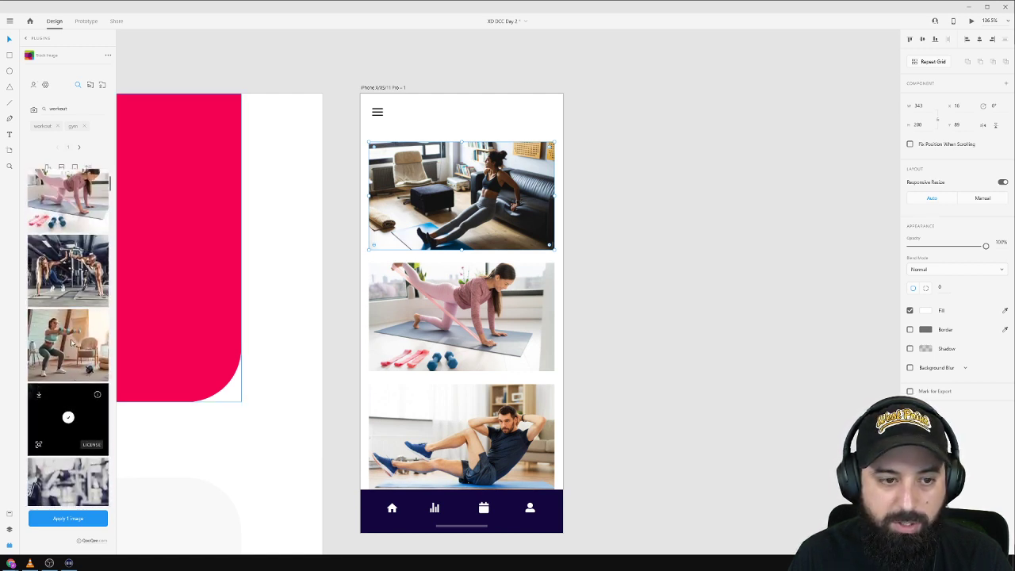
scroll(71, 343, "up", 3)
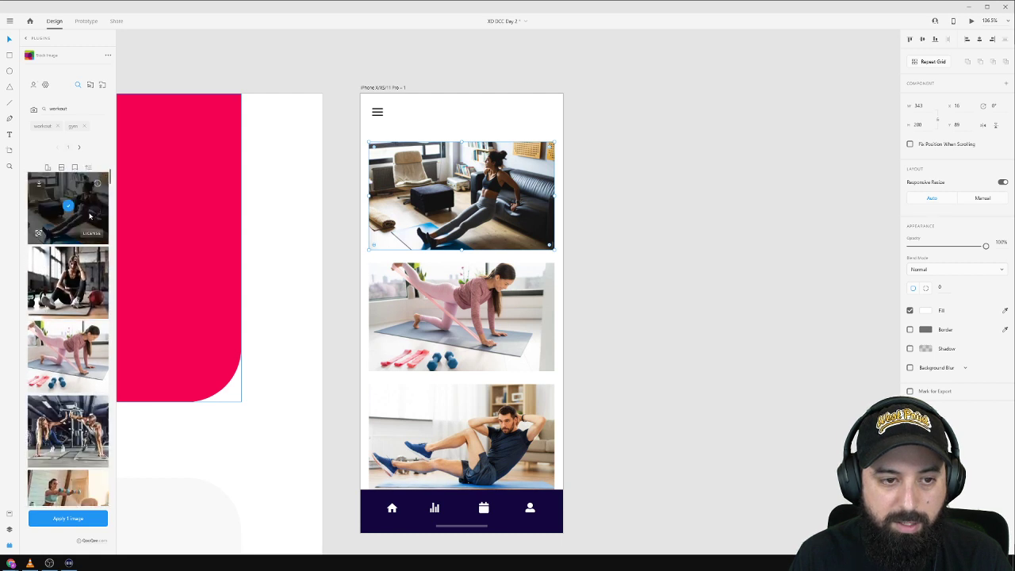
double_click(72, 108)
type("woman")
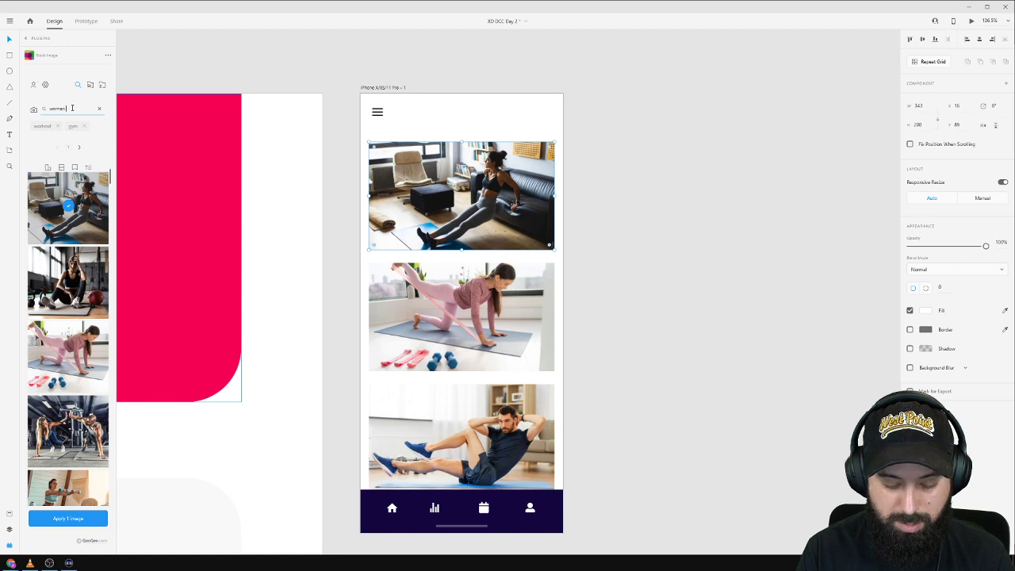
type(" home work")
key("Return")
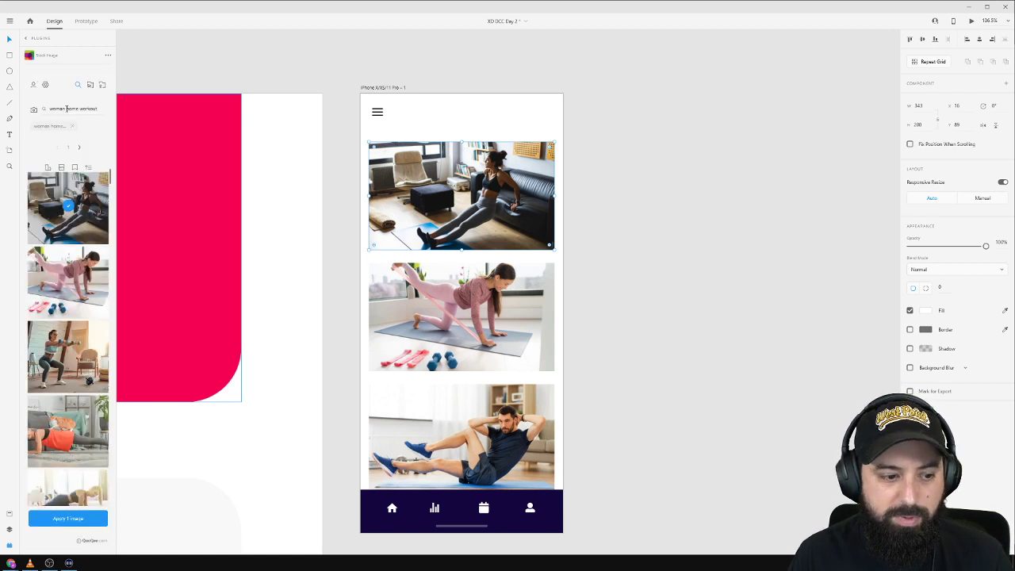
Apply the purple-mat workout photo to the top card.
scroll(50, 280, "down", 5)
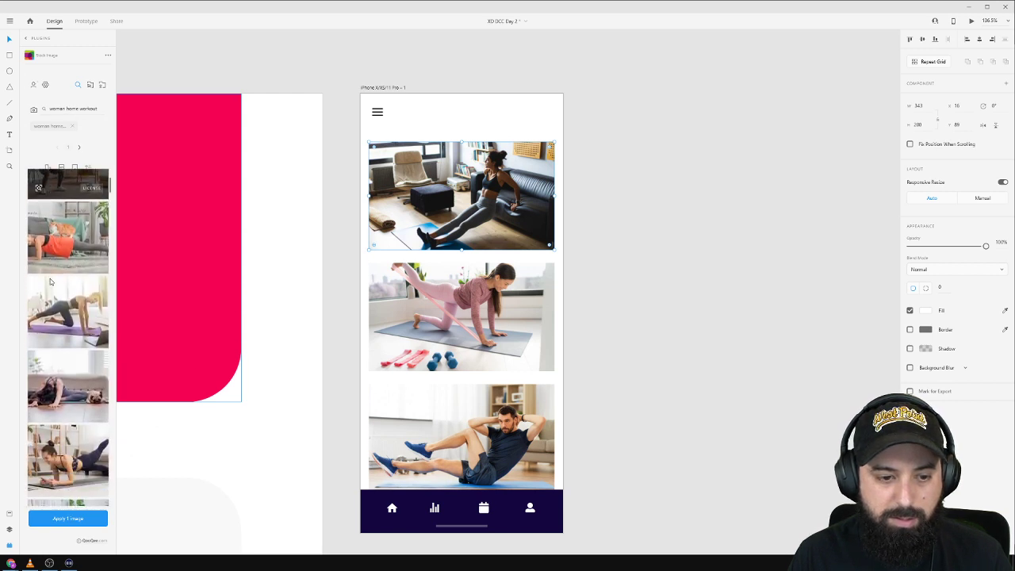
scroll(50, 280, "down", 5)
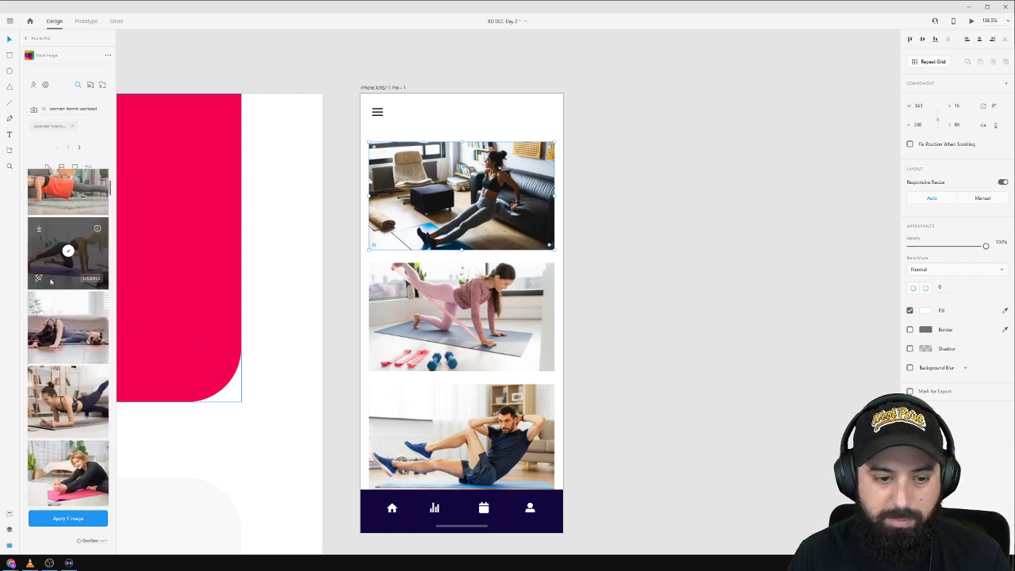
scroll(50, 281, "down", 3)
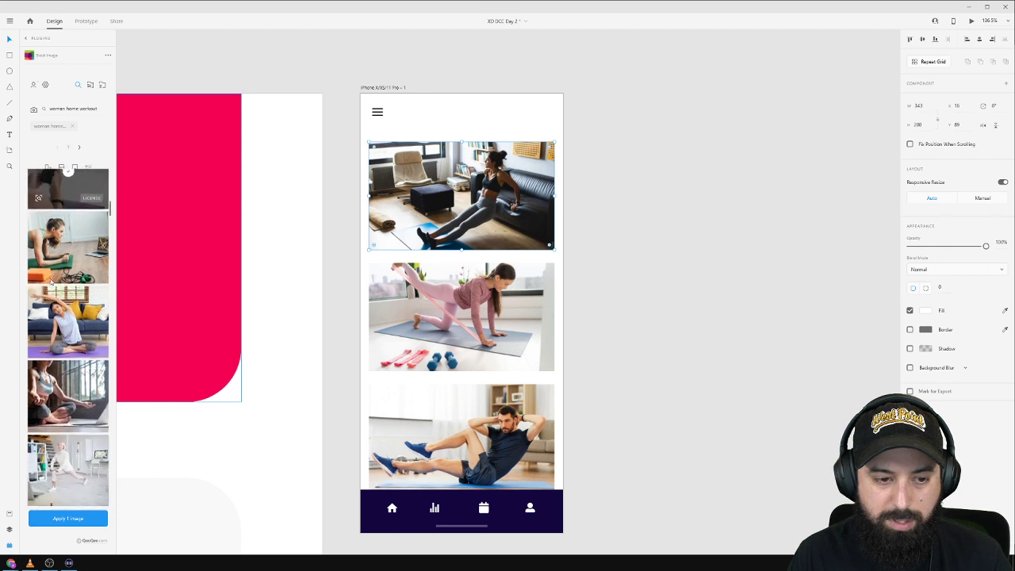
scroll(50, 281, "down", 8)
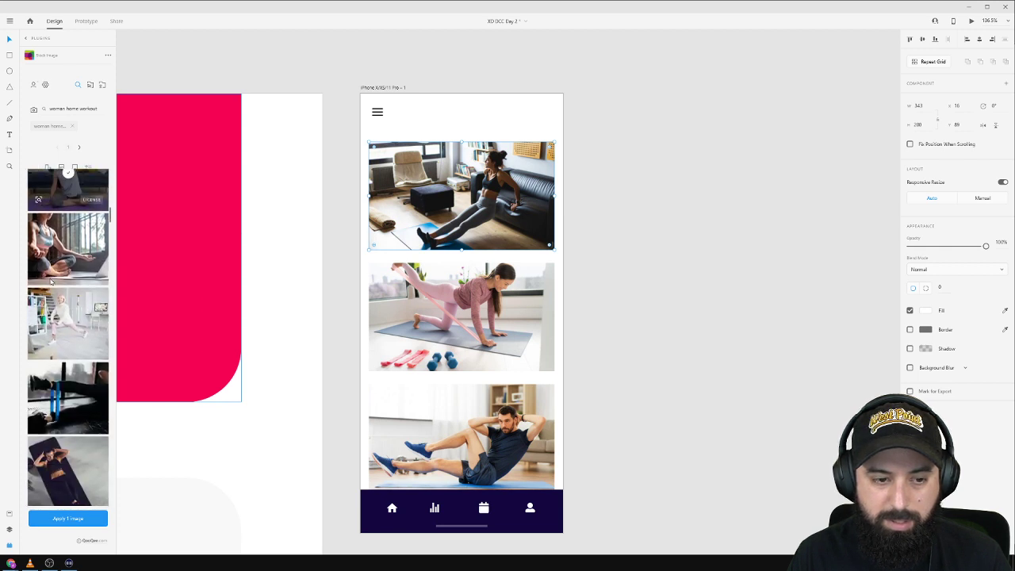
left_click(68, 518)
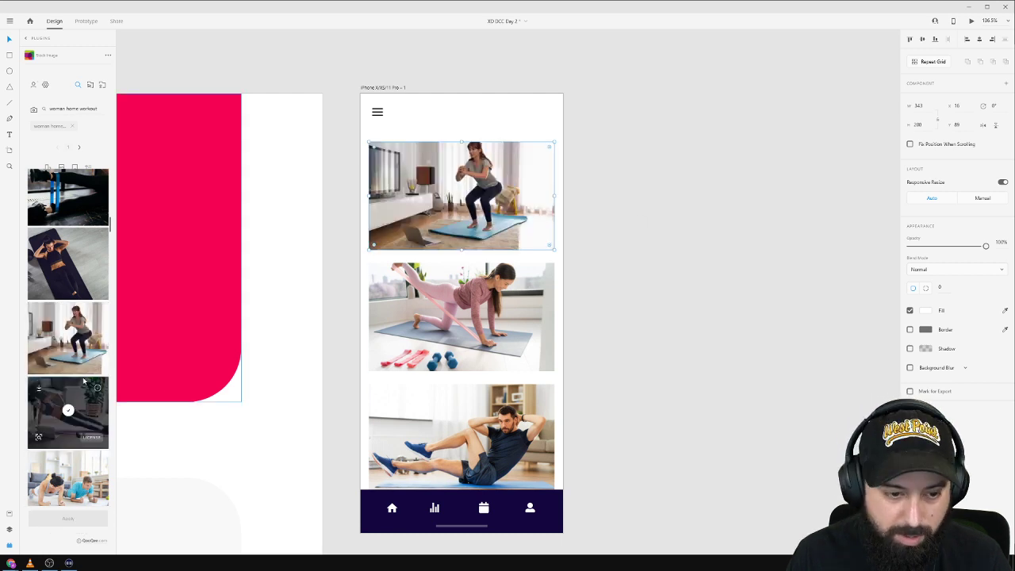
scroll(82, 381, "down", 2)
scroll(79, 381, "down", 4)
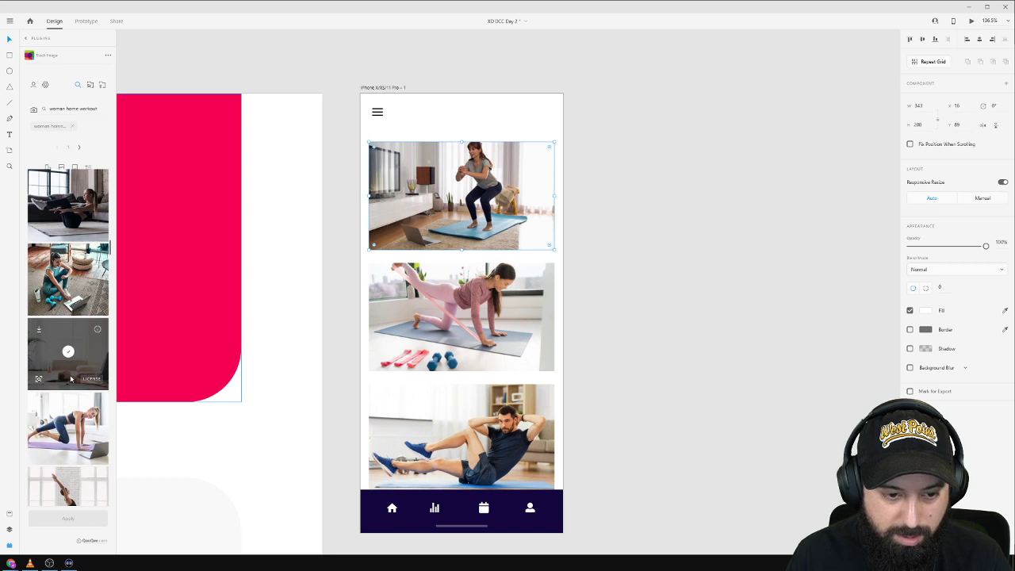
left_click(71, 428)
left_click(70, 518)
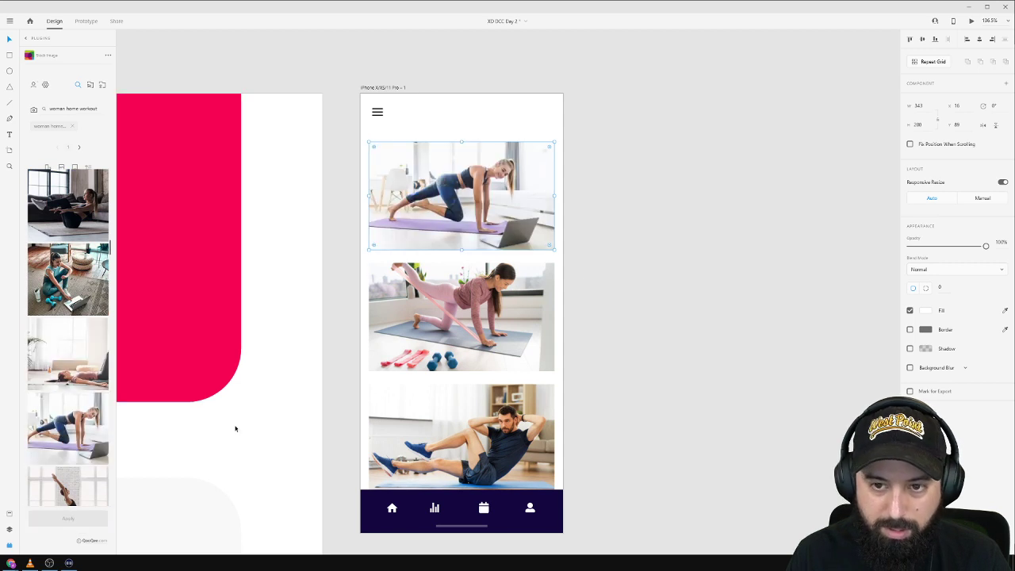
left_click(700, 229)
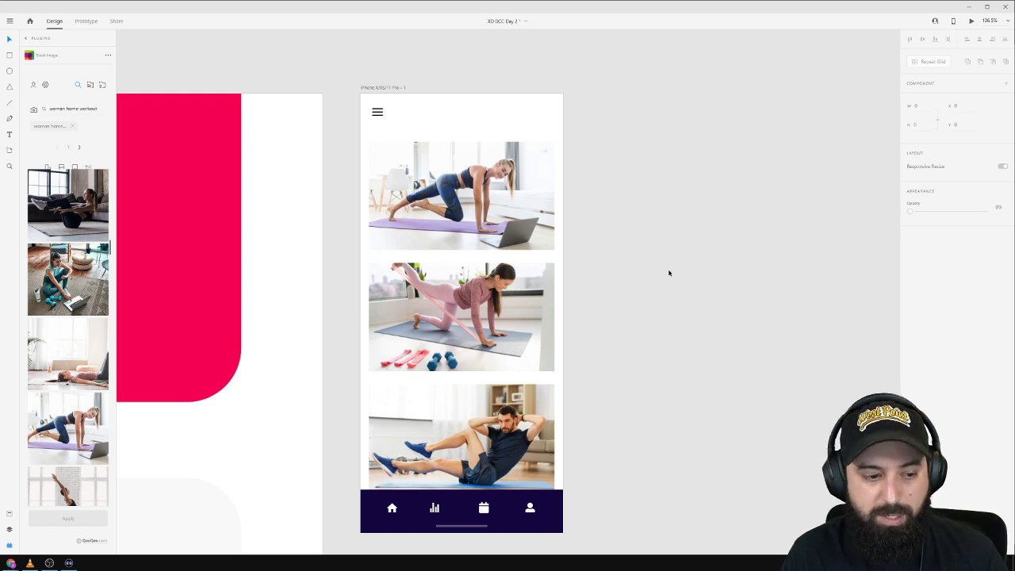
Draw a rectangle covering the lower half of the top workout photo.
left_click(441, 184)
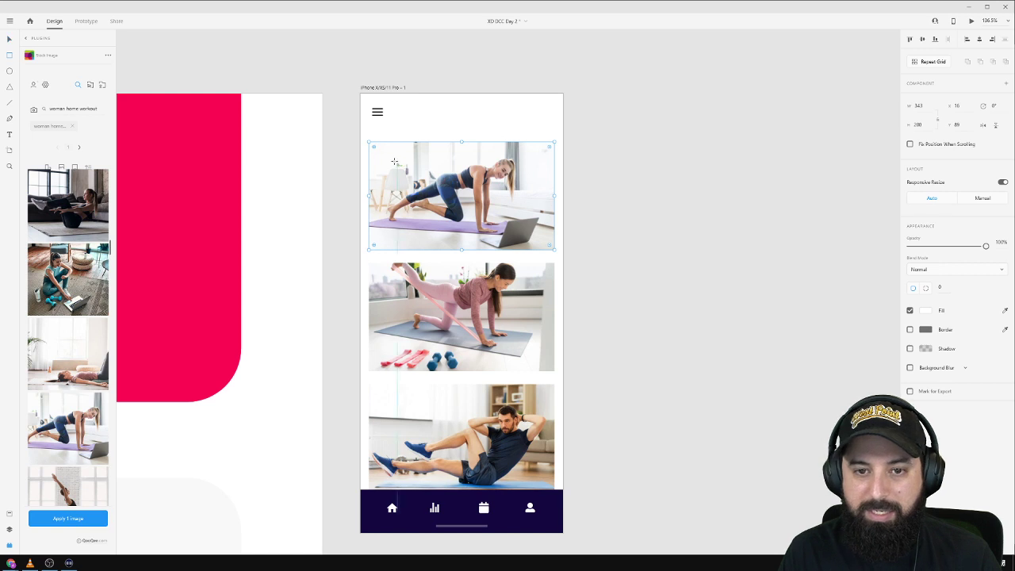
key("r")
mouse_move(381, 149)
left_mouse_down()
mouse_move(465, 207)
mouse_move(427, 187)
mouse_move(420, 182)
mouse_move(552, 250)
left_mouse_up()
left_click(413, 189)
mouse_move(462, 141)
left_mouse_down()
mouse_move(472, 198)
mouse_move(476, 143)
left_mouse_up()
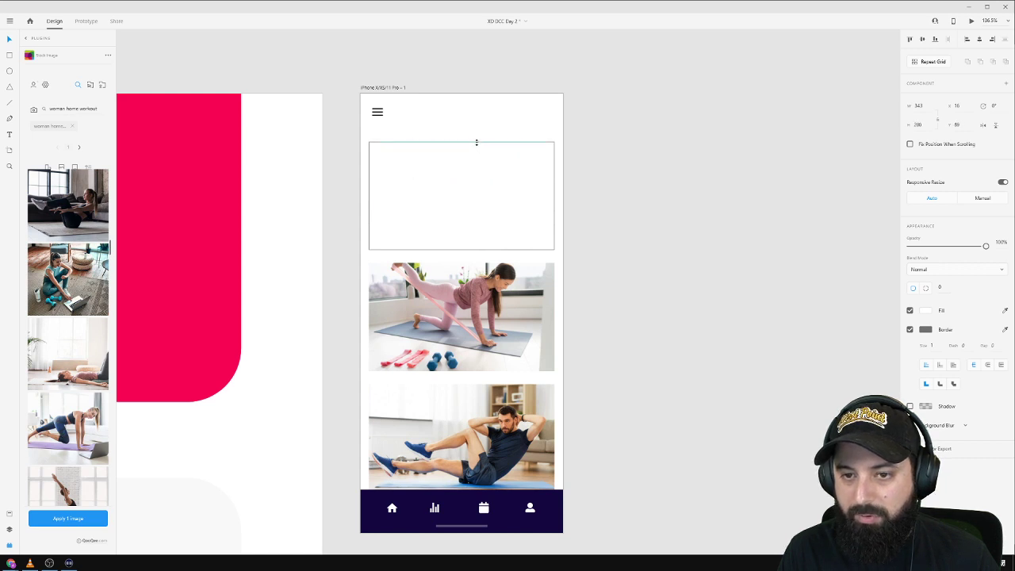
Remove the rectangle's border and give it a transparent-to-#130636 linear gradient fill.
left_click(910, 331)
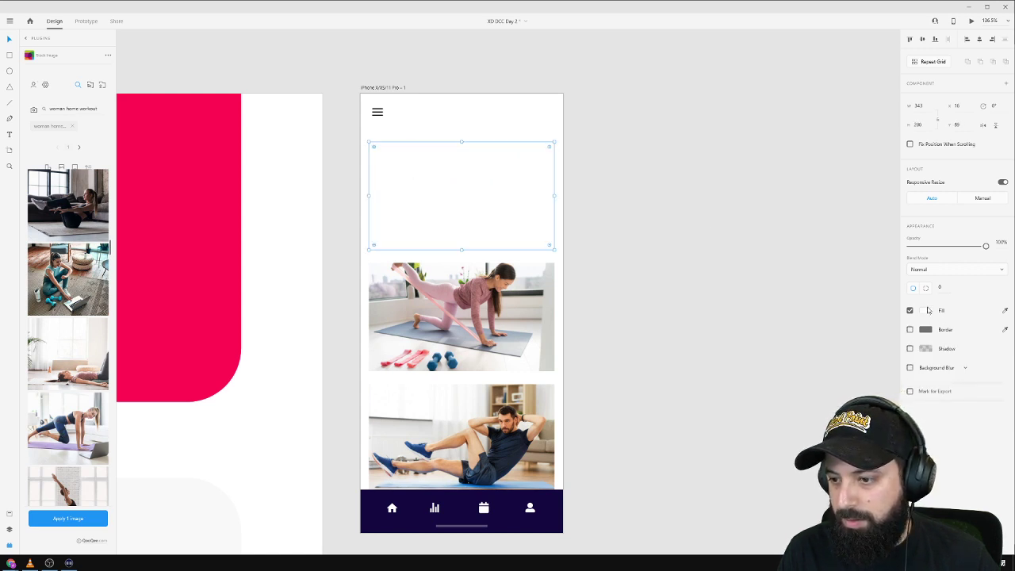
left_click(926, 310)
left_click(824, 253)
left_click(832, 273)
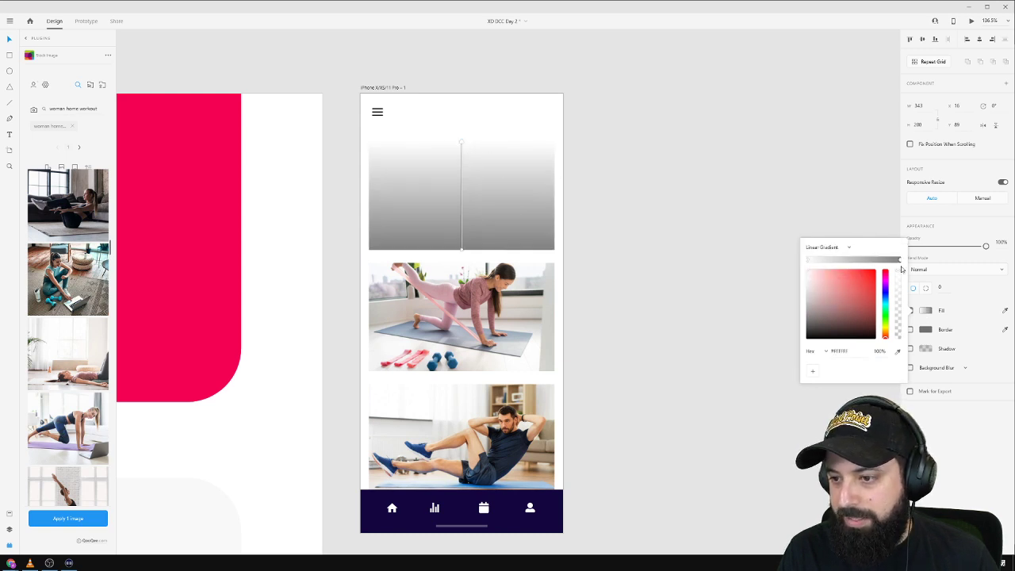
left_click_drag(898, 273, 907, 361)
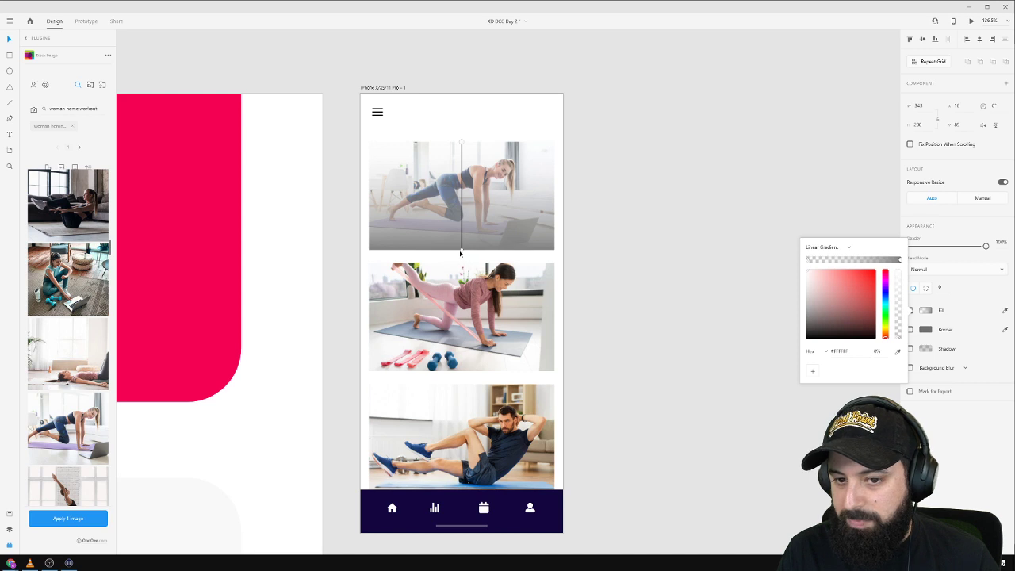
left_click(463, 250)
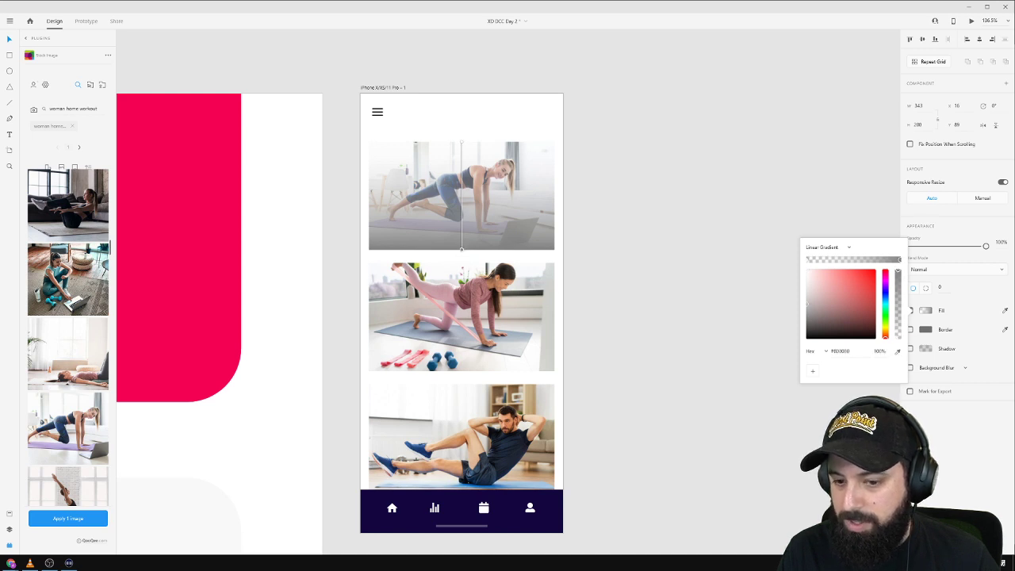
left_click(557, 511)
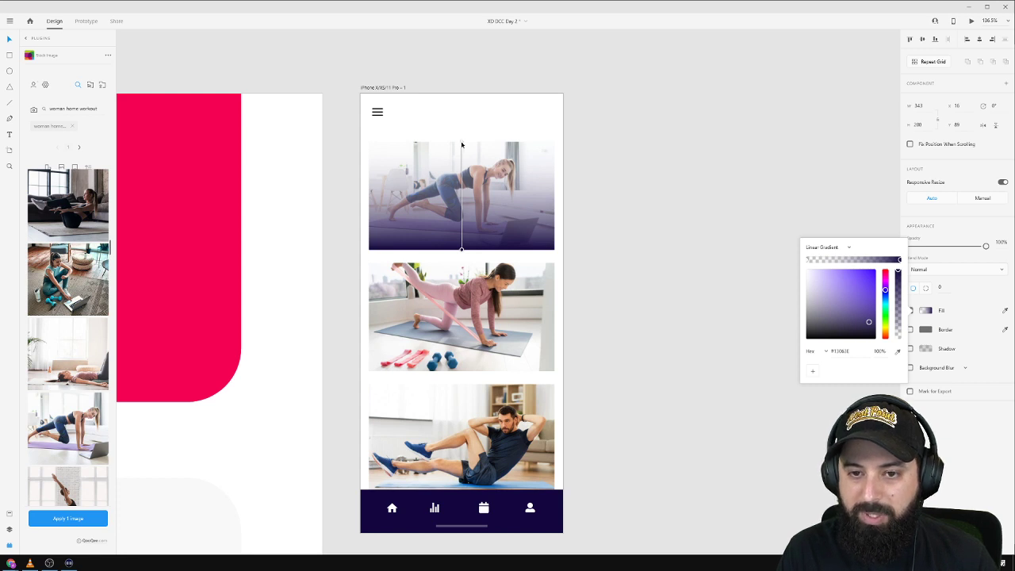
left_click_drag(461, 145, 461, 201)
left_click_drag(460, 251, 462, 260)
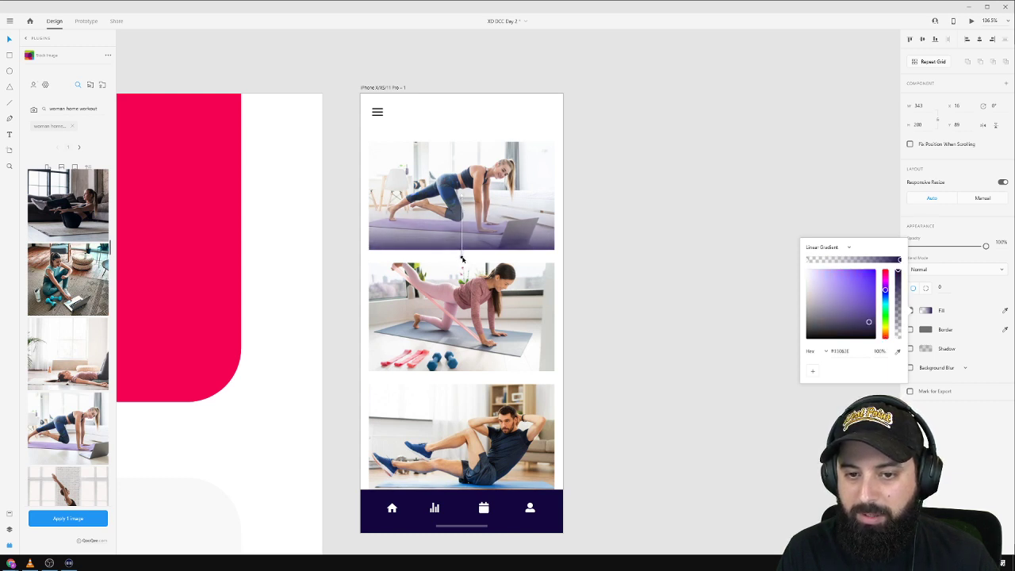
left_click(602, 150)
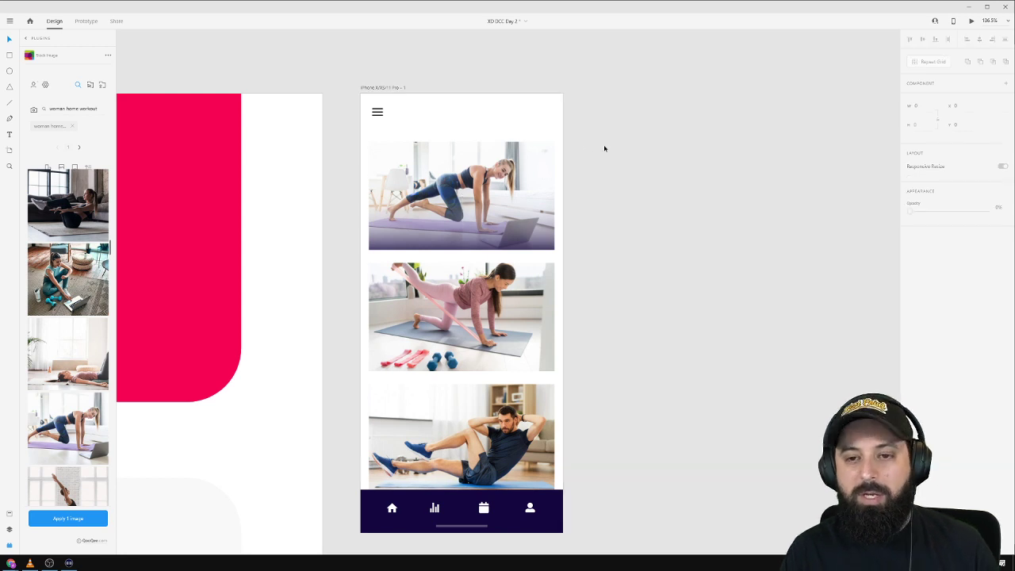
Place copies of the gradient overlay on the bottoms of the second and third photos.
left_click(500, 238)
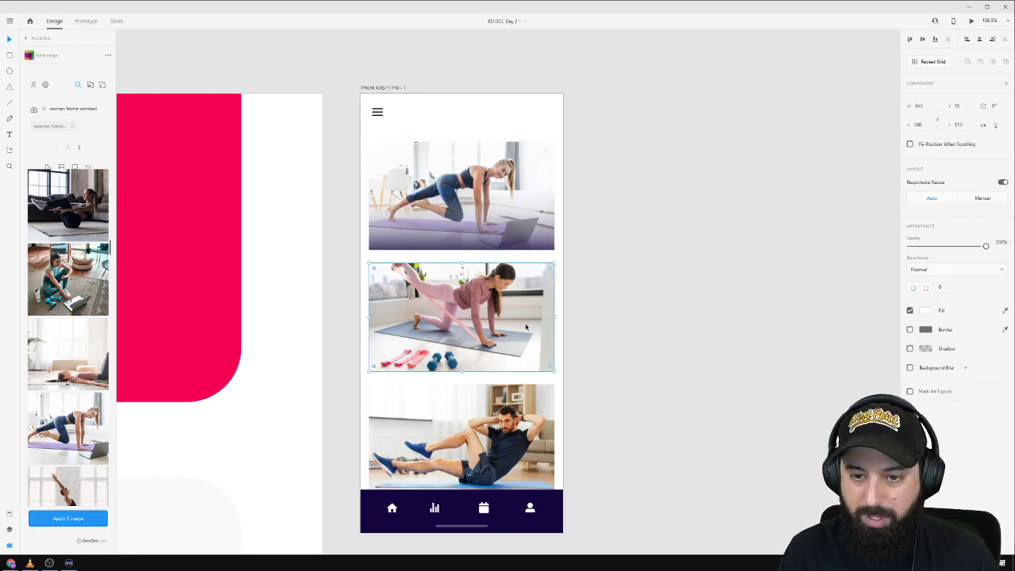
left_click_drag(500, 238, 519, 331)
left_click(484, 431)
left_click_drag(484, 431, 492, 448)
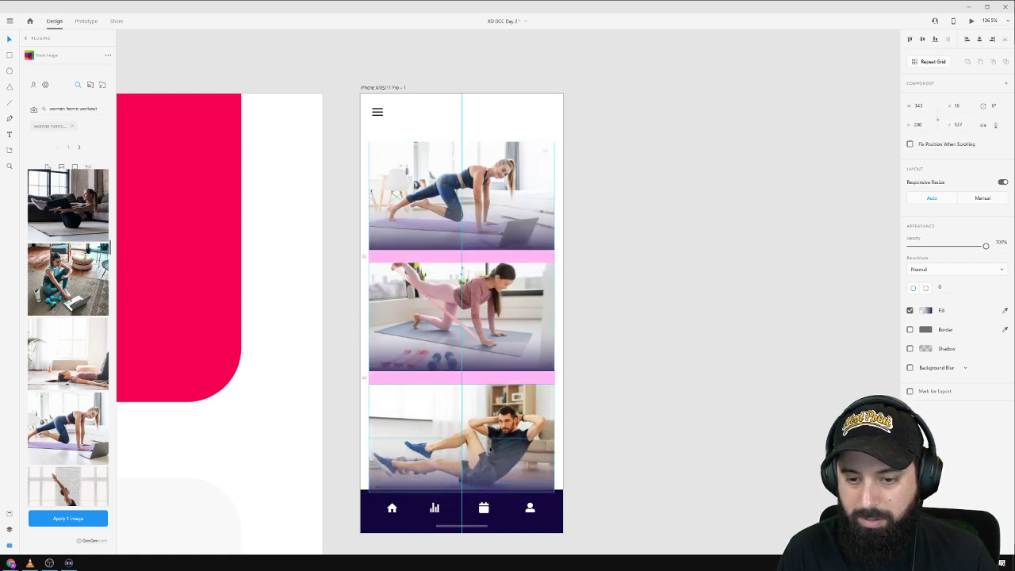
left_click(699, 360)
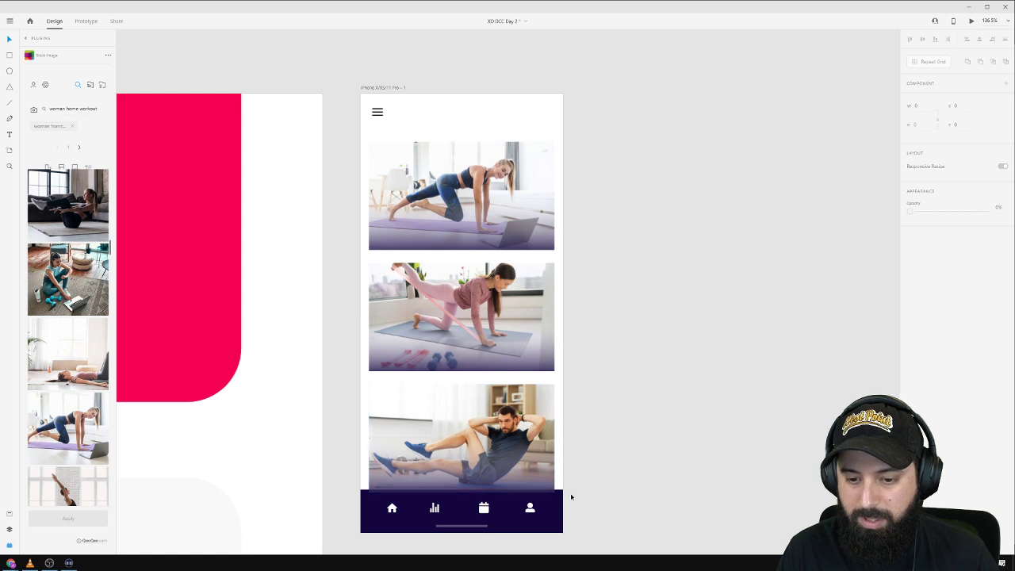
Group the bottom nav bar pieces and bring the group in front of the photos.
left_click_drag(592, 507, 351, 533)
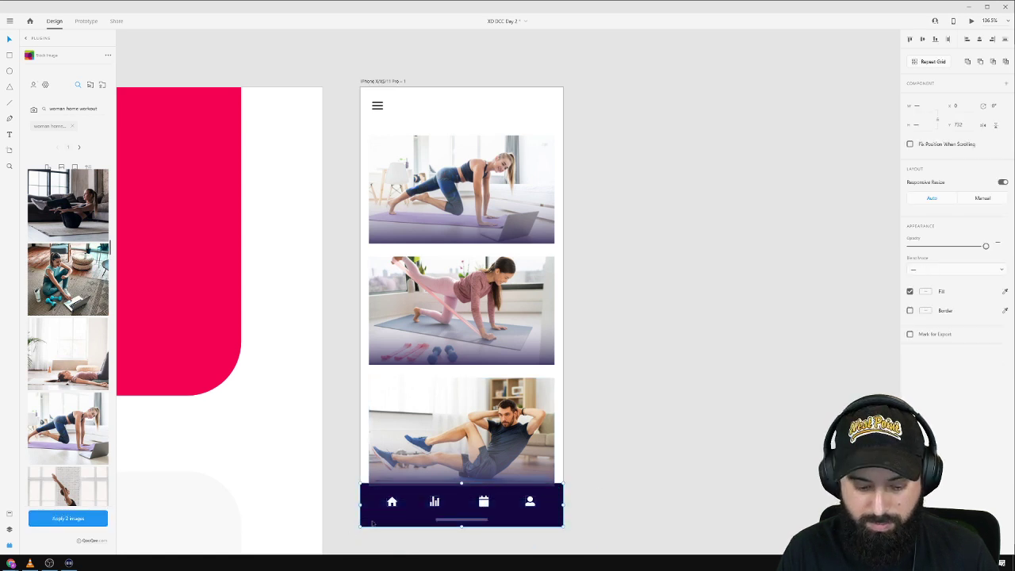
key("ctrl+g")
right_click(452, 506)
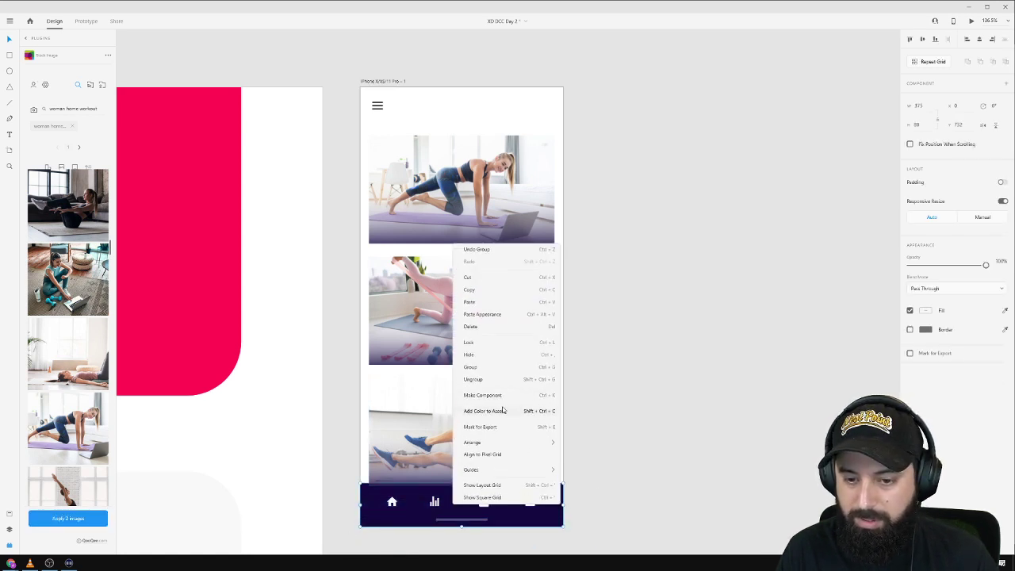
mouse_move(507, 441)
left_click(591, 442)
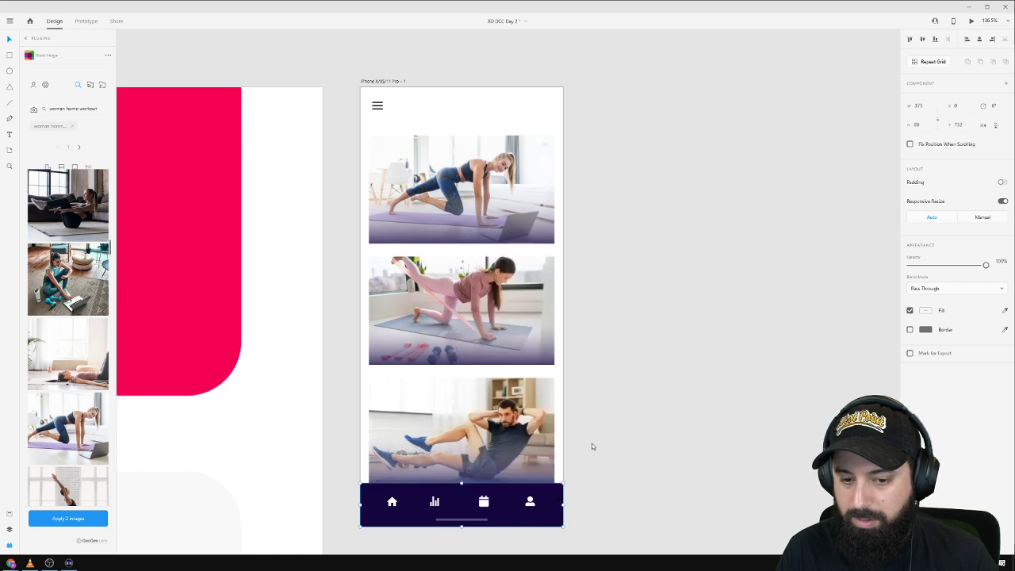
left_click(656, 403)
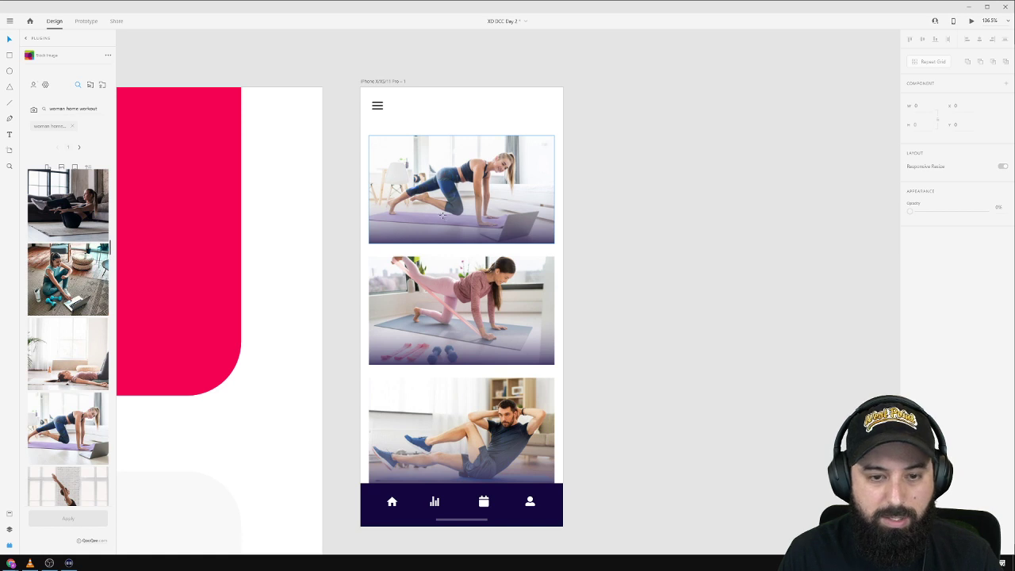
Add a white 'Abs' text label at the first workout card's lower left.
key("r")
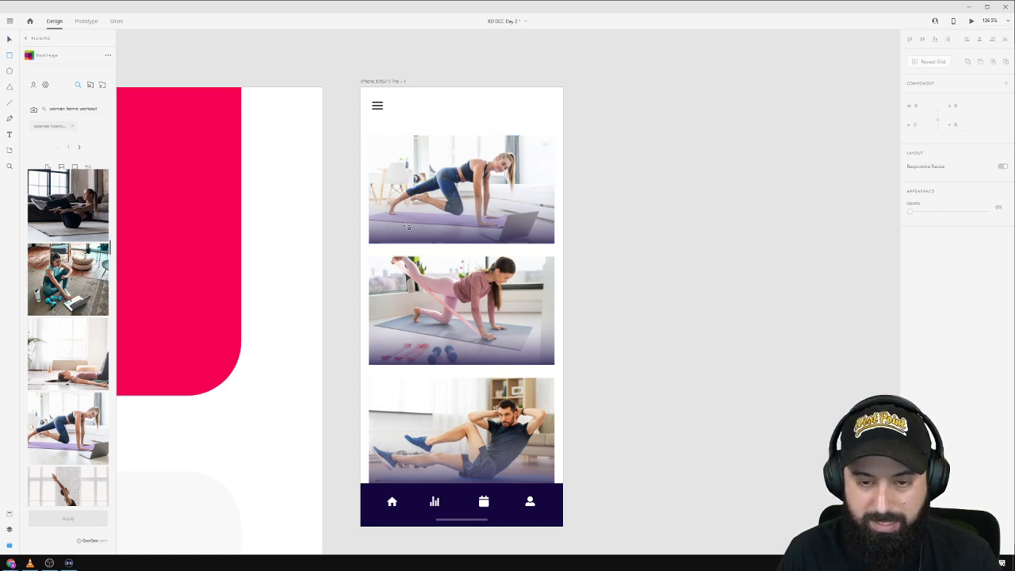
left_click(389, 222)
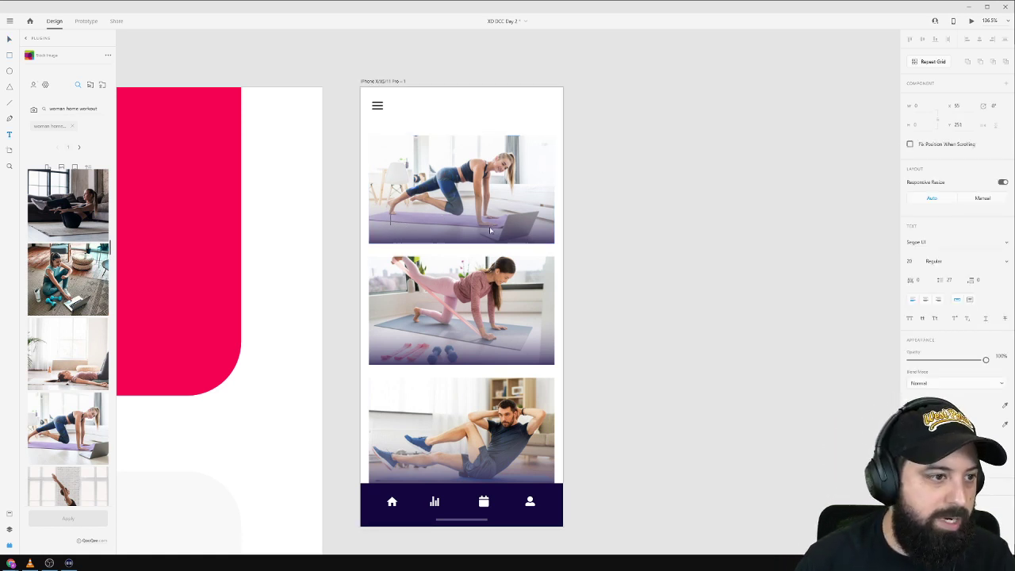
type("Abs")
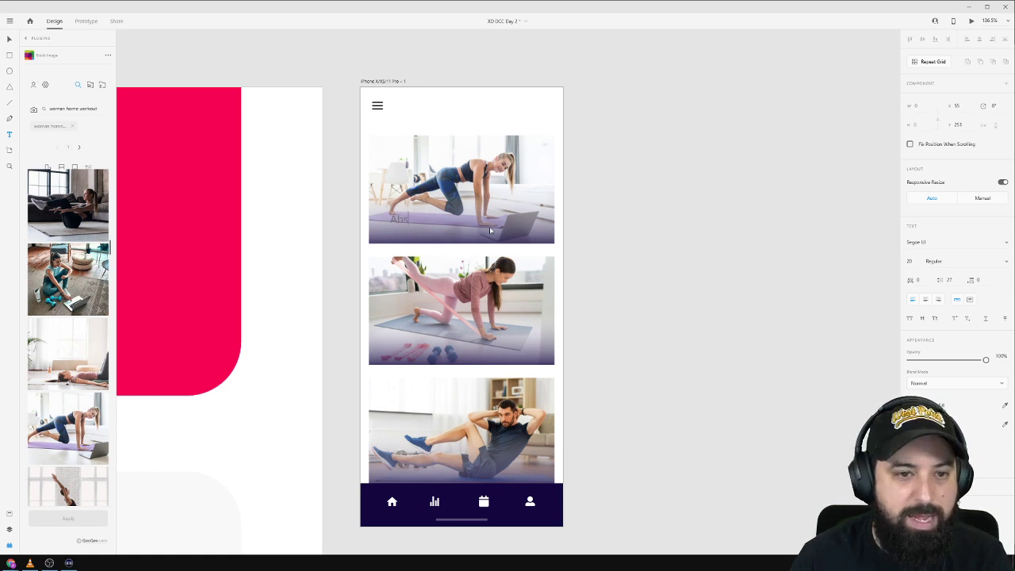
key("Escape")
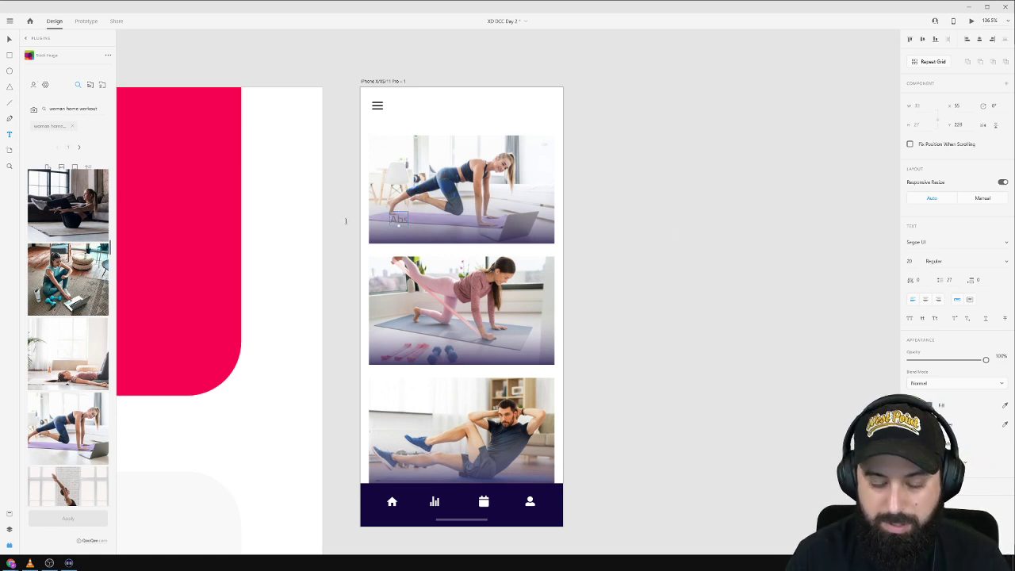
left_click(927, 408)
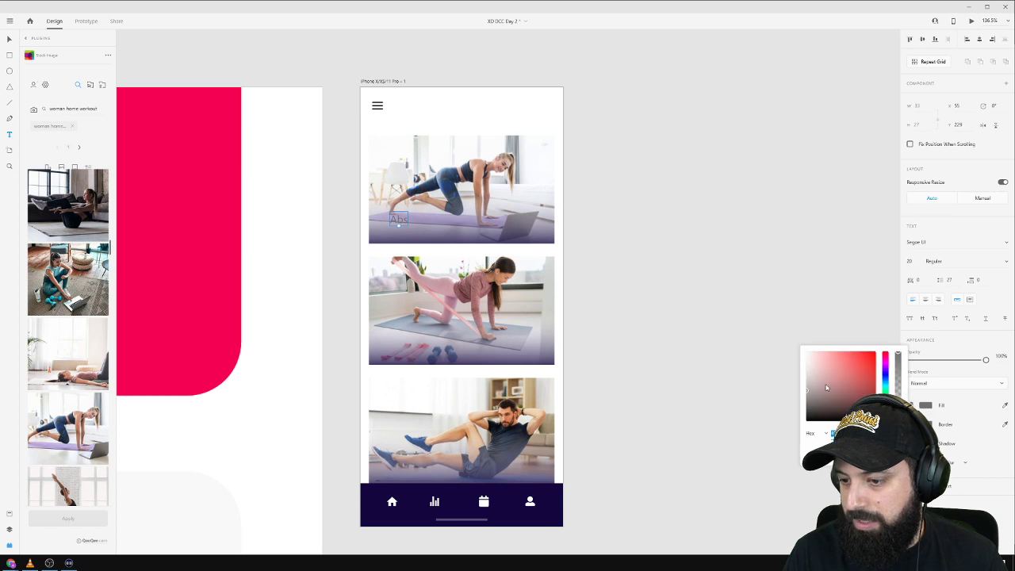
left_click_drag(832, 369, 745, 331)
left_click(660, 266)
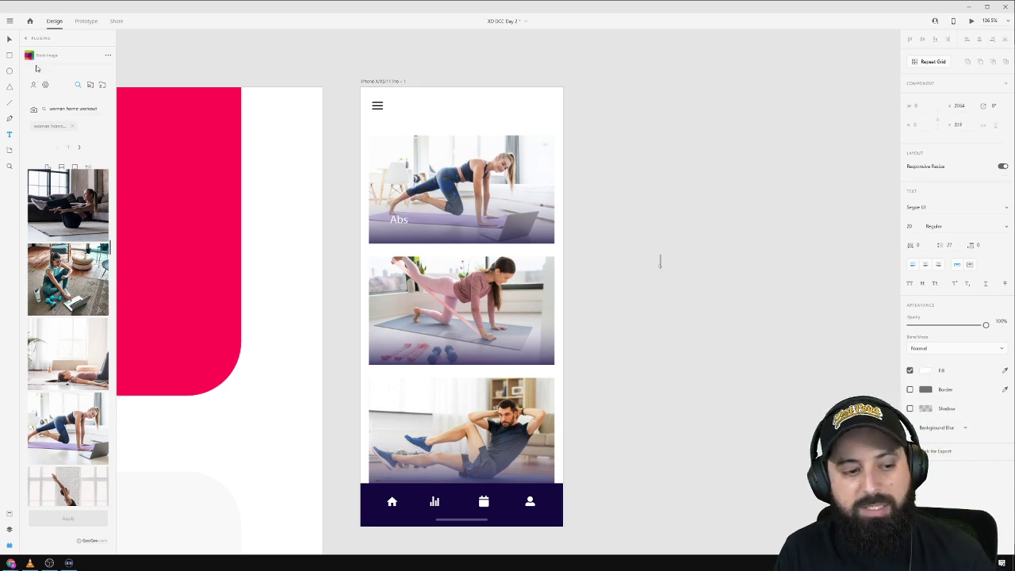
left_click(9, 39)
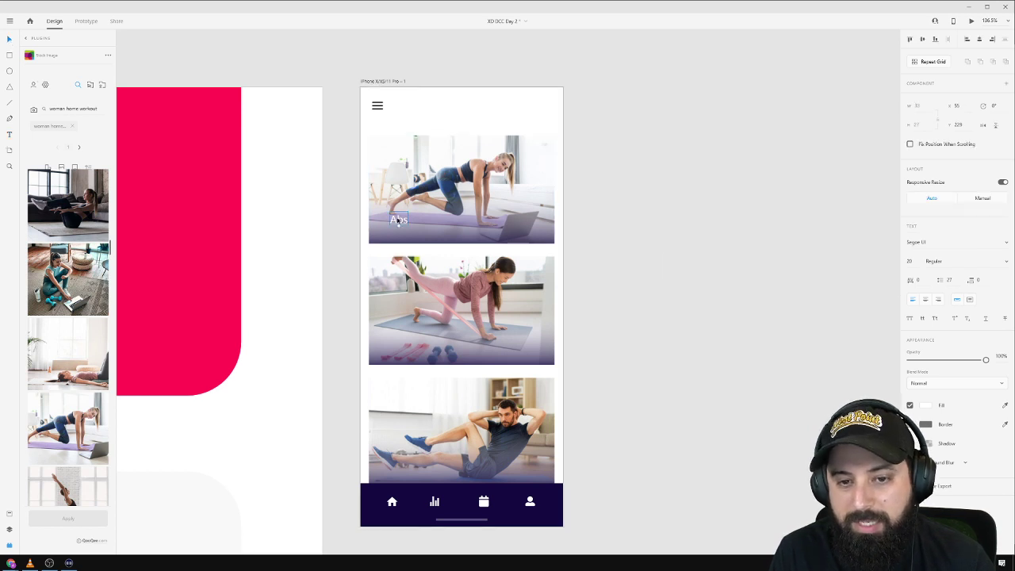
left_click_drag(398, 220, 383, 230)
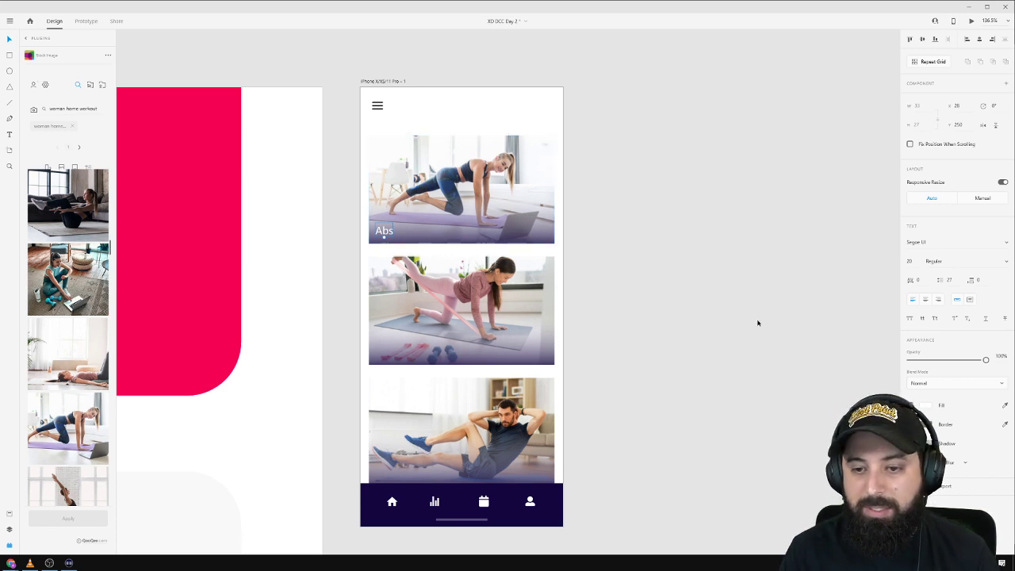
Set the Abs label to size 14 and Semibold, nudging it into the bottom-left corner.
left_click(916, 261)
type("1")
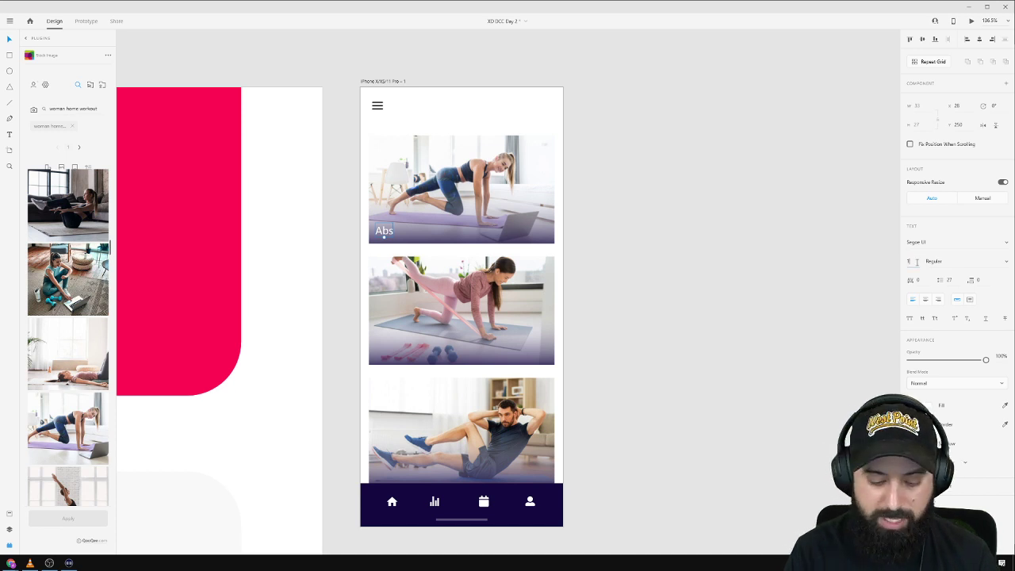
type("4")
key("Return")
left_click_drag(382, 235, 382, 234)
key("Down")
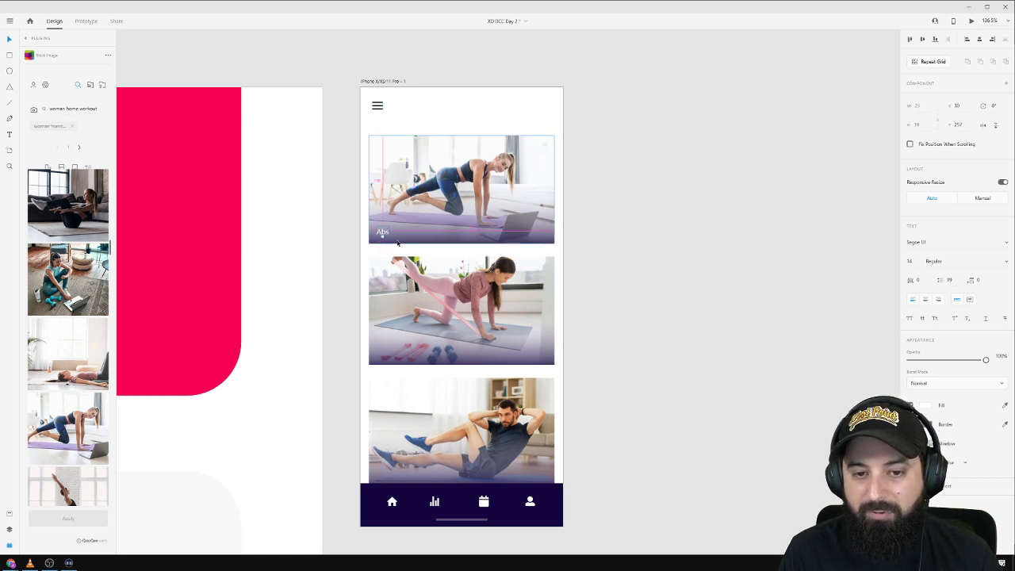
key("Right")
key("Right")
key("Up")
key("Up")
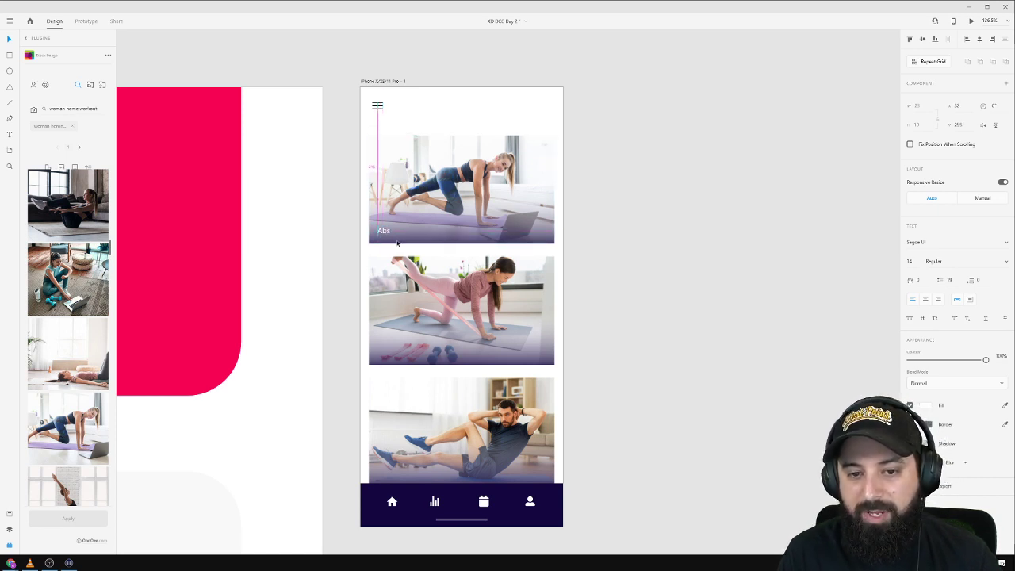
left_click(1005, 263)
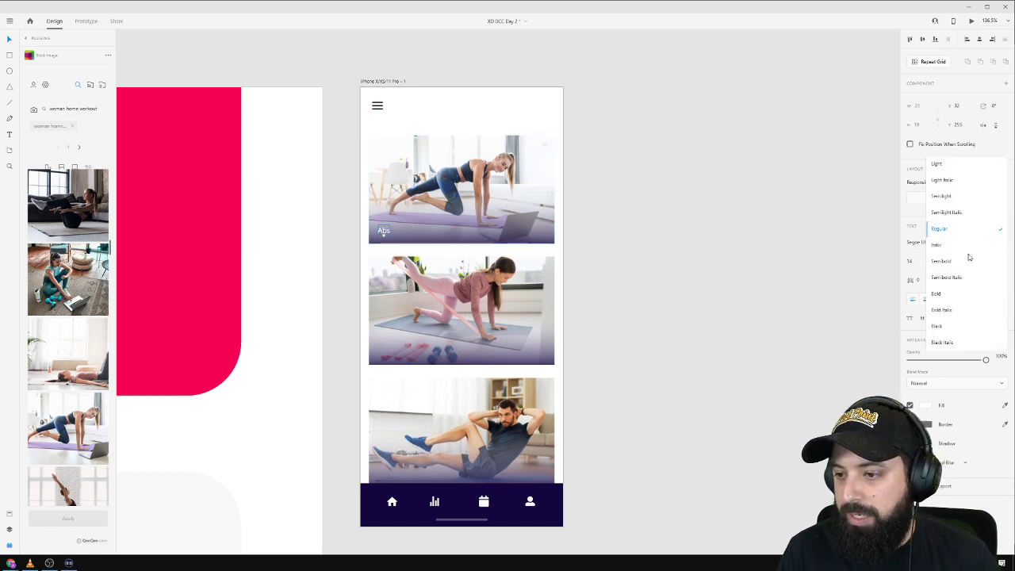
left_click(971, 265)
left_click(657, 243)
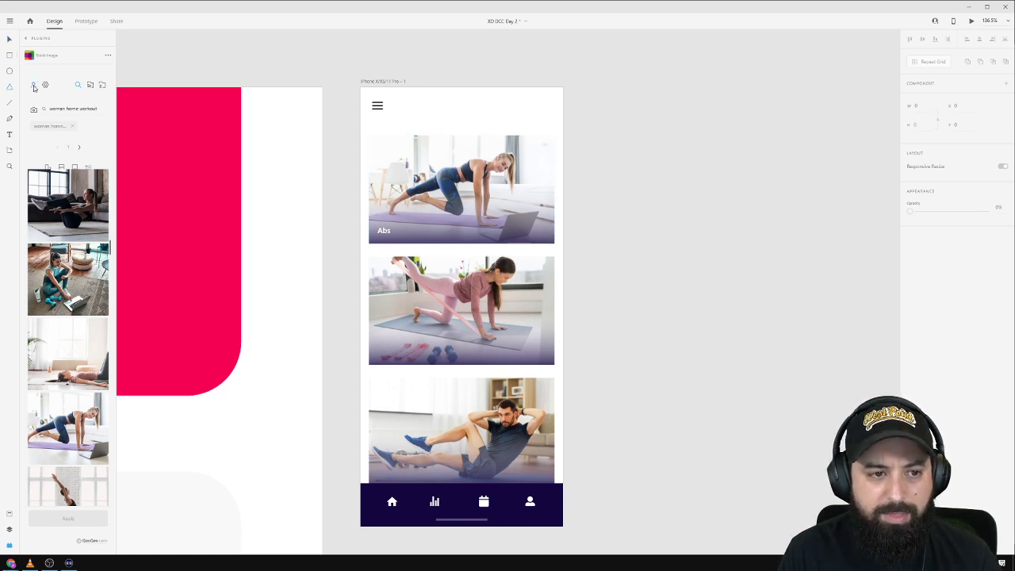
Search the Icons 4 Design plugin for 'star' and insert a star icon.
left_click(10, 518)
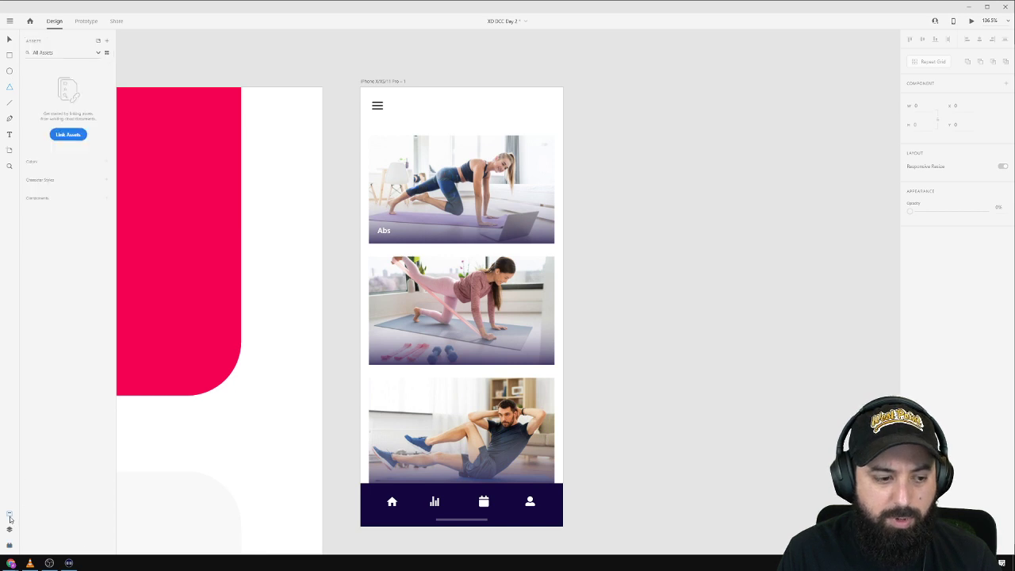
left_click(11, 529)
left_click(9, 513)
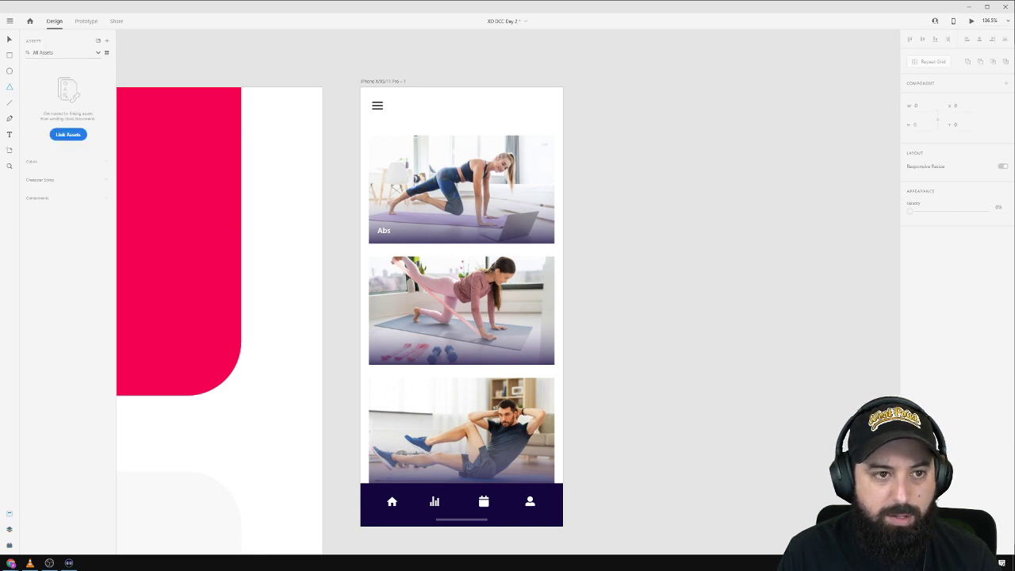
left_click(9, 545)
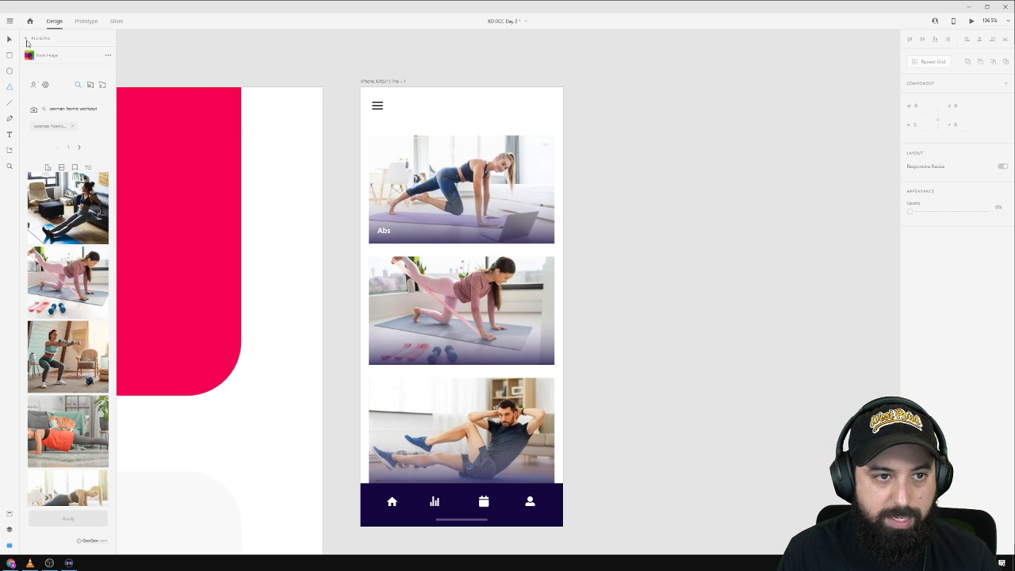
left_click(27, 40)
left_click(51, 85)
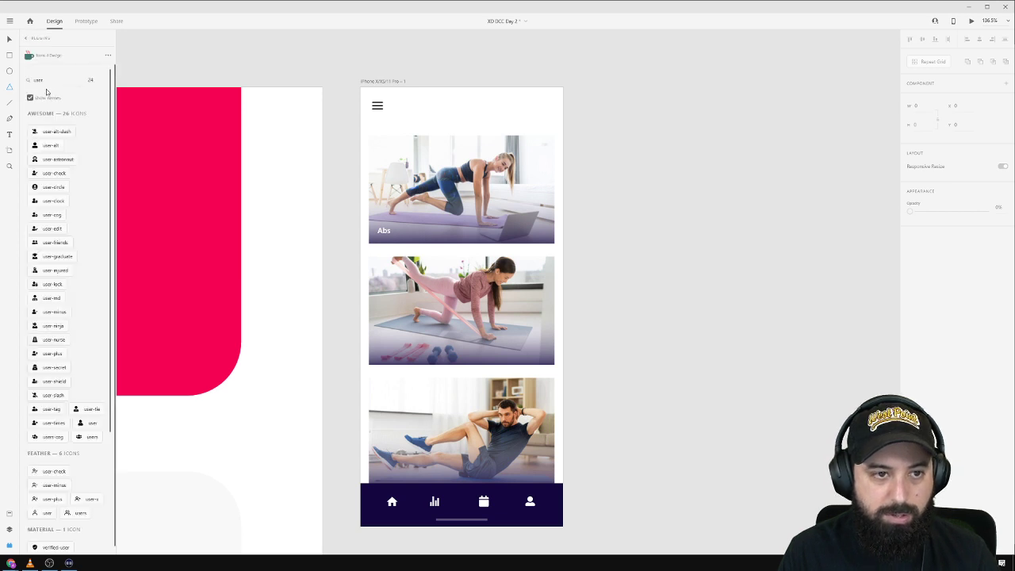
double_click(48, 81)
type("star")
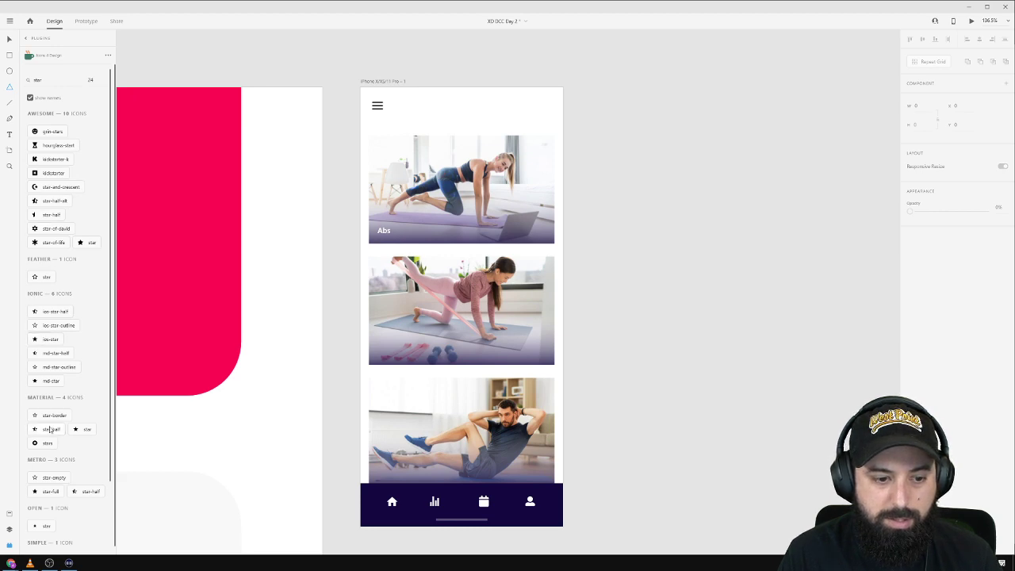
left_click(76, 431)
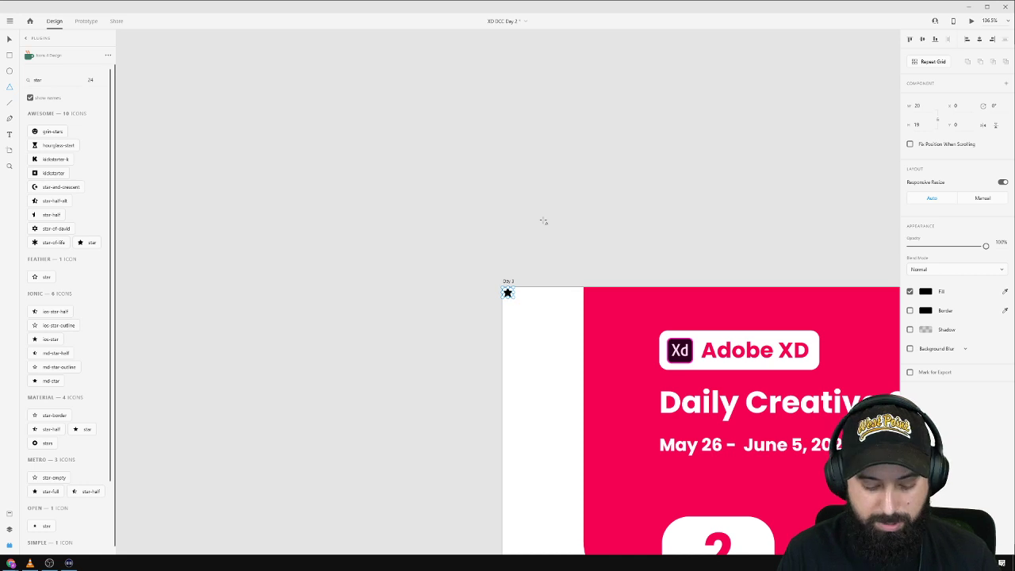
Move the star from the Day 3 artboard onto the first card above the Abs label.
key("ctrl+x")
left_click_drag(776, 179, 214, 102)
left_click_drag(627, 152, 206, 64)
scroll(366, 257, "up", 3)
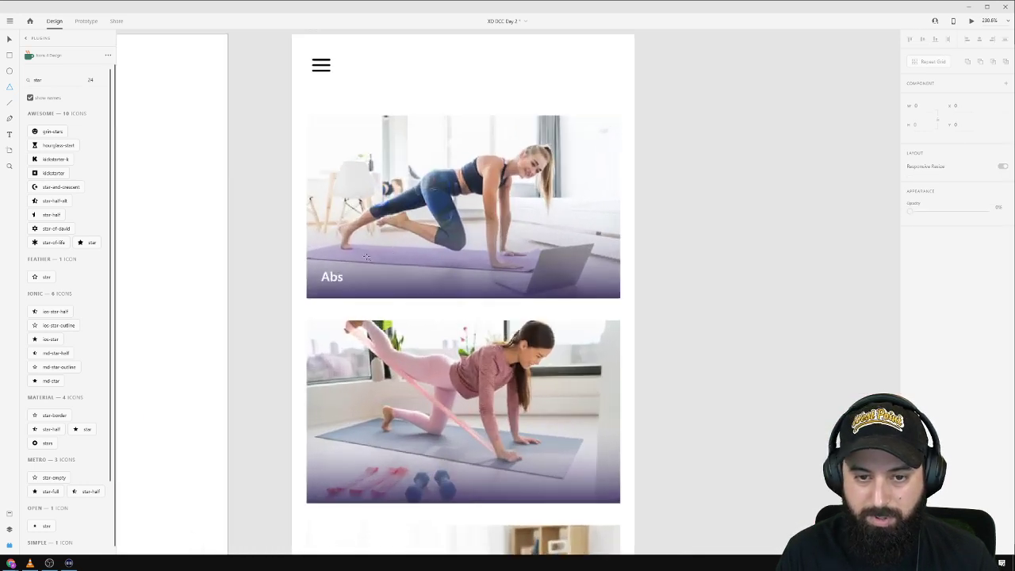
key("ctrl+v")
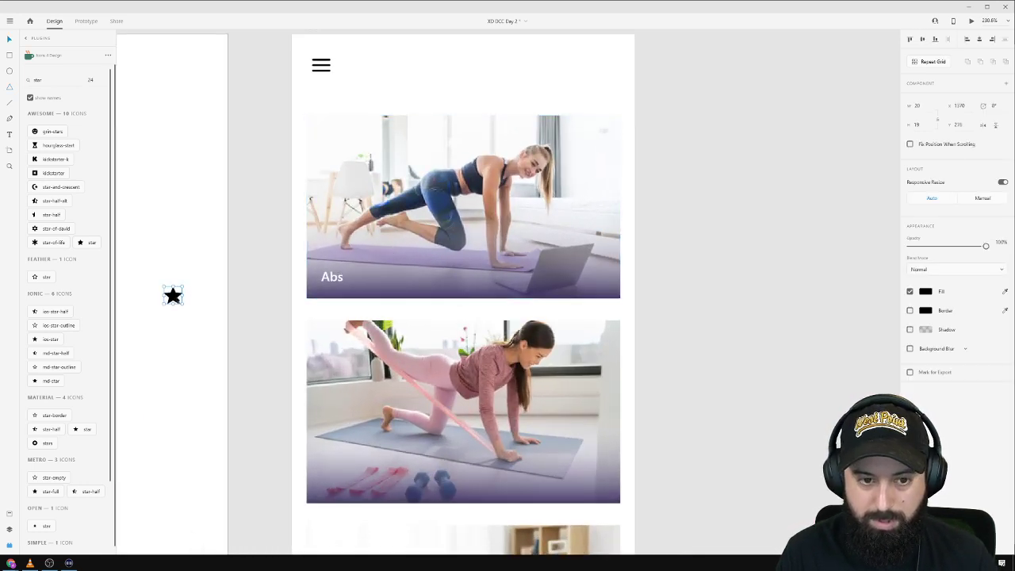
left_click_drag(175, 298, 336, 249)
Change the star's fill colour to bright yellow.
left_click(924, 293)
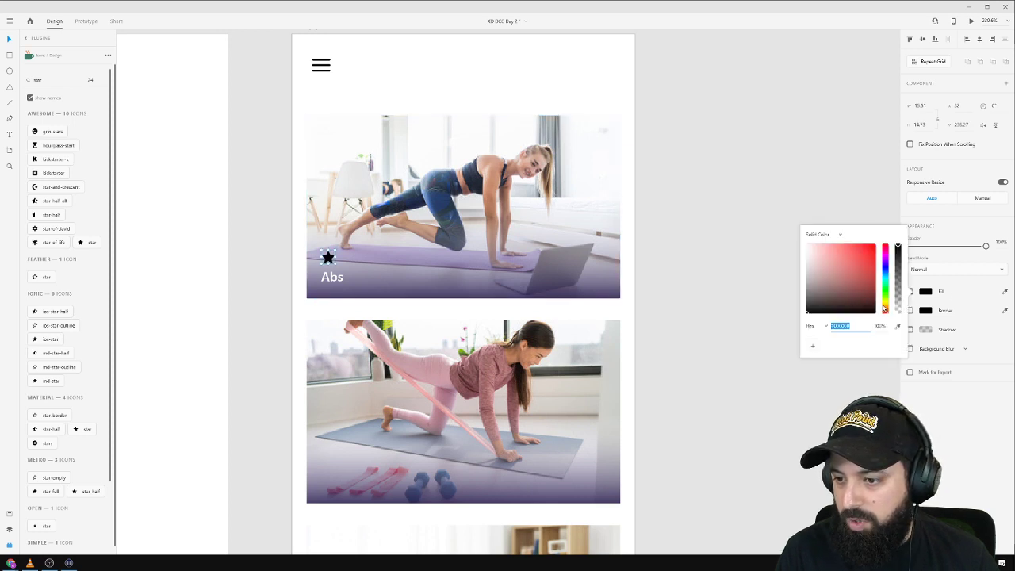
left_click(885, 308)
left_click_drag(857, 298, 875, 237)
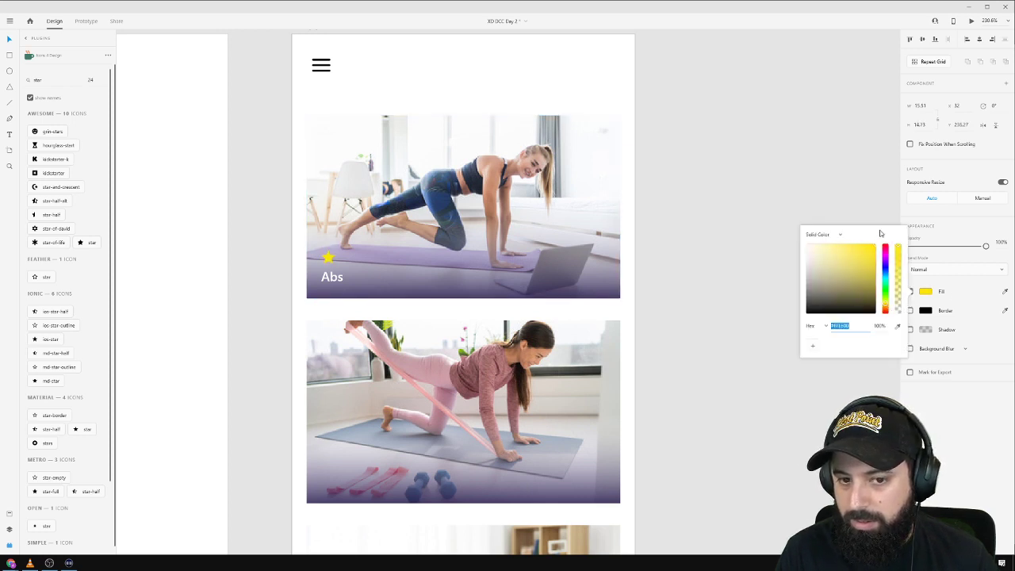
left_click(886, 306)
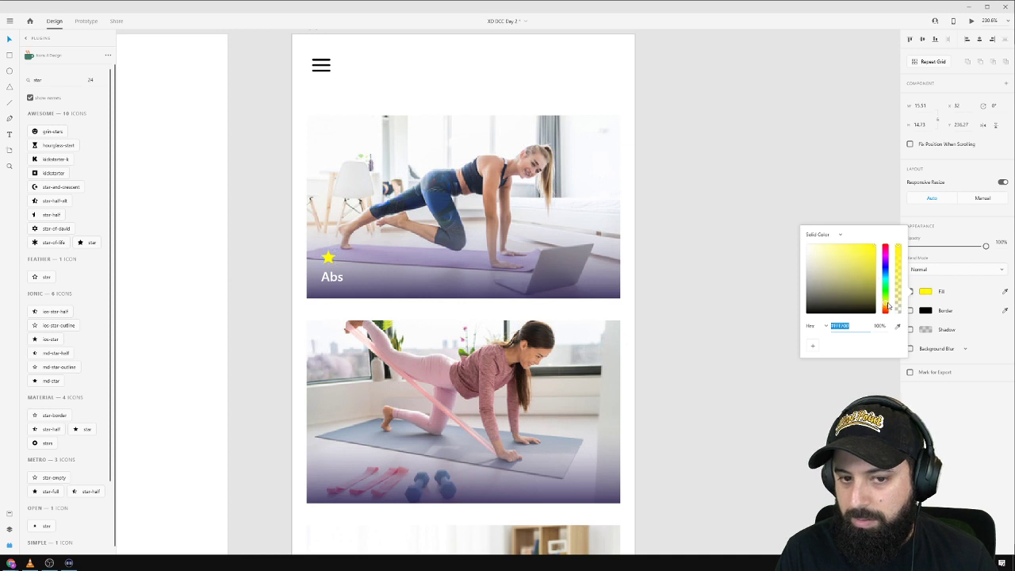
left_click_drag(888, 305, 891, 307)
left_click(727, 219)
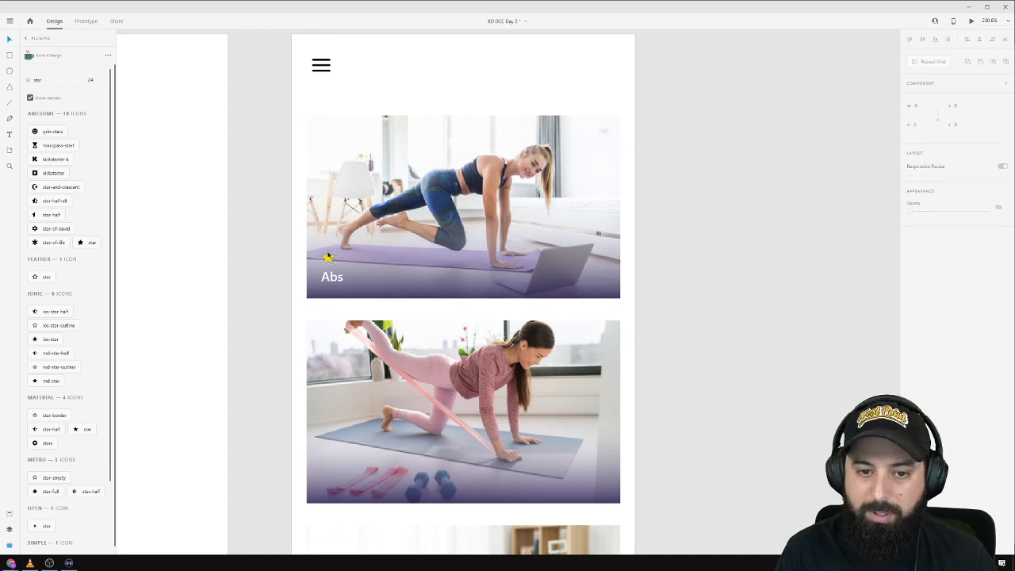
left_click(328, 257)
Duplicate the star into an evenly spaced row of five yellow stars.
left_click_drag(329, 258, 353, 258)
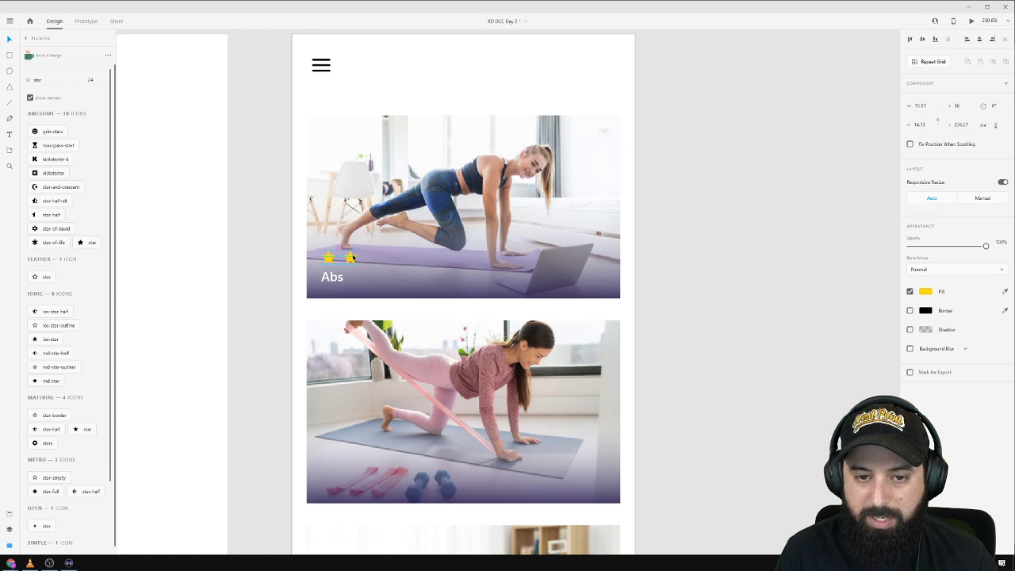
key("ctrl+d")
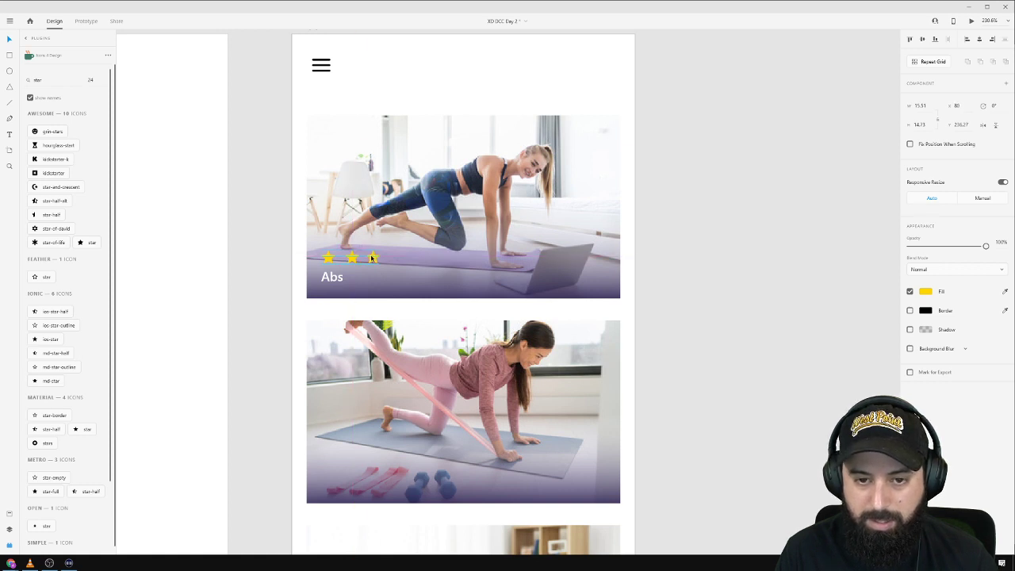
left_click_drag(353, 262, 399, 258)
left_click(372, 259)
left_click(380, 258, "shift")
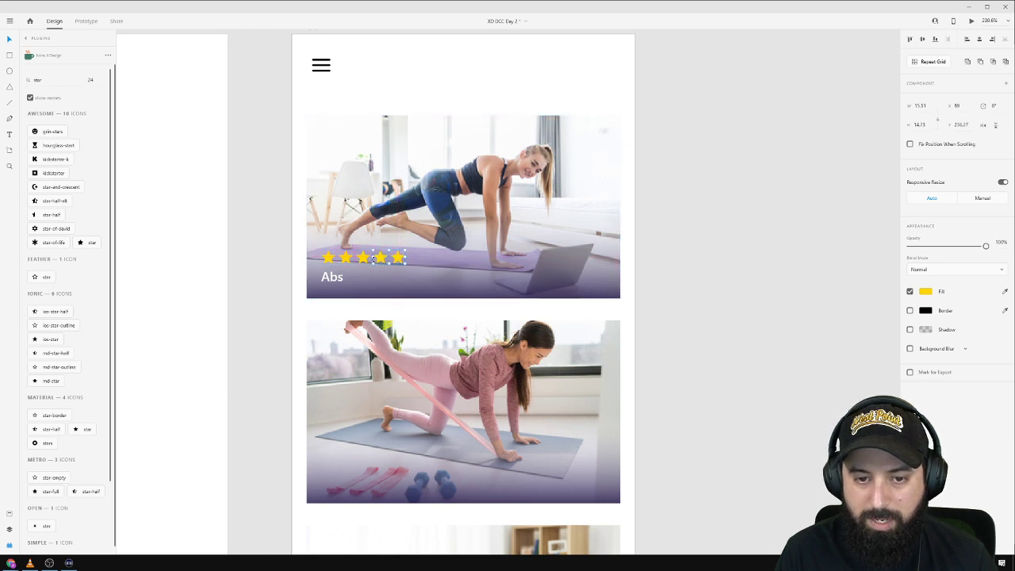
Group the five stars with the Abs label, removing a stray star pasted on card two.
left_click(332, 277, "shift")
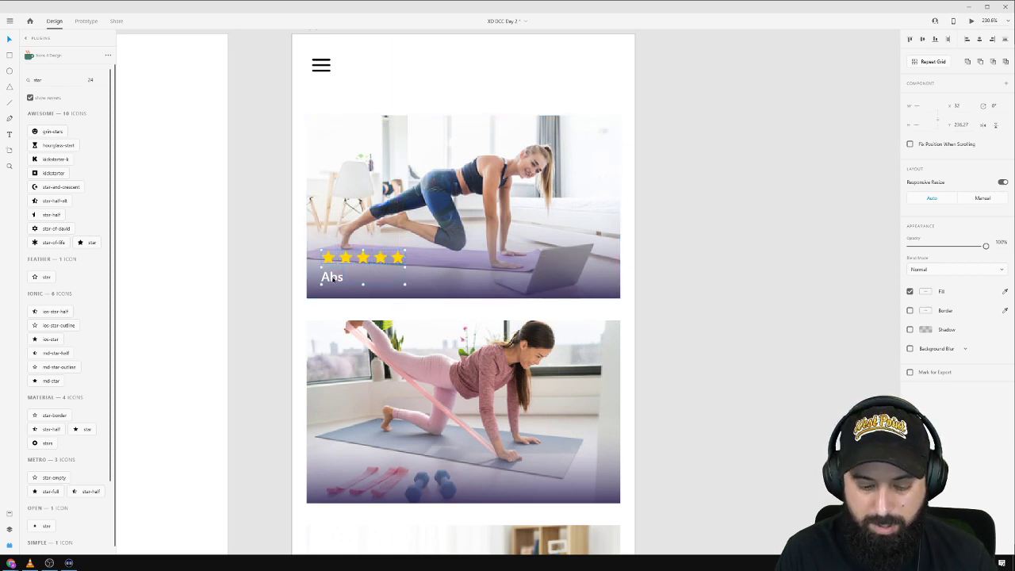
key("ctrl+g")
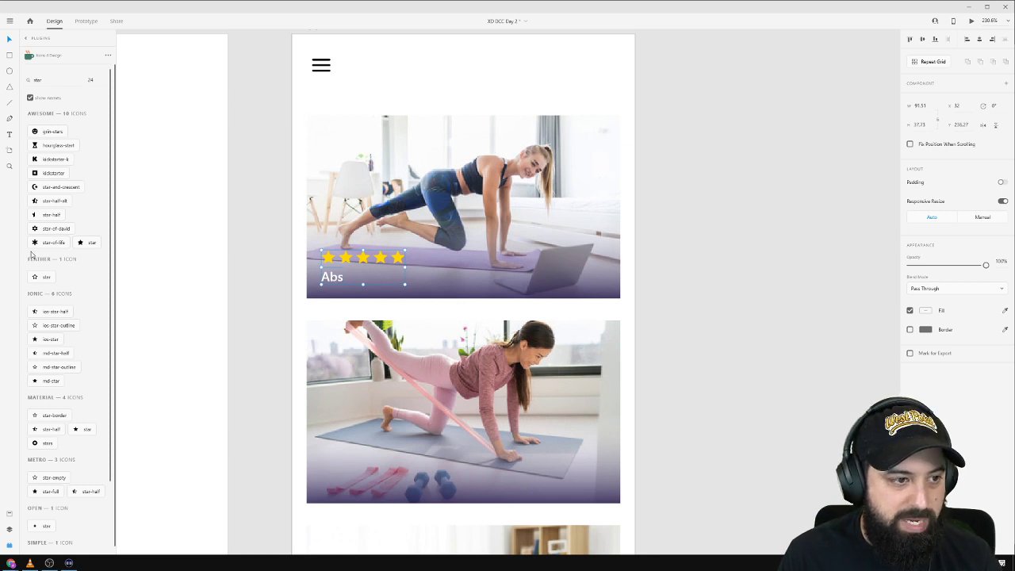
left_click(390, 378)
scroll(389, 377, "down", 3)
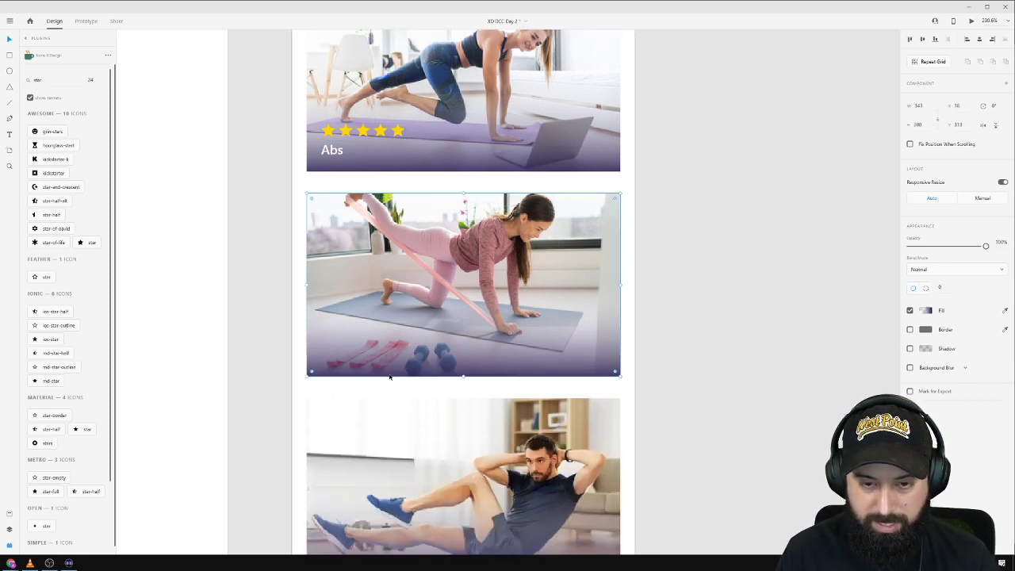
key("ctrl+v")
key("Delete")
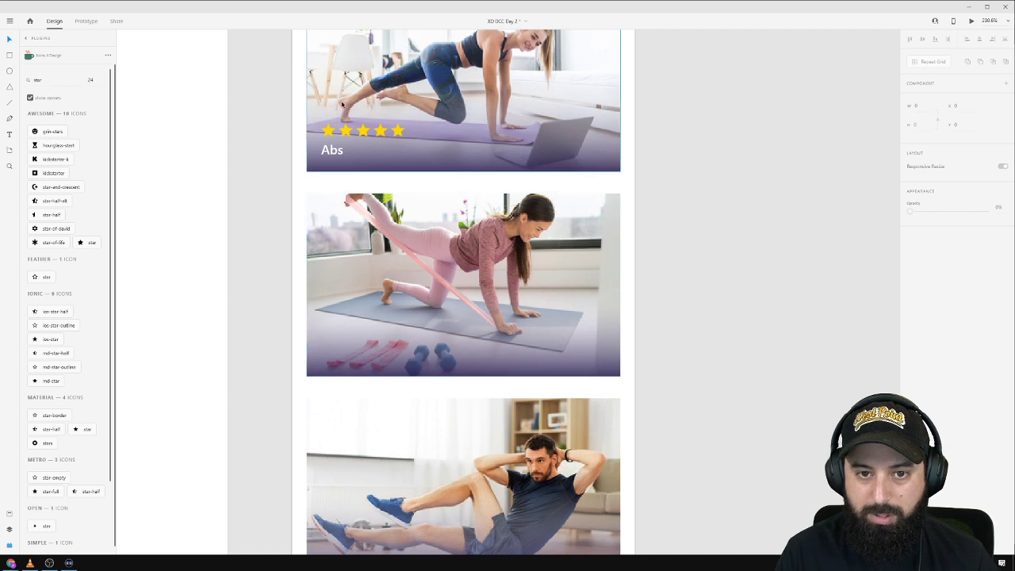
left_click(348, 132)
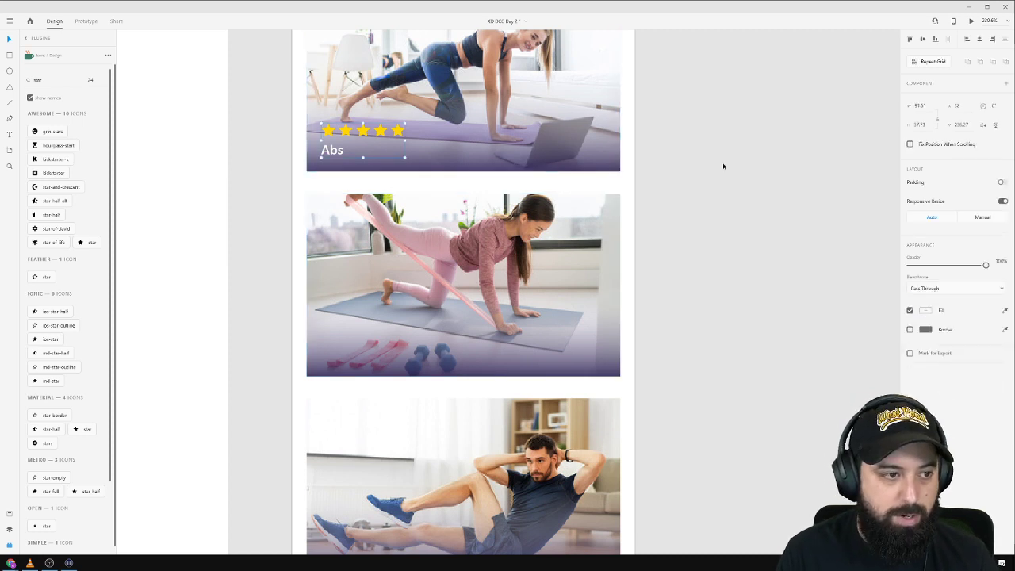
left_click(721, 163)
Copy the Abs label to the card's bottom-right and change it to '20 MIN'.
double_click(332, 156)
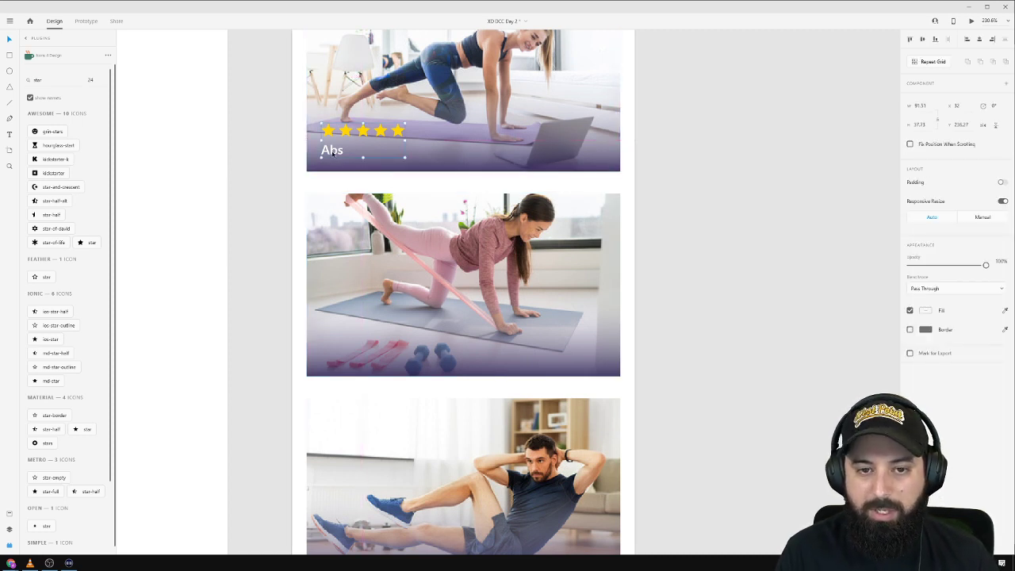
left_click_drag(332, 156, 594, 156)
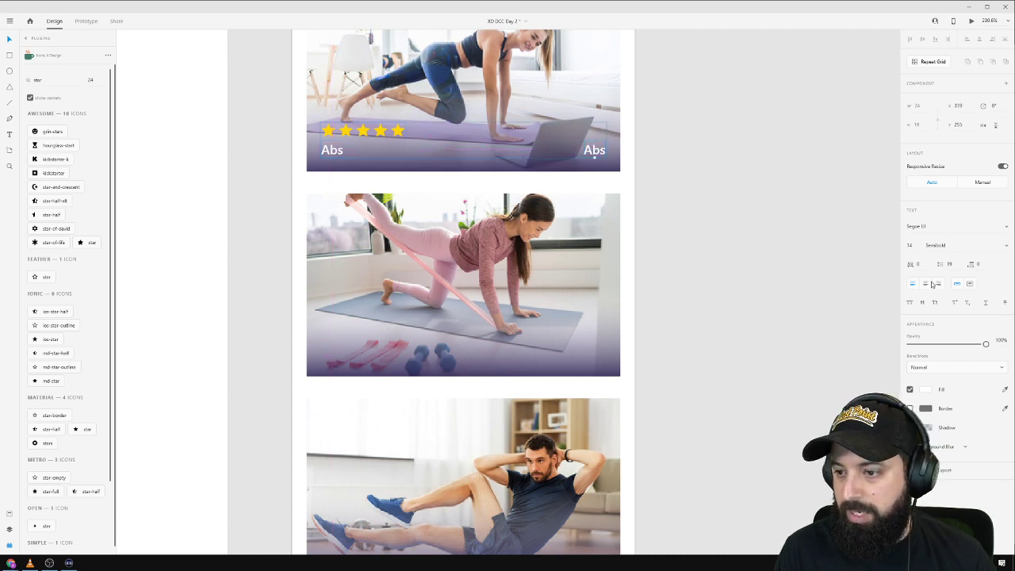
double_click(594, 150)
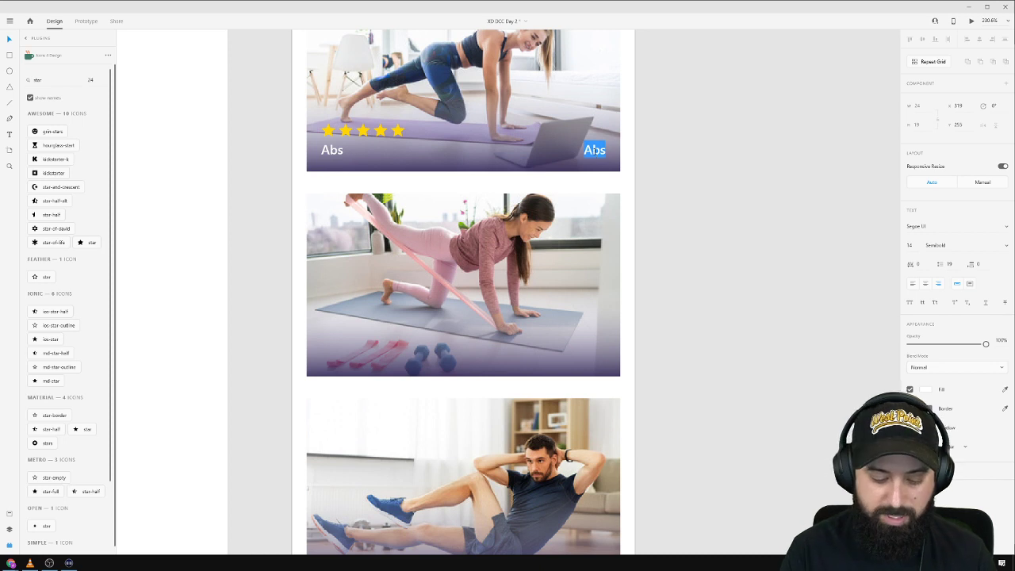
type("20 min")
key("BackSpace")
key("BackSpace")
type("M")
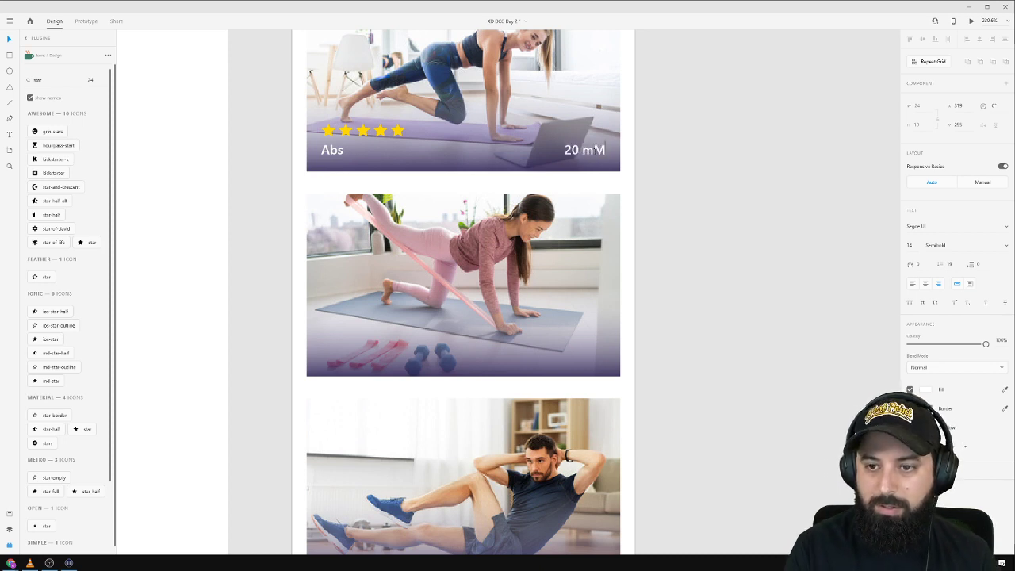
key("BackSpace")
key("BackSpace")
type("MIN")
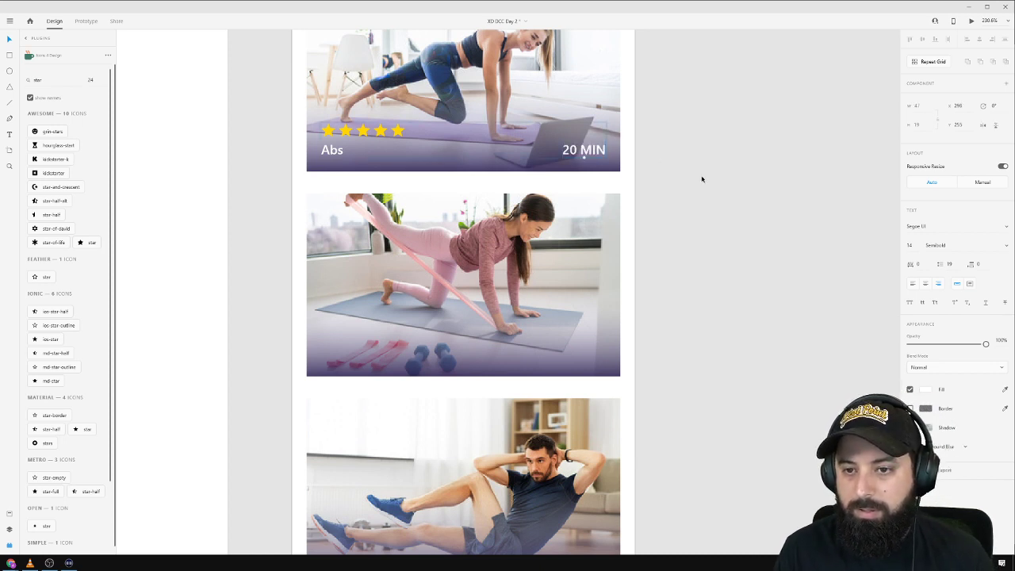
left_click(700, 177)
double_click(375, 136)
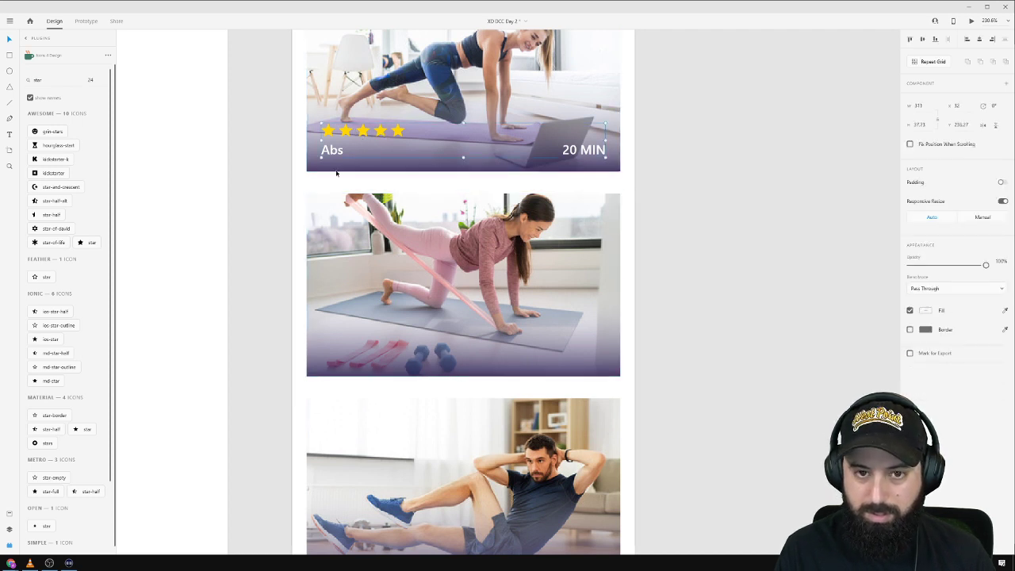
Copy the stars-and-label row onto the second card and relabel it 'Stretch'.
left_click_drag(333, 151, 332, 359)
double_click(331, 359)
double_click(332, 359)
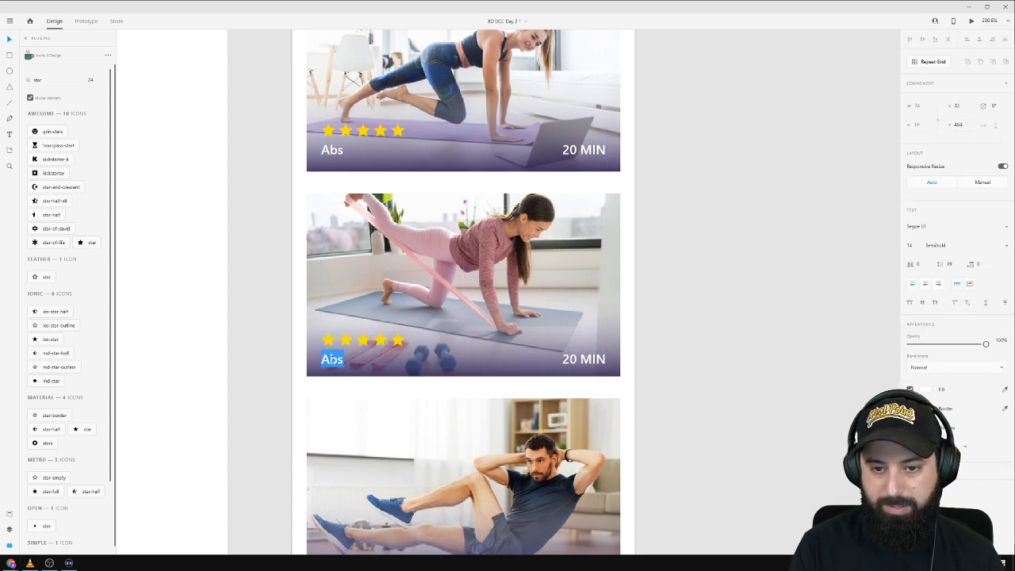
type("Stretch")
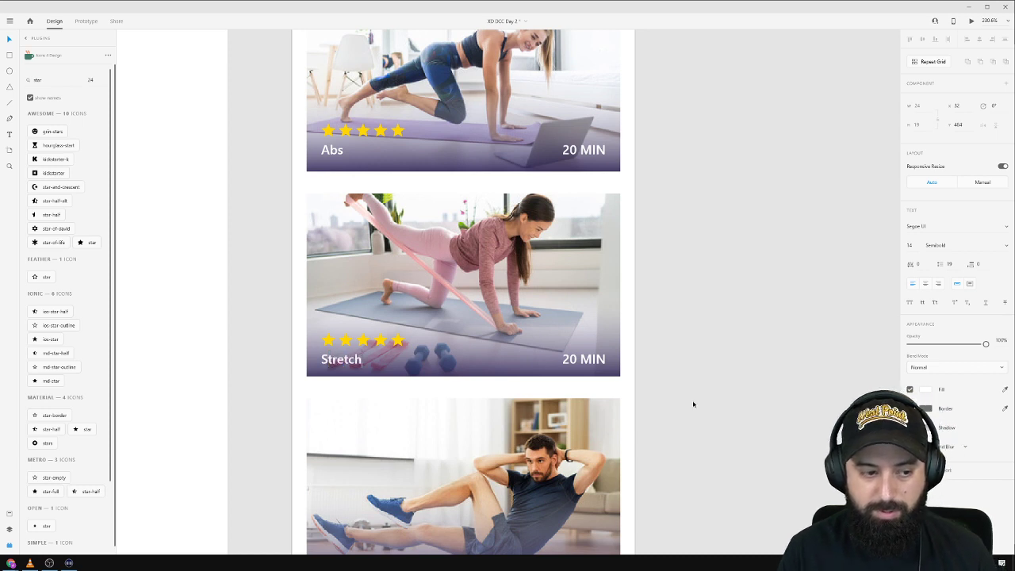
Paste the stars-and-label row onto the bottom of the third card.
scroll(578, 354, "down", 1)
scroll(578, 355, "down", 2)
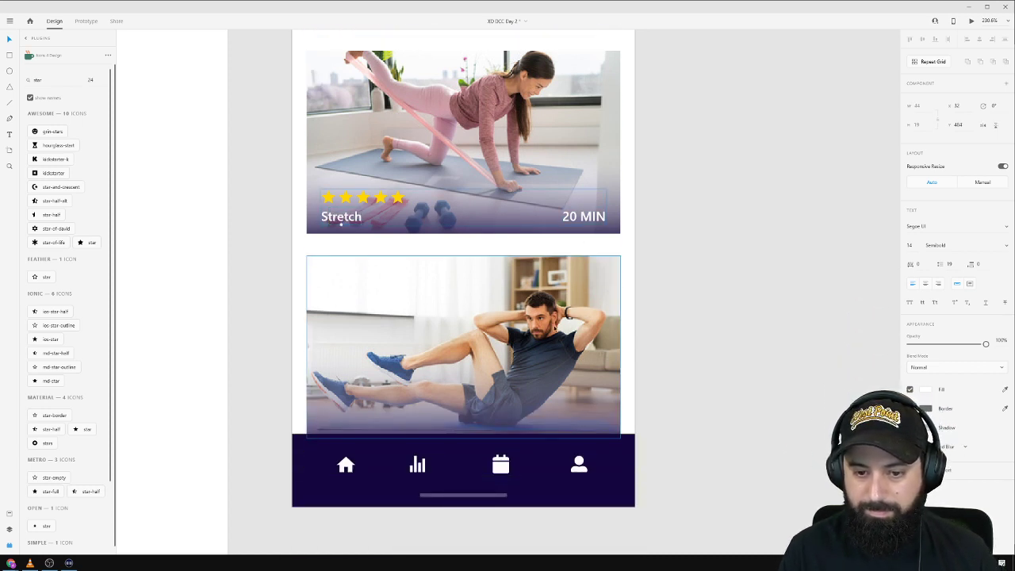
left_click(546, 315)
key("ctrl+v")
left_click_drag(402, 264, 394, 407)
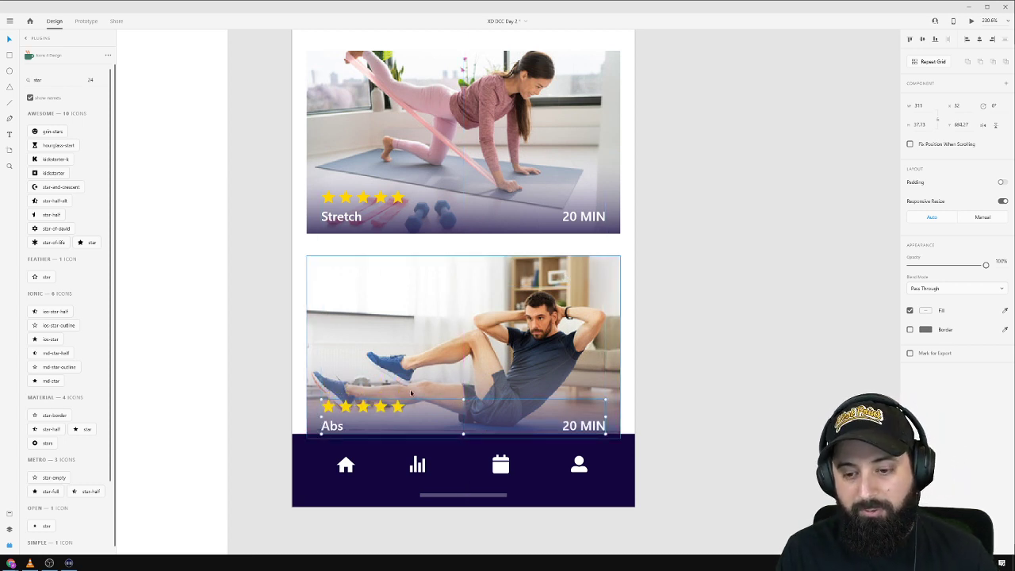
left_click_drag(342, 419, 341, 418)
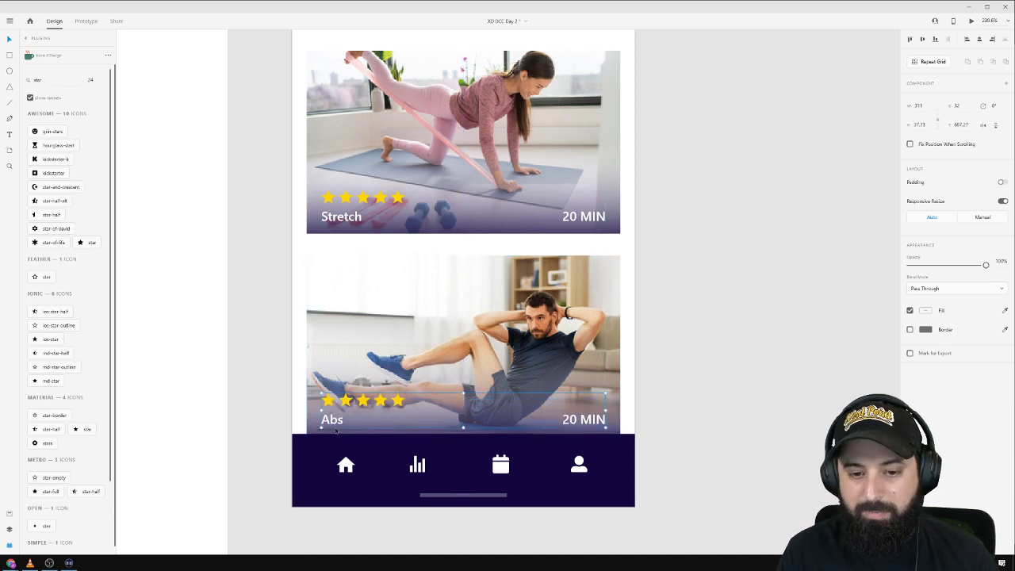
Rename the third card's label 'Crunch Mode' and change its duration to 10 MIN.
double_click(336, 420)
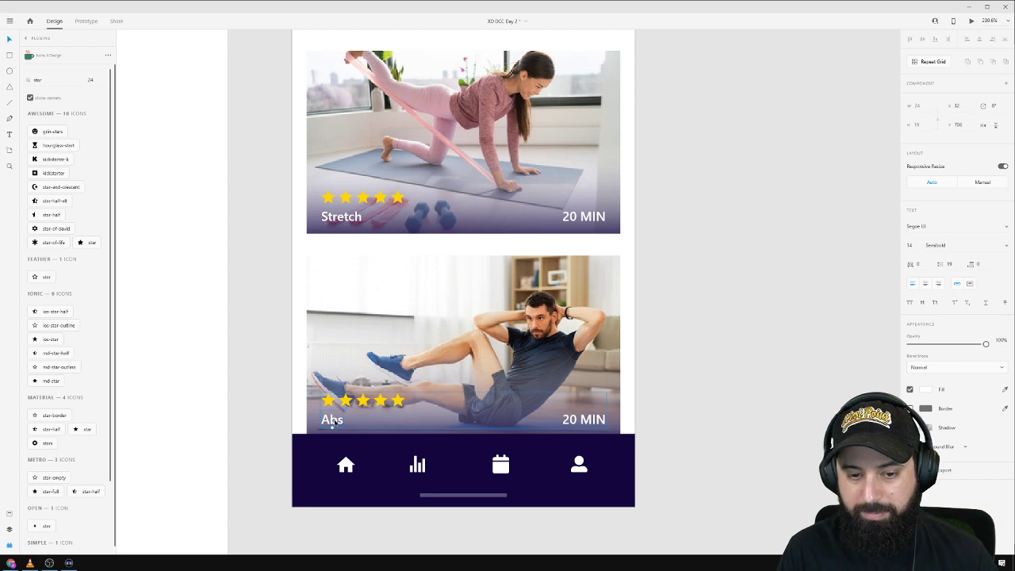
double_click(333, 420)
type("Crunch M")
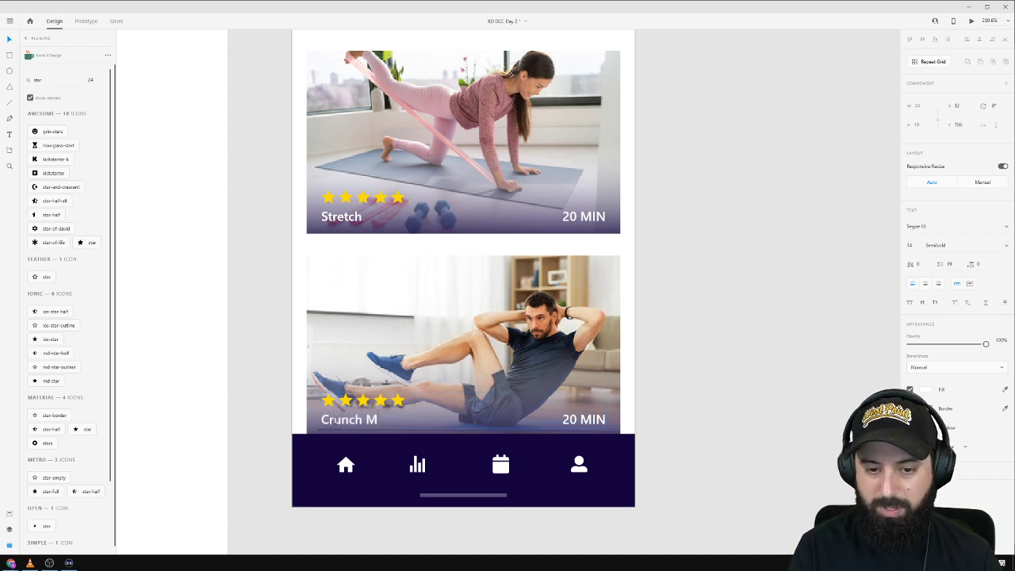
type("ode")
double_click(569, 419)
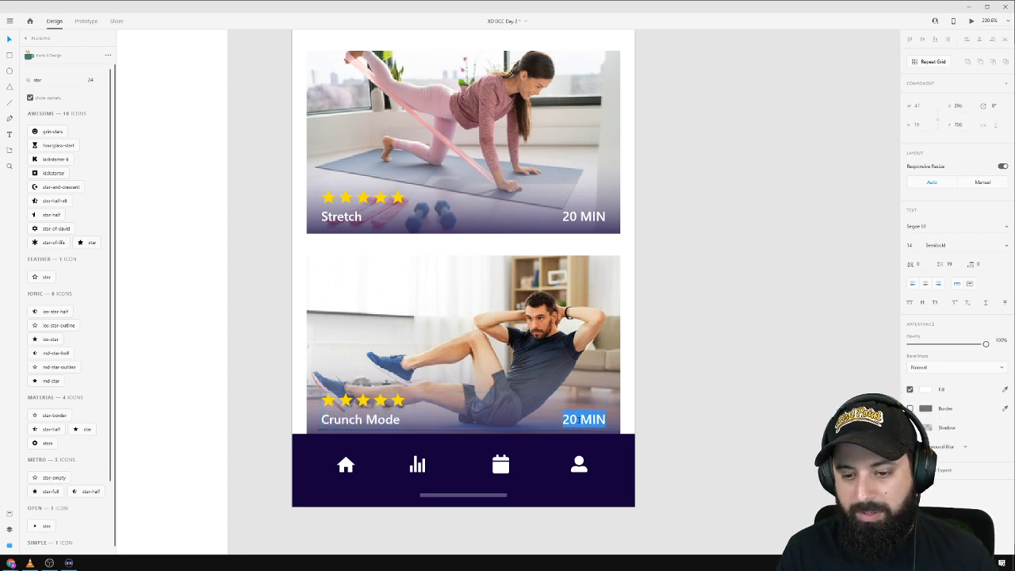
double_click(569, 418)
type("10")
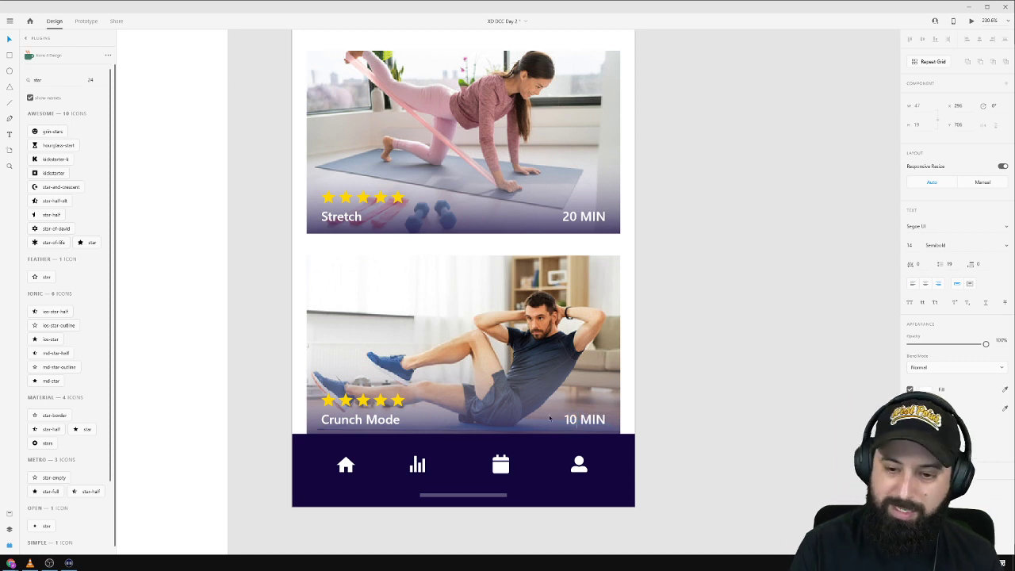
left_click(698, 357)
Group the three workout cards, shift them slightly down, and start a text box above them.
scroll(697, 356, "down", 5)
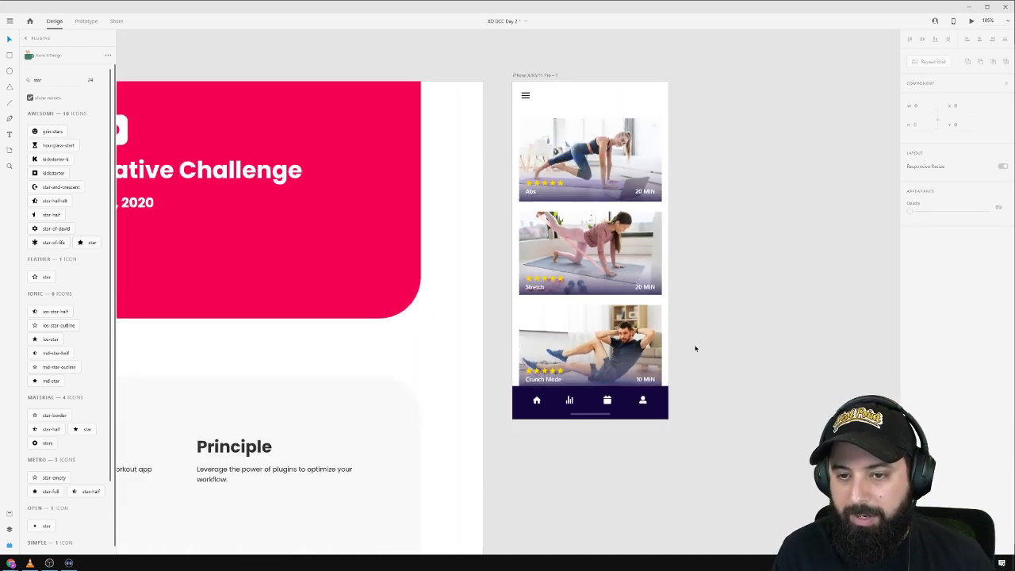
left_click_drag(758, 233, 583, 244)
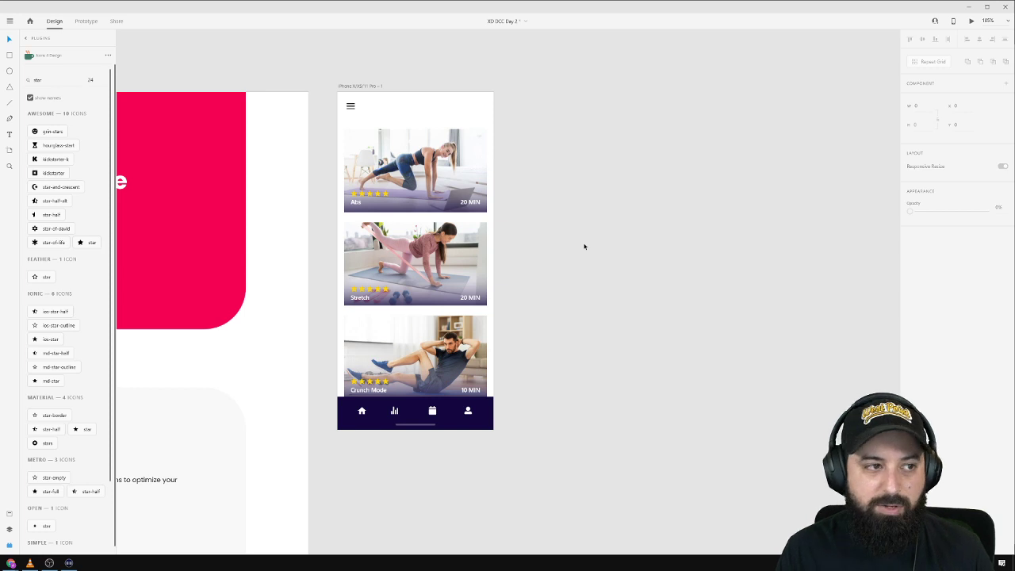
left_click_drag(566, 154, 339, 372)
key("ctrl+g")
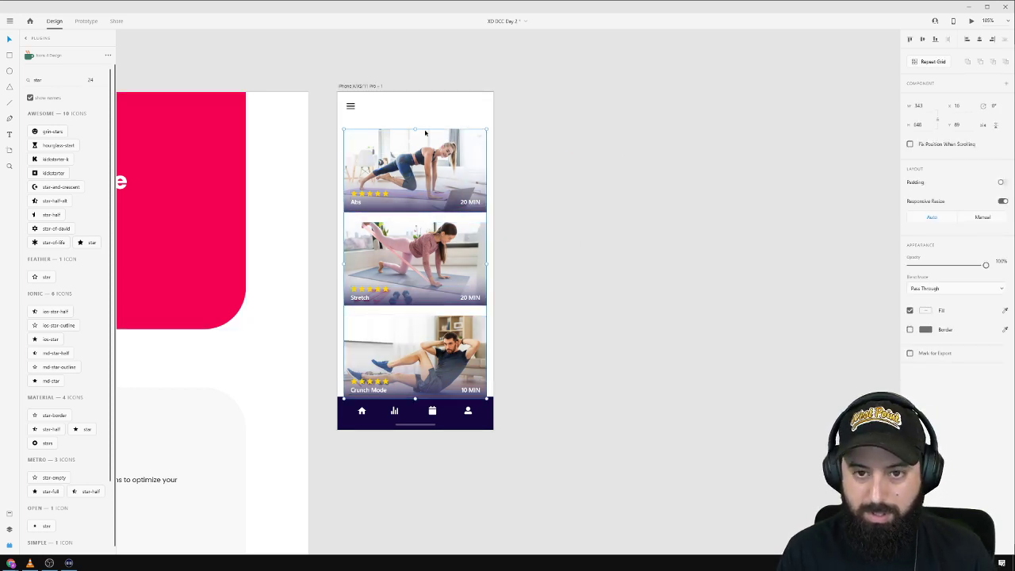
left_click_drag(393, 178, 392, 189)
left_click(356, 134)
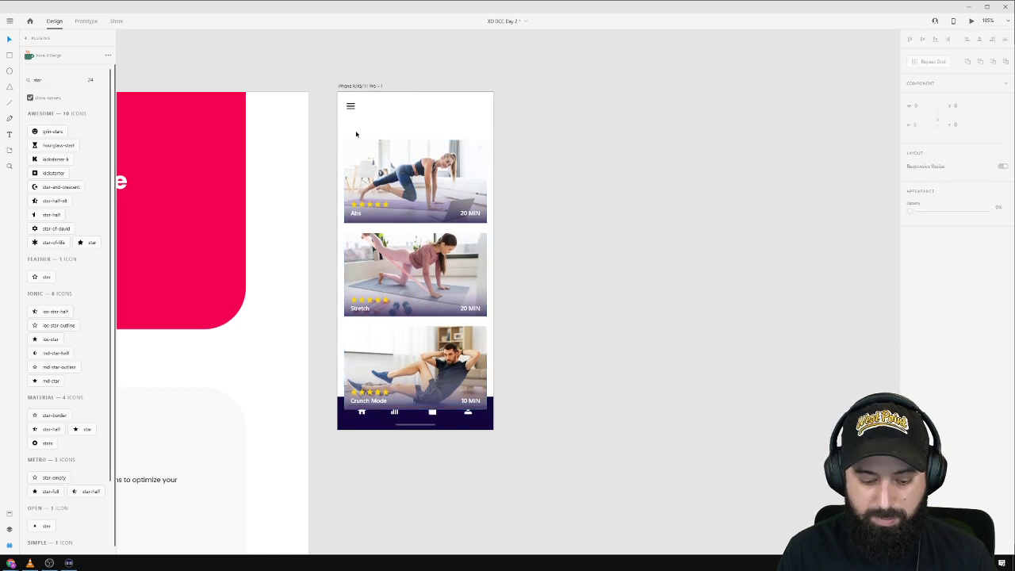
key("t")
left_click(346, 125)
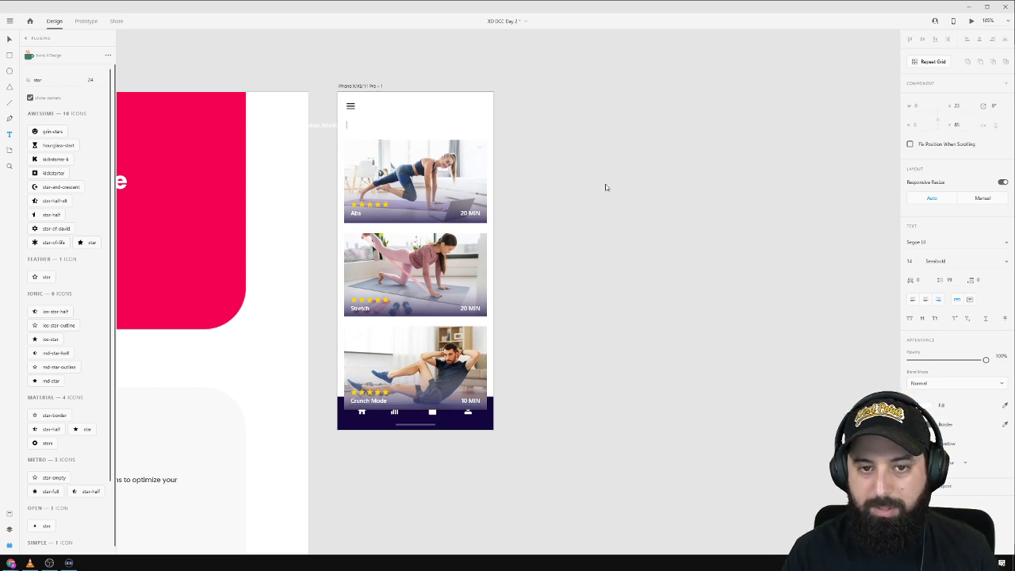
Align the Featured Workouts heading with the cards' left edge and fill it with the nav bar's navy.
key("Escape")
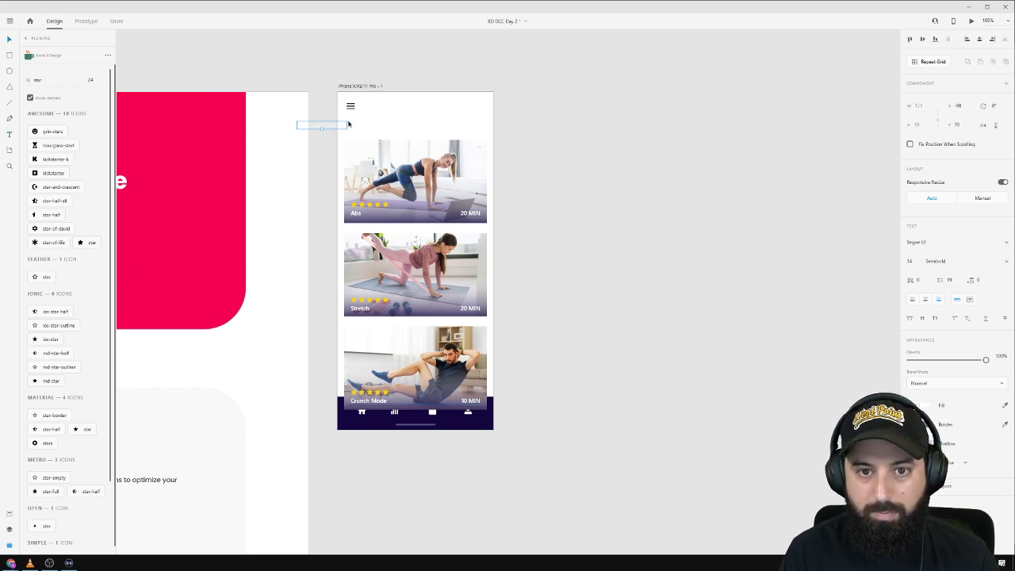
left_click_drag(342, 129, 388, 128)
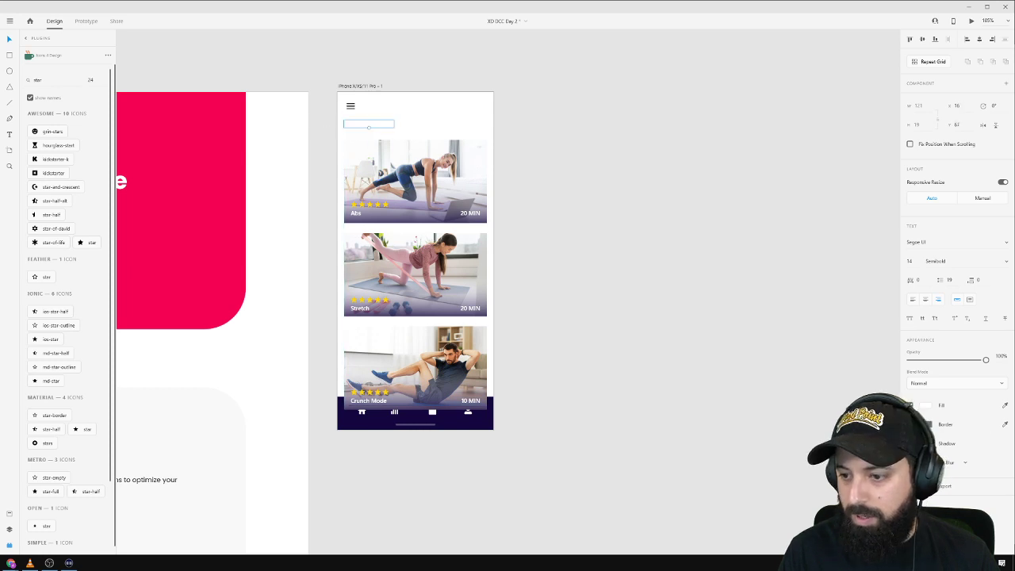
left_click(1005, 406)
left_click(480, 417)
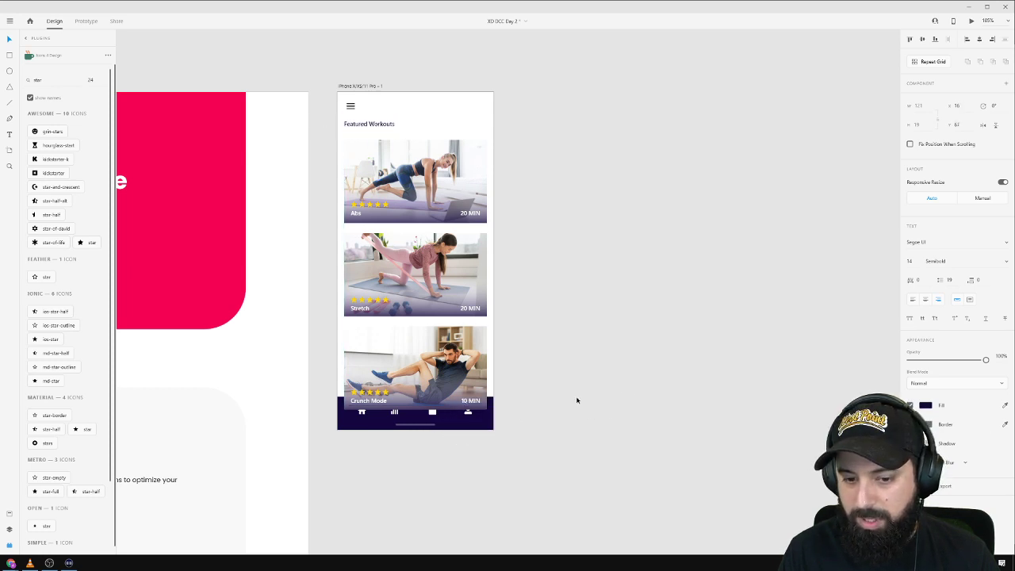
left_click(575, 402)
Bring the navigation bar in front of the workout cards.
left_click(469, 425)
right_click(473, 418)
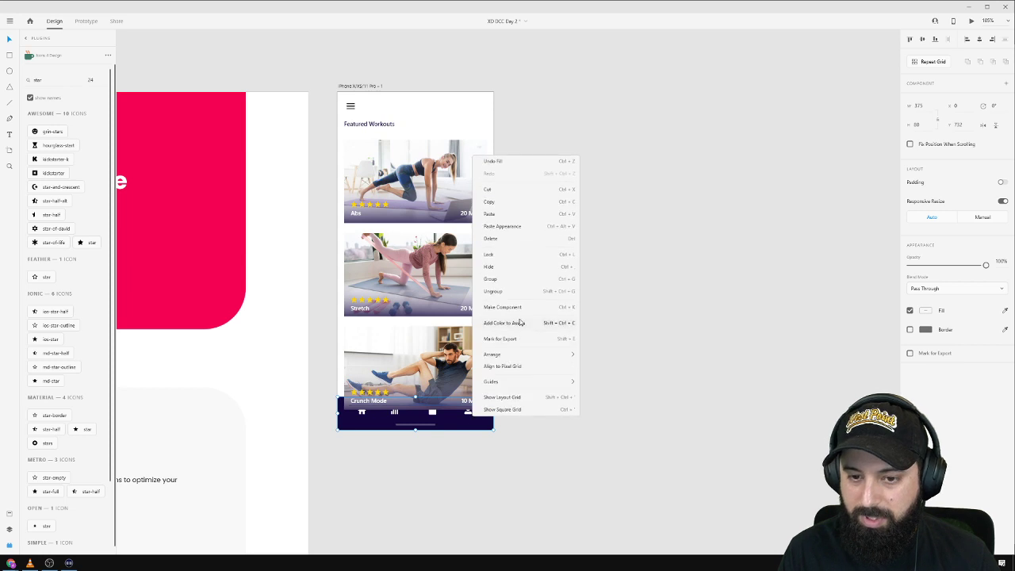
mouse_move(523, 355)
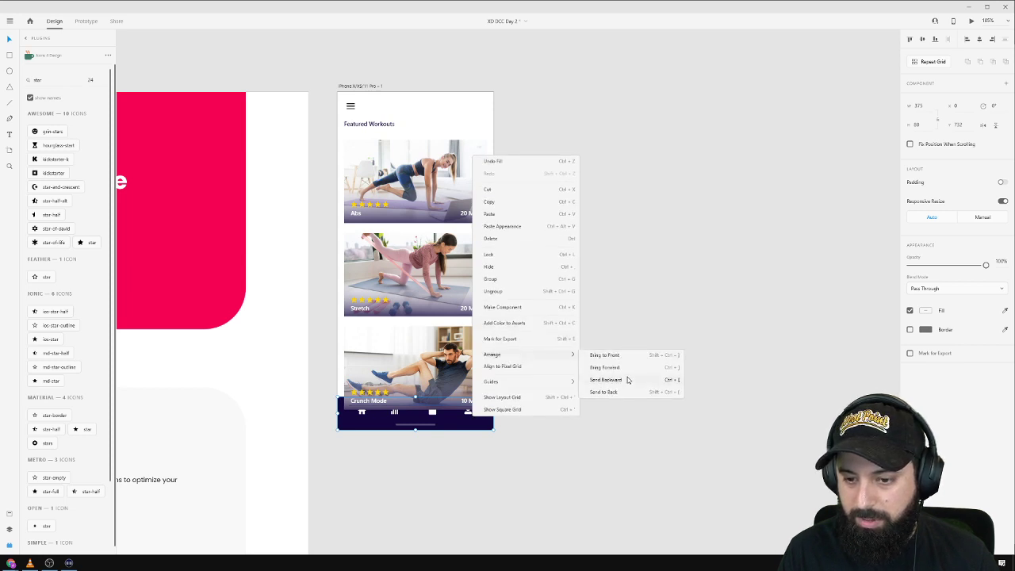
left_click(615, 355)
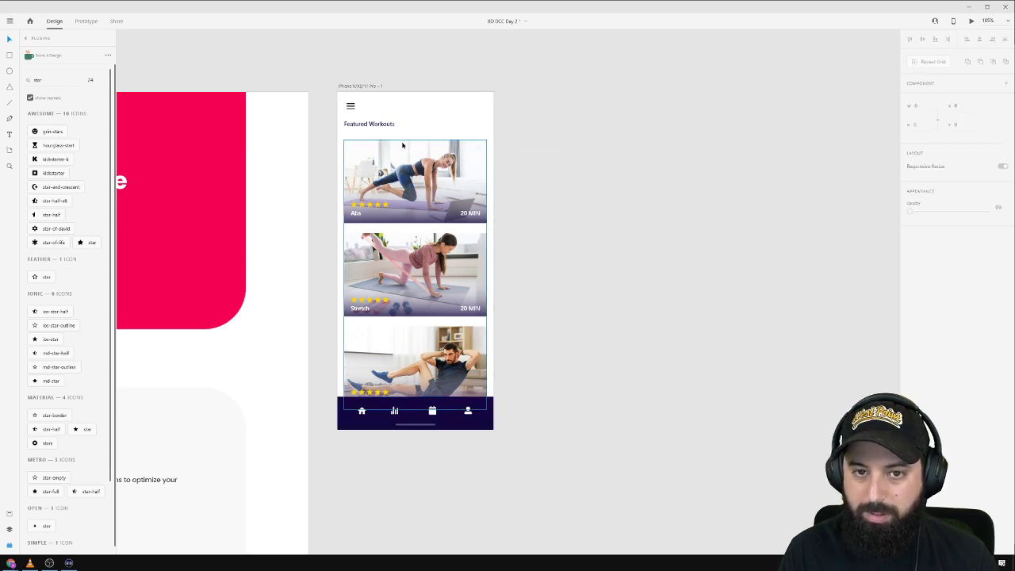
Set the Featured Workouts heading to size 20 and position it above the cards.
left_click(386, 125)
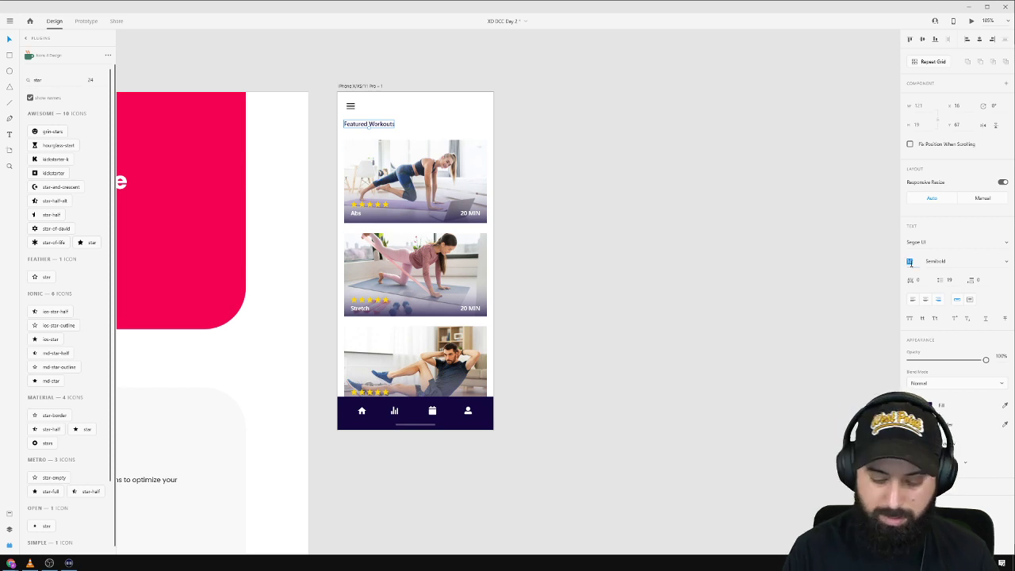
type("20")
key("Return")
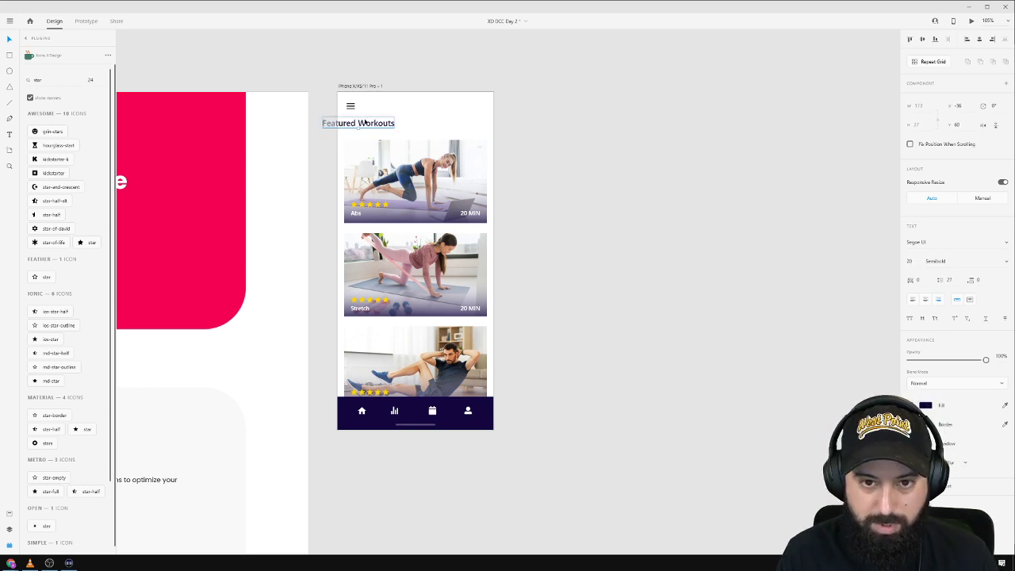
left_click_drag(365, 120, 392, 130)
scroll(392, 130, "up", 5)
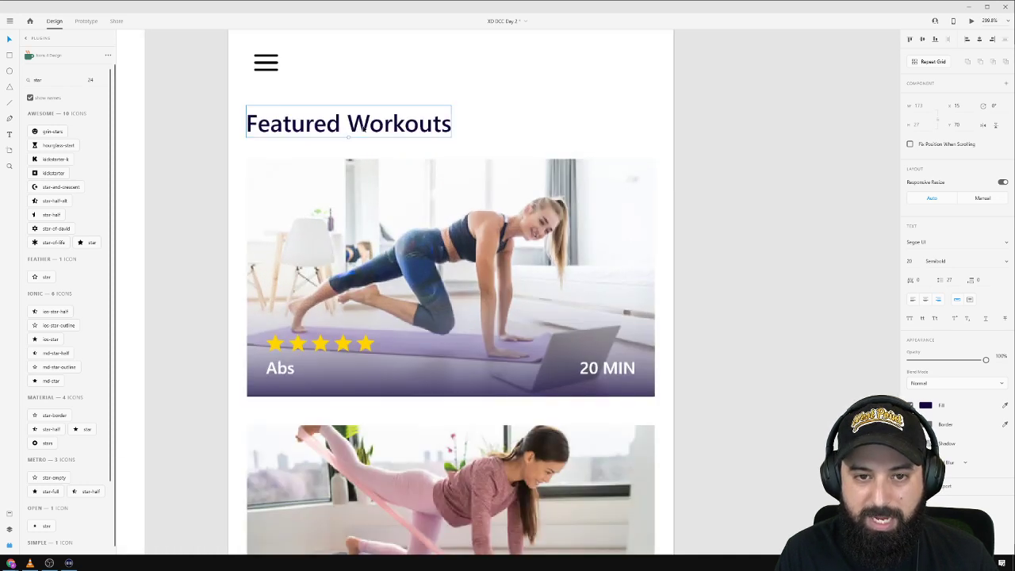
scroll(448, 126, "down", 3)
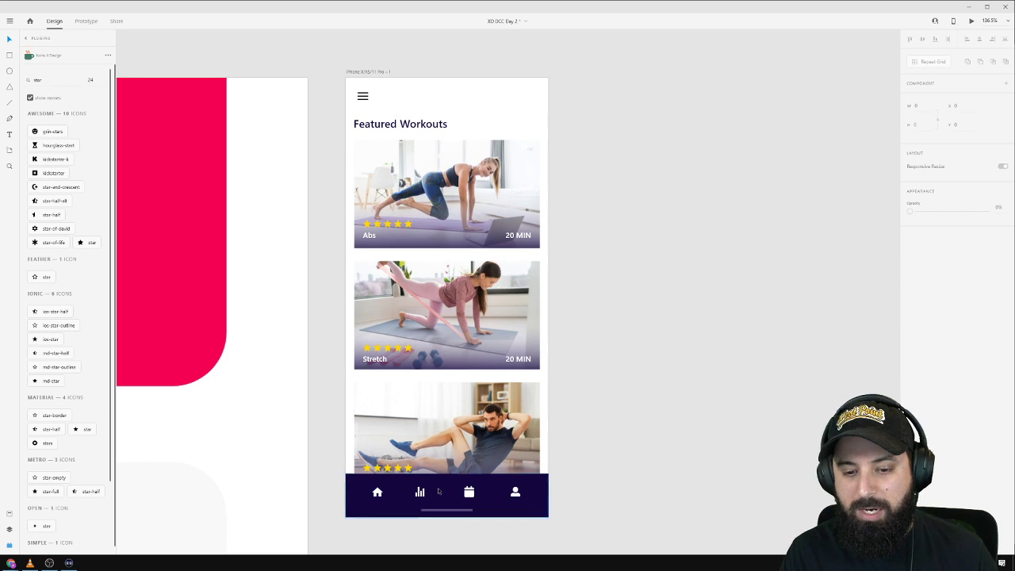
Dim the bar-chart, calendar and person icons in the navigation bar.
scroll(434, 507, "up", 4)
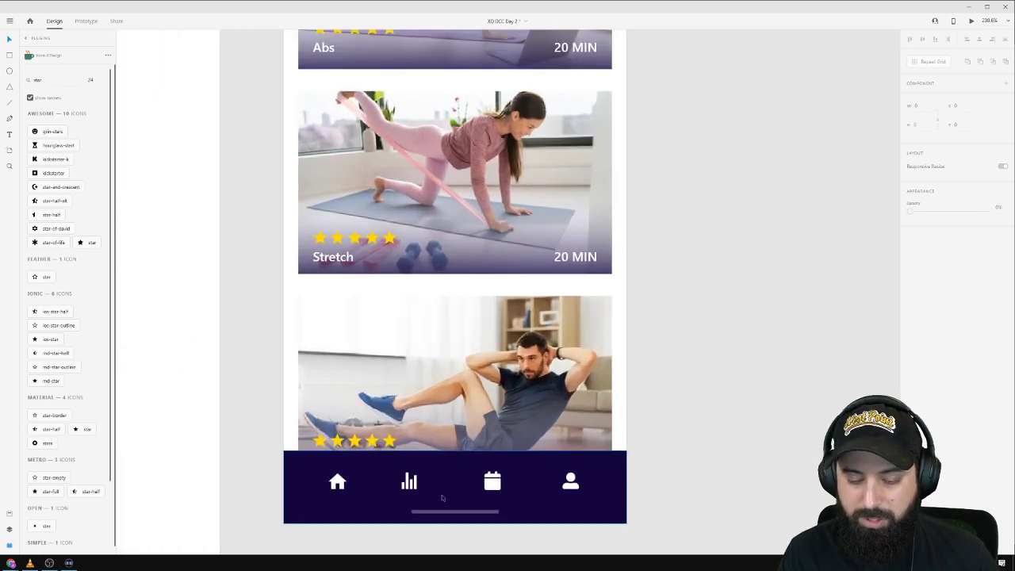
left_click(413, 486)
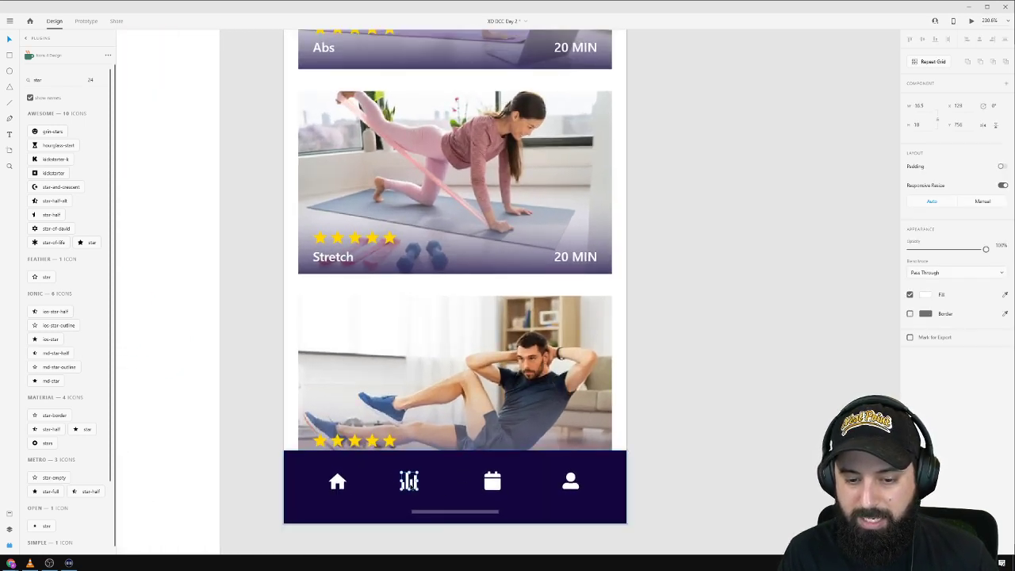
double_click(409, 482)
left_click(492, 481, "shift")
left_click(572, 485, "shift")
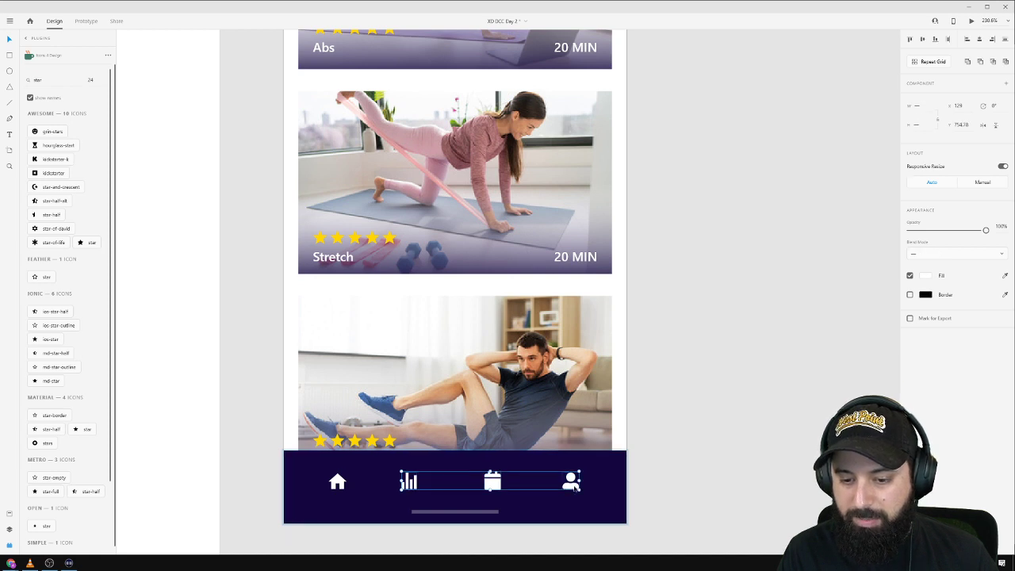
left_click_drag(983, 229, 951, 234)
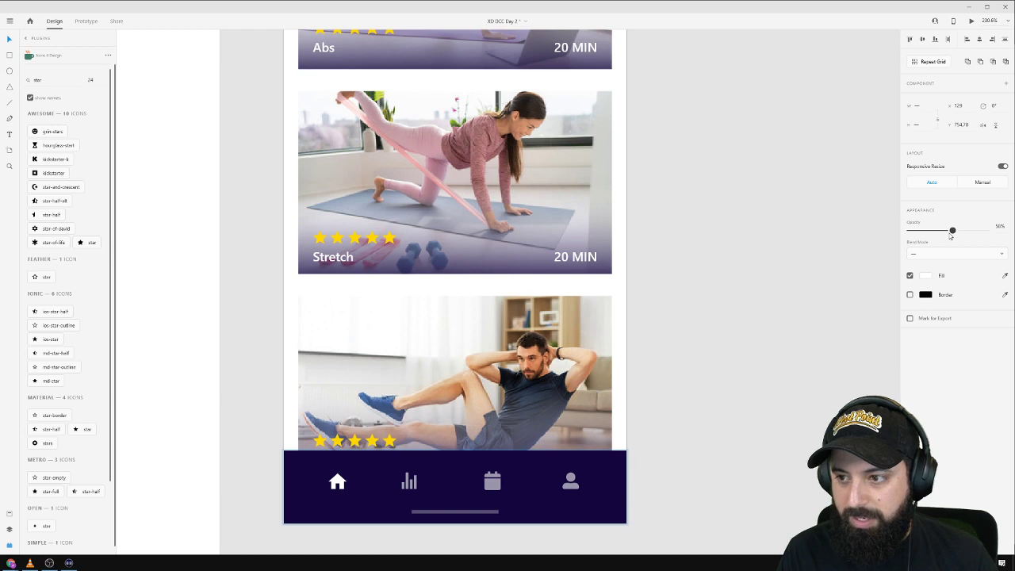
left_click(766, 423)
Try a borderless ellipse above the home icon, flatten it, then delete it.
scroll(341, 498, "up", 5)
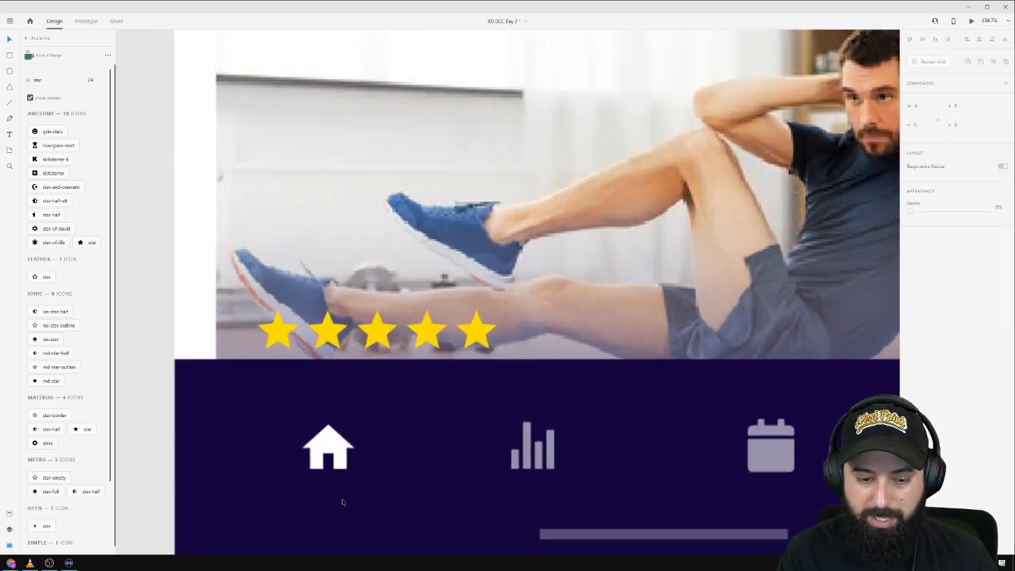
key("e")
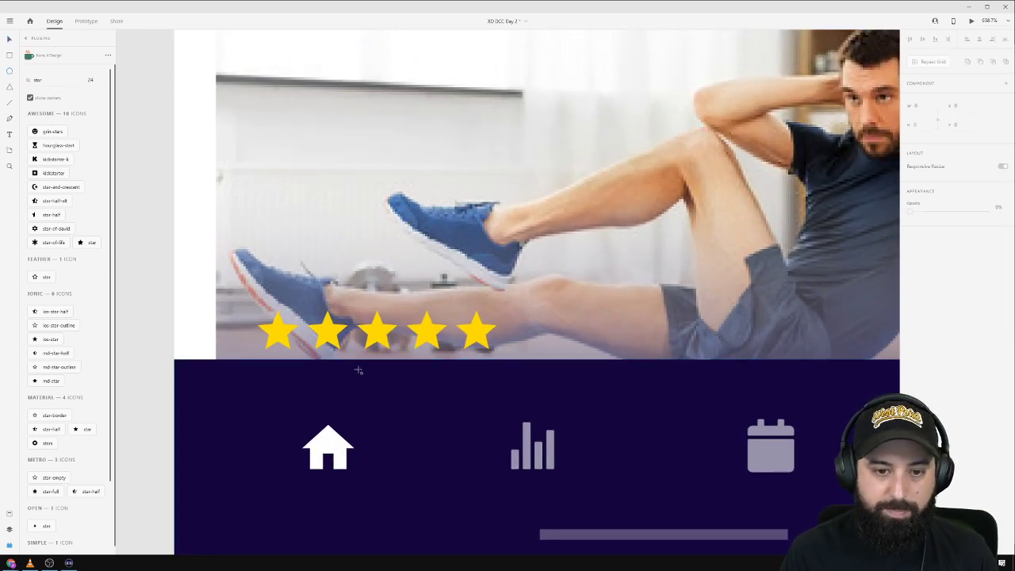
left_click_drag(328, 402, 331, 404)
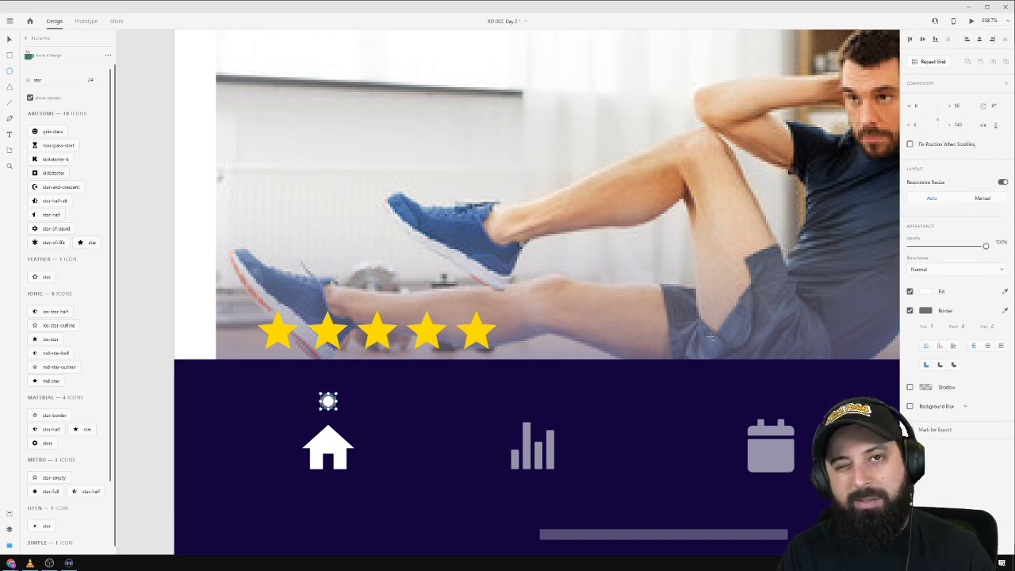
left_click(910, 311)
scroll(392, 367, "down", 4)
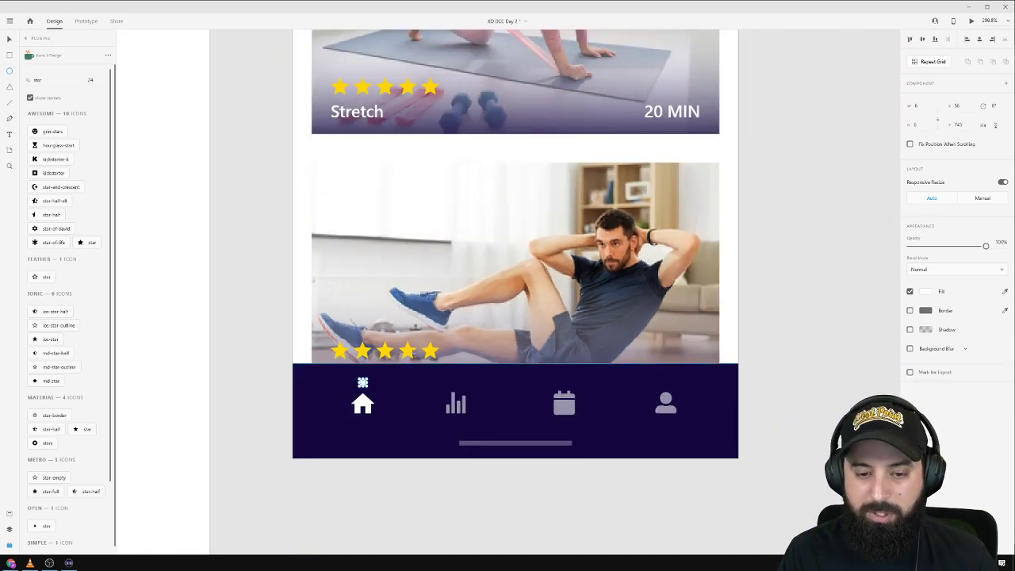
scroll(378, 386, "up", 5)
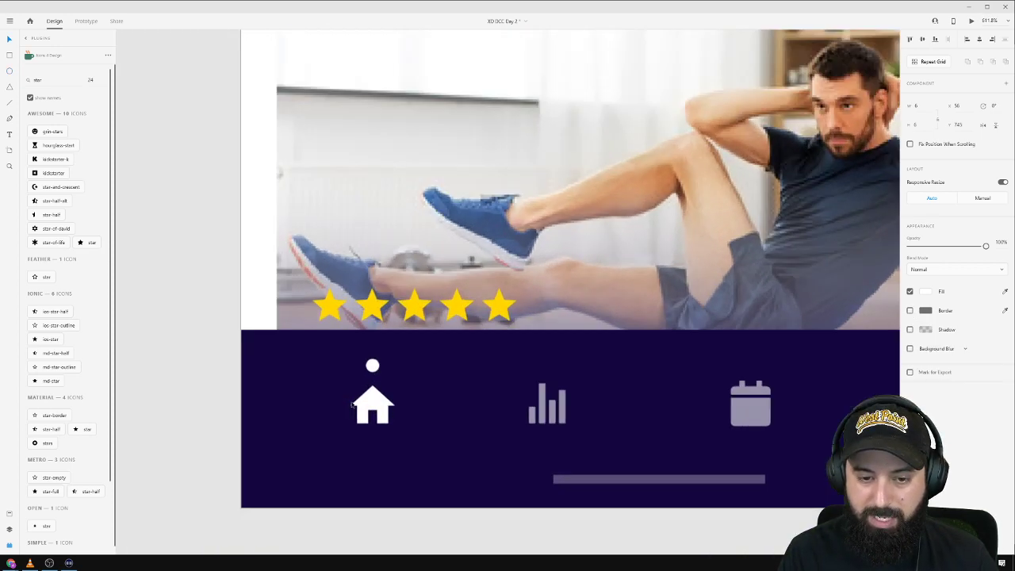
left_click_drag(395, 345, 458, 344)
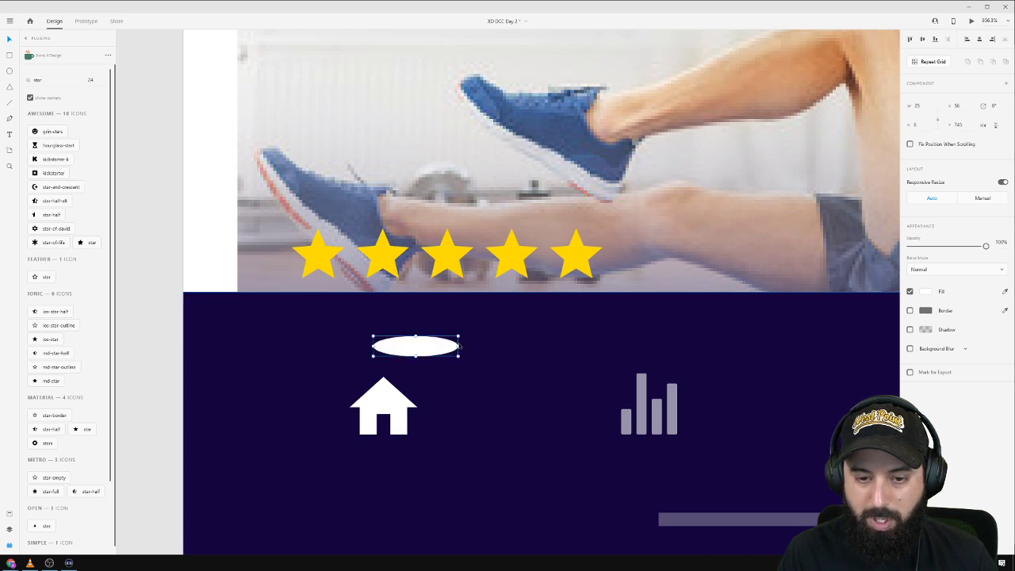
key("Delete")
Add a borderless white bar, 2 high, under the home icon, widened slightly.
left_click_drag(342, 326, 425, 338)
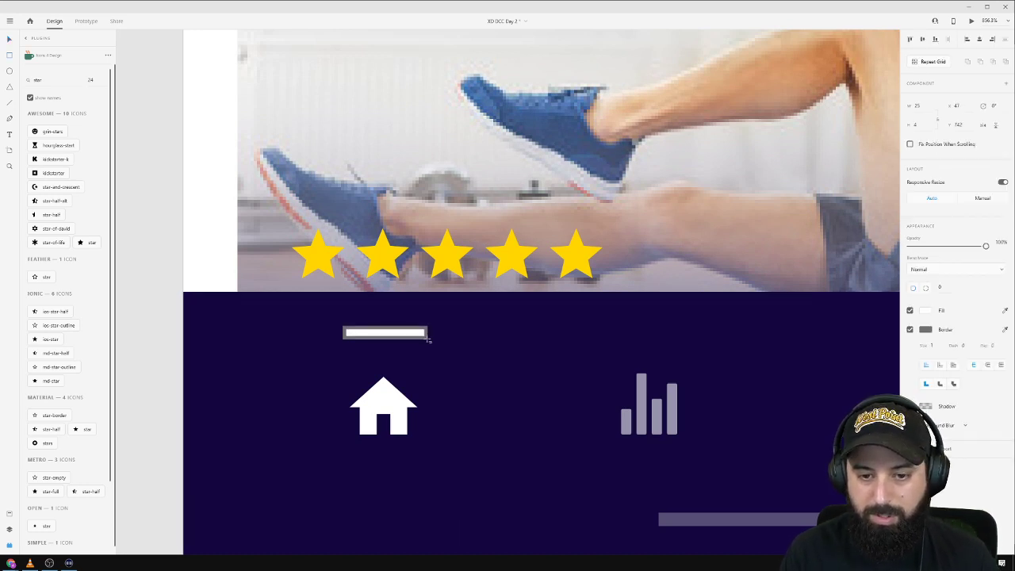
left_click(908, 332)
left_click(925, 126)
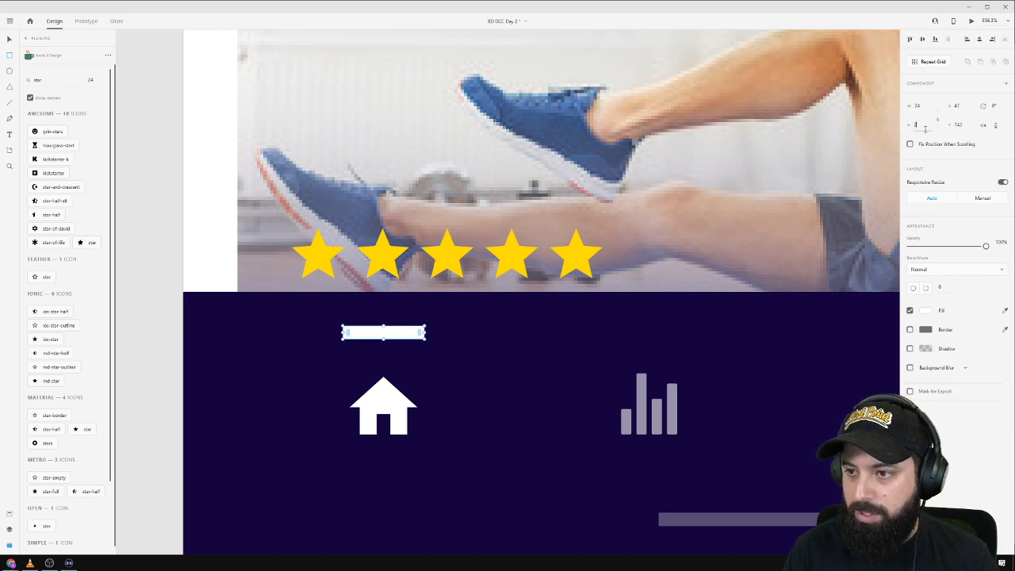
type("2")
left_click(399, 327)
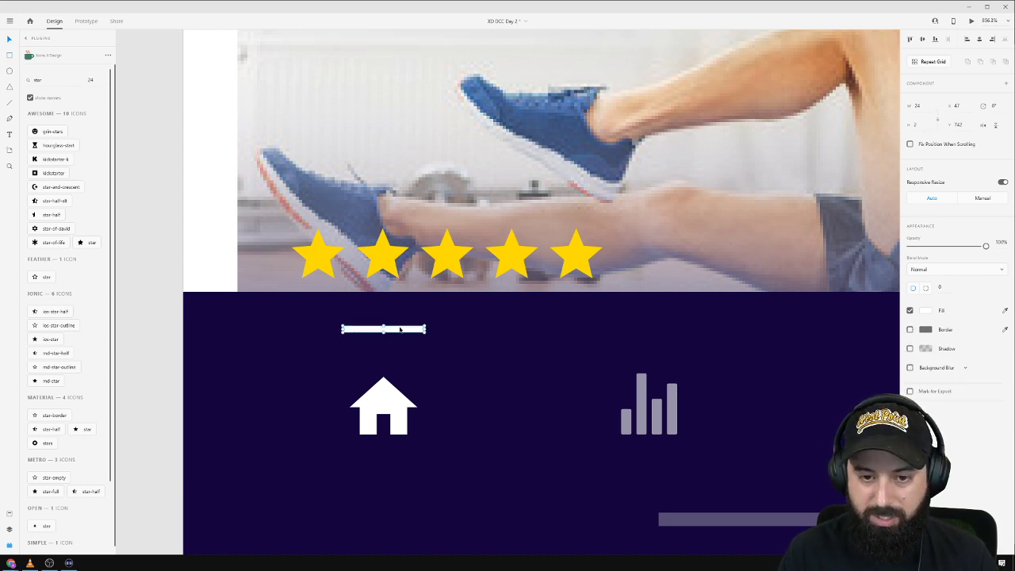
left_click_drag(399, 328, 396, 465)
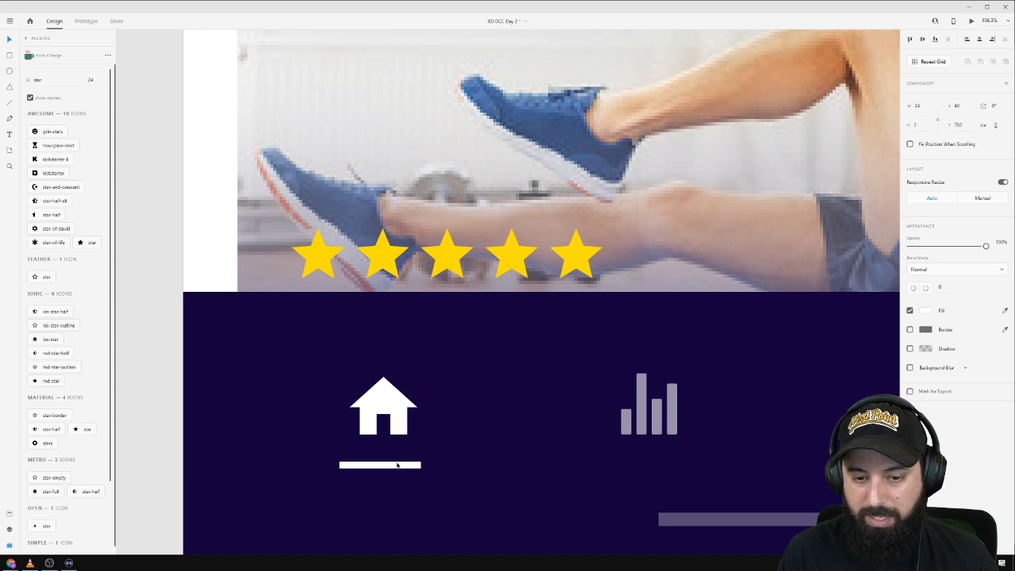
scroll(397, 465, "down", 3)
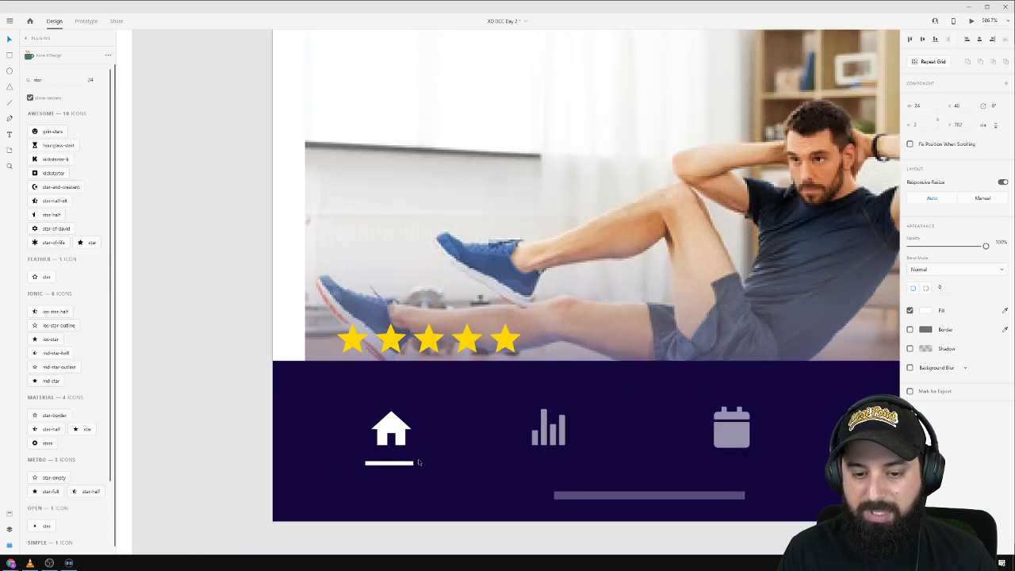
mouse_move(414, 464)
left_mouse_down()
mouse_move(424, 464)
mouse_move(407, 464)
left_mouse_up()
left_click(486, 452)
scroll(487, 452, "down", 7)
Alt-drag the iPhone artboard by its name to the right, making a duplicate.
left_click(740, 235)
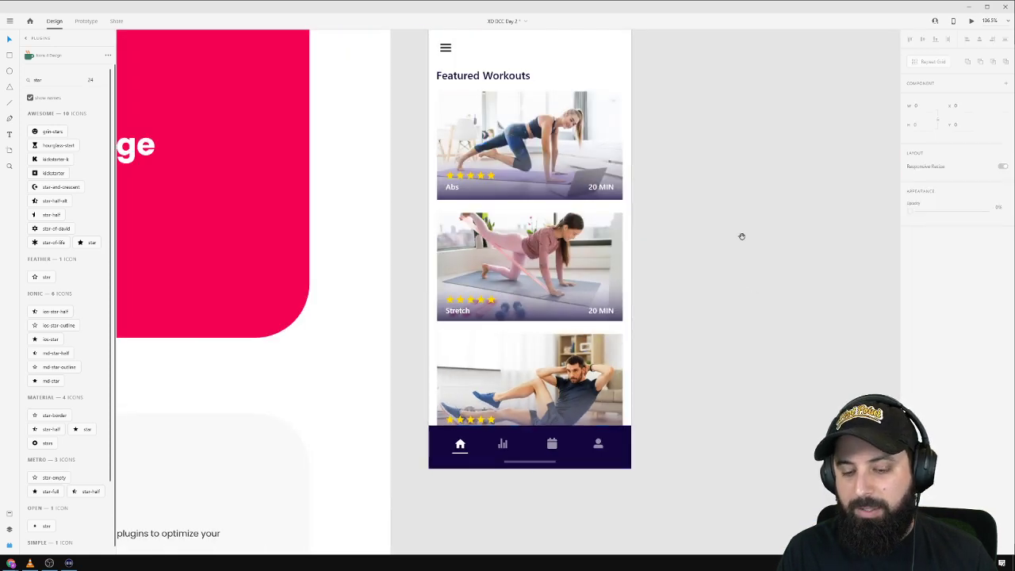
left_click_drag(737, 190, 508, 235)
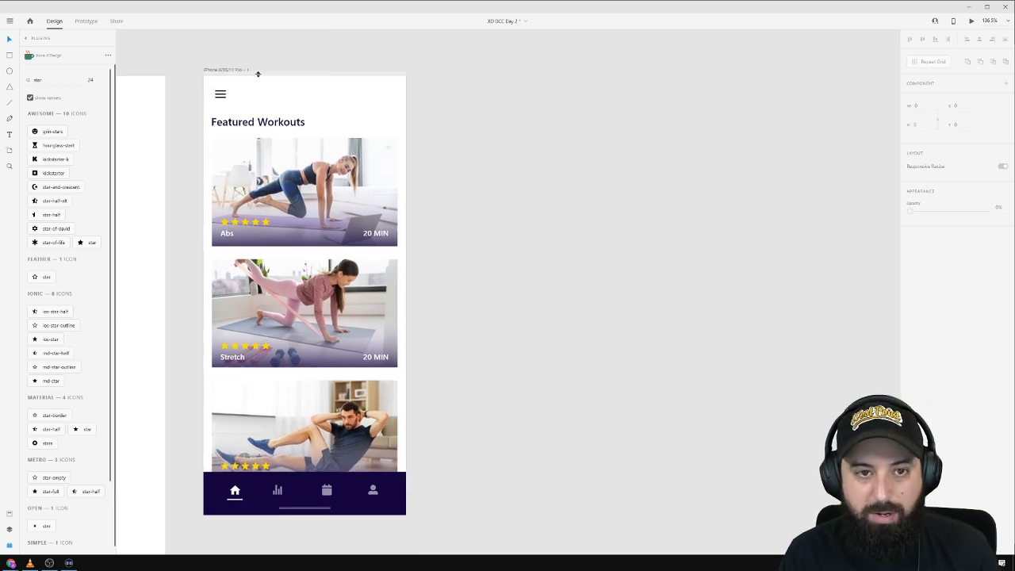
left_click(225, 70)
left_click_drag(223, 71, 472, 61)
left_click(768, 115)
left_click_drag(761, 97, 778, 225)
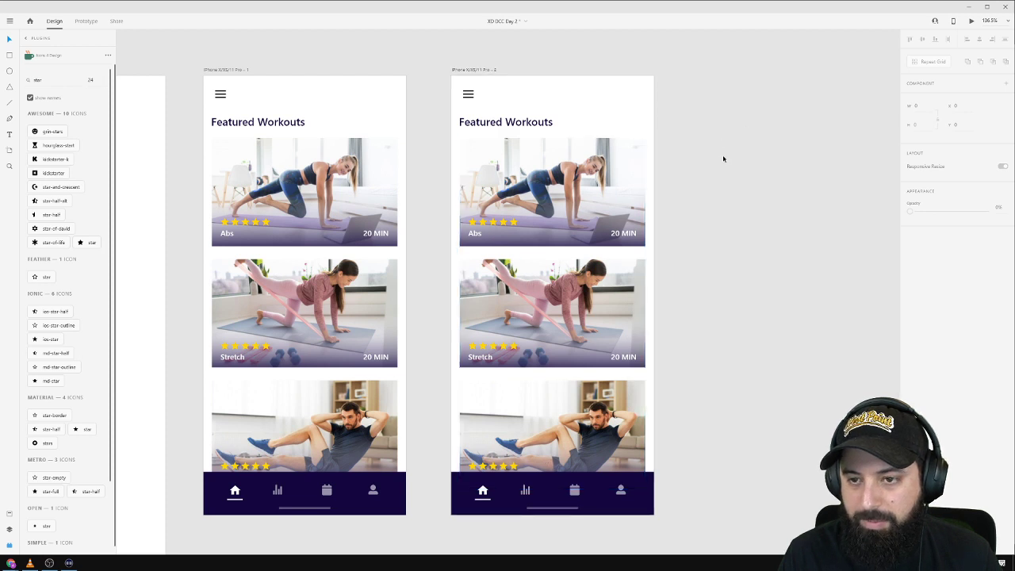
Delete the Abs card and the third card from the second artboard.
left_click_drag(722, 156, 458, 242)
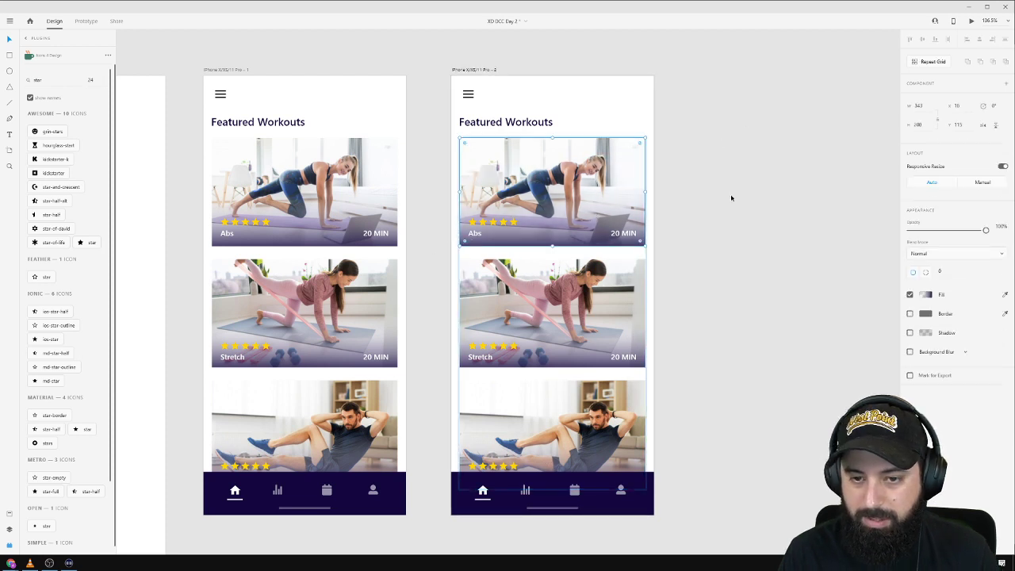
key("Escape")
left_click(695, 156)
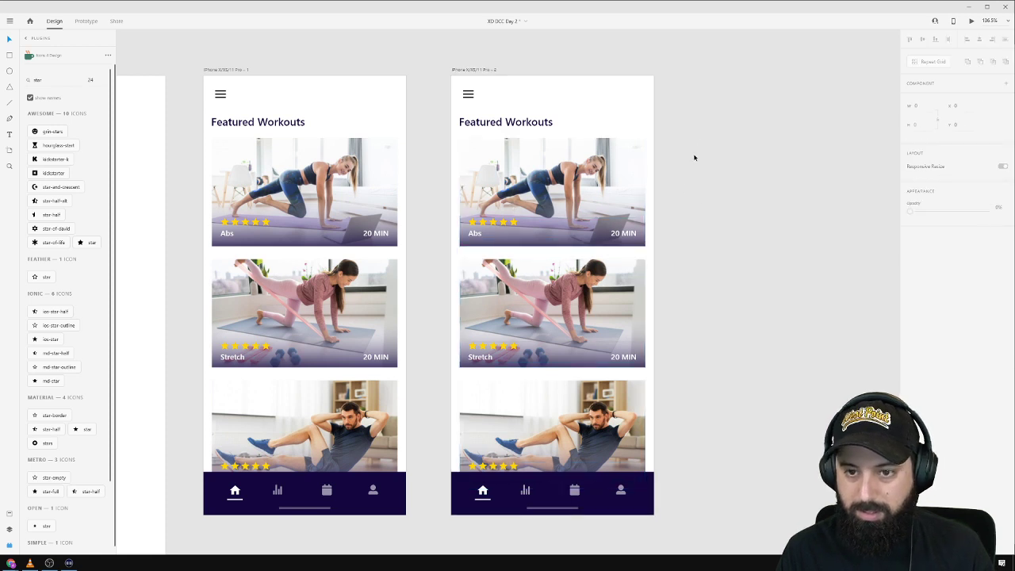
left_click_drag(699, 139, 460, 238)
key("Delete")
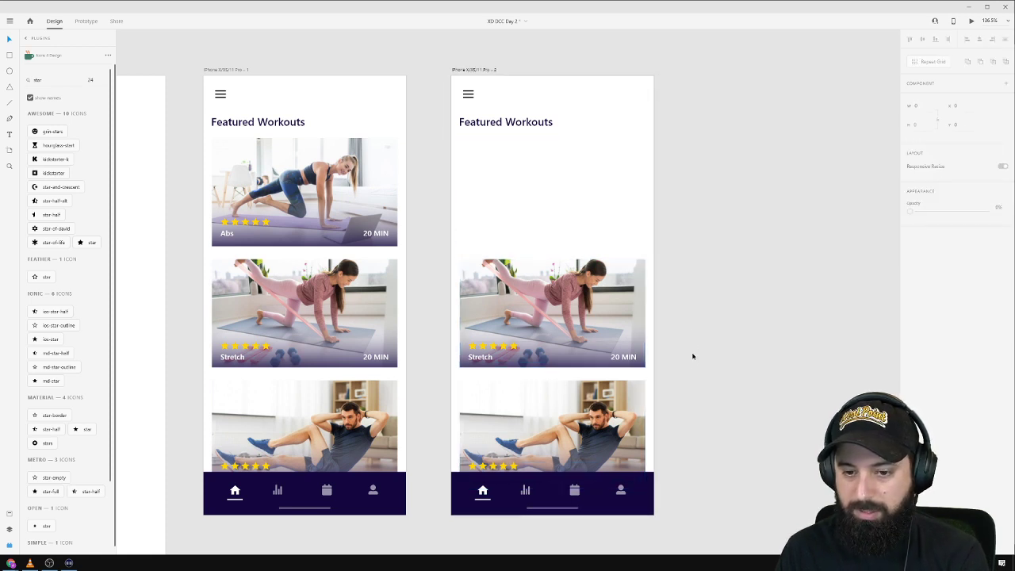
left_click_drag(683, 377, 458, 473)
key("Delete")
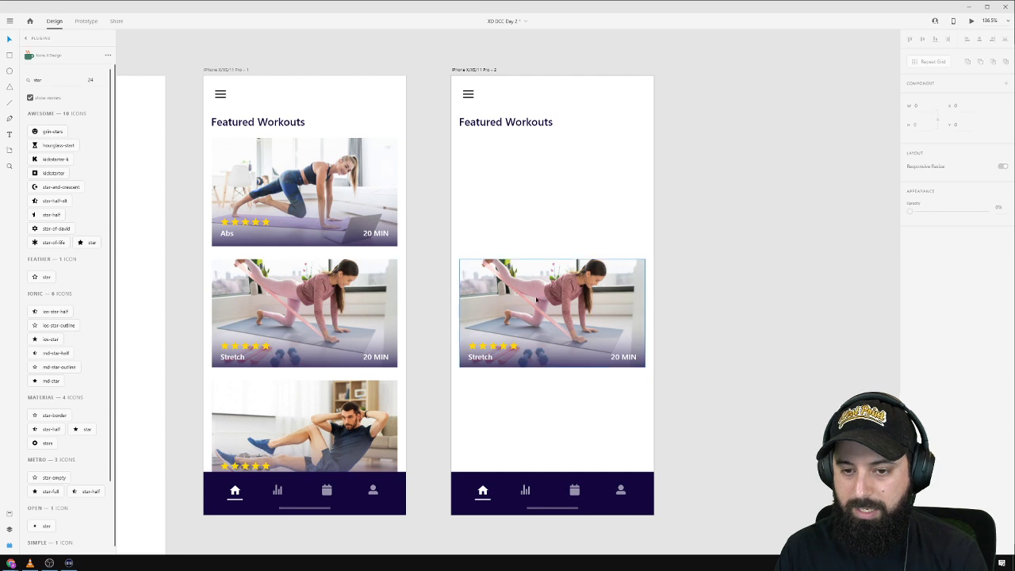
Move the Stretch card up, top-aligned with the first artboard's Abs card.
left_click_drag(452, 238, 666, 378)
left_click_drag(602, 294, 582, 196)
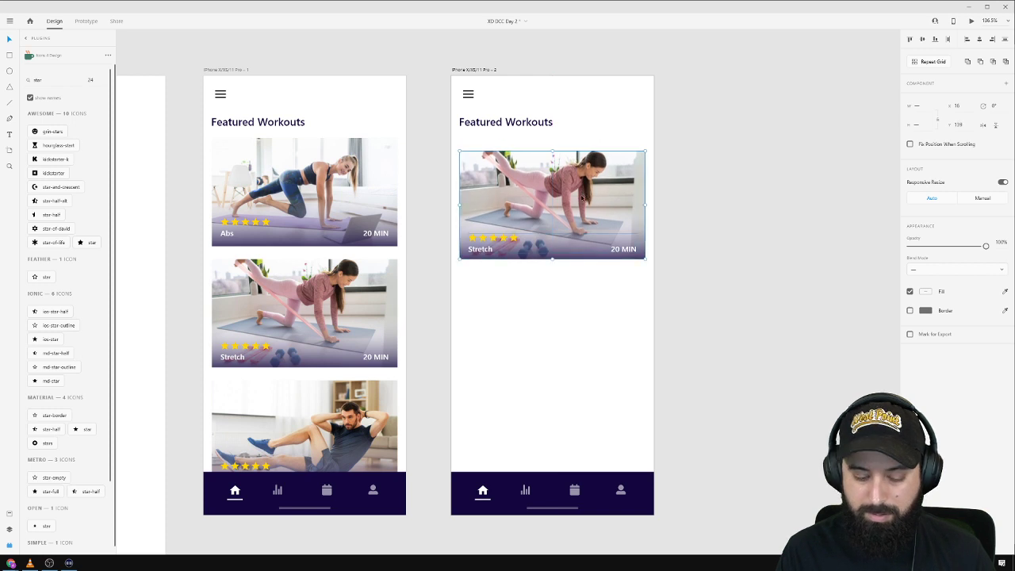
left_click(343, 183, "shift")
left_click(909, 39)
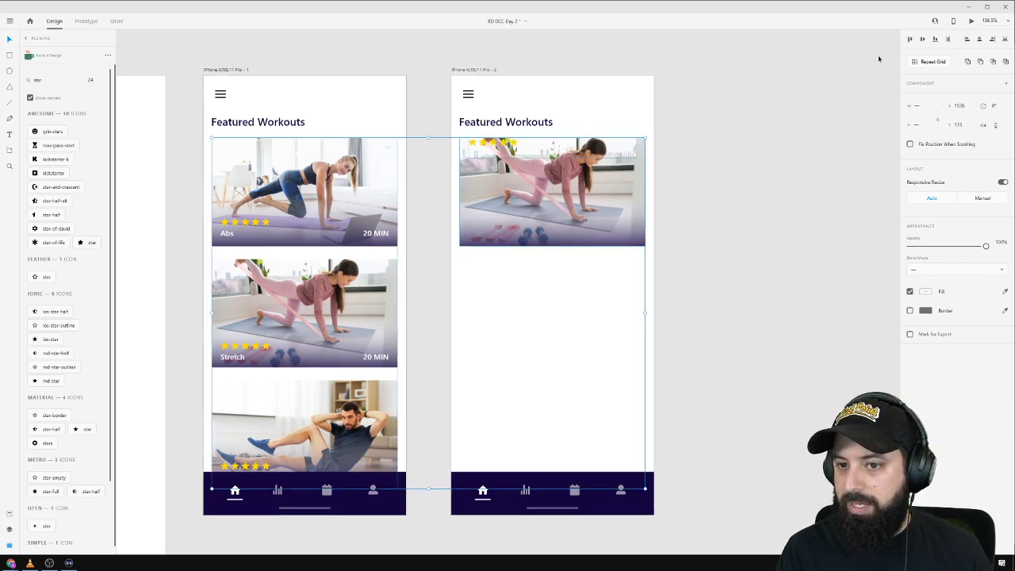
left_click(724, 147)
Bottom-align the Stretch card's star row with the Abs card's stars and labels.
left_click(638, 156)
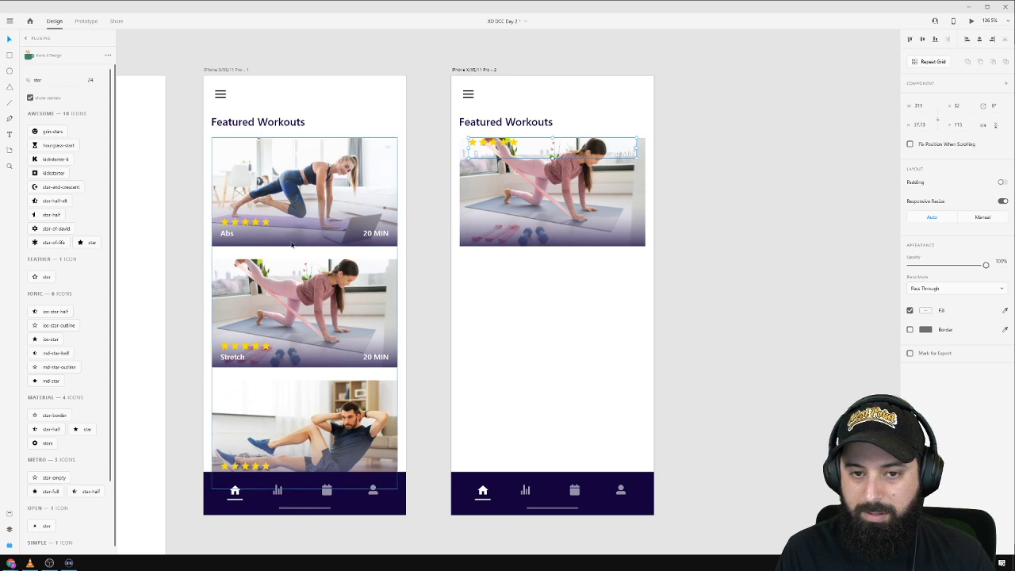
left_click(258, 223, "shift")
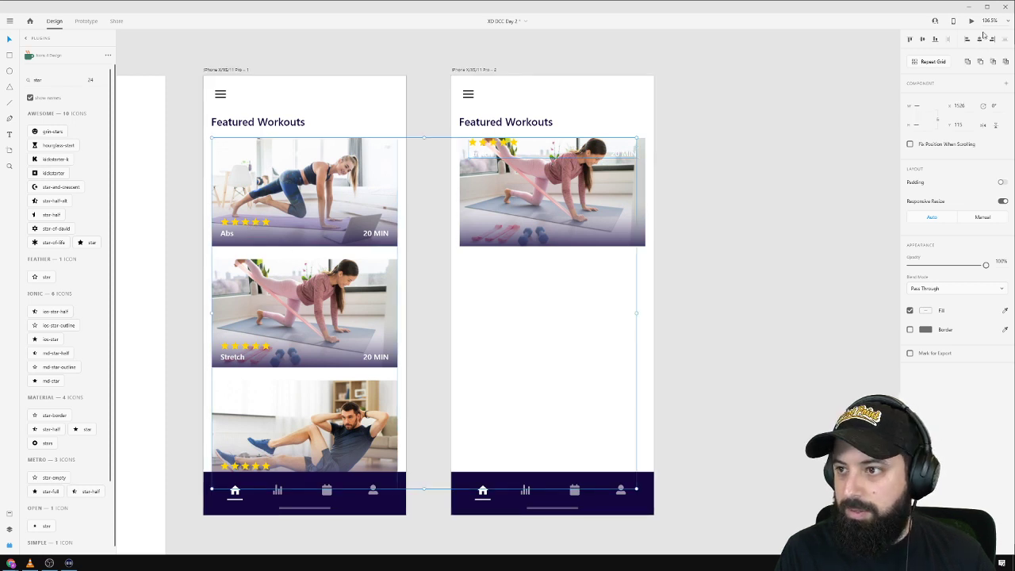
left_click(933, 41)
key("ctrl+z")
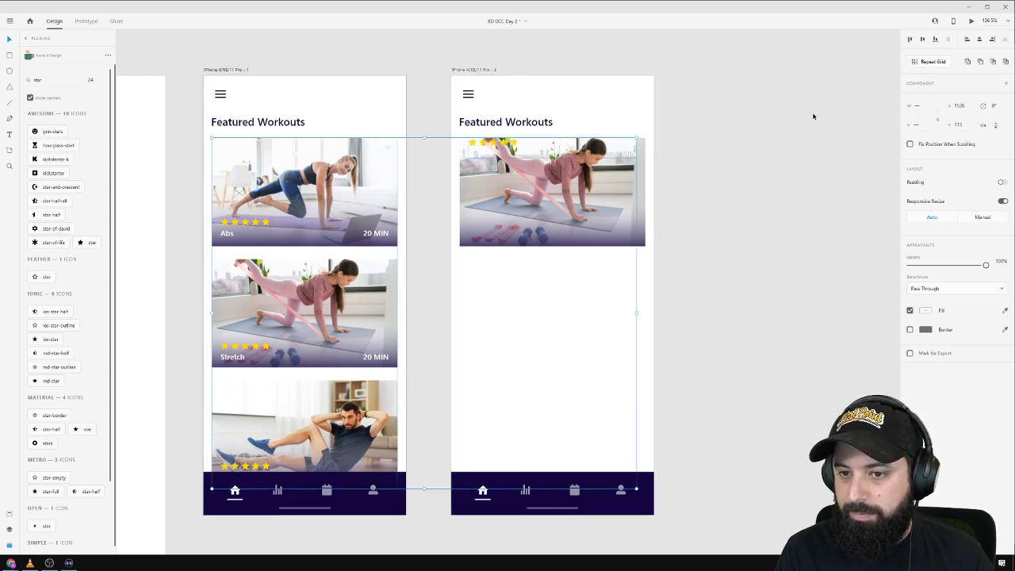
left_click(745, 152)
double_click(258, 225)
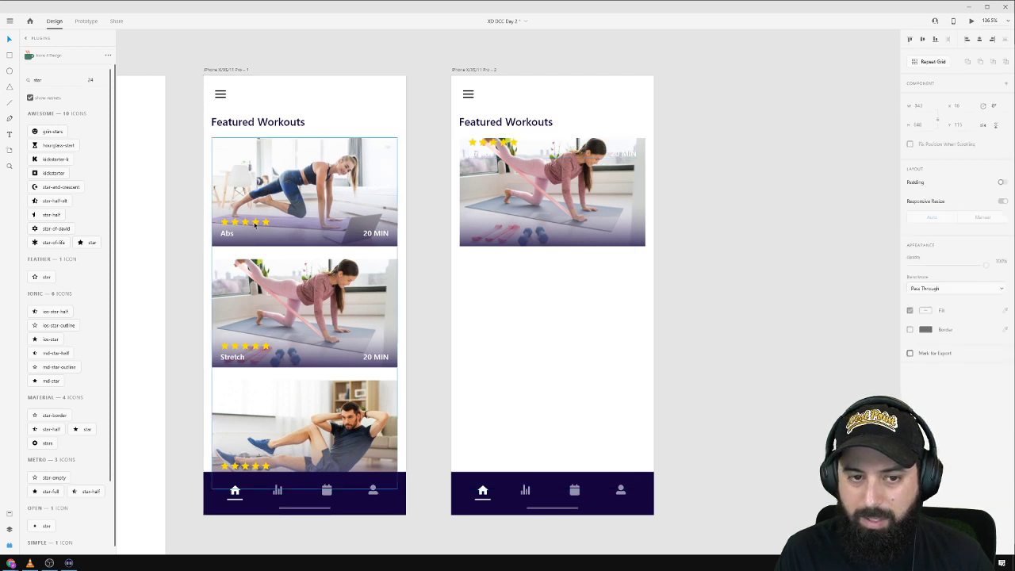
left_click(503, 142, "shift")
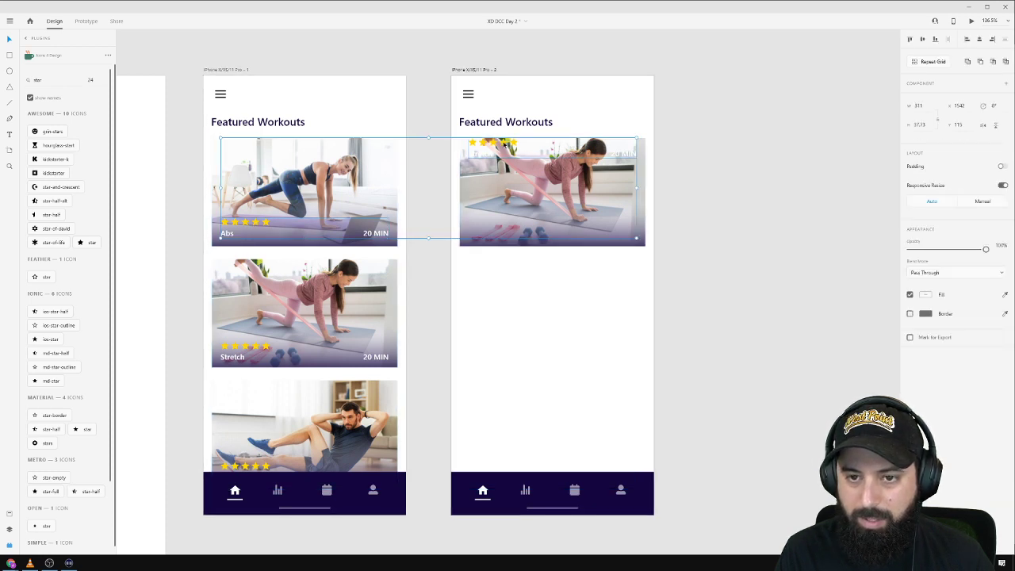
left_click(934, 39)
left_click(843, 92)
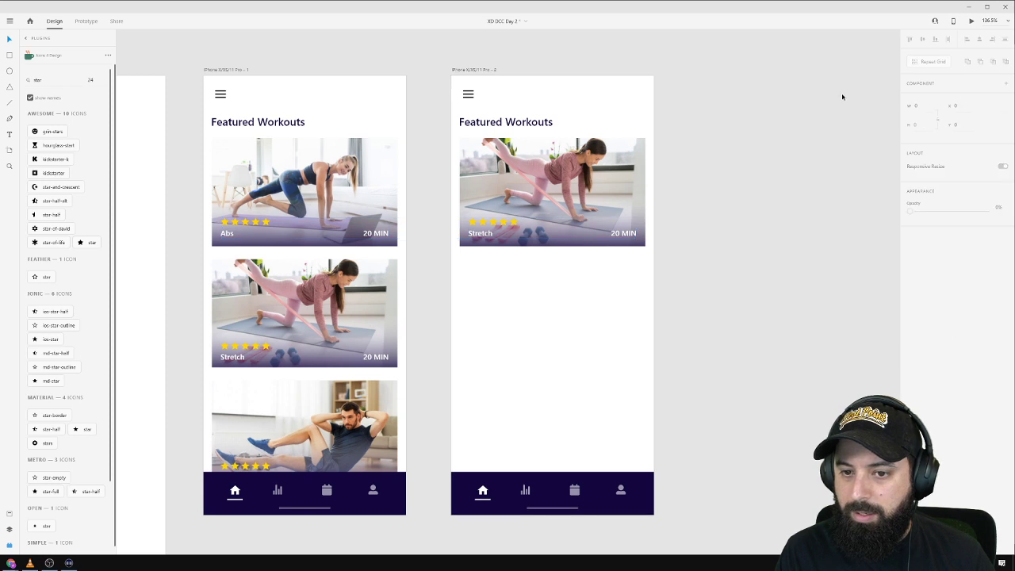
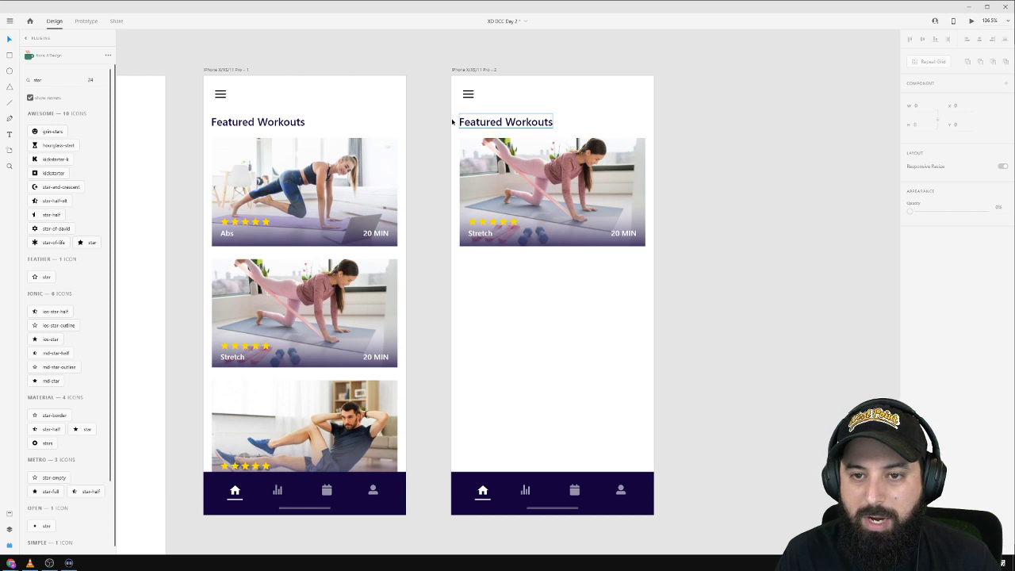
Delete the home, calendar and profile icons from the second artboard's nav bar.
left_click_drag(444, 120, 602, 264)
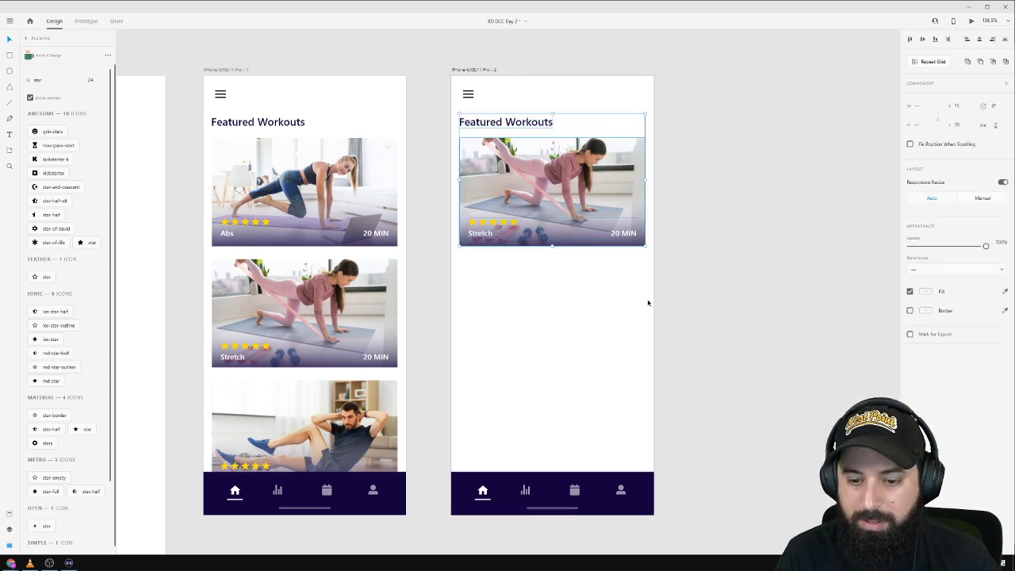
left_click(562, 498)
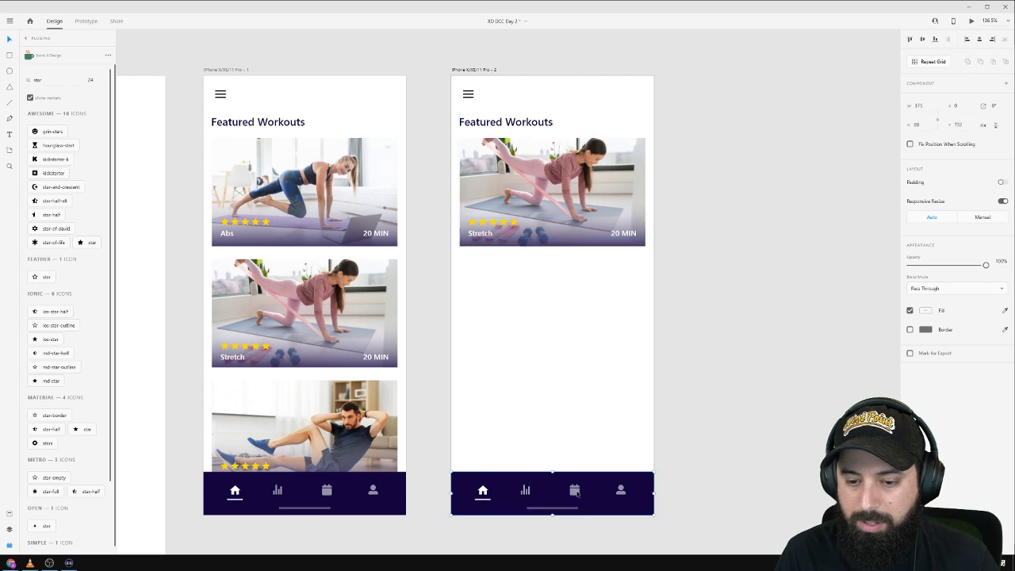
left_click(623, 492, "shift")
left_click(535, 495, "shift")
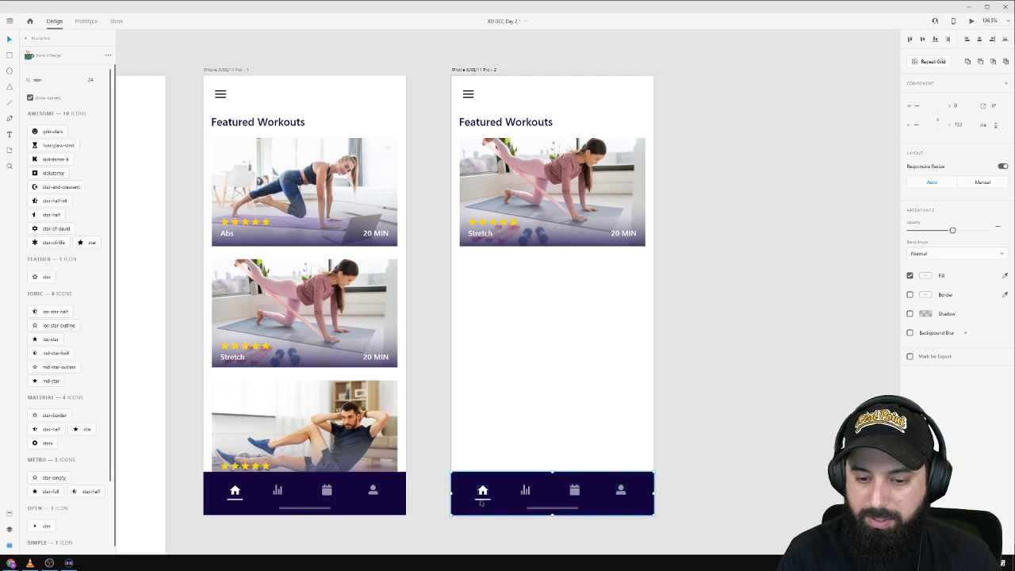
left_click(458, 507, "shift")
key("Delete")
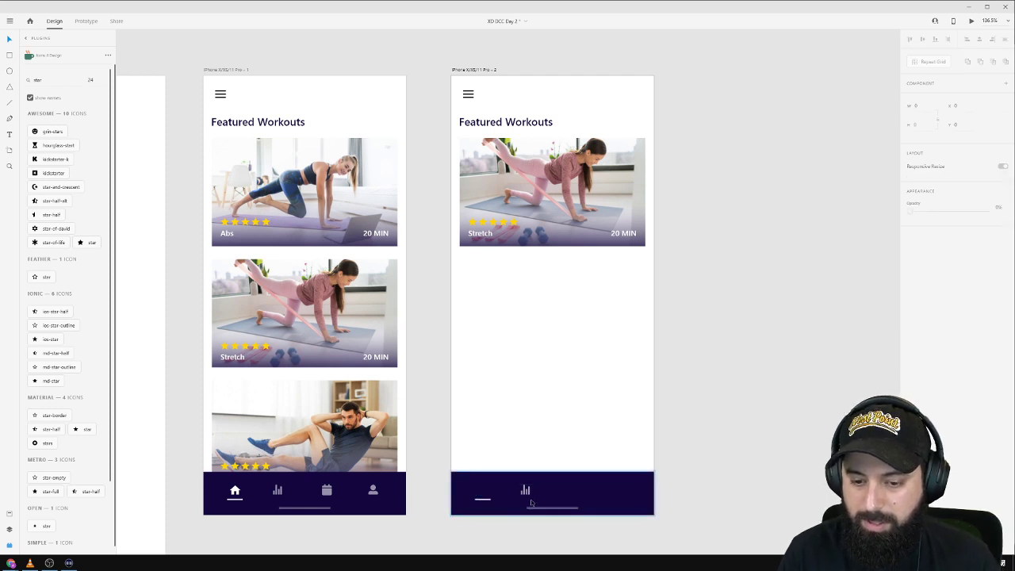
Delete the remaining bar-chart icon and the underline, leaving the bar empty.
left_click(528, 495)
left_click(525, 491)
left_click(479, 502, "shift")
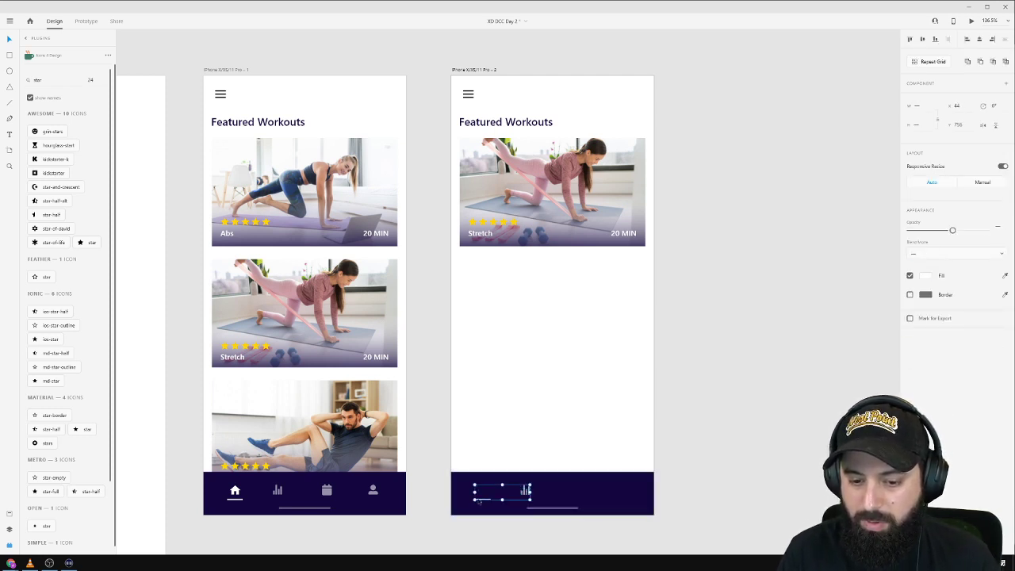
key("Delete")
left_click(498, 492)
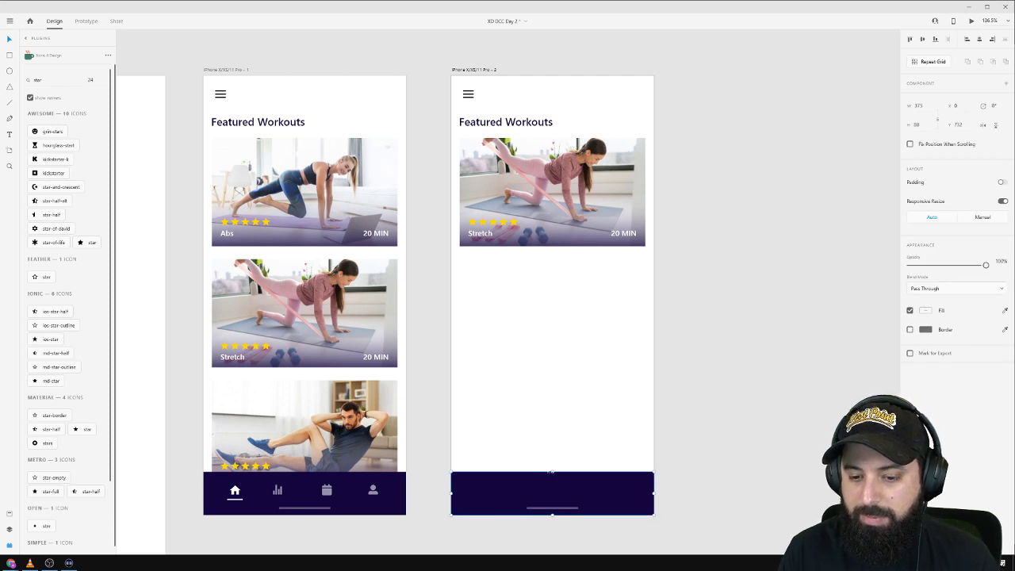
Stretch the dark nav-bar rectangle up to fill the second artboard and send it to the back.
left_click_drag(552, 470, 514, 74)
right_click(525, 219)
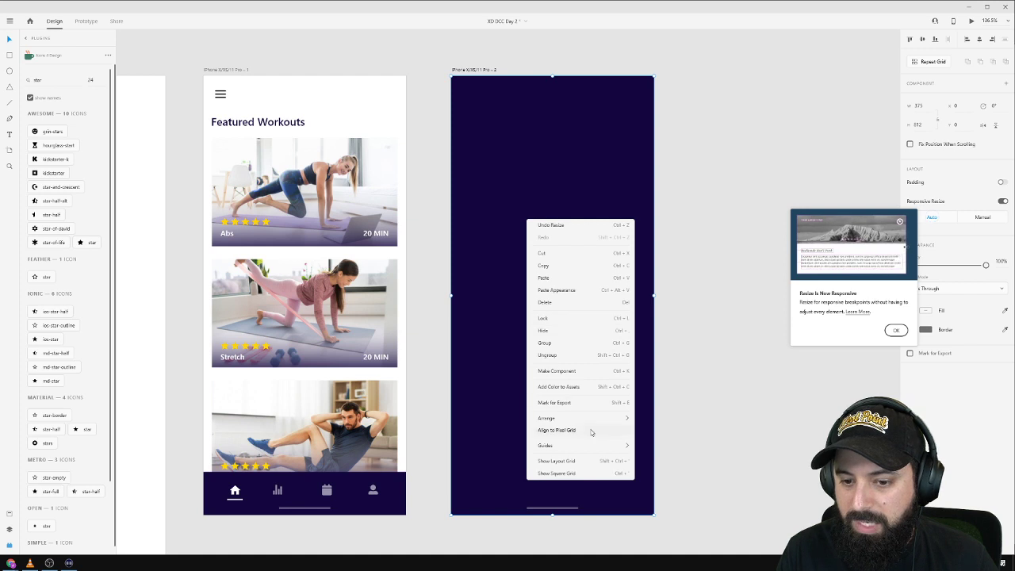
mouse_move(576, 420)
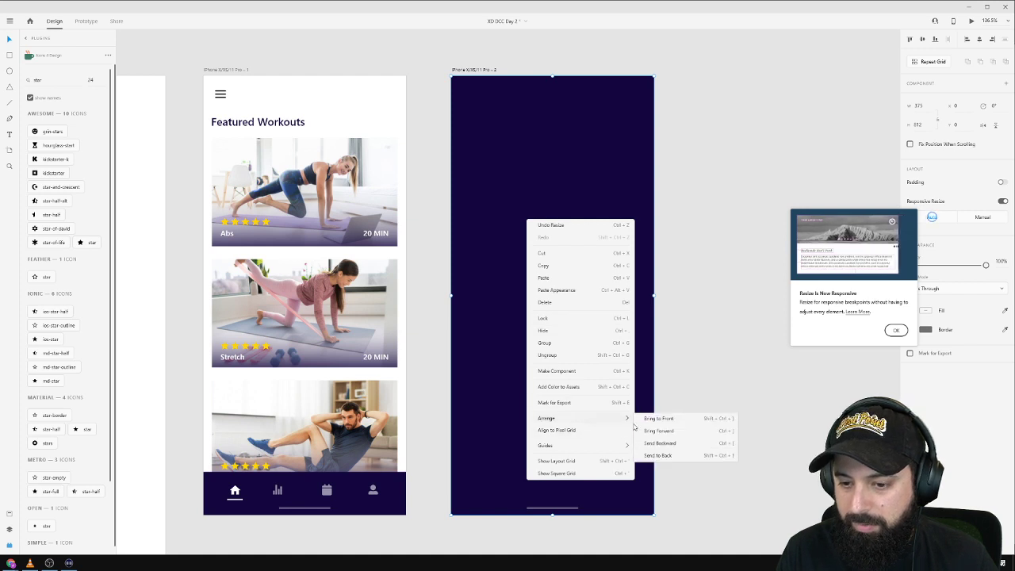
left_click(670, 456)
left_click(718, 322)
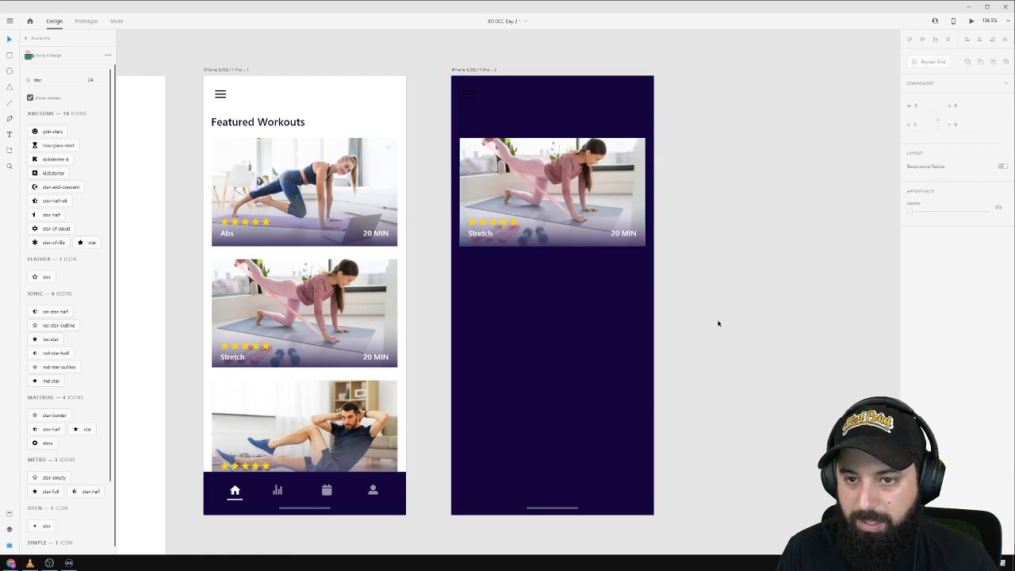
Zoom in on the three-line menu icon and delete its middle line.
left_click(469, 96)
scroll(477, 103, "up", 5)
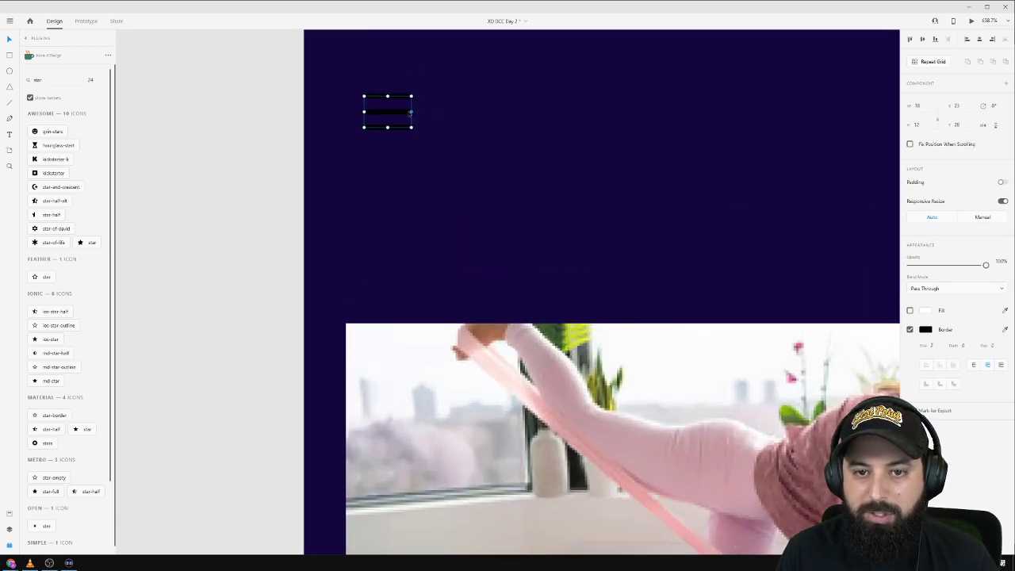
double_click(397, 114)
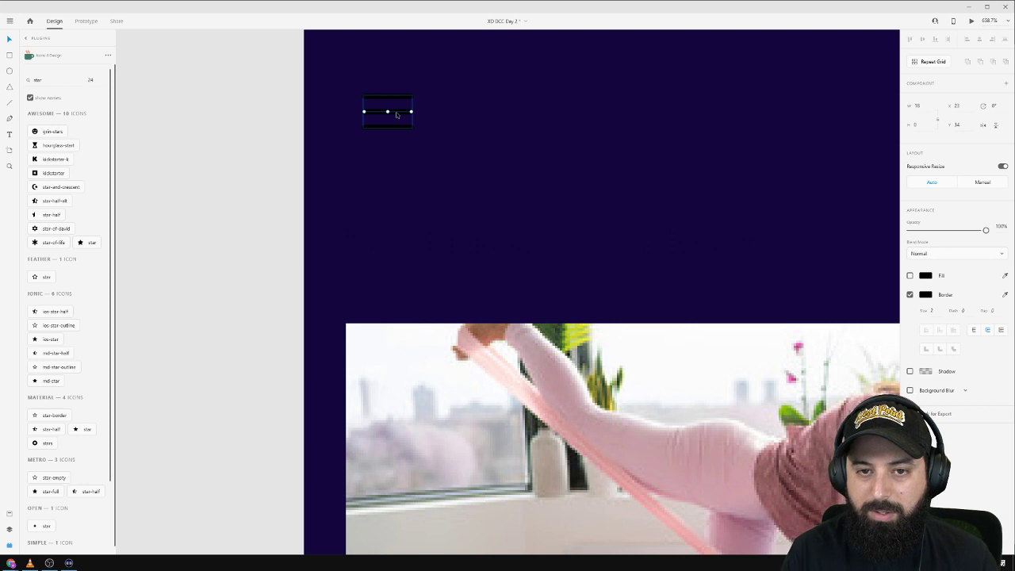
key("Delete")
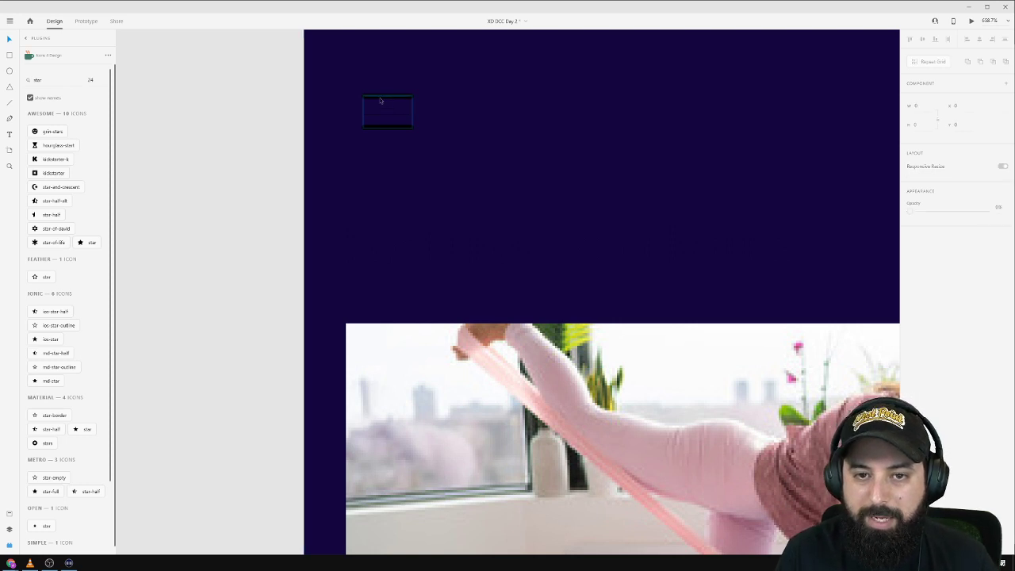
left_click(384, 99)
scroll(348, 111, "up", 4)
scroll(345, 112, "up", 2)
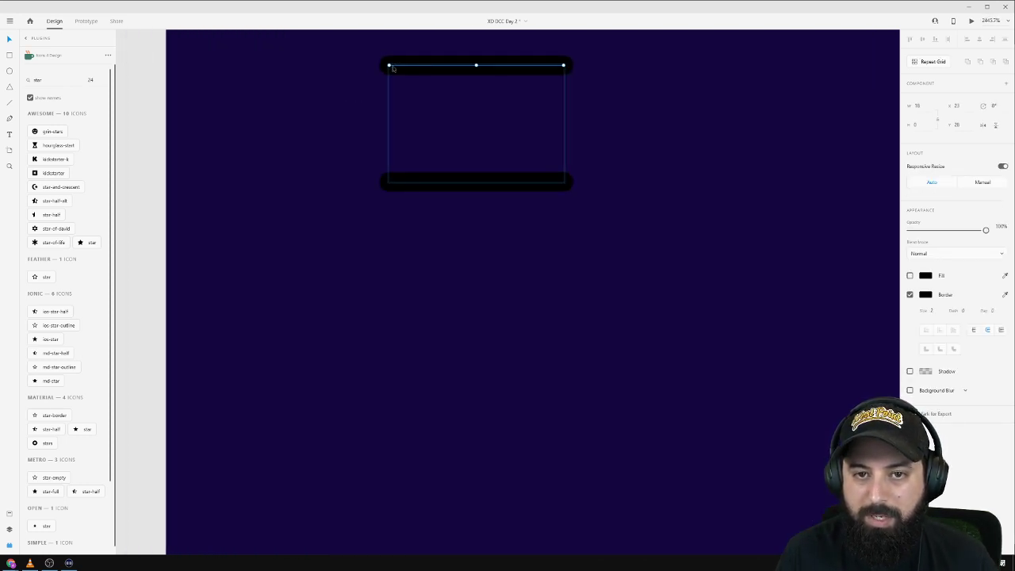
Pull the top and bottom lines' left ends to the middle to form a '<' chevron.
double_click(396, 70)
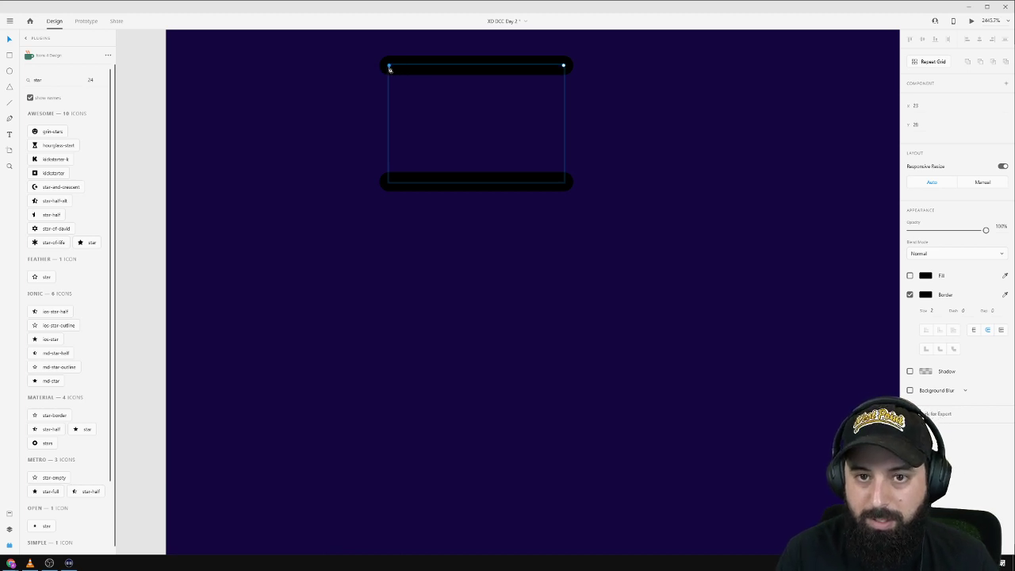
left_click_drag(390, 68, 389, 117)
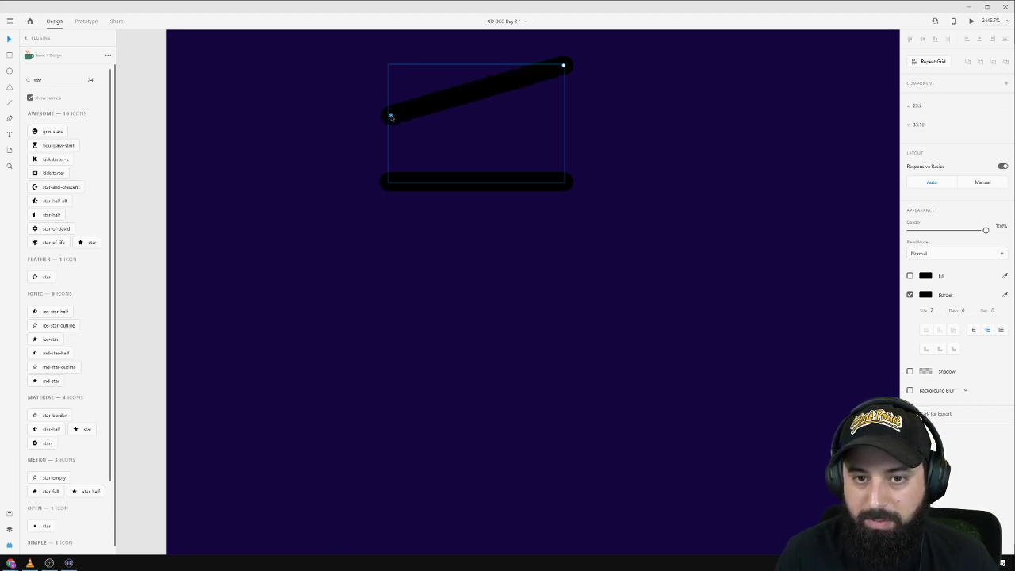
left_click(389, 182)
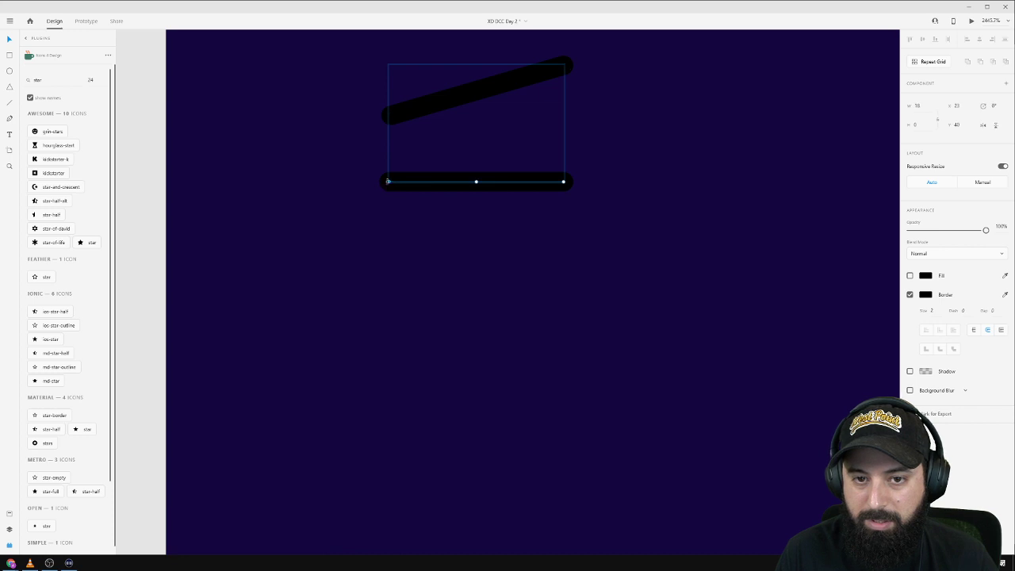
double_click(388, 181)
left_click_drag(388, 181, 392, 116)
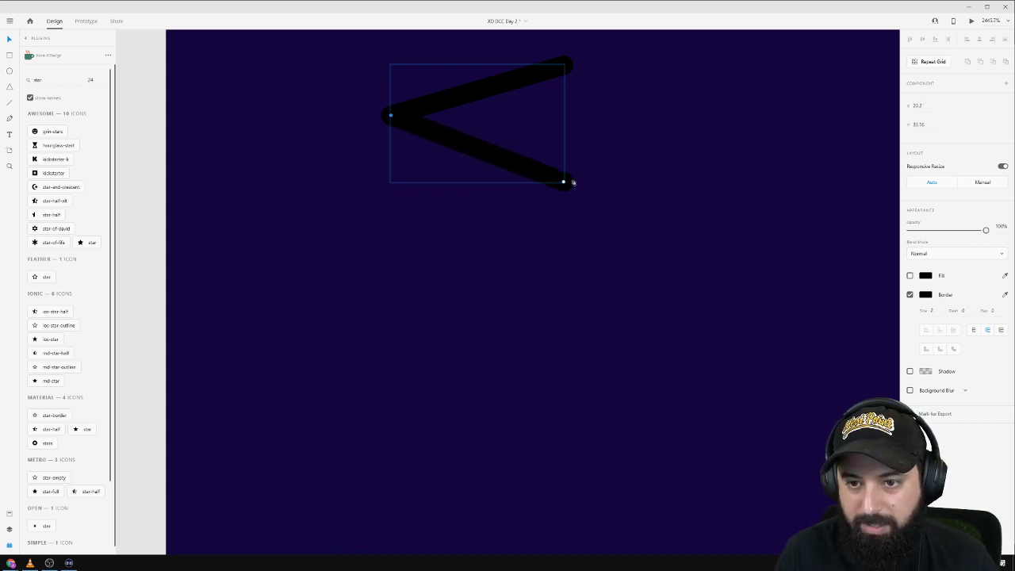
Shorten the lower and upper arms of the back arrow.
left_click_drag(564, 183, 498, 178)
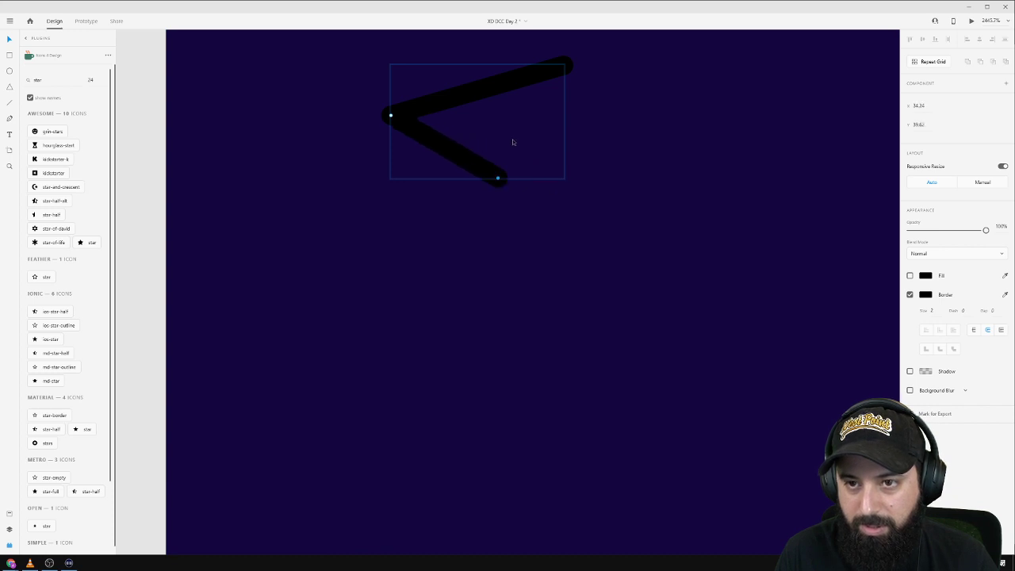
left_click(563, 67)
double_click(562, 68)
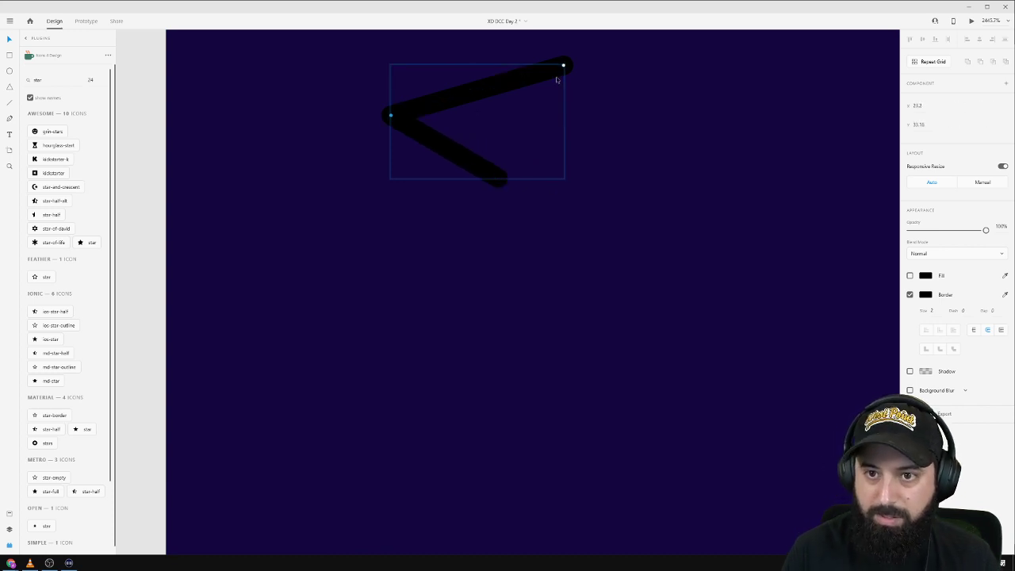
left_click_drag(563, 66, 501, 71)
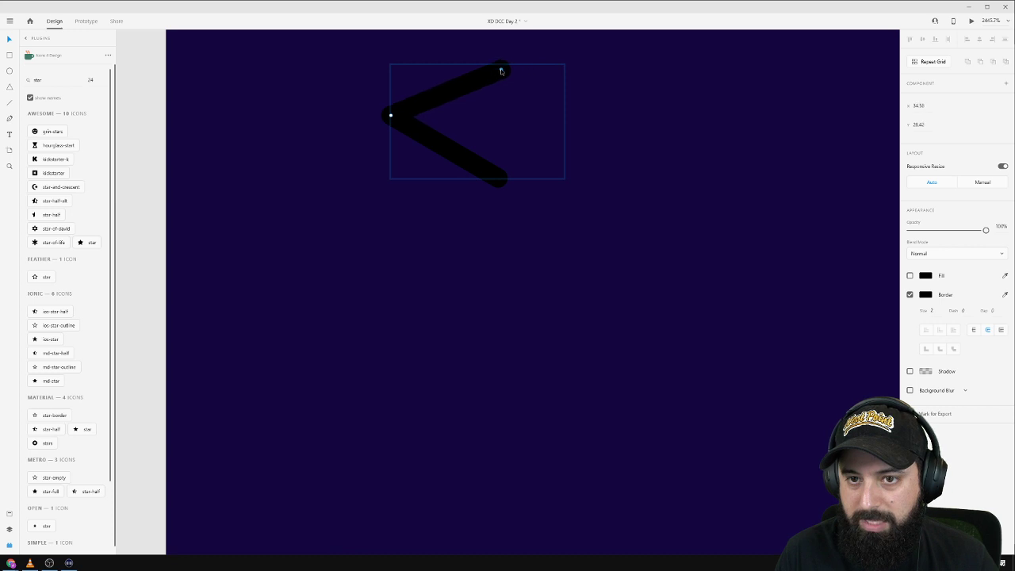
left_click(681, 98)
scroll(682, 100, "down", 10)
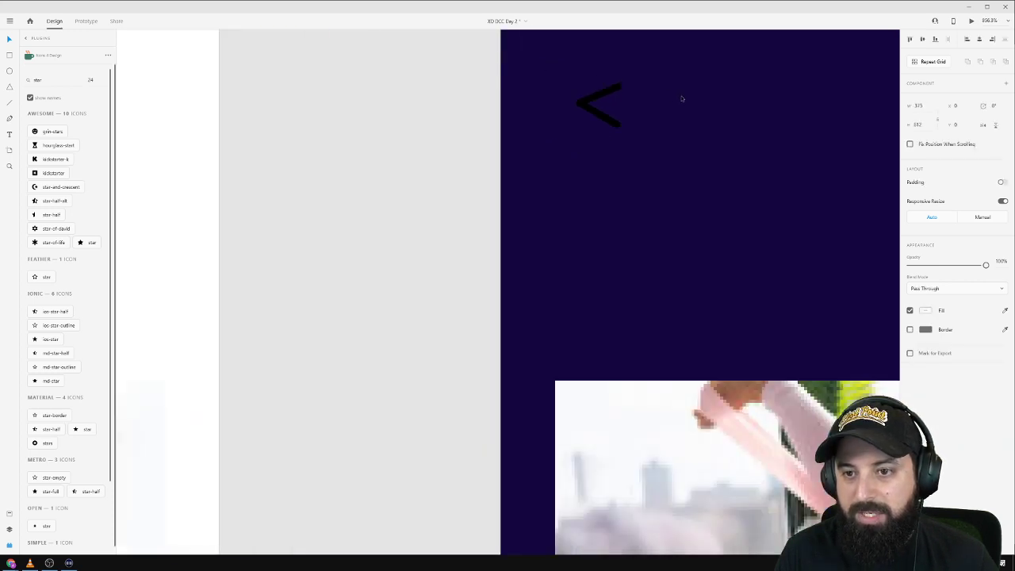
scroll(499, 119, "down", 4)
Set the back arrow's border colour to white.
left_click_drag(677, 71, 501, 89)
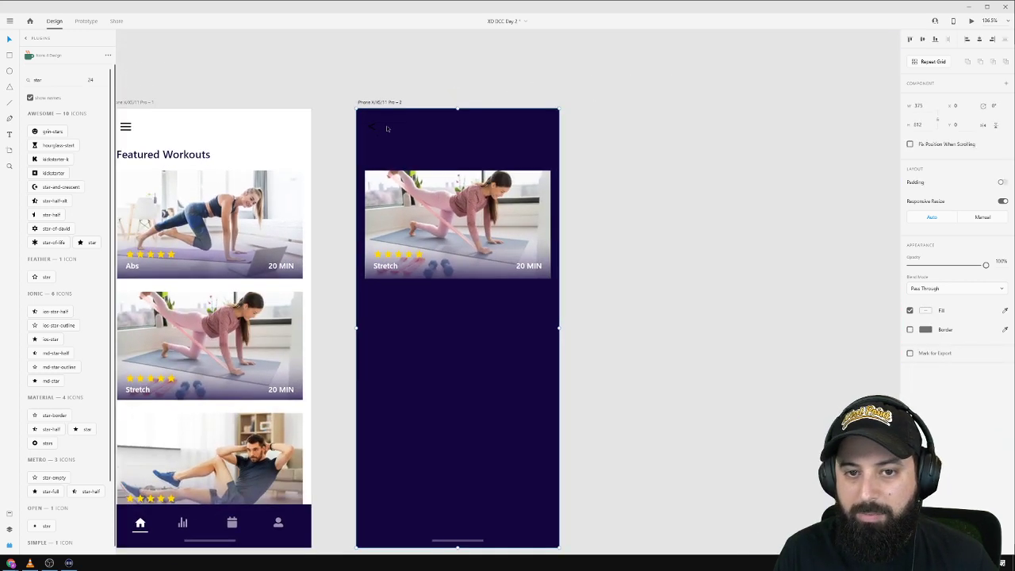
left_click(373, 128)
left_click(925, 330)
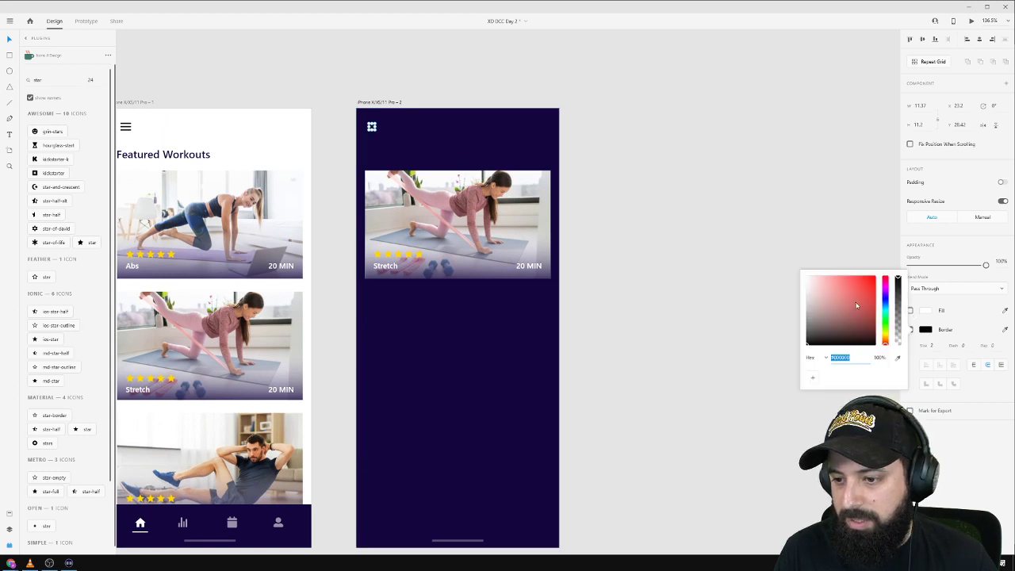
left_click(725, 172)
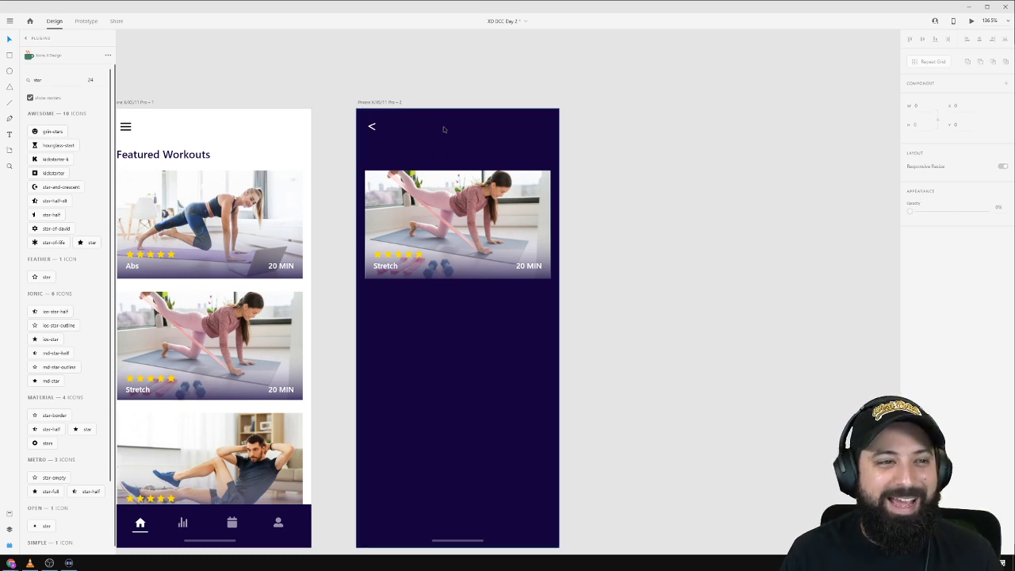
Move the Stretch card about 60 px lower on the dark artboard.
left_click(452, 220)
scroll(479, 329, "down", 2)
left_click(481, 385)
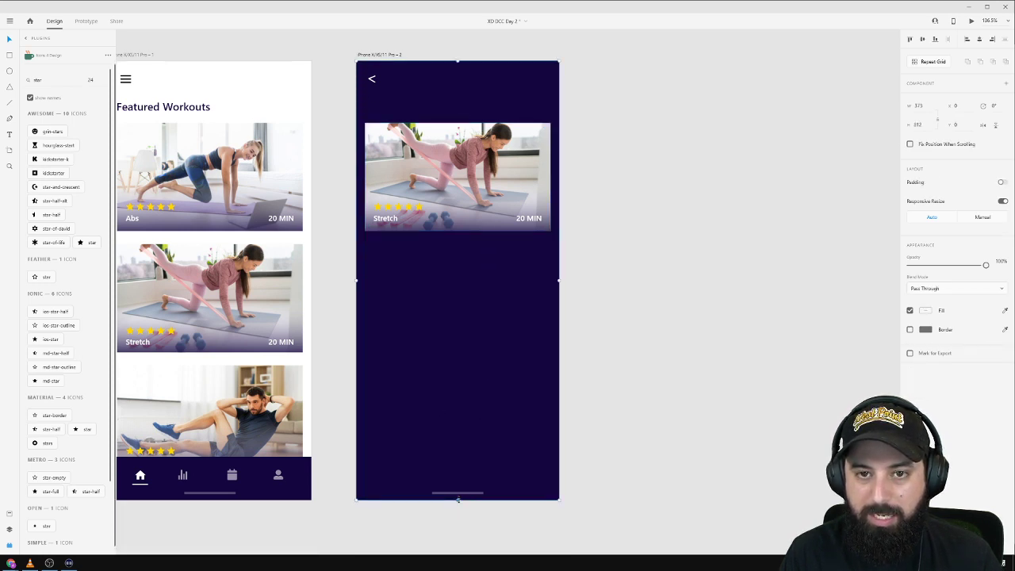
left_click(448, 145)
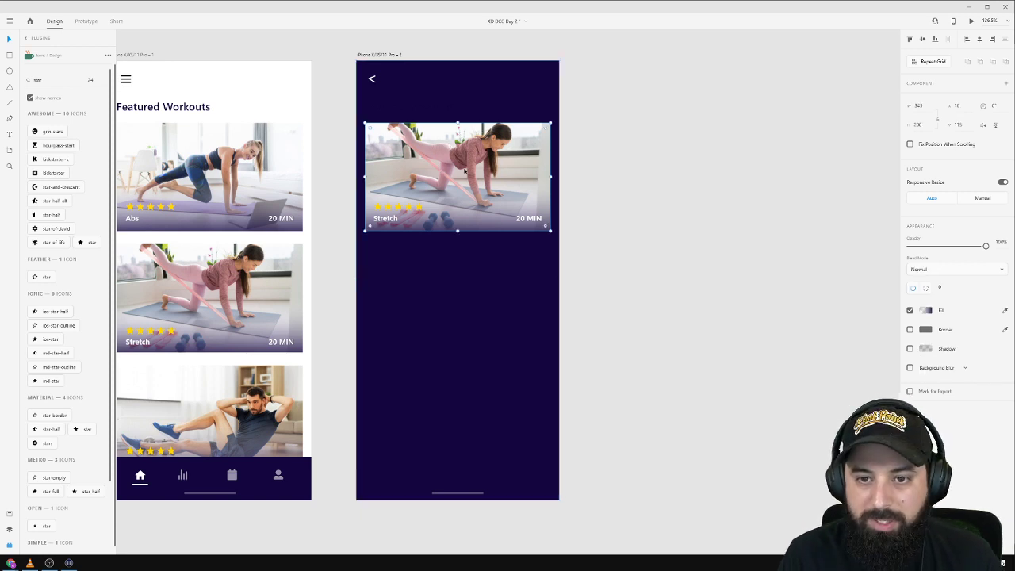
left_click(634, 139)
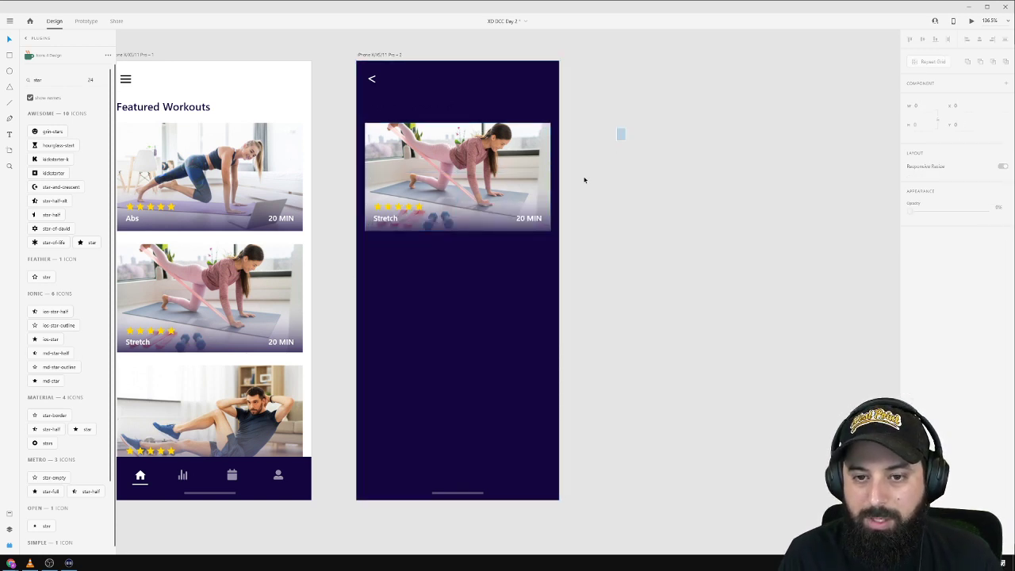
left_click(533, 204)
left_click_drag(464, 190, 463, 239)
Copy the Featured Workouts title onto the second artboard and make it white.
left_click(161, 114)
key("ctrl+c")
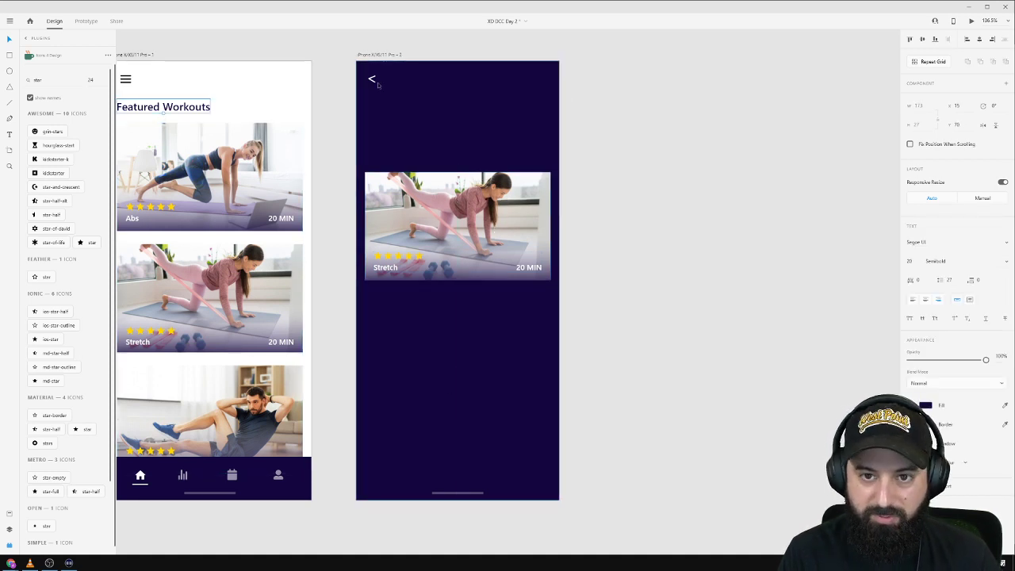
key("ctrl+v")
left_click(925, 405)
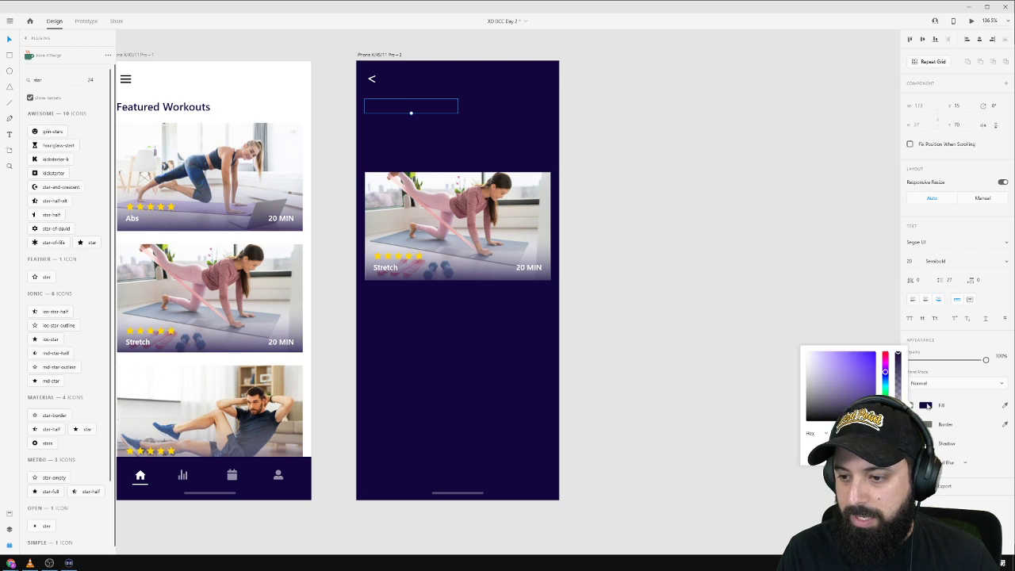
left_click_drag(833, 372, 702, 301)
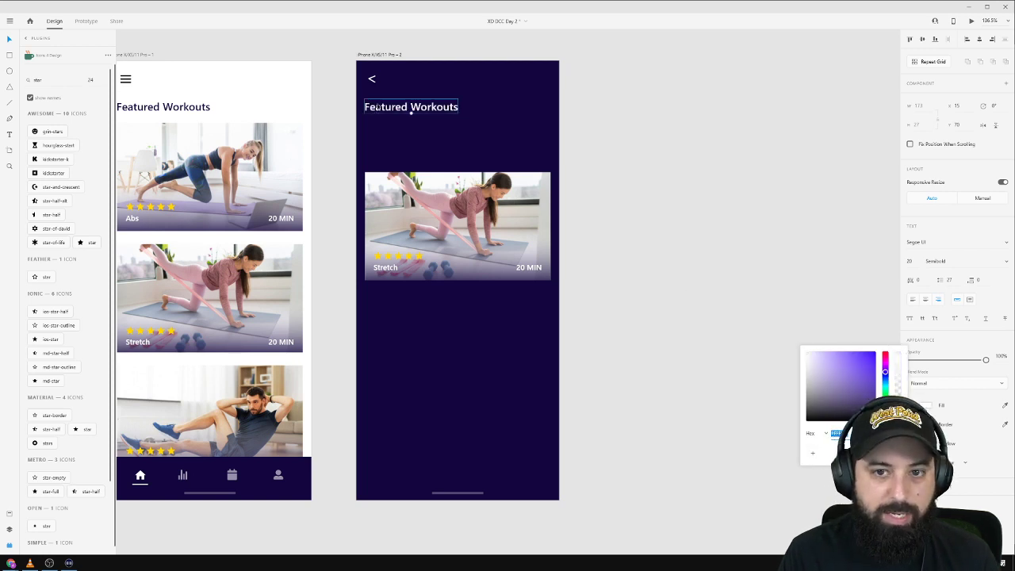
Replace the copied heading's text with 'Stretch Workout'.
double_click(404, 111)
key("ctrl+a")
type("Stret")
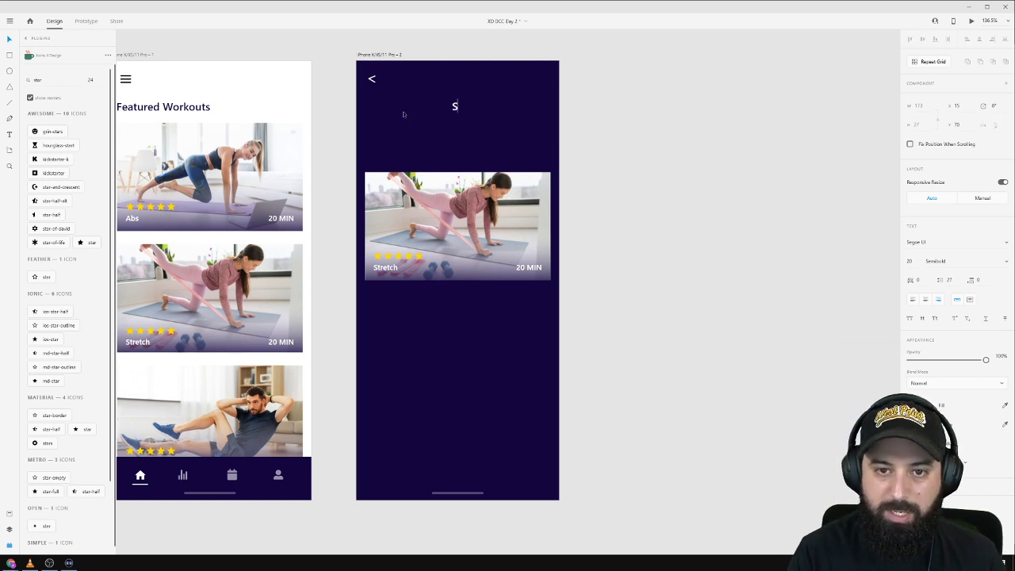
key("BackSpace")
key("BackSpace")
left_click(684, 120)
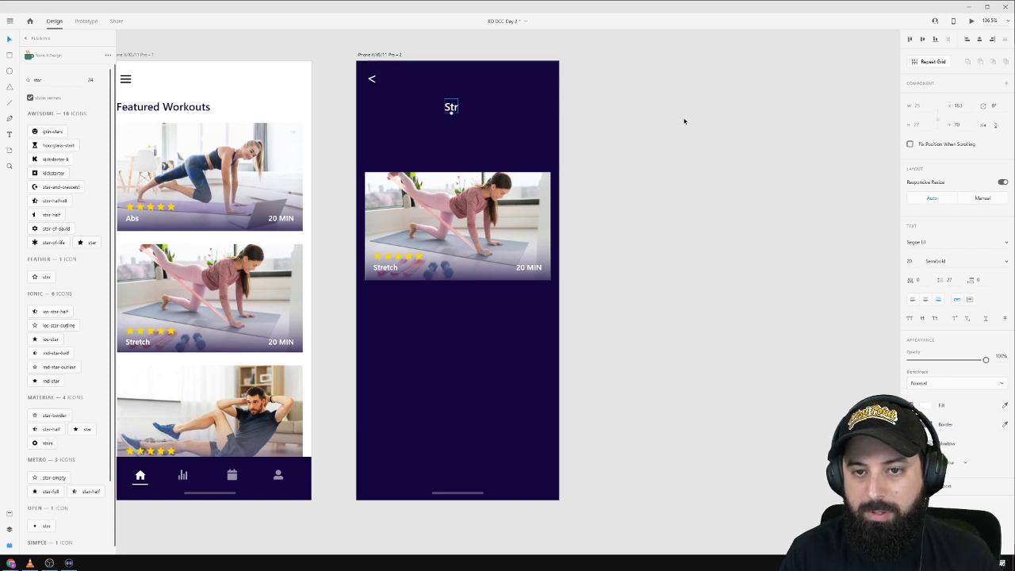
key("ctrl+z")
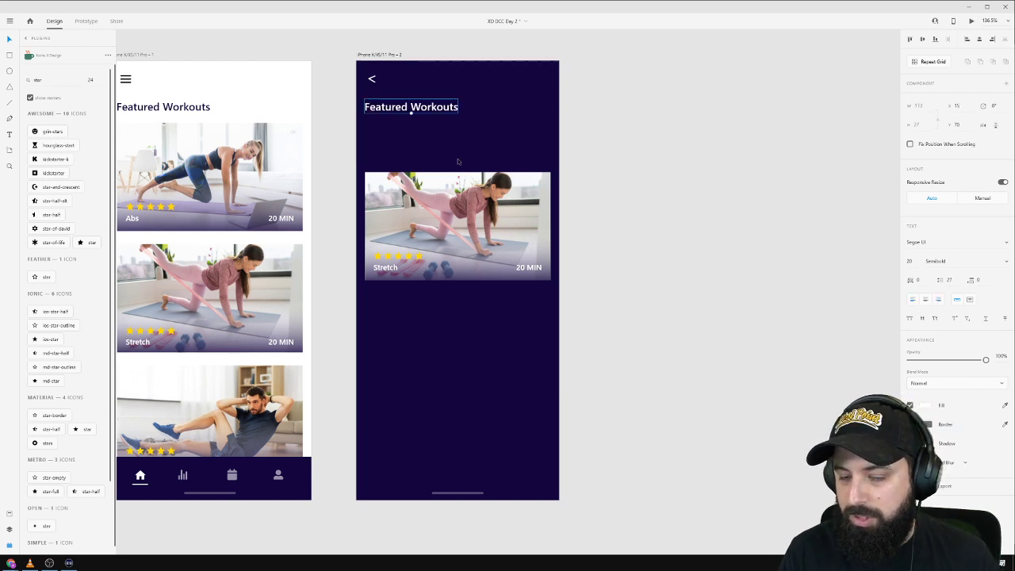
double_click(393, 109)
key("ctrl+a")
type("S")
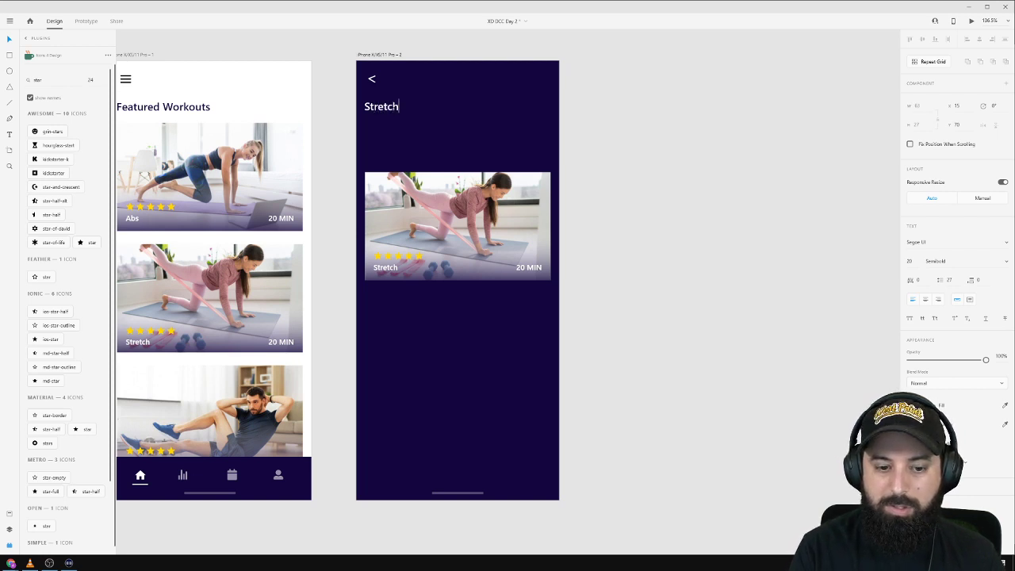
type("tretch ")
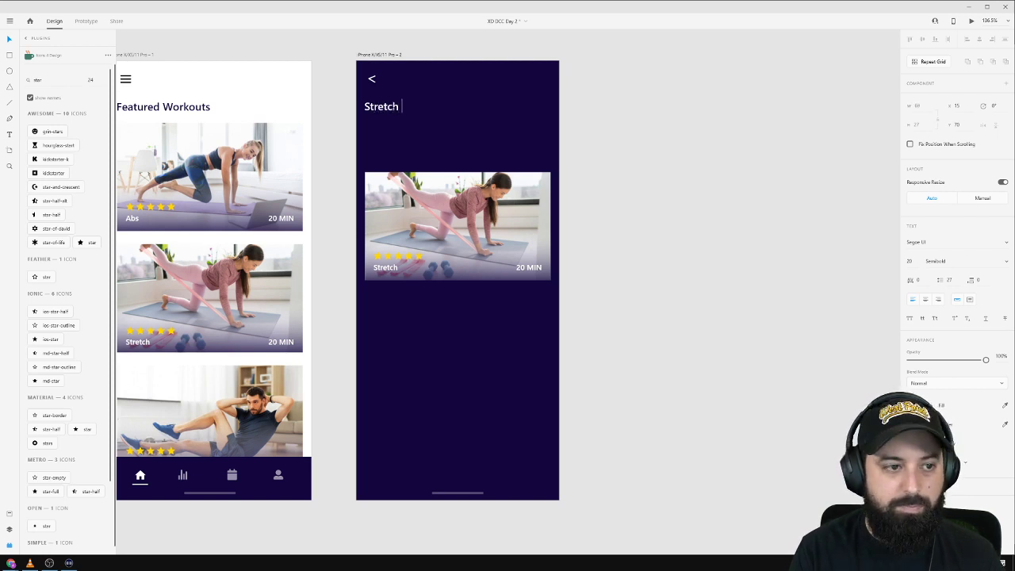
type("Workout")
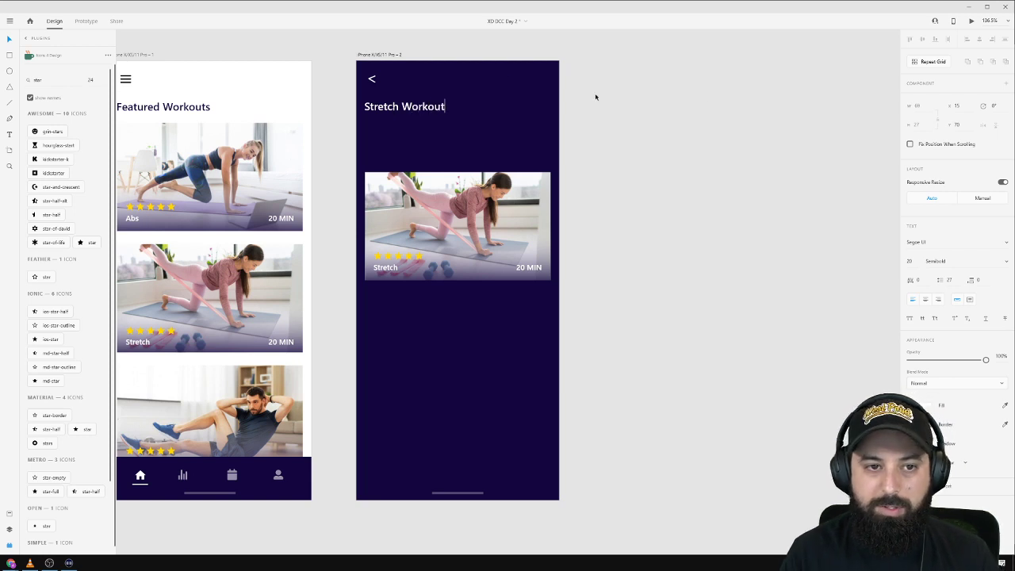
key("Escape")
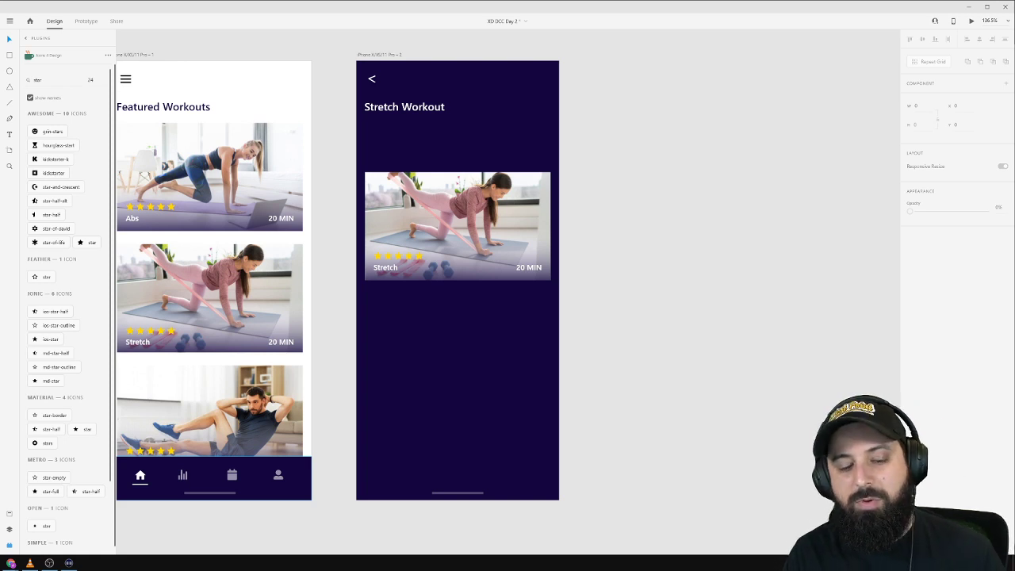
Drag the Stretch card on the second artboard up toward the Stretch Workout heading.
left_click(298, 299)
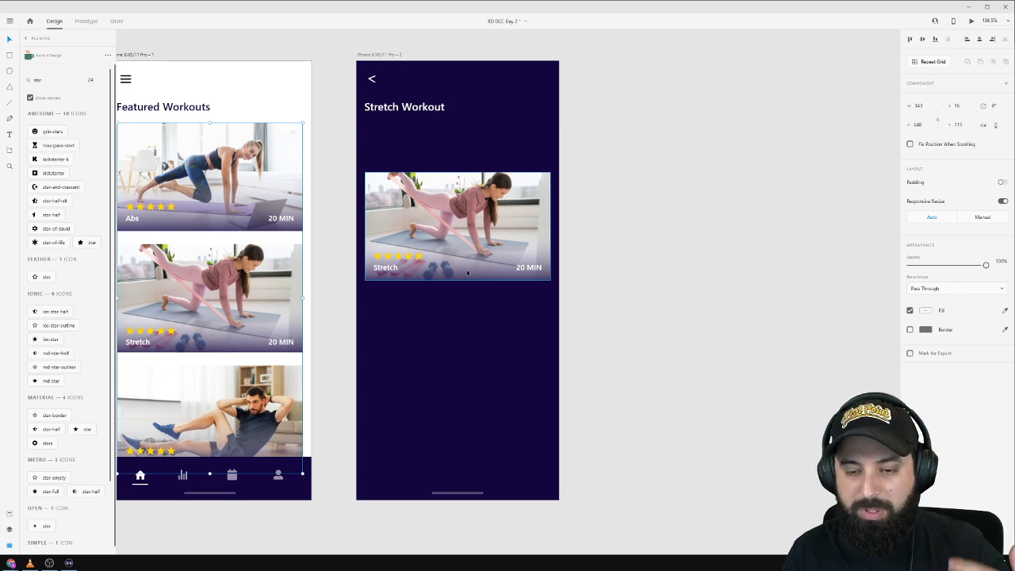
left_click_drag(437, 262, 462, 300)
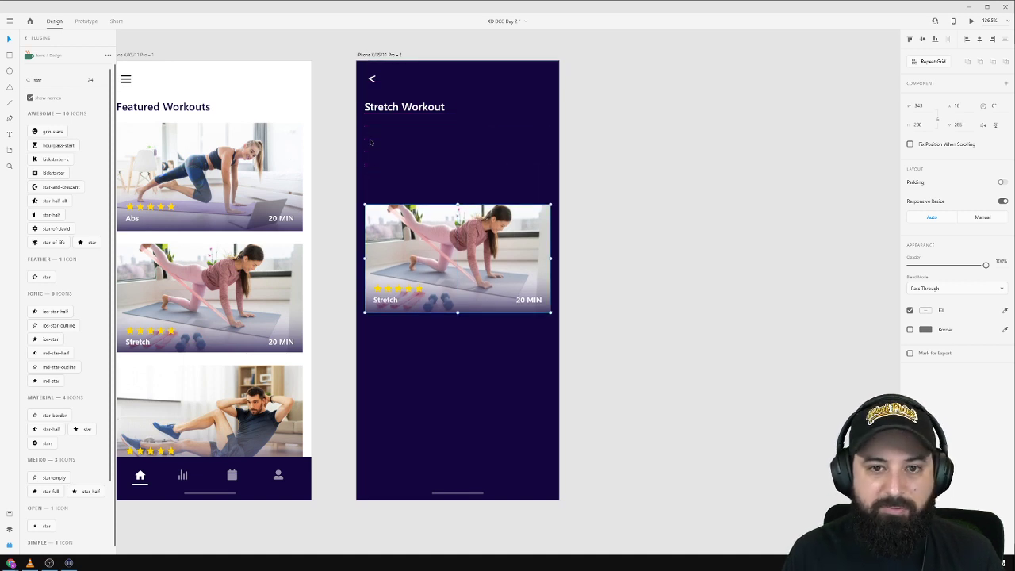
left_click(380, 110)
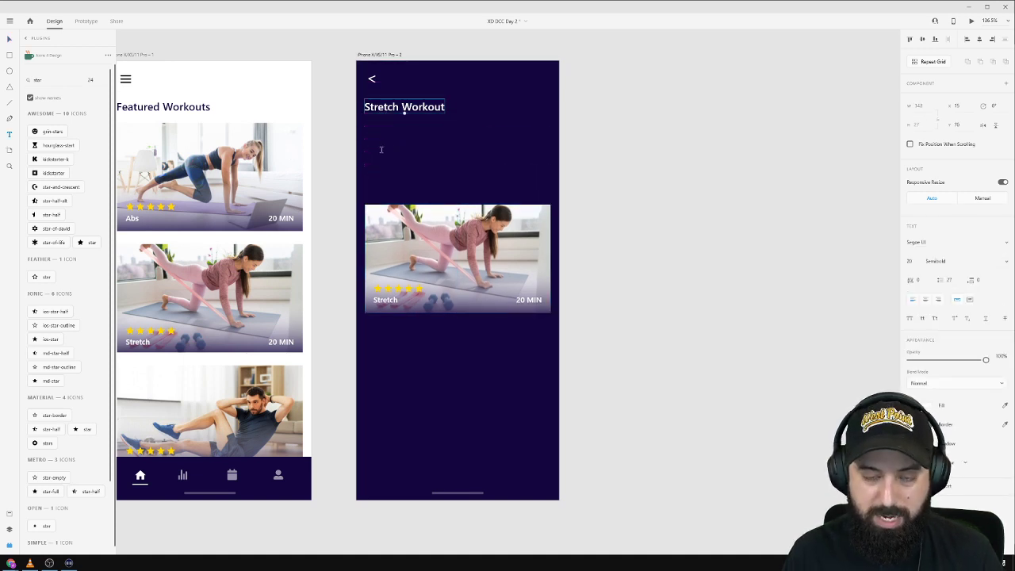
Add a 14 pt 'Duration' label just below the Stretch Workout heading.
left_click(365, 131)
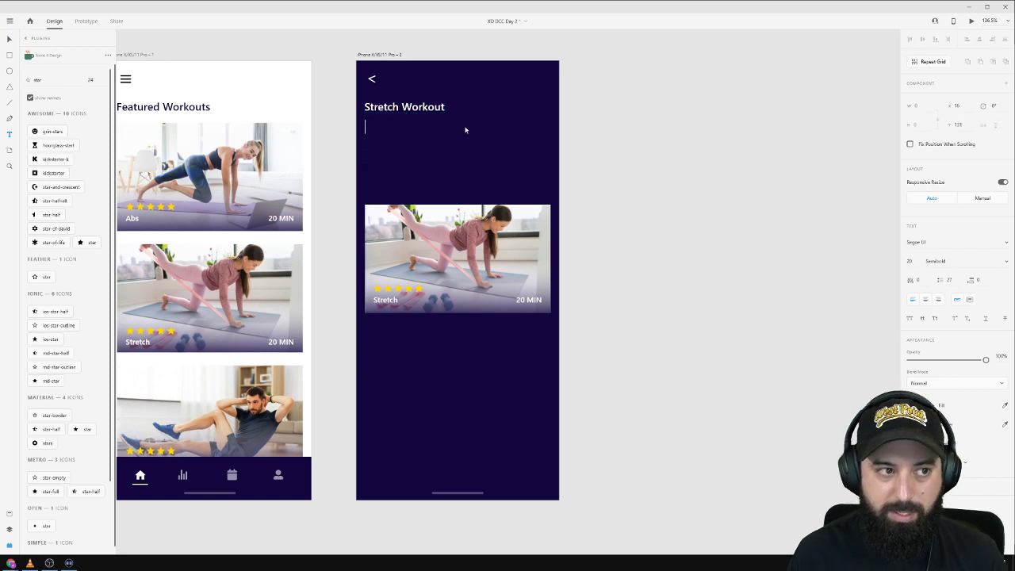
type("Duration")
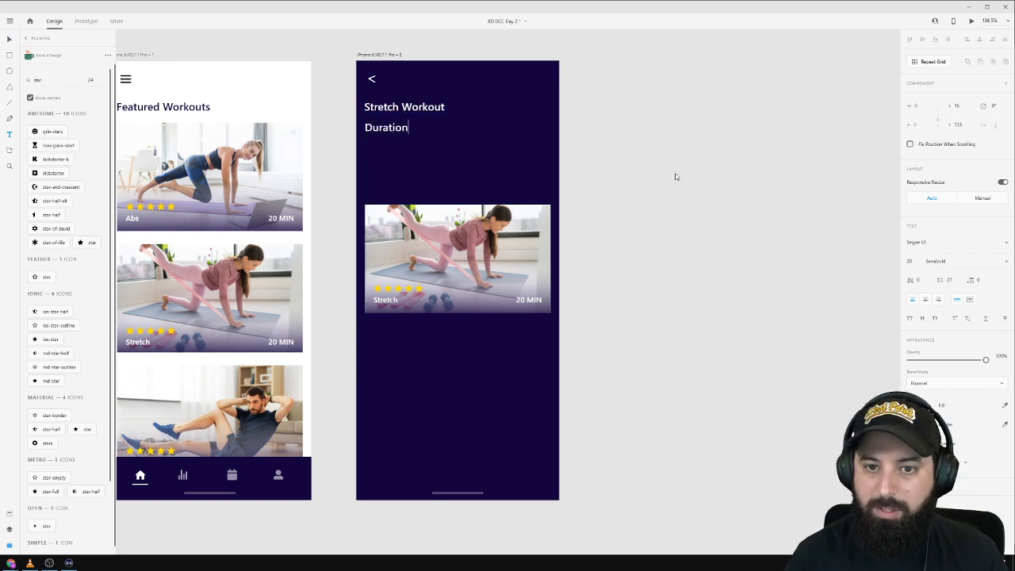
key("Escape")
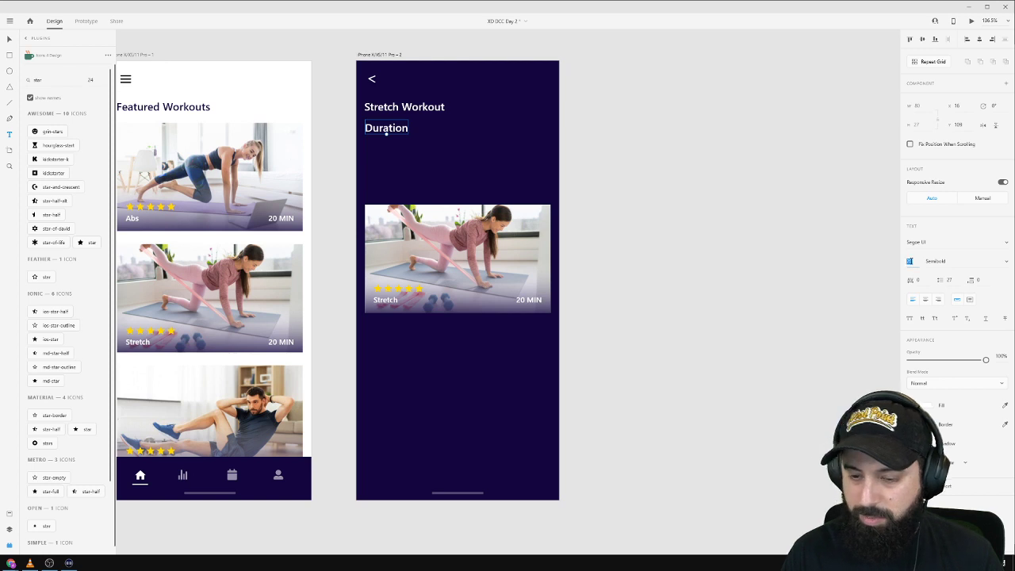
key("Return")
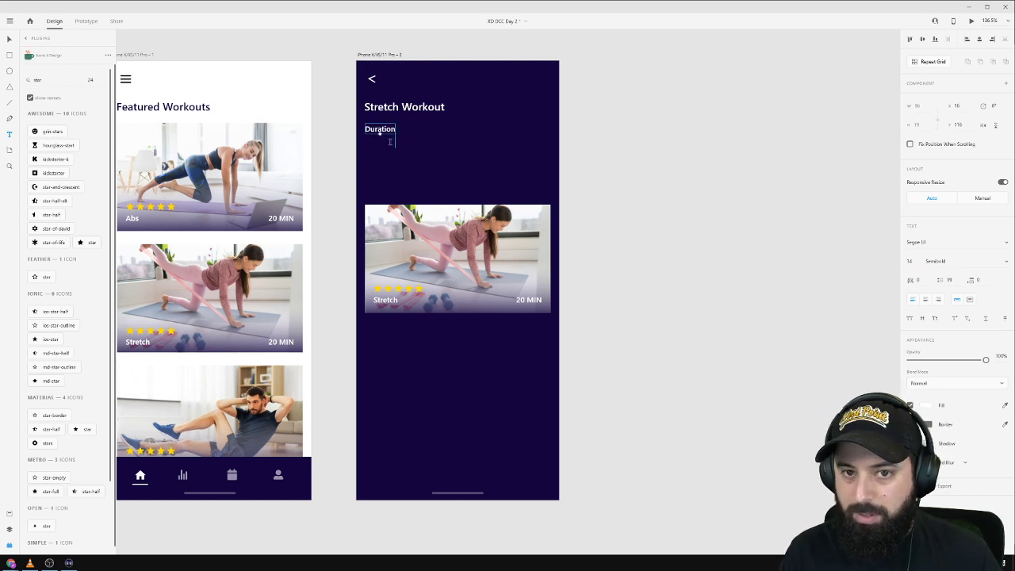
left_click(728, 156)
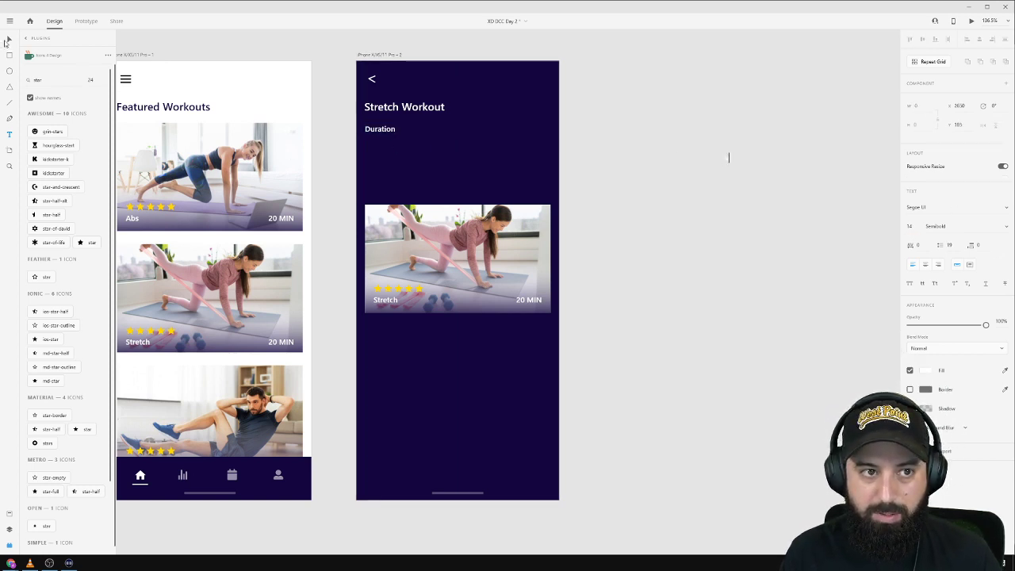
left_click(9, 40)
left_click_drag(374, 130, 447, 125)
Turn the copied label into 'Exercises' and lower both labels' opacity.
double_click(446, 125)
type("Exerc")
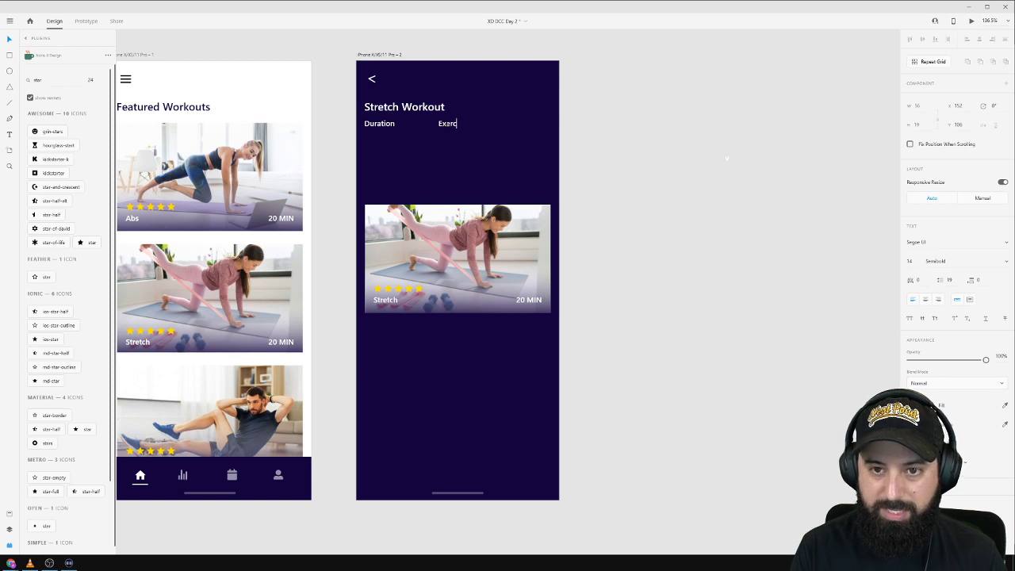
key("BackSpace")
key("BackSpace")
key("BackSpace")
key("BackSpace")
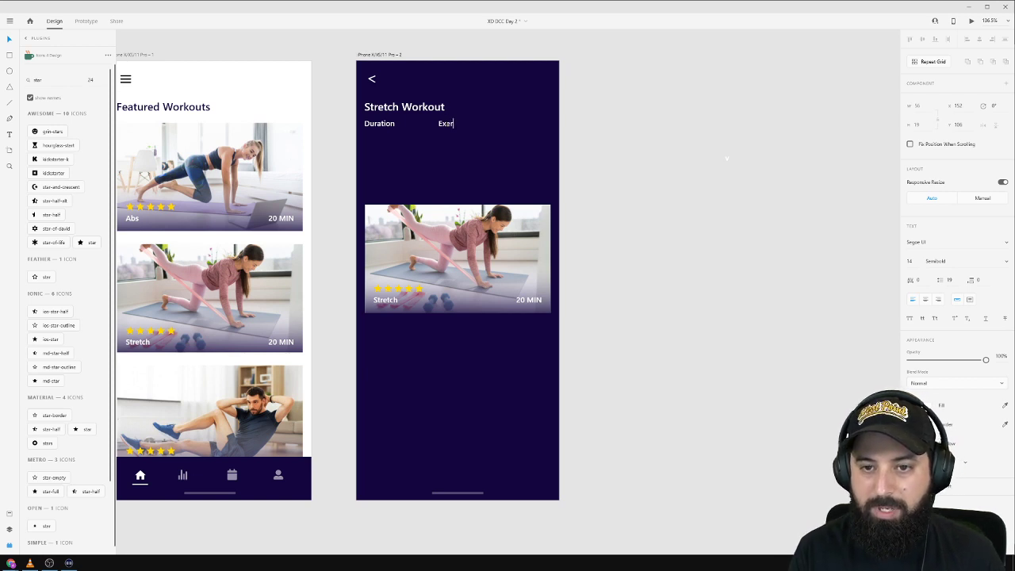
key("Escape")
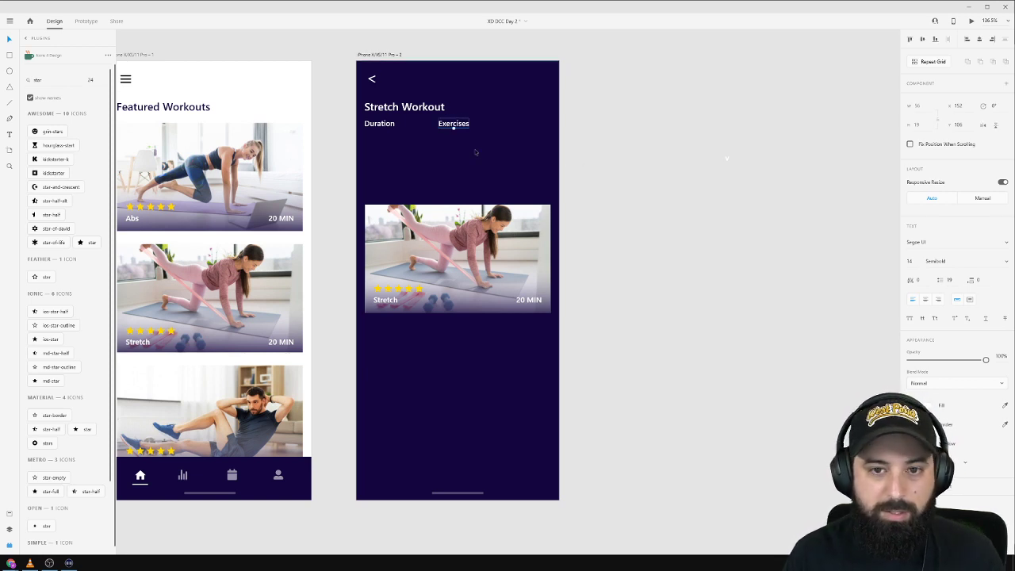
left_click(383, 120, "shift")
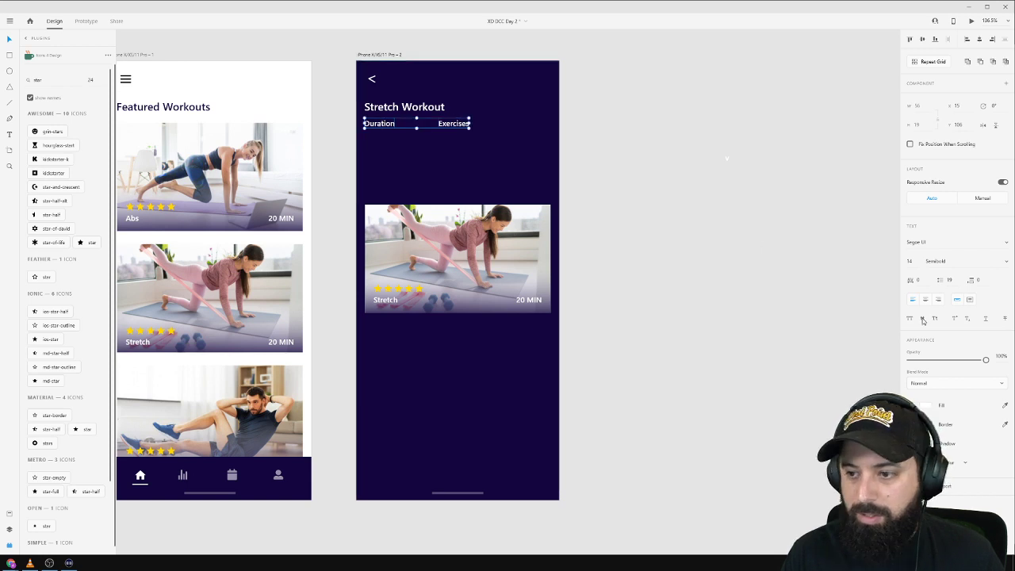
left_click_drag(985, 360, 952, 360)
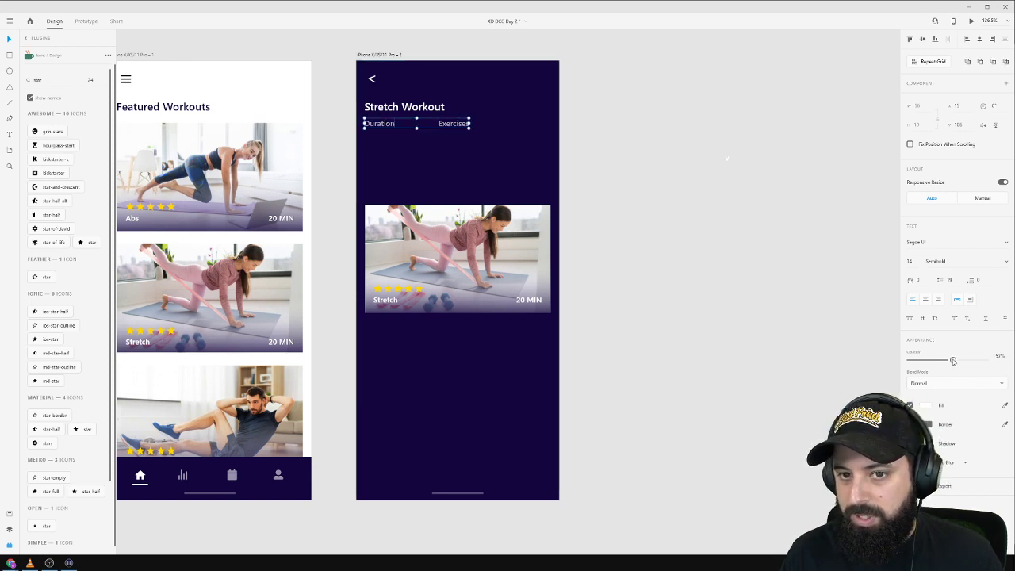
left_click_drag(668, 121, 786, 225)
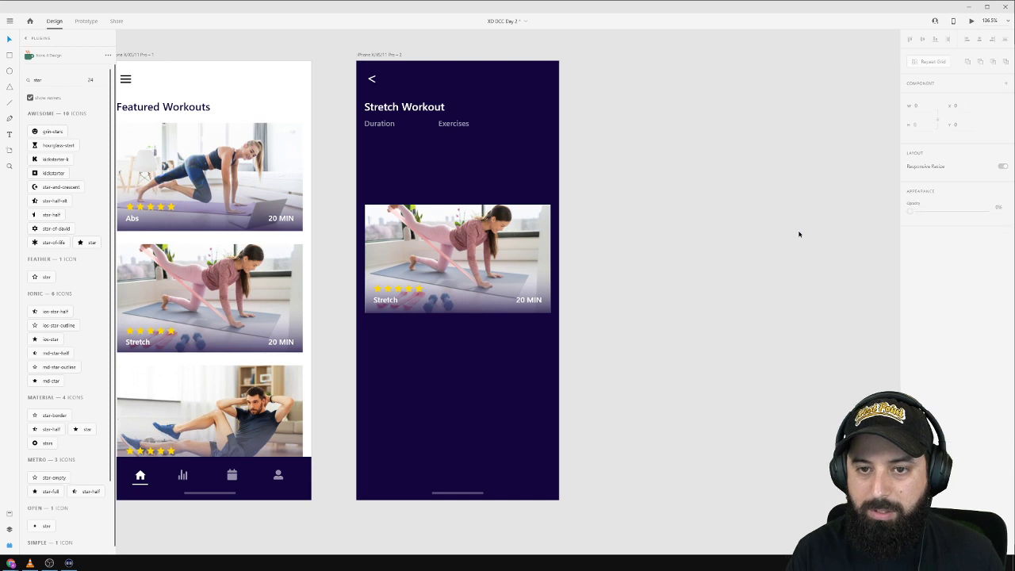
Shift the Duration and Exercises labels down and duplicate the row beneath them.
left_click(378, 125)
left_click(449, 124, "shift")
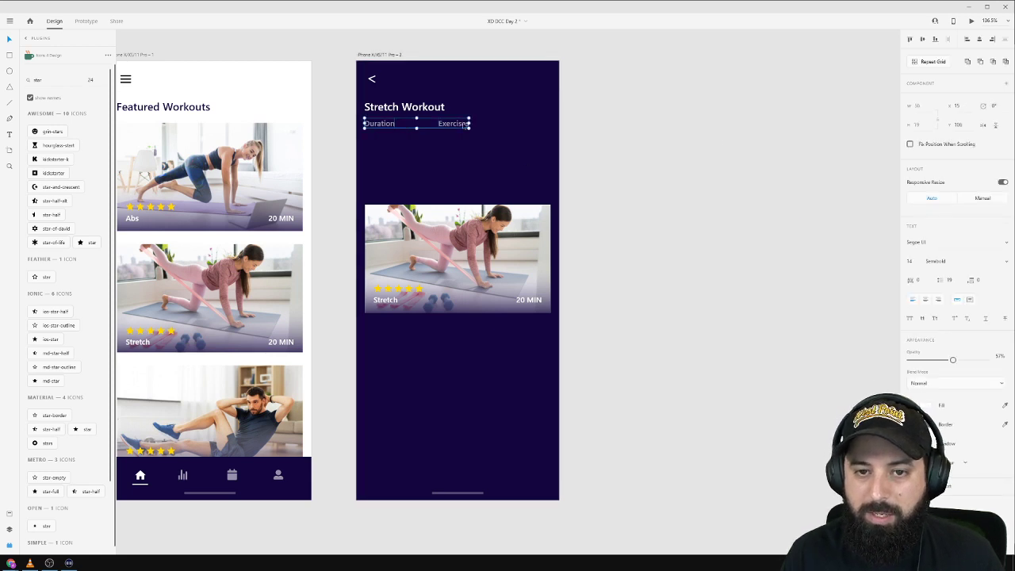
left_click_drag(464, 125, 465, 145)
left_click(512, 144)
left_click(386, 129)
left_click(464, 131, "shift")
left_click(402, 175)
Change the duplicated row to '20 min' and '6', then search the icons for a clock.
left_click(387, 145)
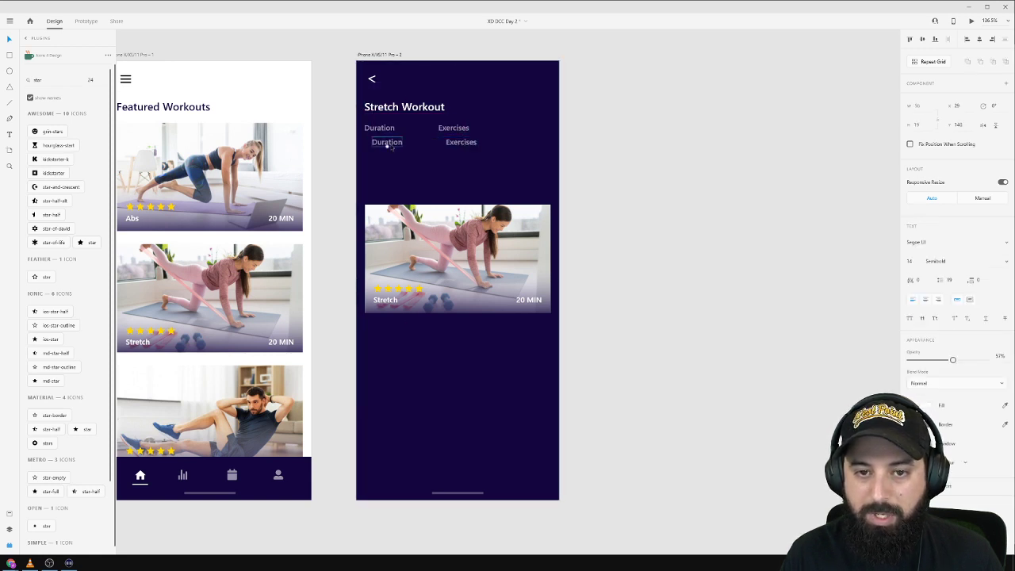
double_click(388, 143)
type("20")
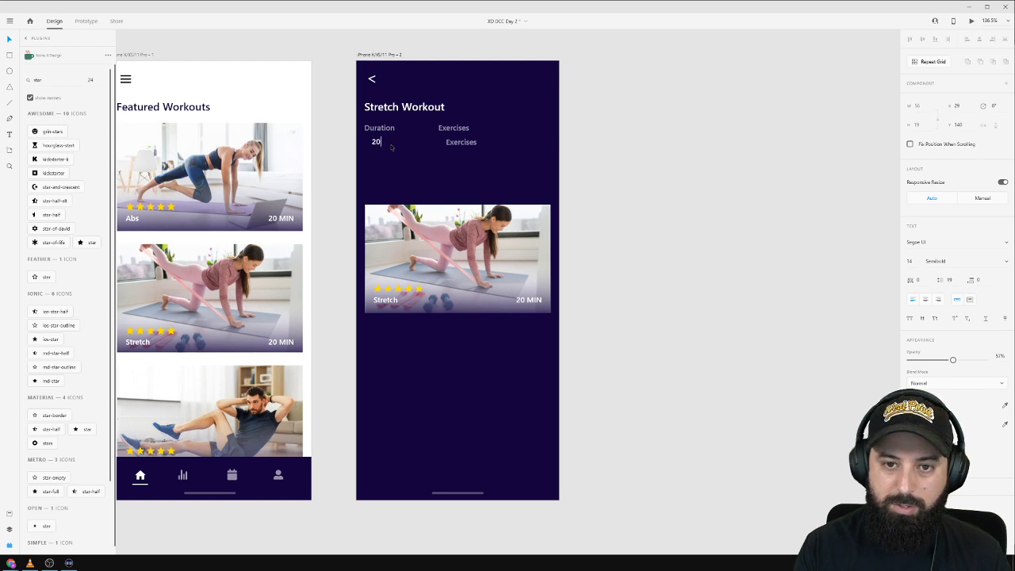
type(" min")
key("Escape")
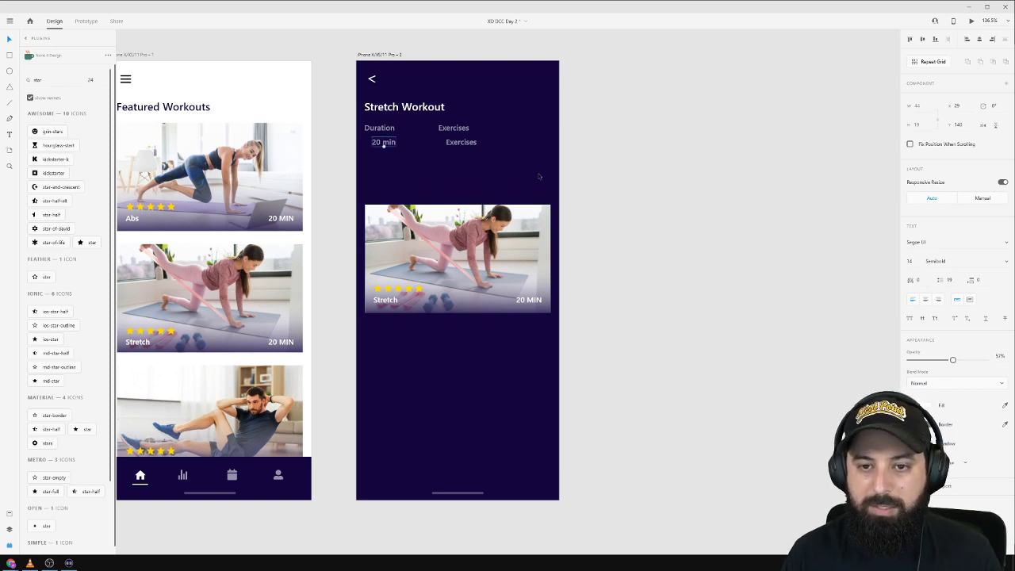
double_click(461, 144)
type("6")
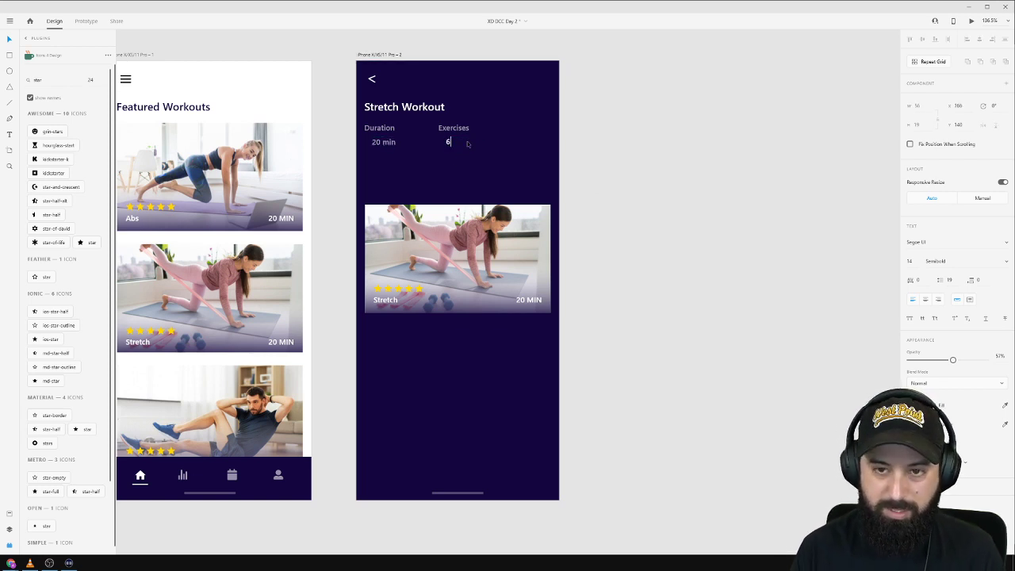
key("Escape")
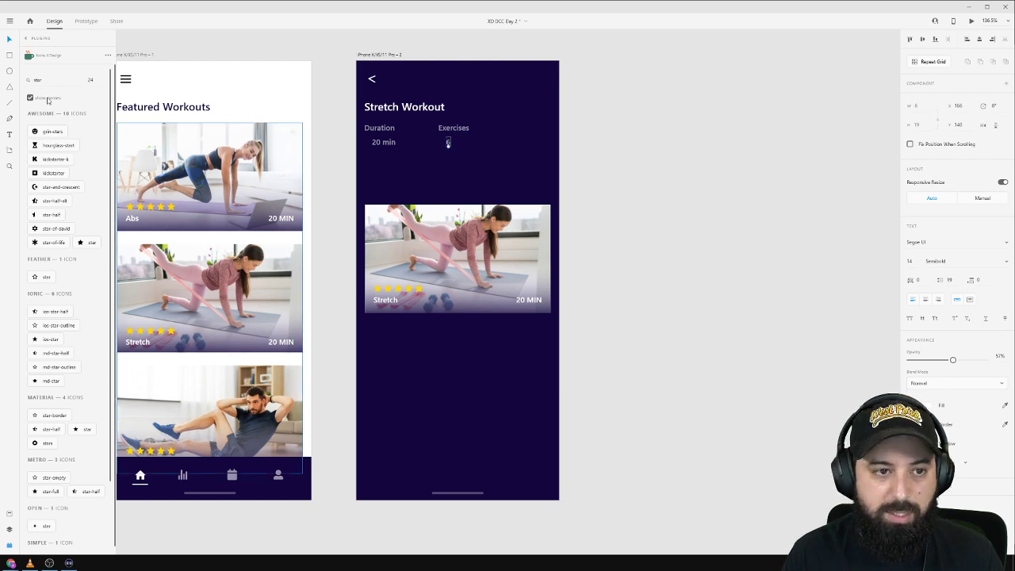
double_click(44, 82)
type("ti")
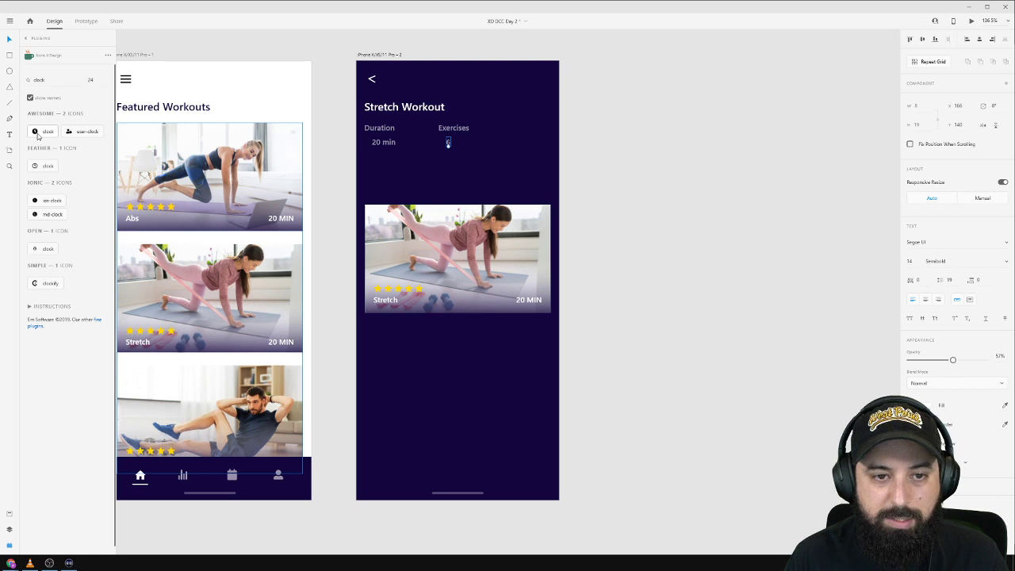
Insert the Feather-style clock icon and place it beside 20 min.
left_click(35, 132)
left_click_drag(364, 72, 389, 167)
left_click(372, 161)
left_click(44, 166)
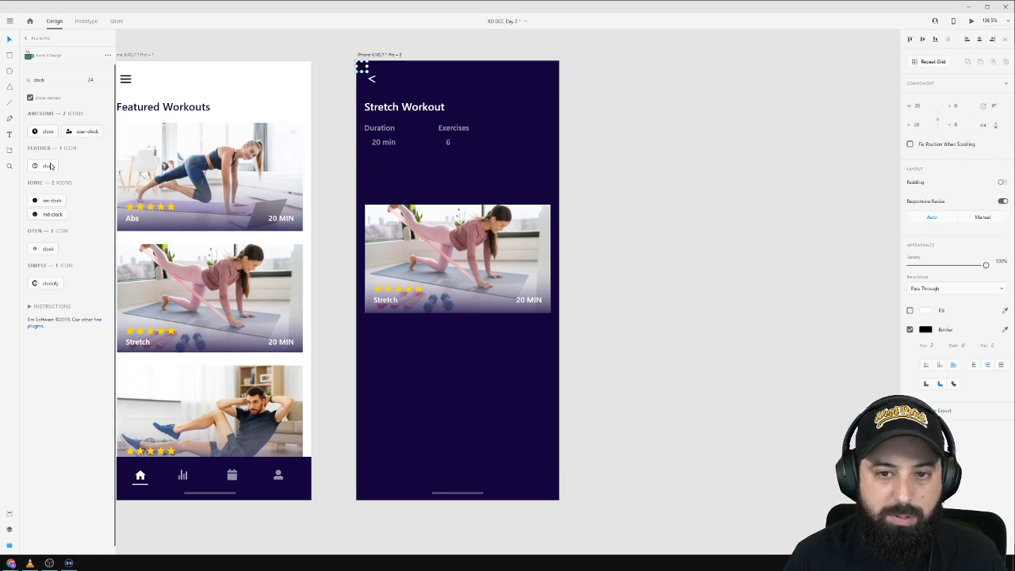
scroll(371, 77, "up", 3, "ctrl")
scroll(371, 77, "up", 3, "ctrl")
left_click_drag(343, 50, 369, 263)
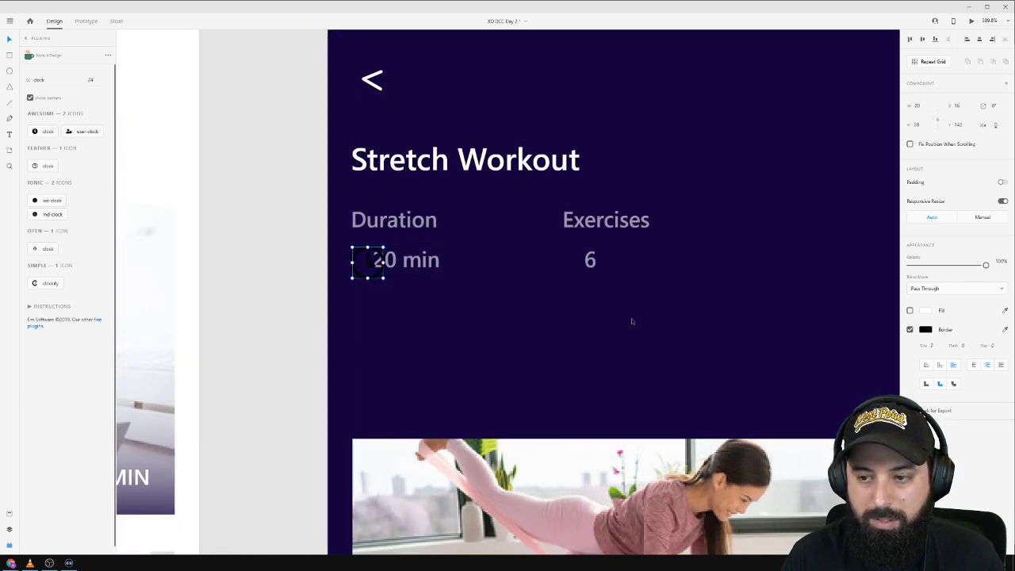
Make the clock outline white, shrink it slightly and restore 20 min to full opacity.
left_click(926, 332)
left_click_drag(832, 304, 654, 188)
left_click(390, 322)
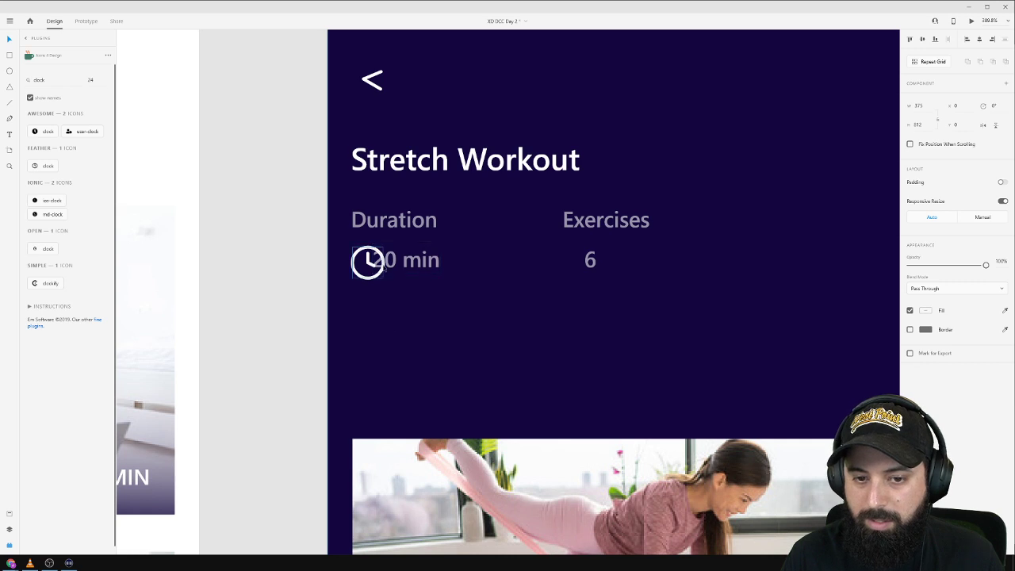
left_click(381, 272)
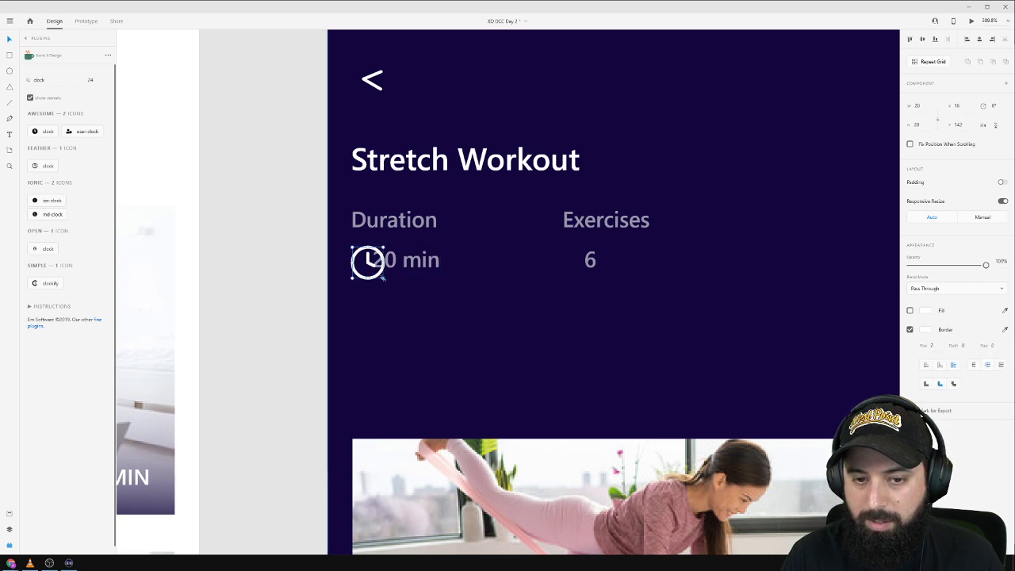
left_click_drag(383, 279, 413, 268)
left_click(895, 330)
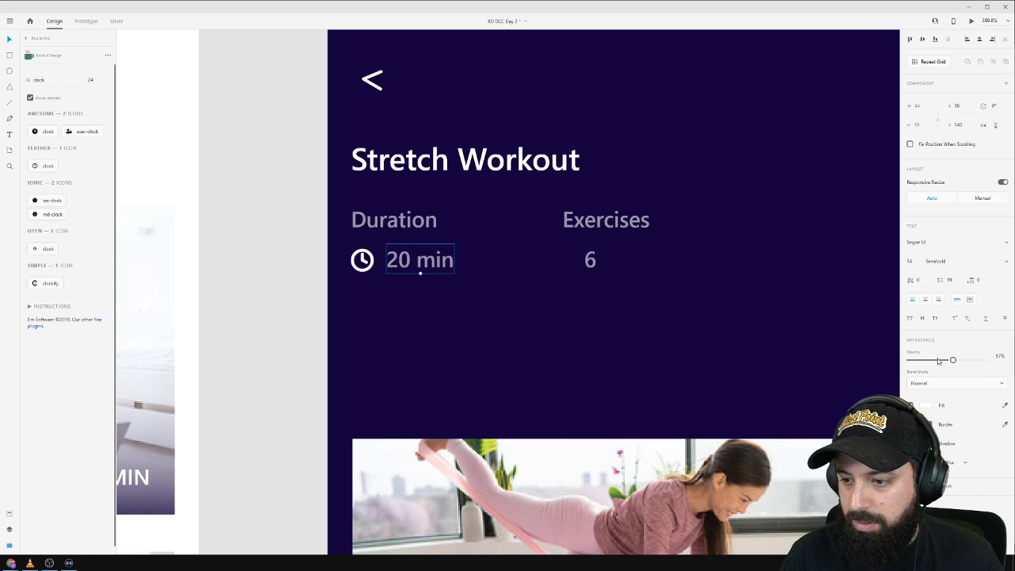
left_click_drag(953, 361, 988, 360)
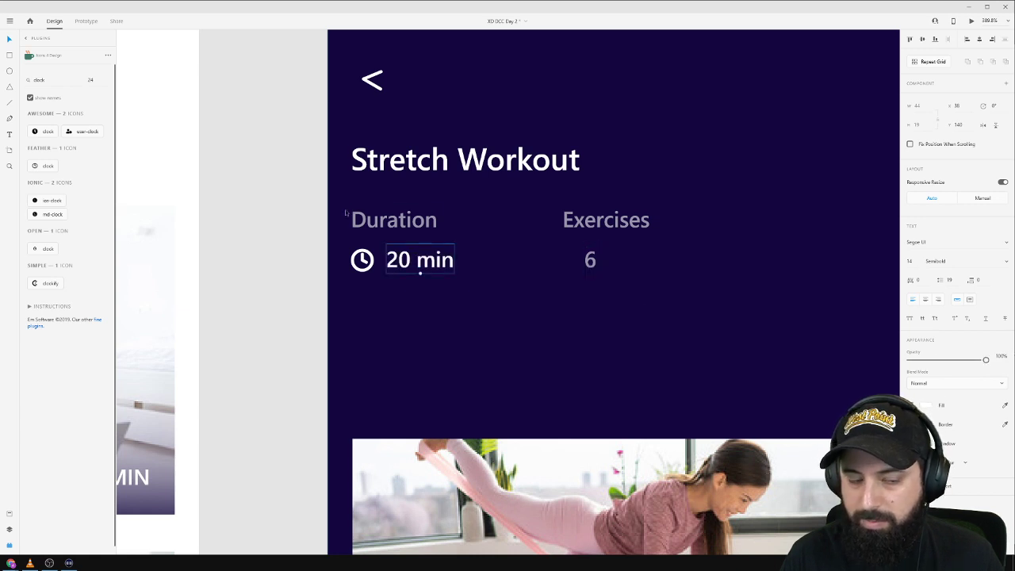
Search icons for 'gym', insert the dumbbell icon and fill it white.
double_click(42, 81)
type("woigh")
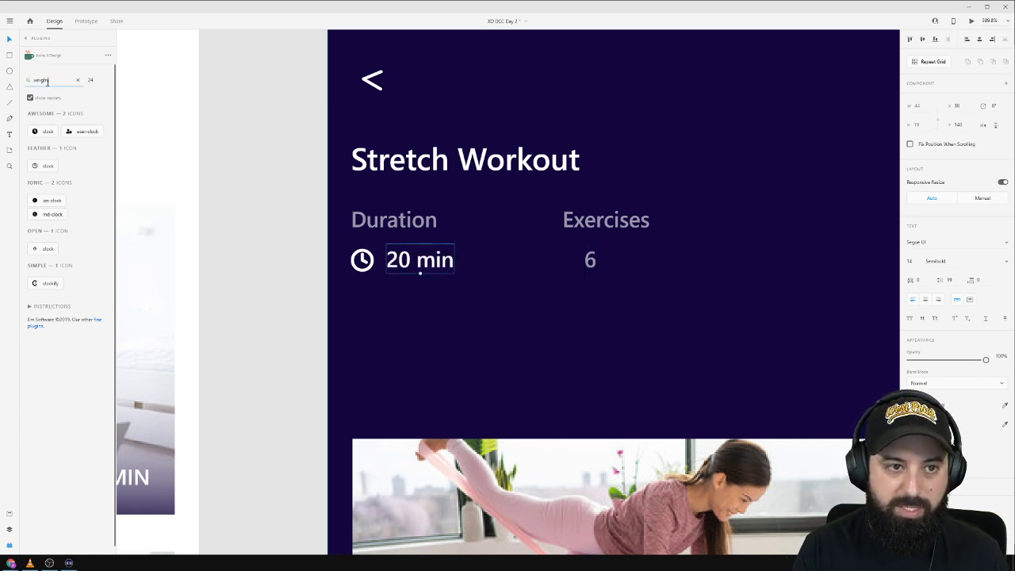
type("t")
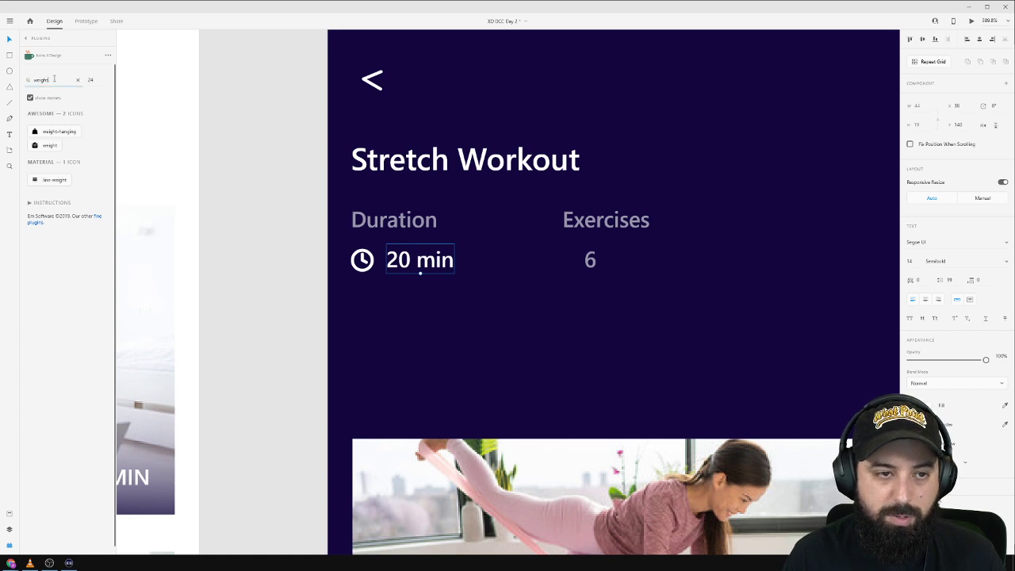
double_click(54, 79)
type("gym")
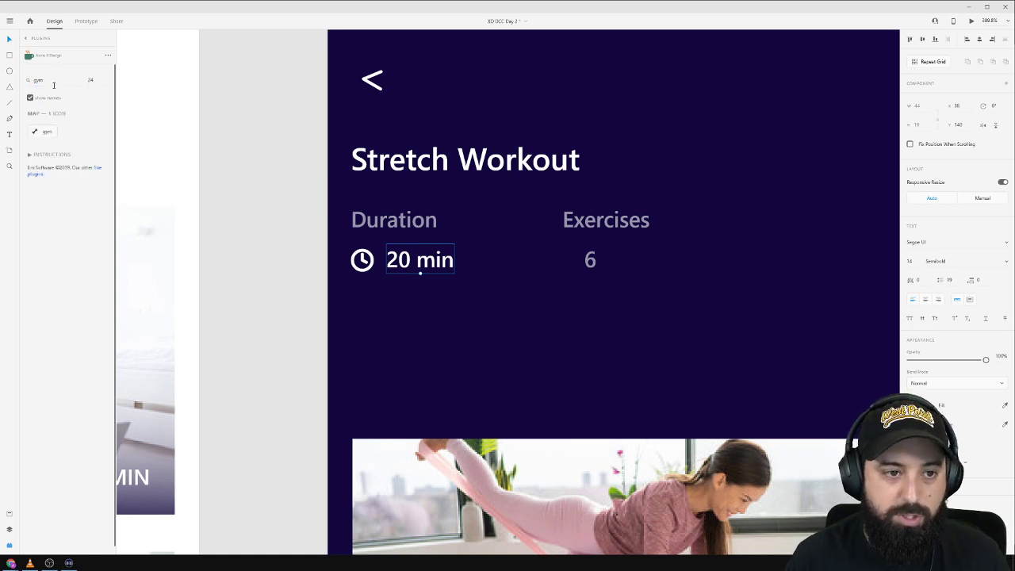
left_click(40, 133)
left_click_drag(508, 290, 727, 501)
left_click(926, 291)
left_click(807, 243)
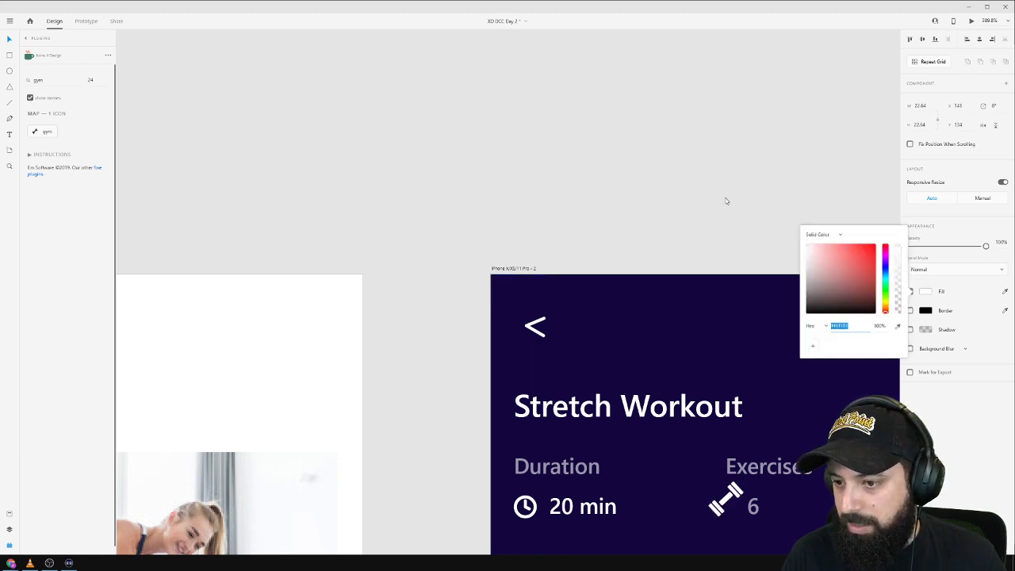
left_click(726, 198)
Play a track in the music player.
left_click_drag(661, 194, 307, 48)
left_click(29, 562)
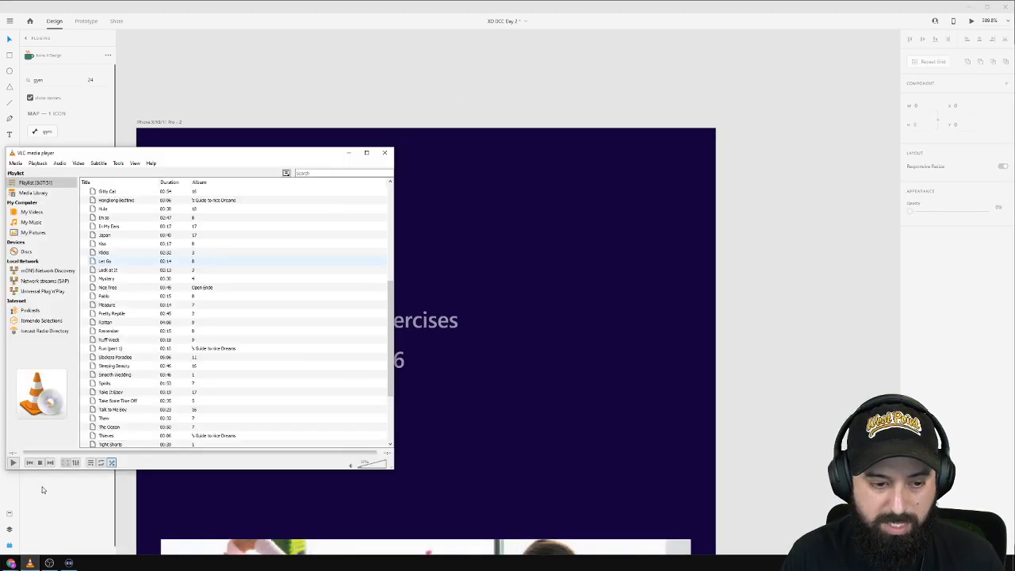
left_click(11, 464)
left_click(398, 311)
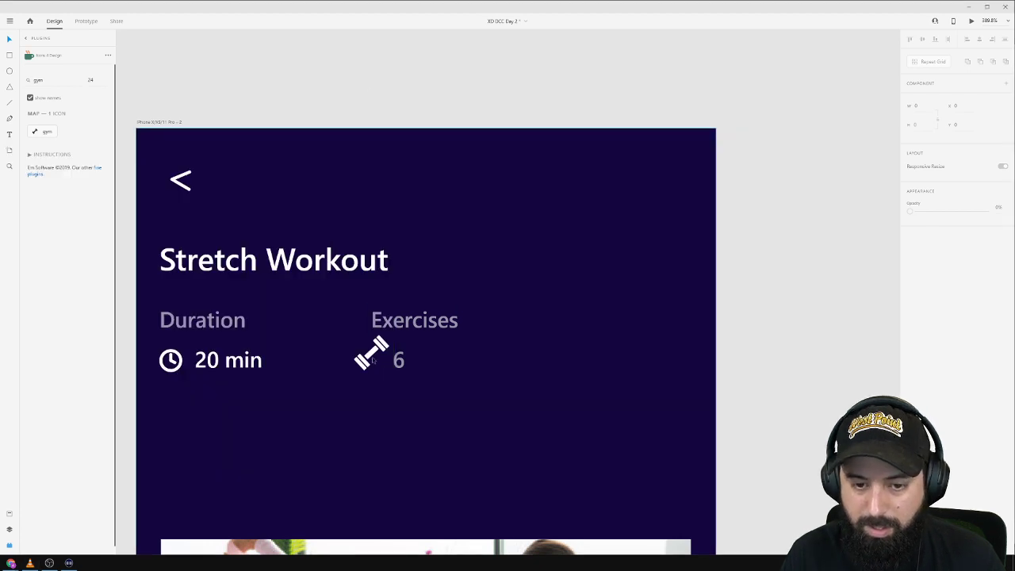
Shrink the dumbbell icon and align it beside the 6 under Exercises.
left_click(368, 360)
double_click(363, 365)
double_click(365, 362)
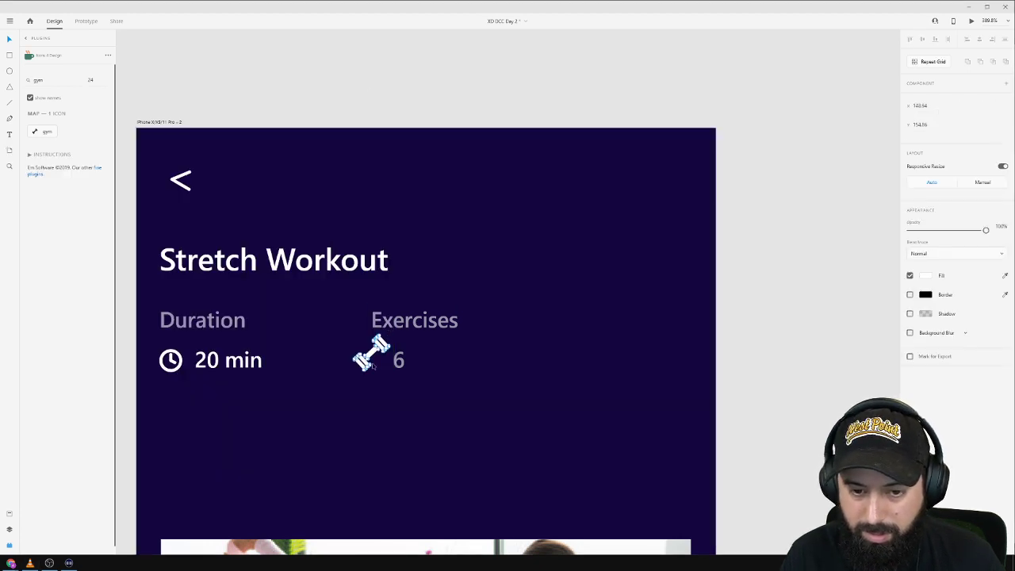
left_click(496, 326)
left_click(370, 352)
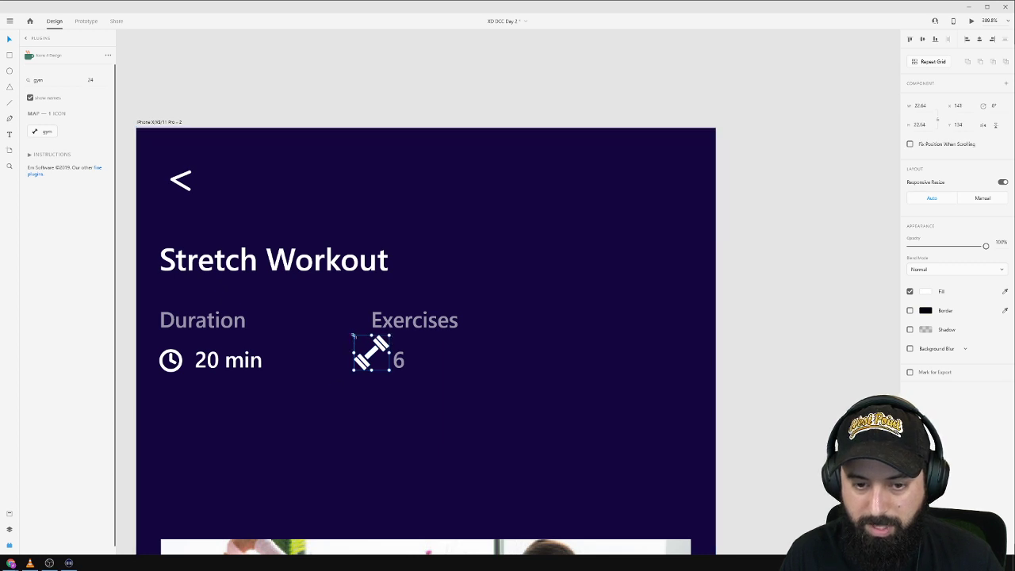
left_click_drag(354, 336, 419, 364)
left_click(849, 336)
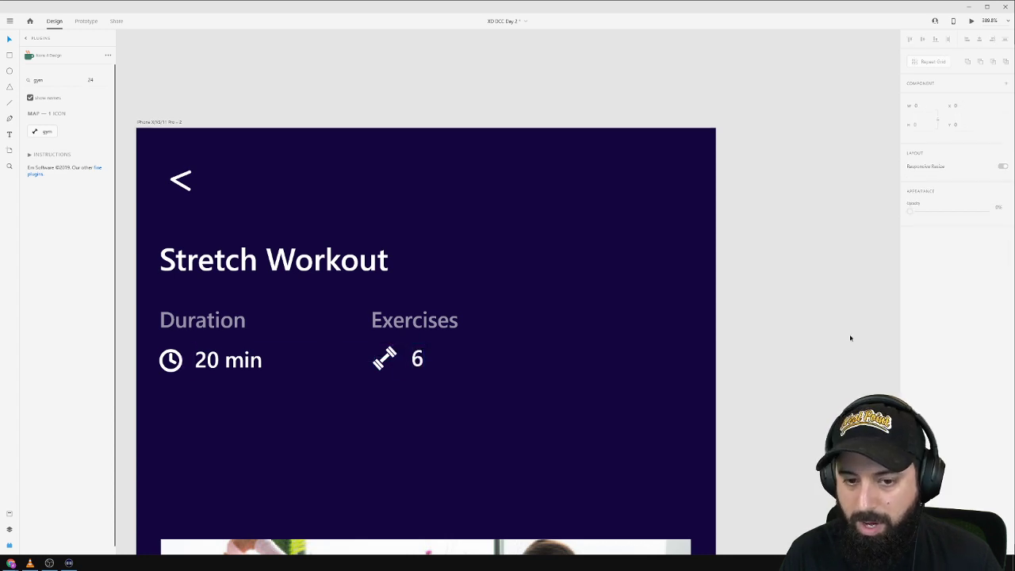
scroll(797, 338, "down", 4)
Delete the stretch card's stars, Stretch and 20 MIN labels and its purple gradient overlay.
left_click_drag(819, 354, 669, 223)
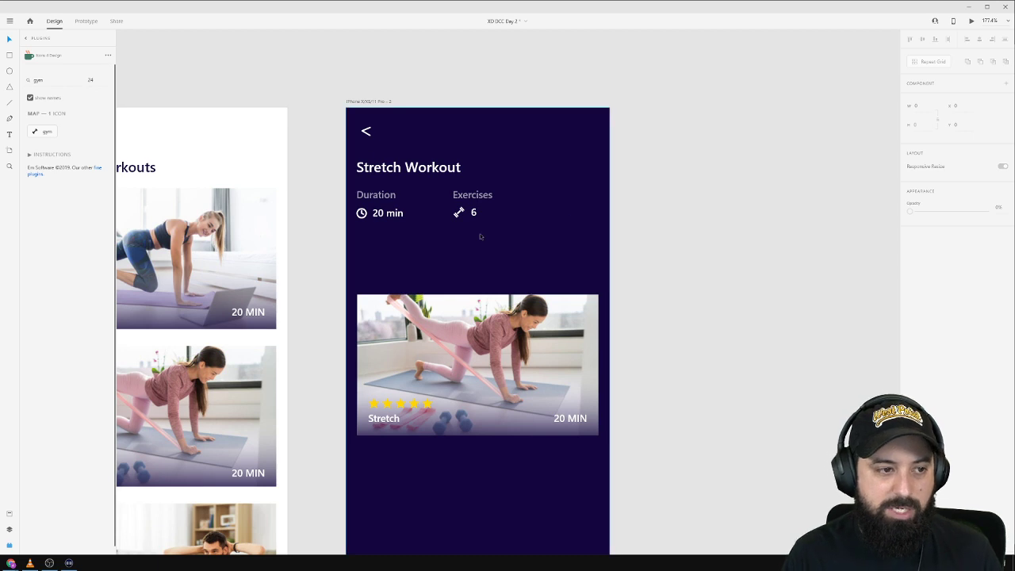
left_click_drag(485, 237, 485, 207)
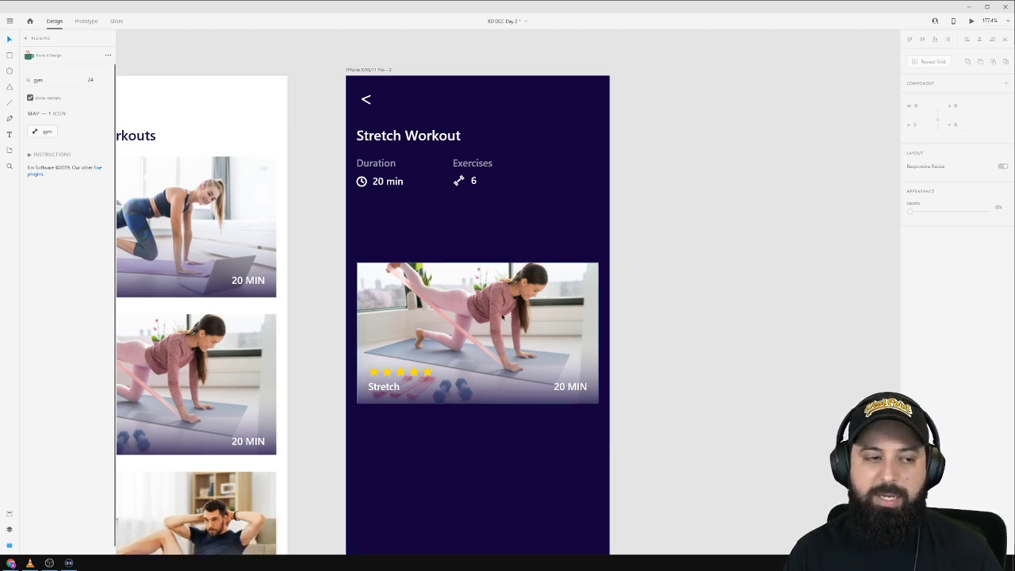
left_click(431, 378)
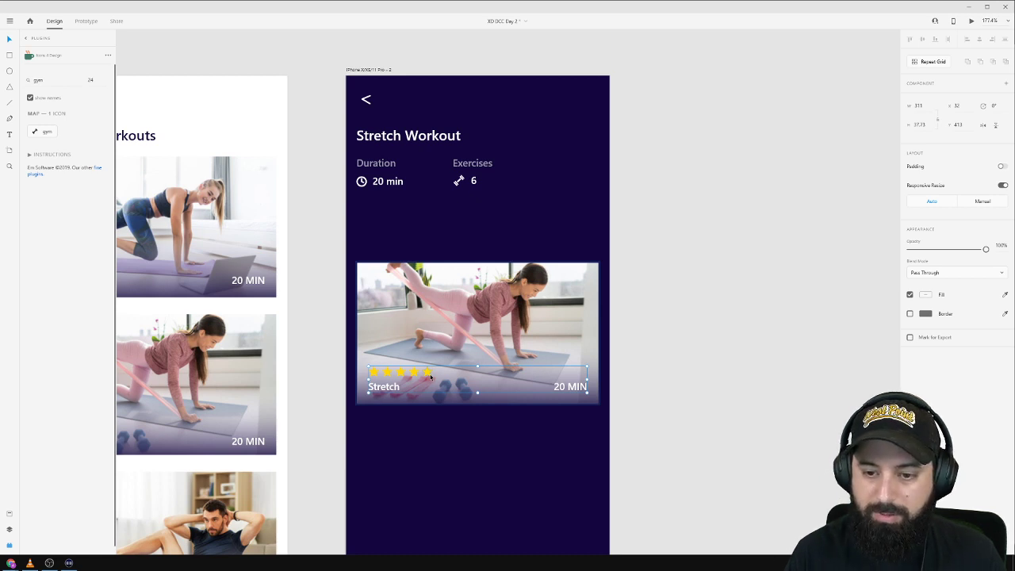
key("Delete")
left_click(436, 377)
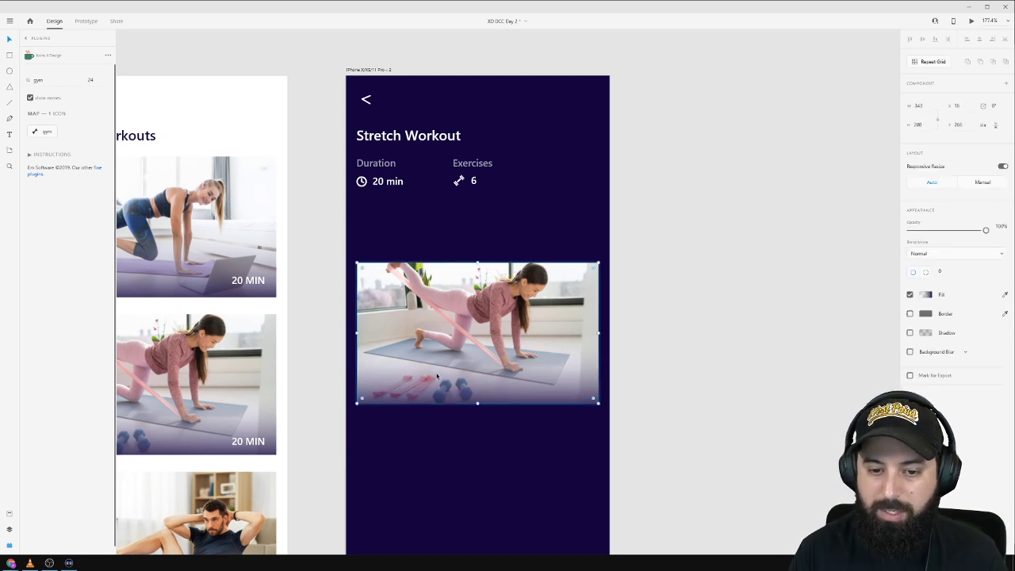
key("Delete")
Resize the card photo to a 48×48 thumbnail.
left_click(565, 320)
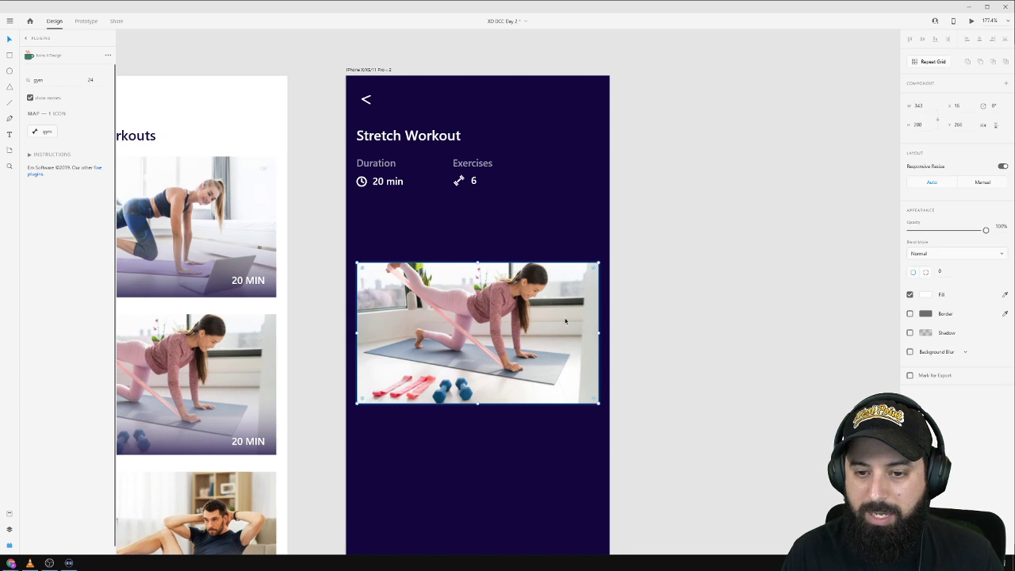
left_click_drag(598, 332, 484, 329)
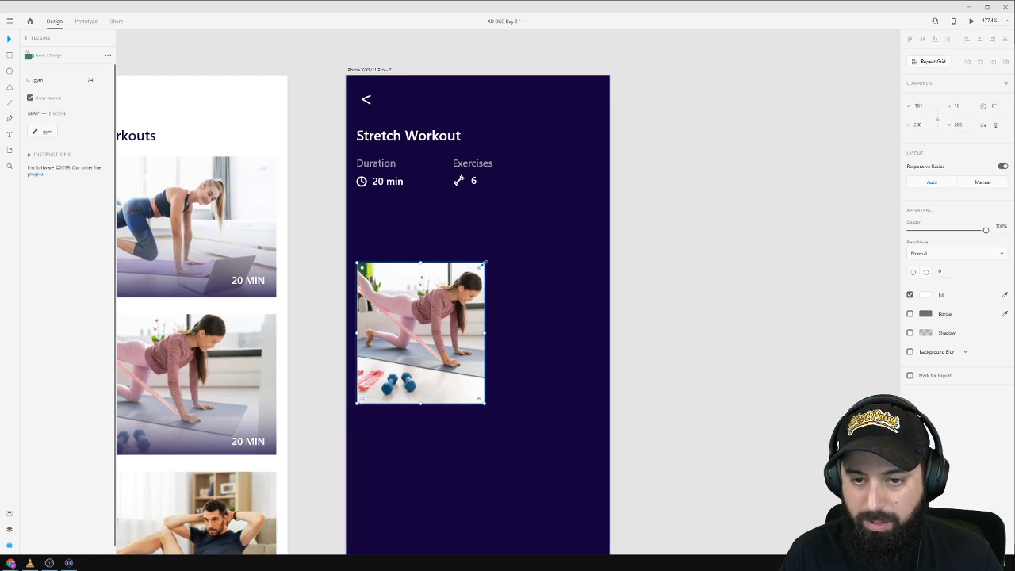
left_click_drag(484, 262, 410, 355)
left_click(924, 129)
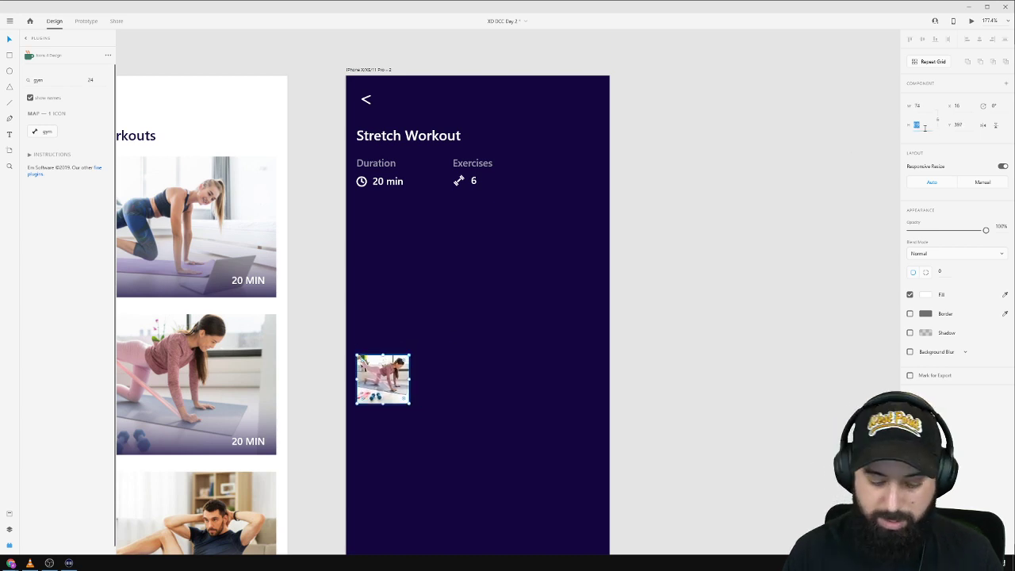
type("74")
key("Return")
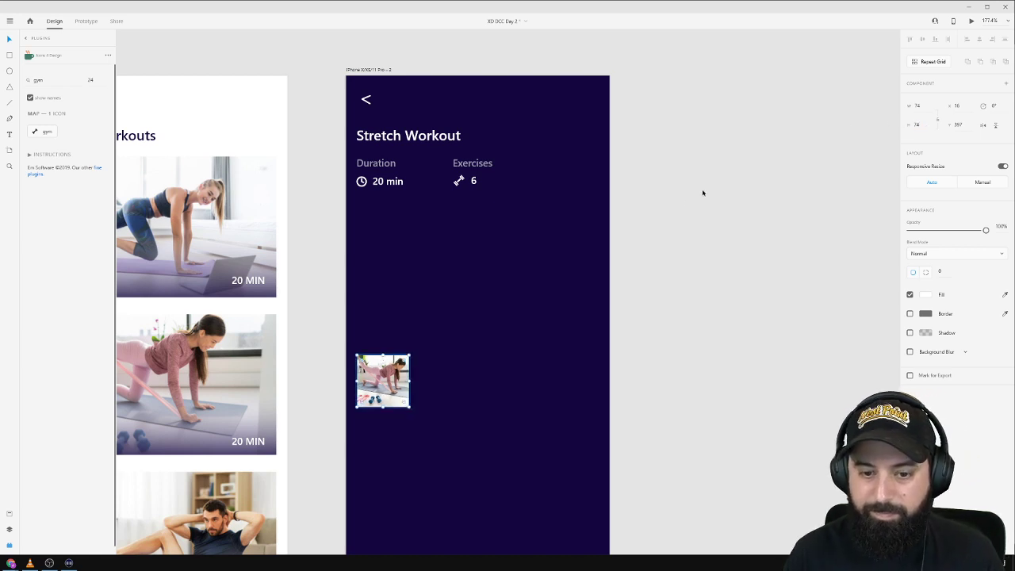
type("48")
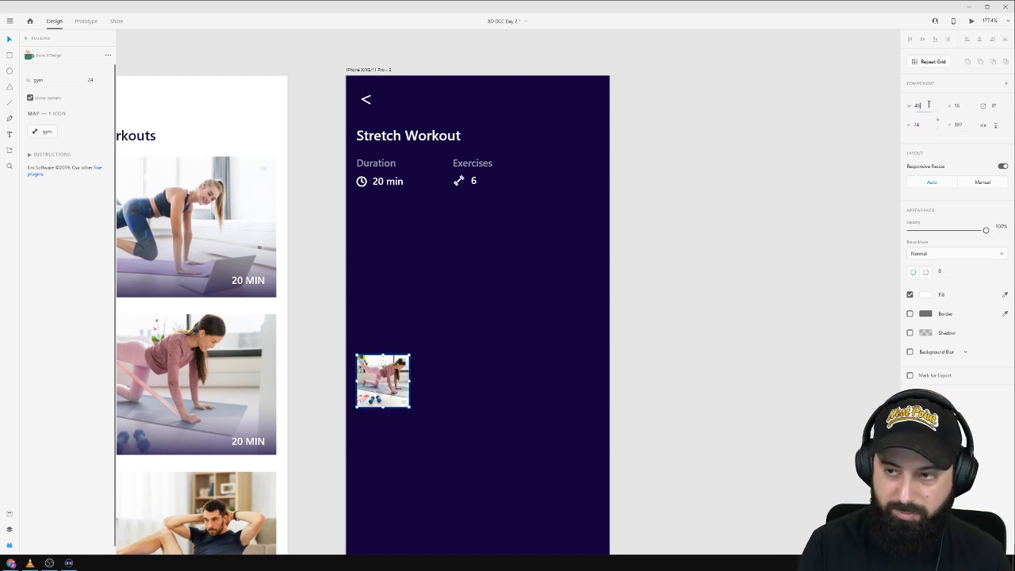
key("Tab")
type("48")
key("Return")
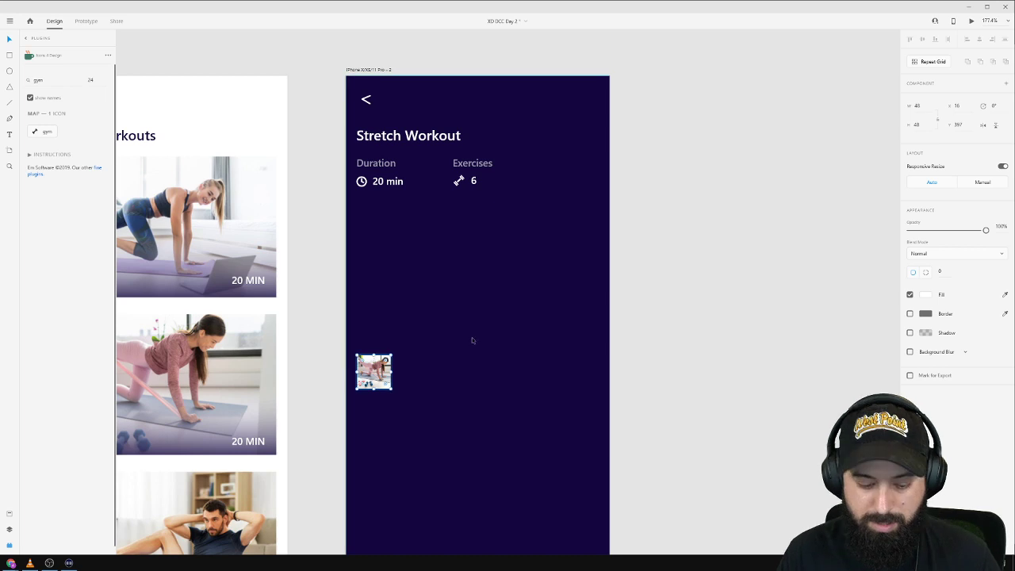
Move the thumbnail up beneath the workout stats and discard a trial white rectangle.
left_click_drag(386, 372, 384, 265)
left_click(463, 260)
scroll(466, 263, "down", 2)
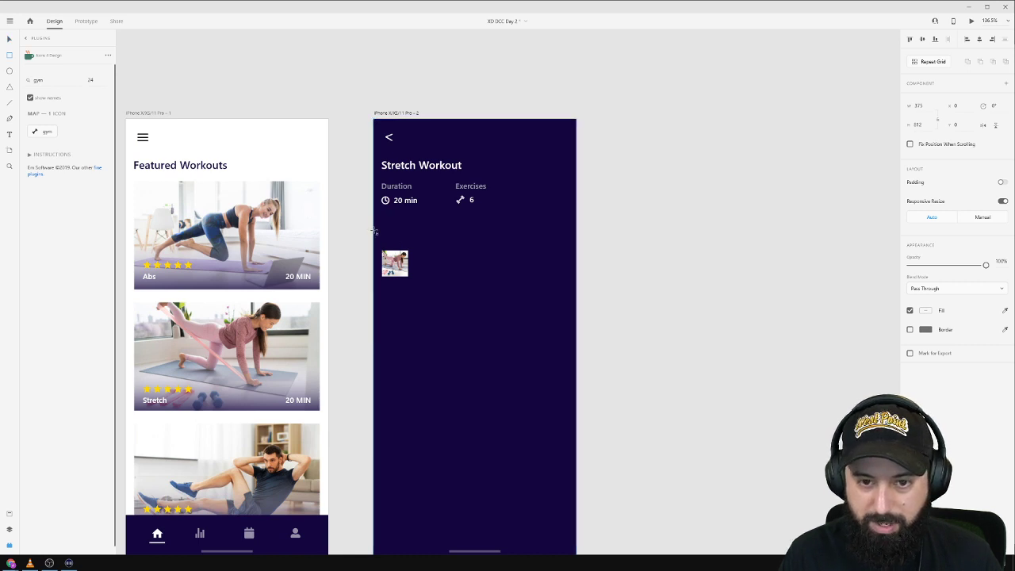
left_click_drag(374, 230, 576, 504)
scroll(539, 412, "down", 3)
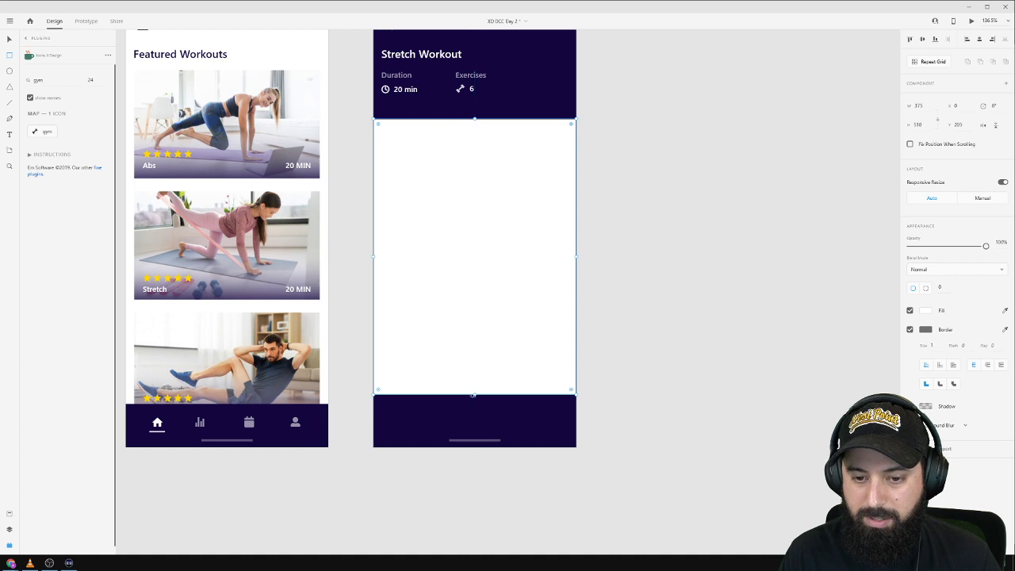
left_click_drag(475, 401, 489, 447)
key("Delete")
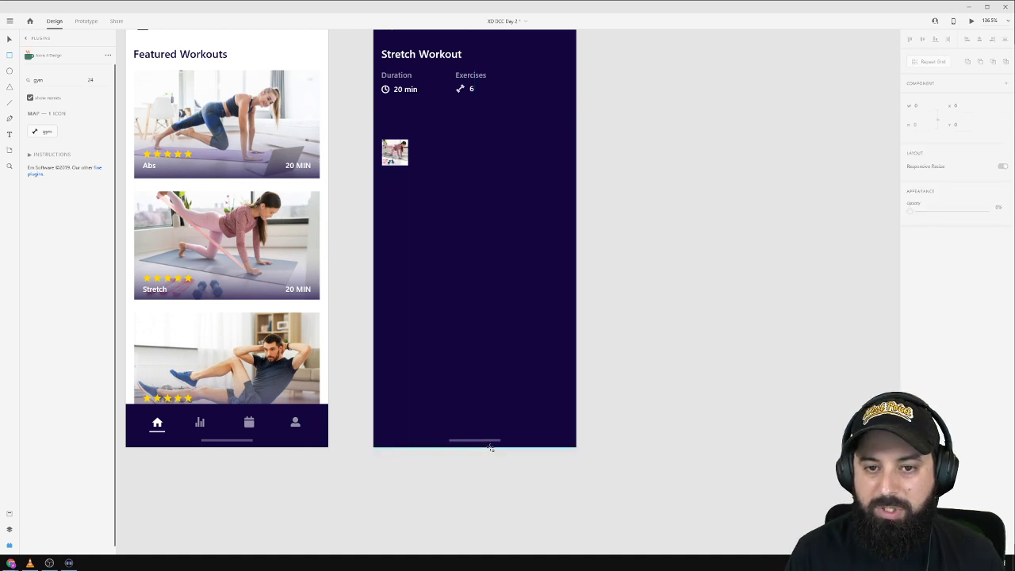
left_click(396, 151)
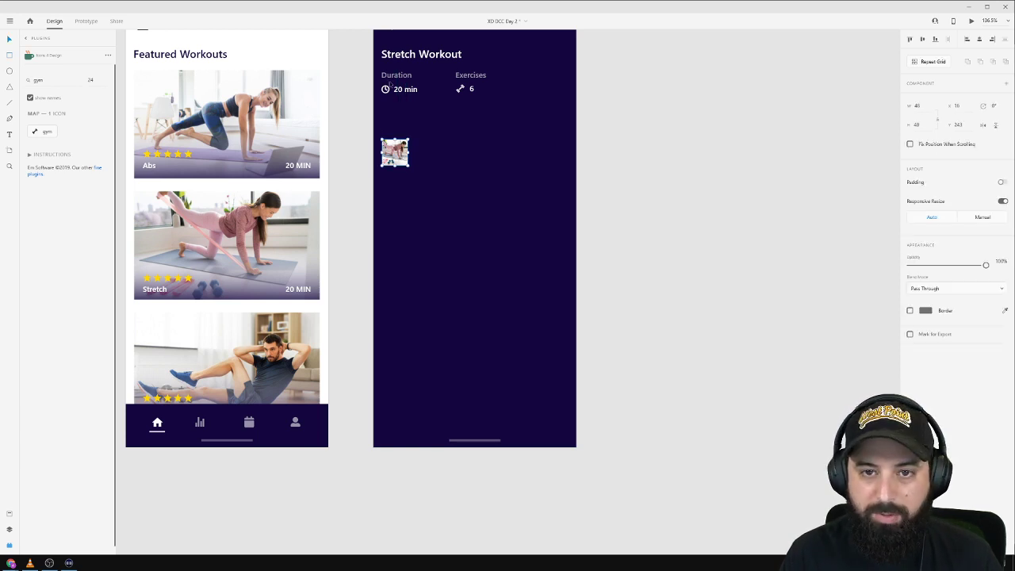
Add a 'Get Started' text label below the workout stats.
left_click(401, 57)
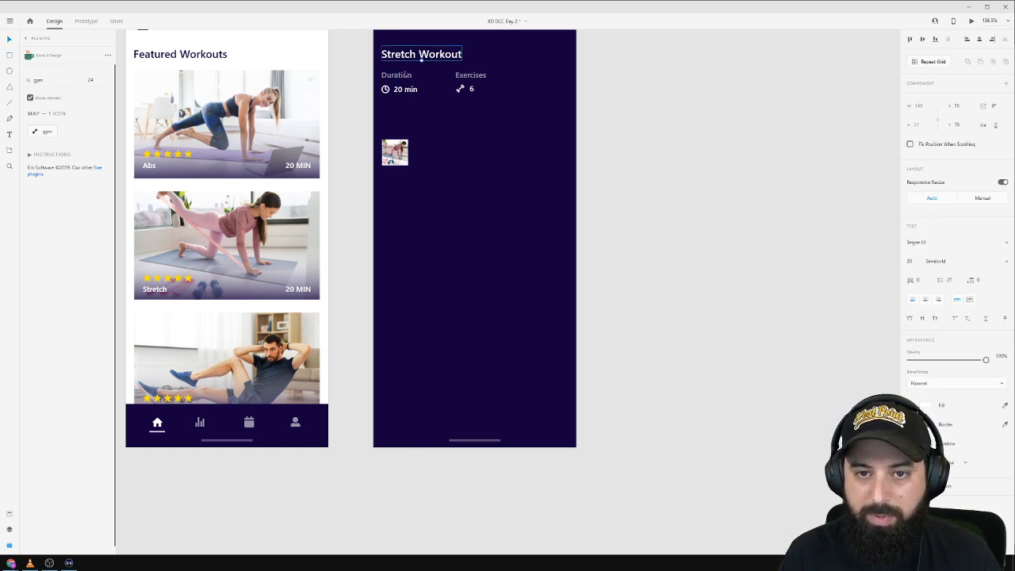
left_click(385, 123)
type("Get ")
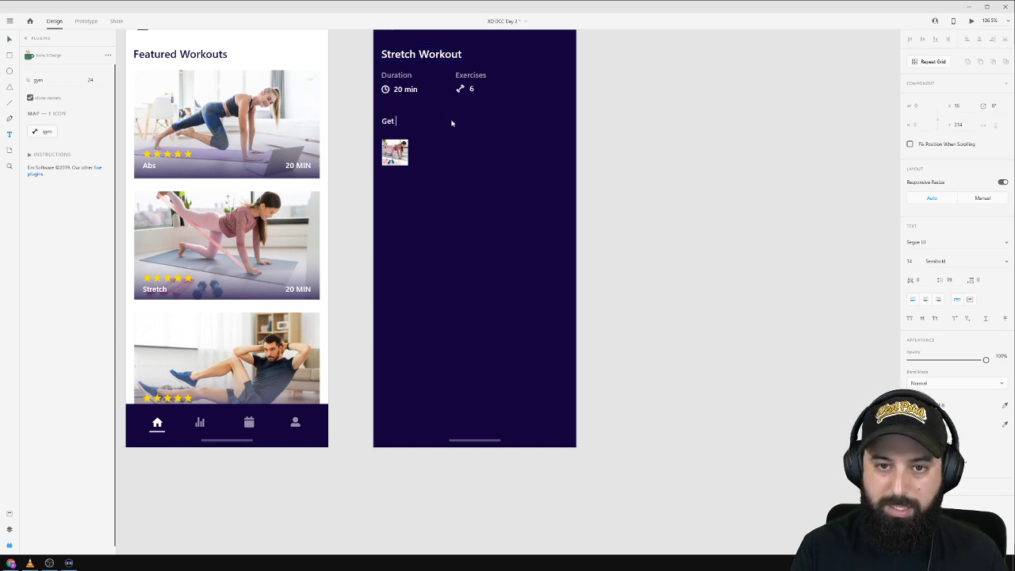
type("Started")
key("Escape")
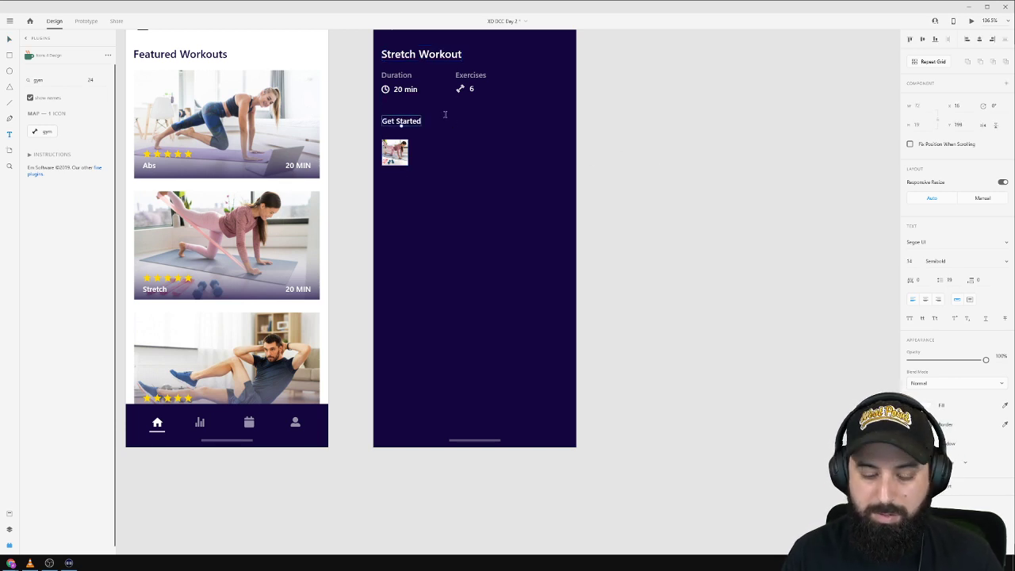
Nudge the photo slightly upward inside the thumbnail frame.
double_click(400, 159)
left_click_drag(400, 158, 400, 155)
left_click(477, 149)
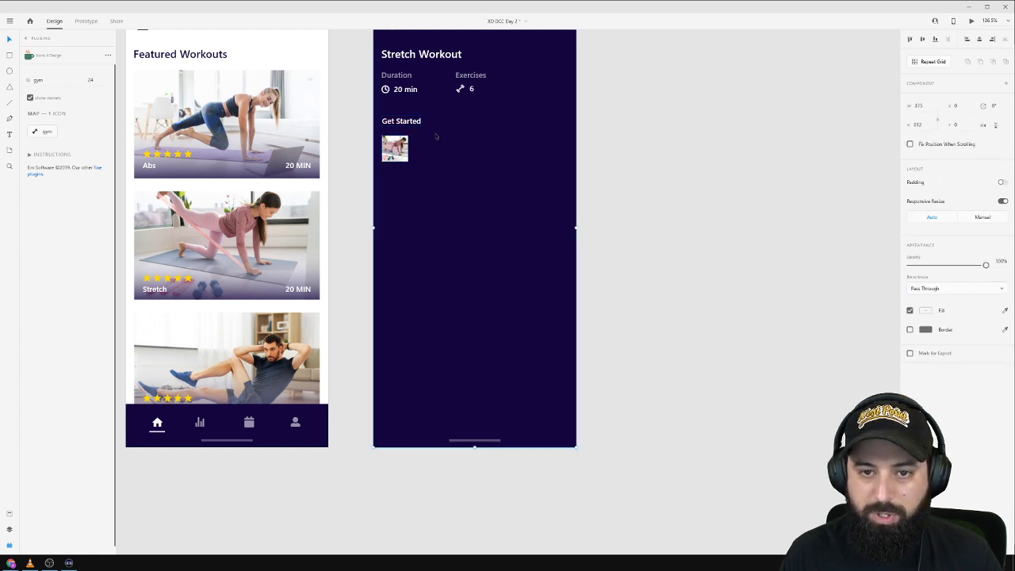
scroll(438, 149, "up", 3)
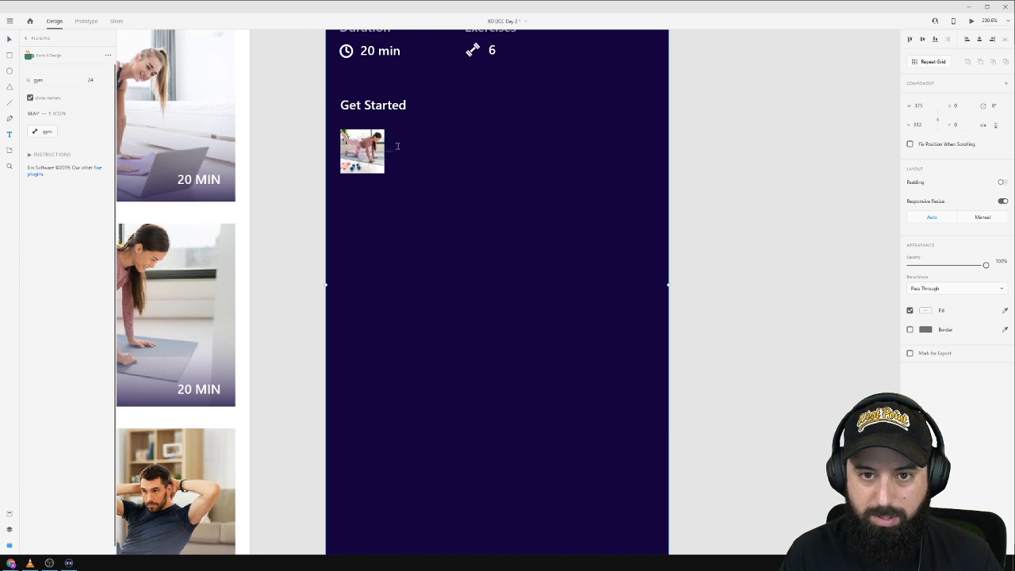
Add a '20 Band Stretches' label beside the thumbnail and move it toward the artboard centre.
left_click(398, 145)
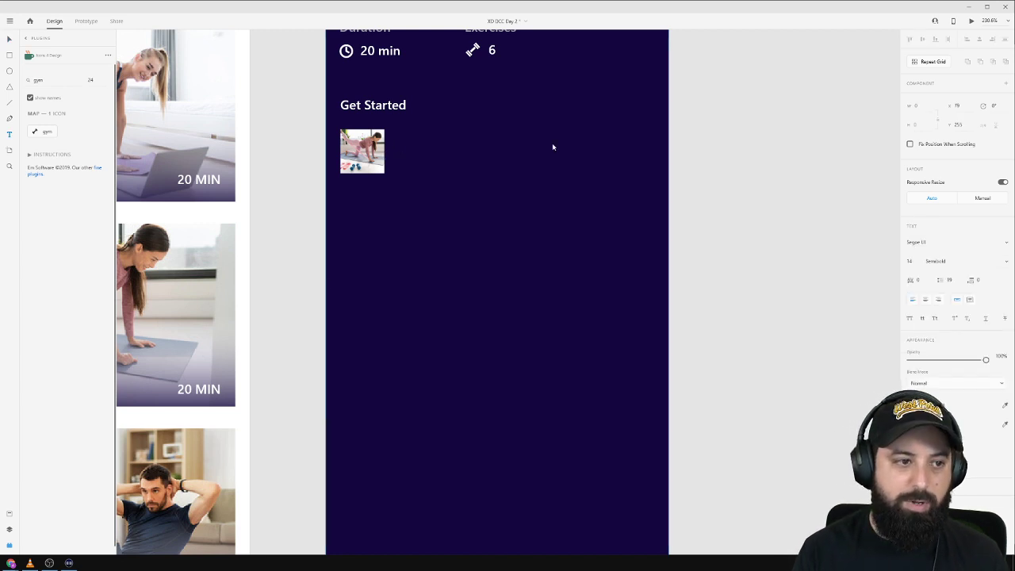
type("20")
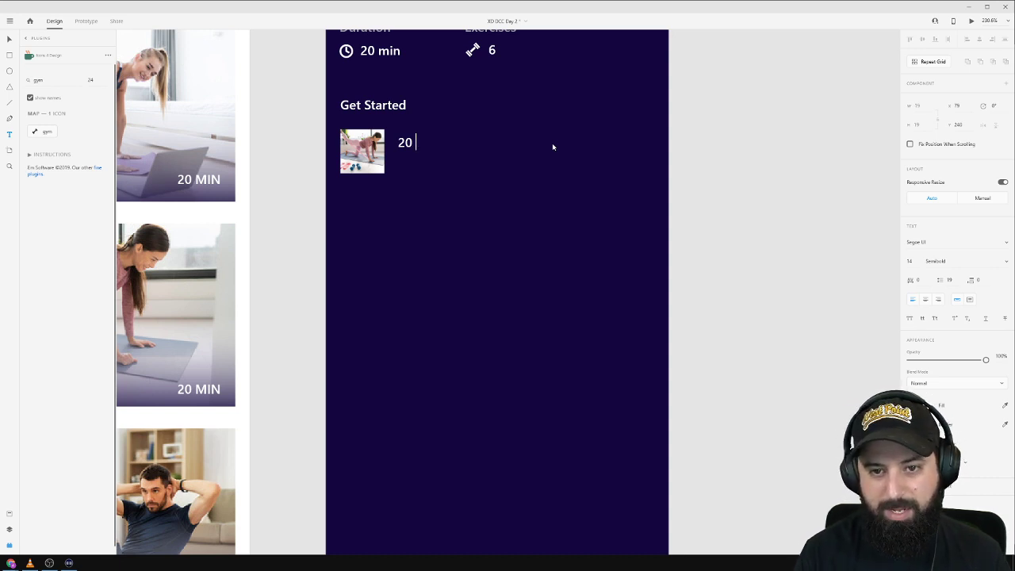
type(" Band St")
type("retches")
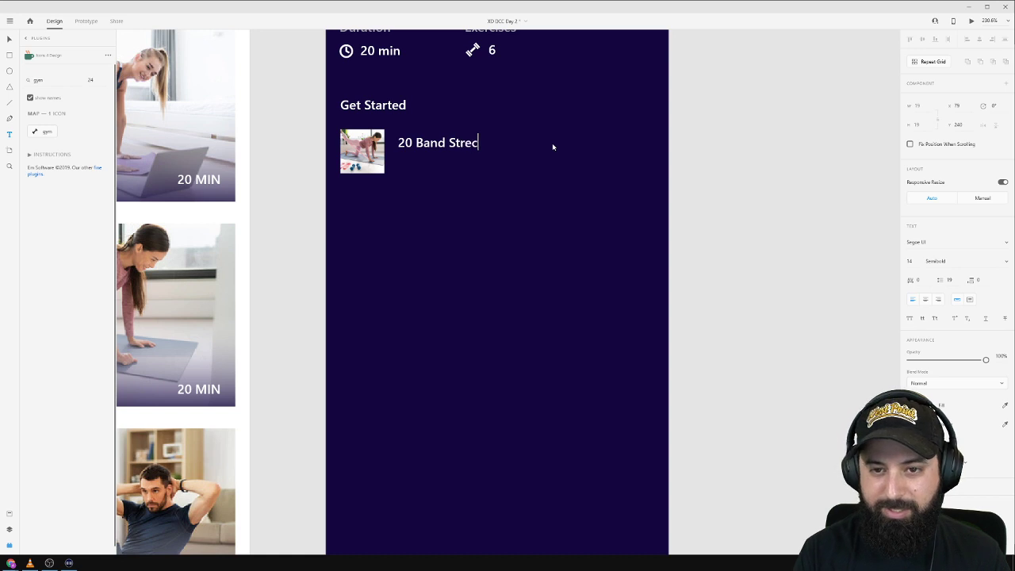
key("Escape")
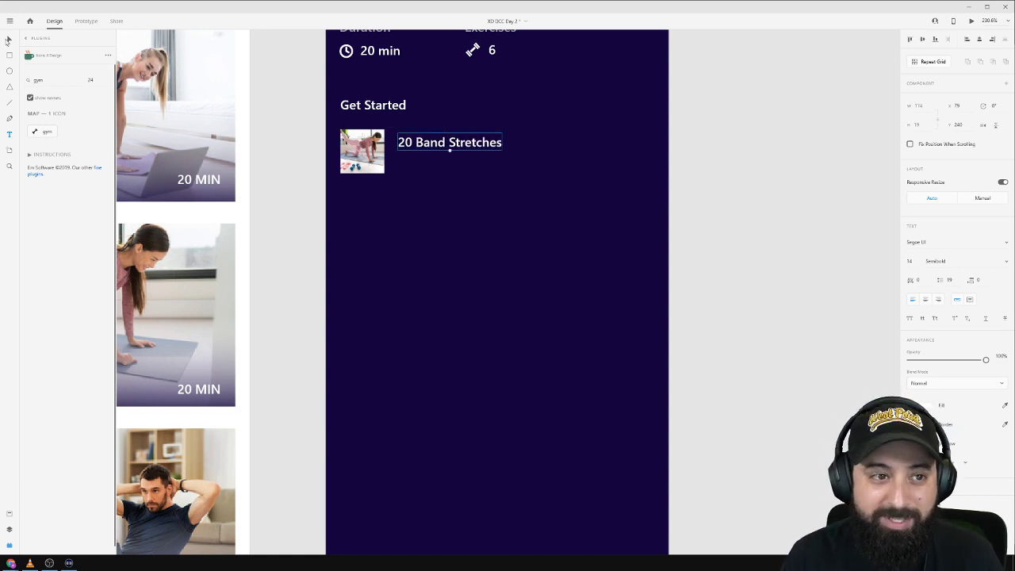
left_click(8, 40)
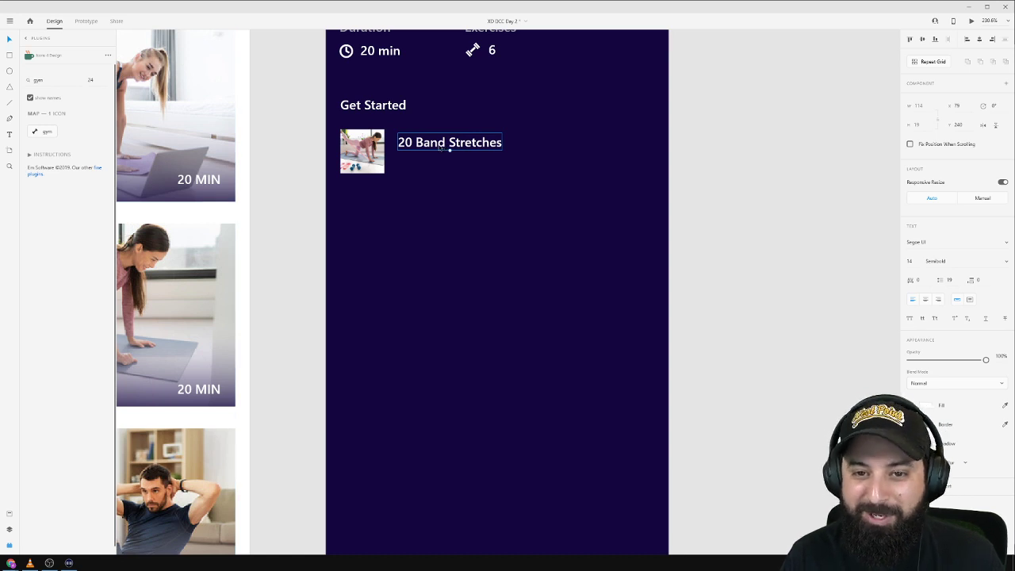
mouse_move(440, 145)
left_mouse_down()
mouse_move(600, 151)
mouse_move(458, 152)
left_mouse_up()
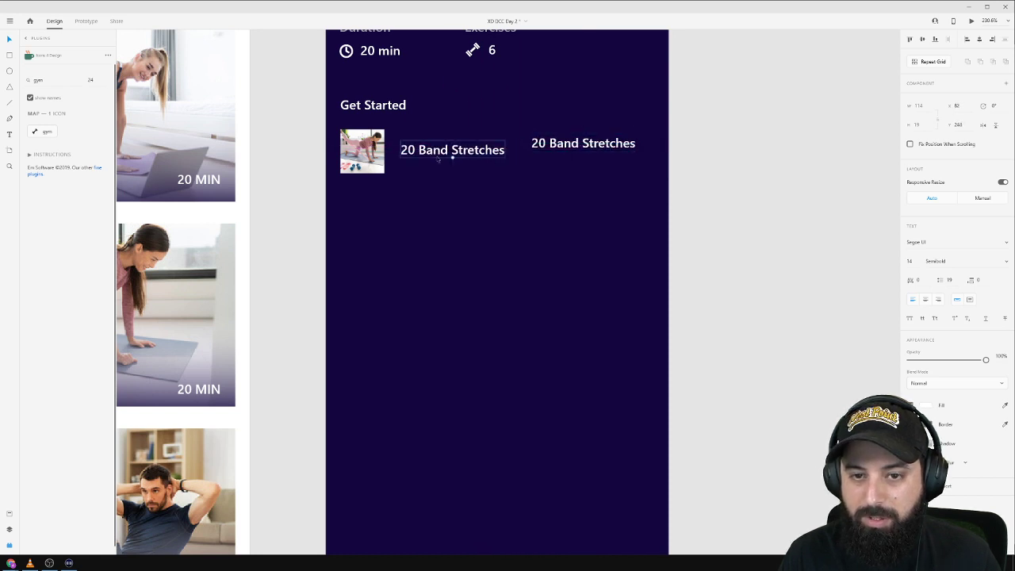
Change the two row labels to 'x20' and 'Band Stretches'.
double_click(439, 154)
type("x20")
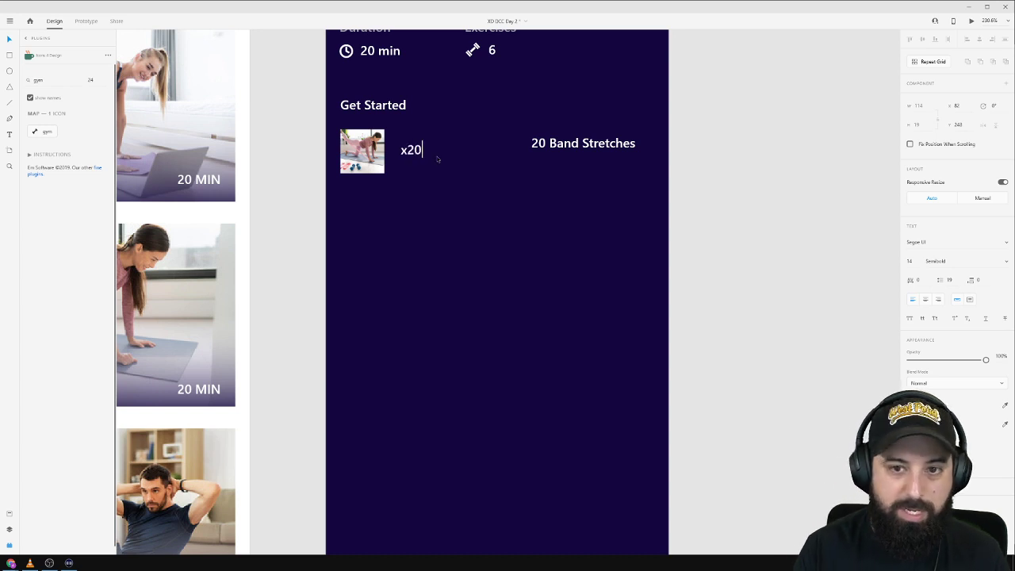
double_click(584, 148)
left_click(550, 144)
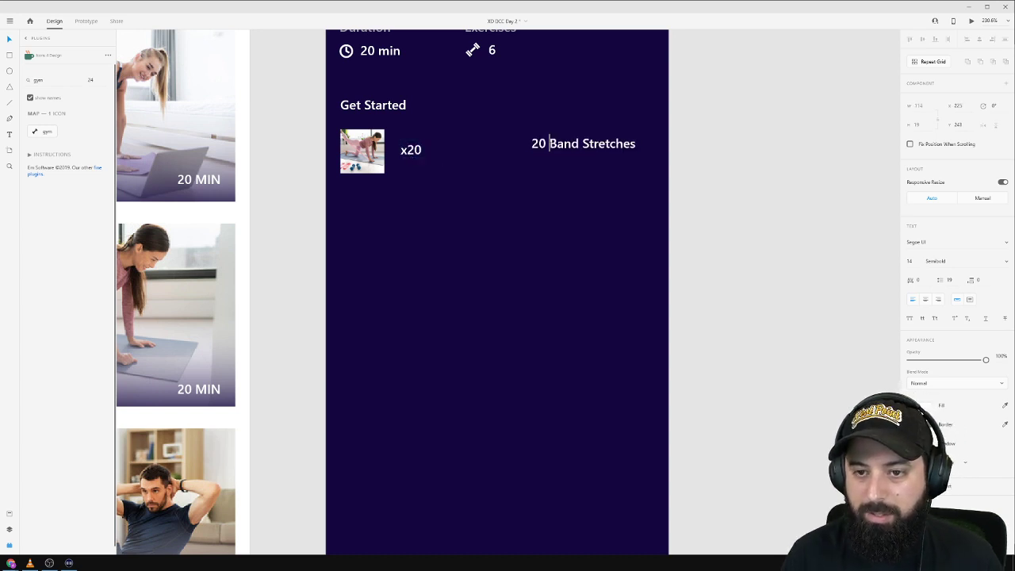
left_click_drag(550, 144, 498, 148)
key("BackSpace")
left_click(650, 156)
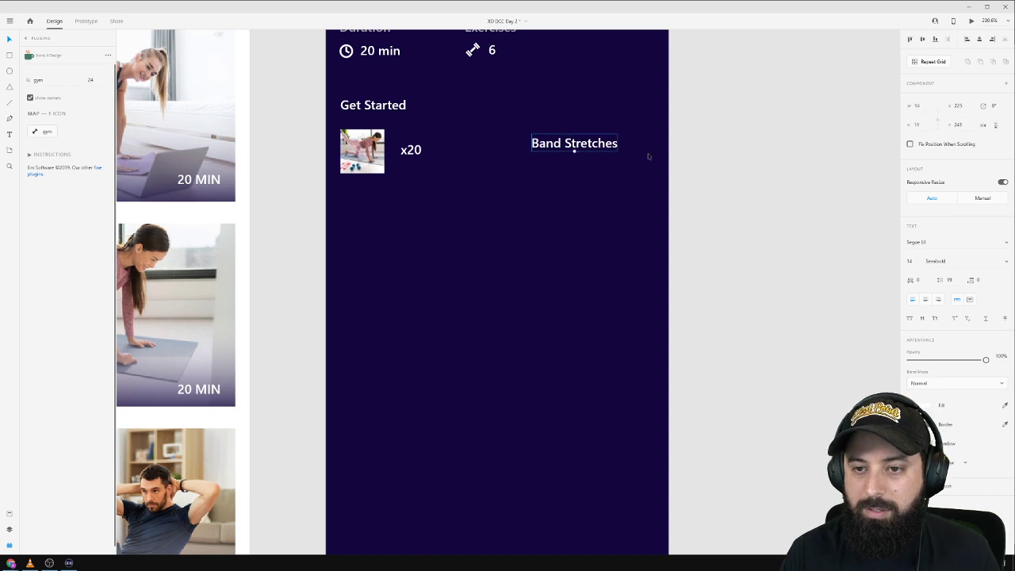
Centre the thumbnail and both labels vertically, then space the labels along the row.
left_click(573, 149)
left_click(414, 151, "shift")
left_click(371, 153, "shift")
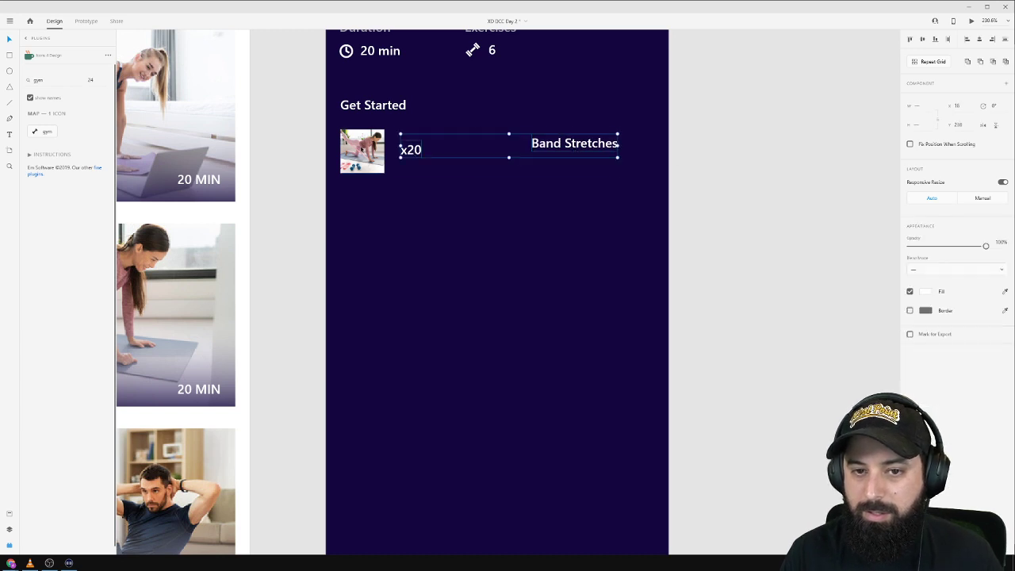
left_click(921, 39)
left_click(706, 139)
mouse_move(600, 154)
left_mouse_down()
mouse_move(630, 155)
mouse_move(618, 154)
left_mouse_up()
left_click(718, 154)
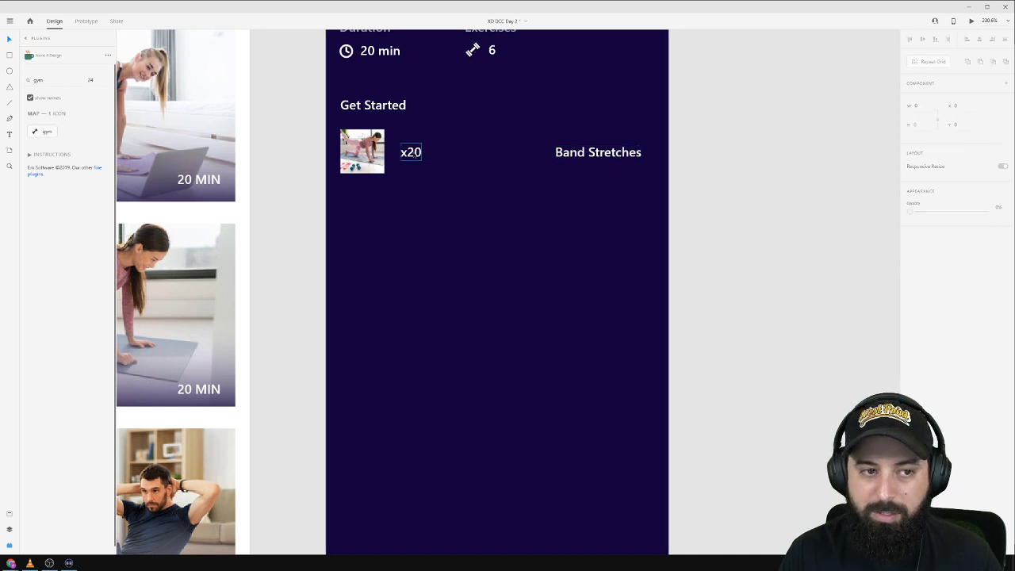
left_click(412, 154)
left_click_drag(411, 154, 488, 153)
Enlarge the thumbnail and set both labels to font size 20 beside it.
left_click(376, 159)
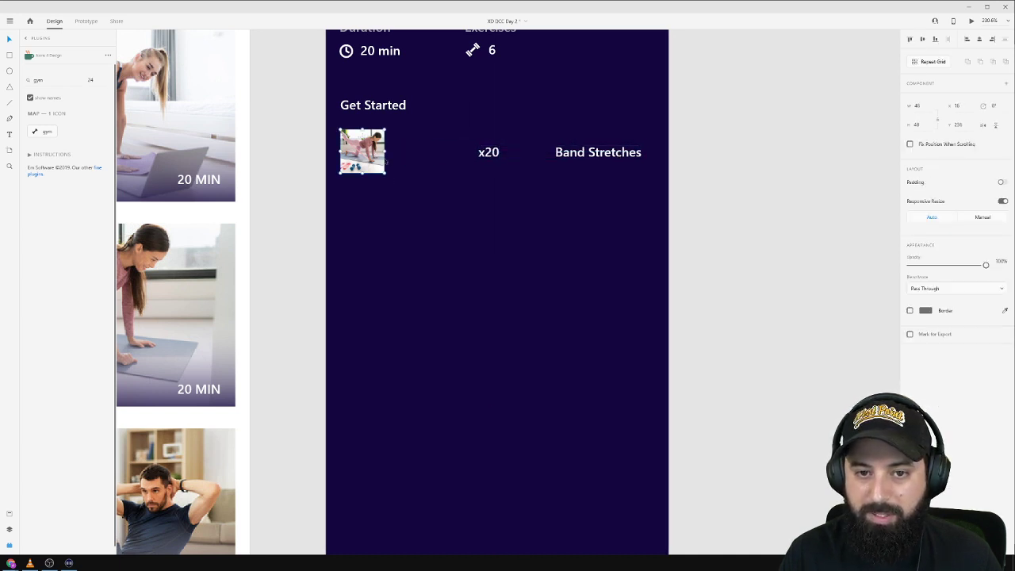
left_click_drag(384, 172, 410, 199)
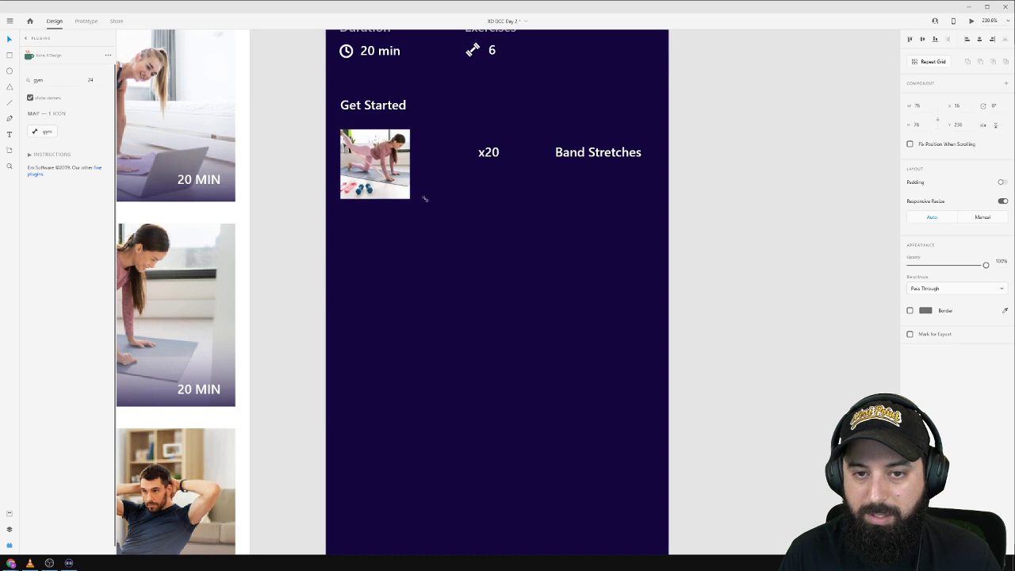
left_click(488, 153)
left_click(584, 152, "shift")
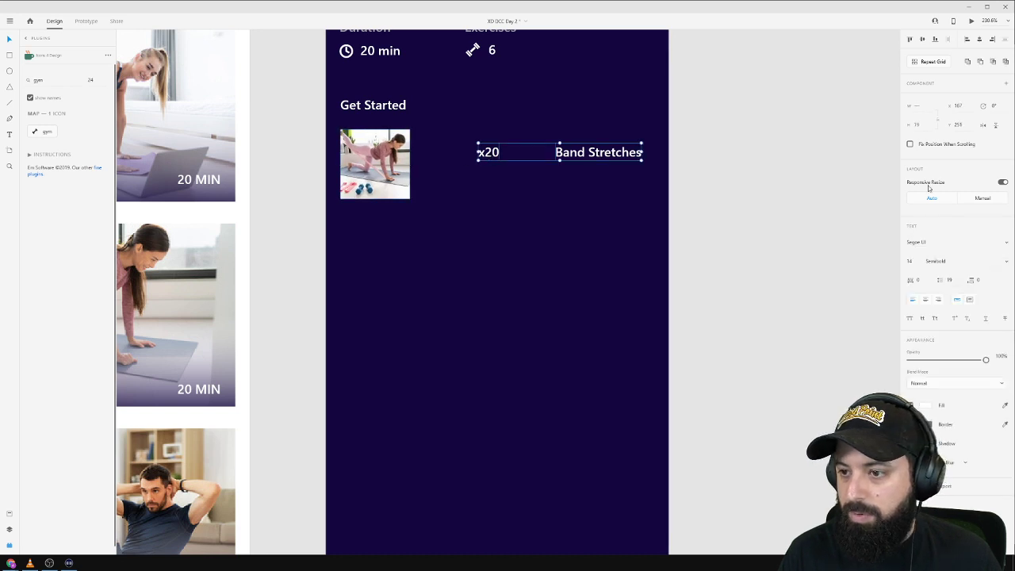
type("20")
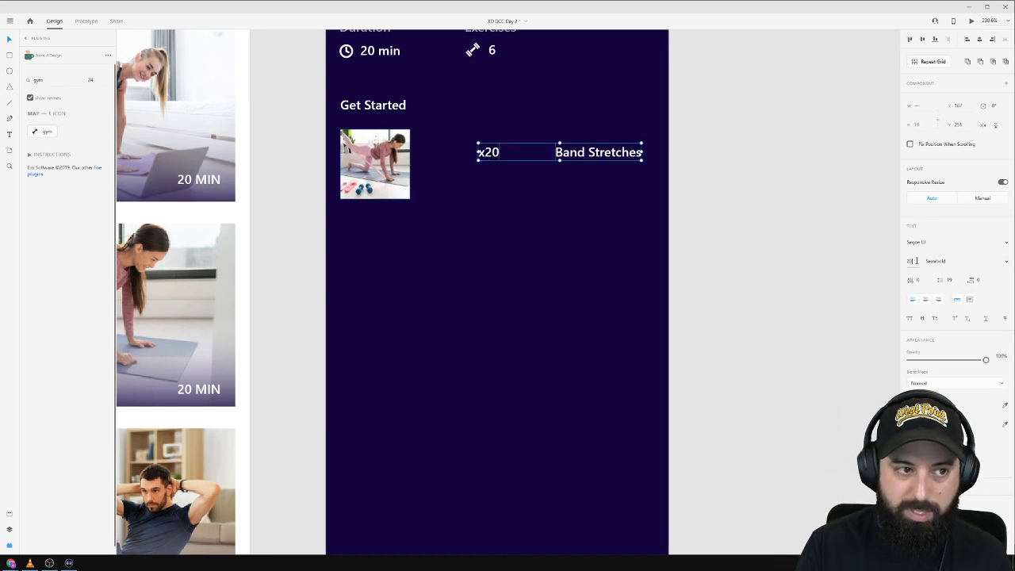
key("Return")
left_click_drag(626, 156, 587, 169)
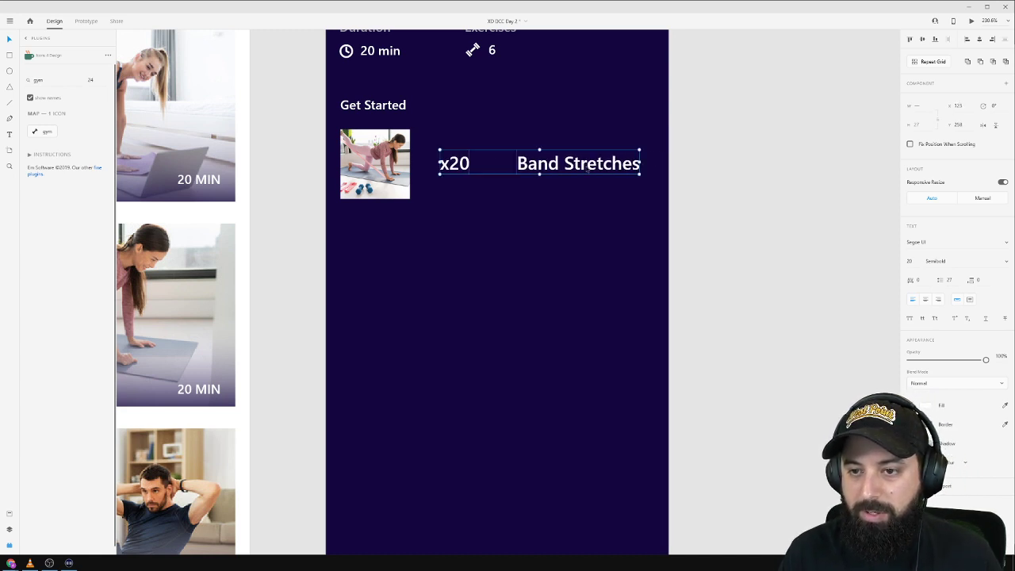
left_click_drag(738, 167, 396, 429)
Delete the extra fifth row's thumbnail, x20 and Band Stretches items.
scroll(397, 405, "down", 2)
left_click_drag(398, 294, 399, 372)
scroll(399, 372, "down", 5)
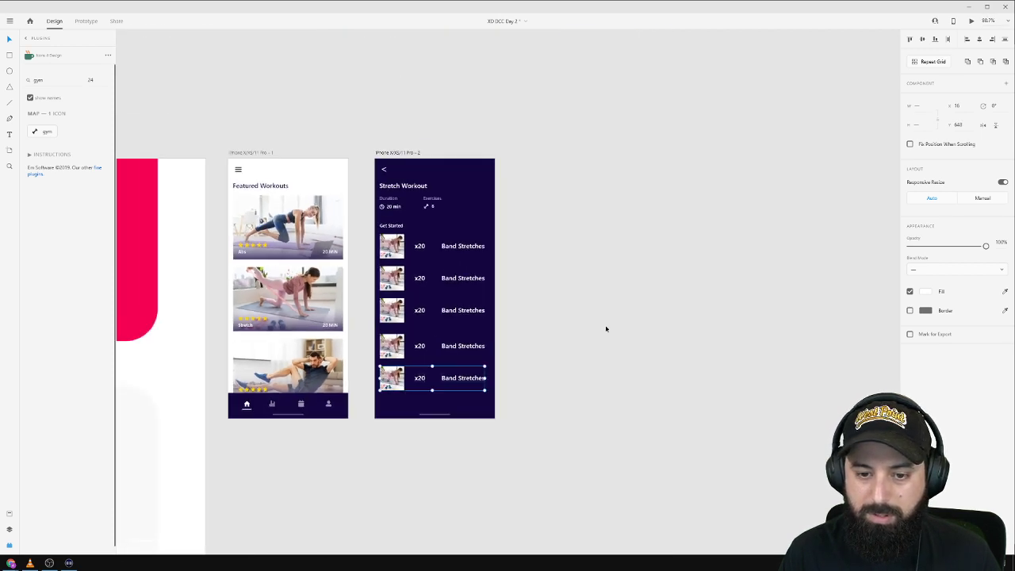
left_click(606, 328)
left_click(397, 379)
left_click(420, 379, "shift")
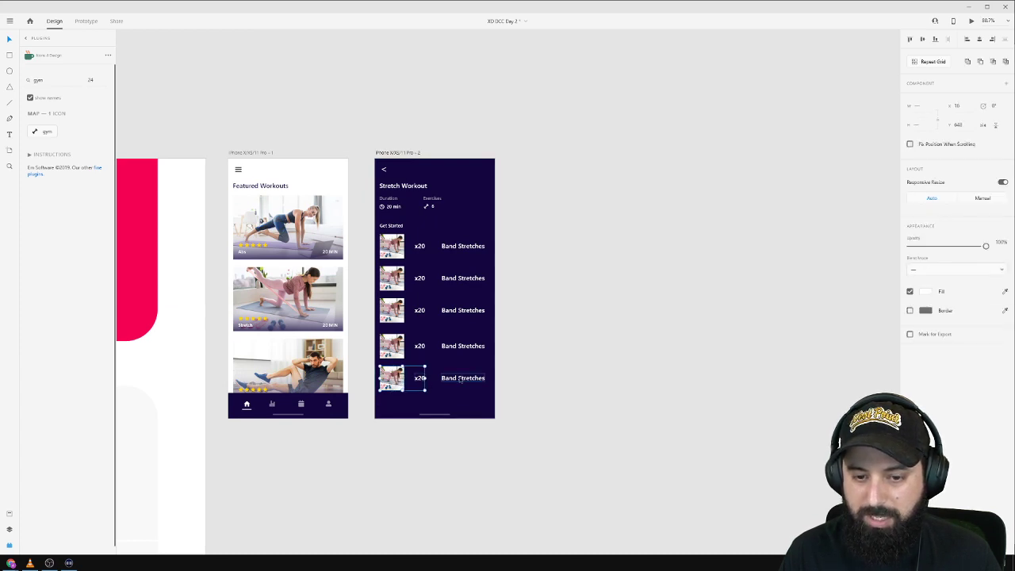
left_click(460, 380, "shift")
key("Delete")
Change the Exercises count from 6 to 5.
scroll(420, 205, "up", 4)
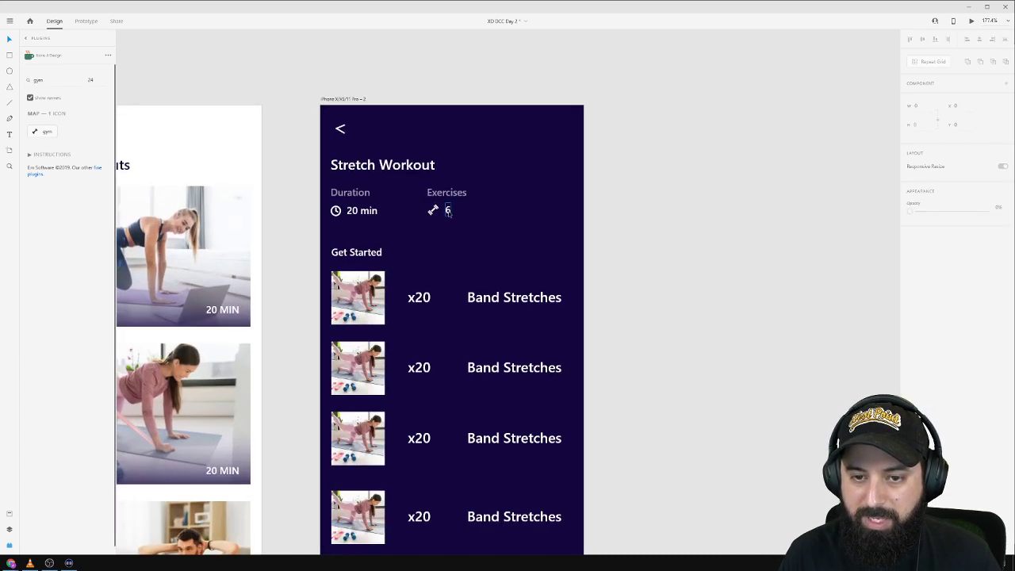
double_click(447, 210)
type("5")
scroll(623, 271, "down", 2)
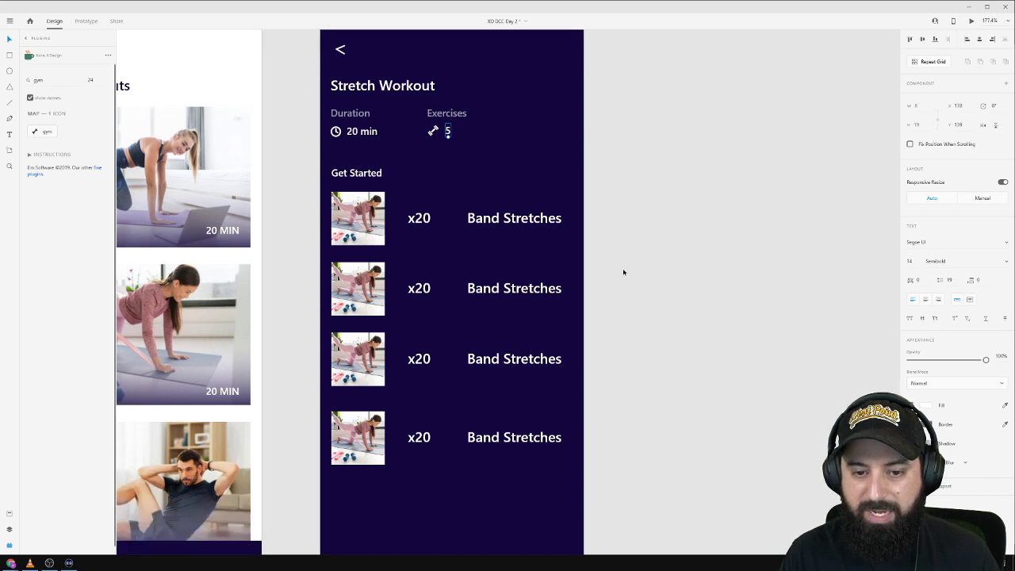
left_click(357, 288)
Alt-drag the fourth row to create a new fifth row below it.
scroll(357, 287, "down", 2)
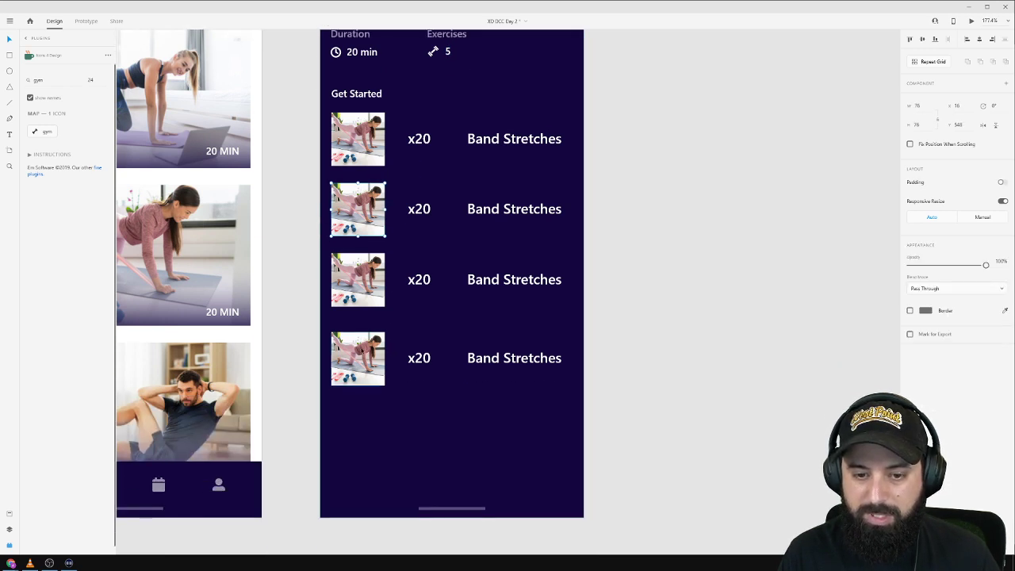
left_click(362, 352)
left_click(420, 359, "shift")
left_click(511, 361, "shift")
left_click_drag(515, 361, 523, 429)
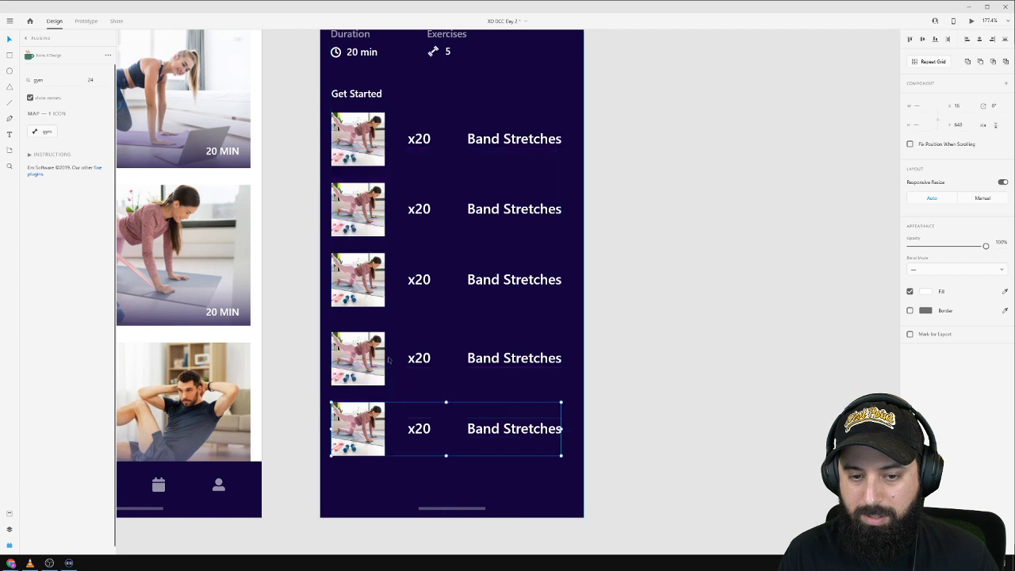
left_click(614, 362)
left_click_drag(679, 392, 317, 442)
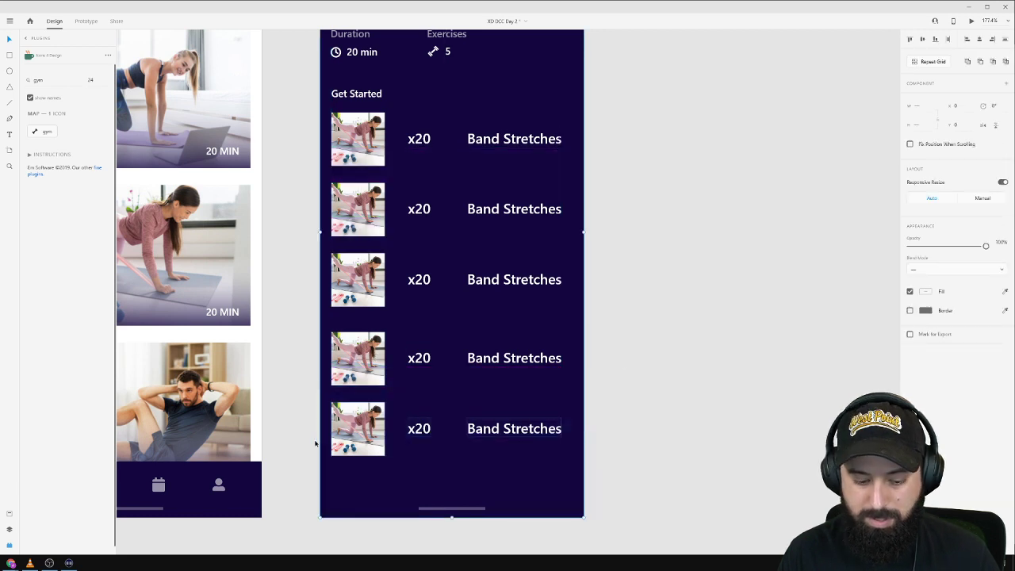
left_click(656, 389)
scroll(360, 396, "down", 2)
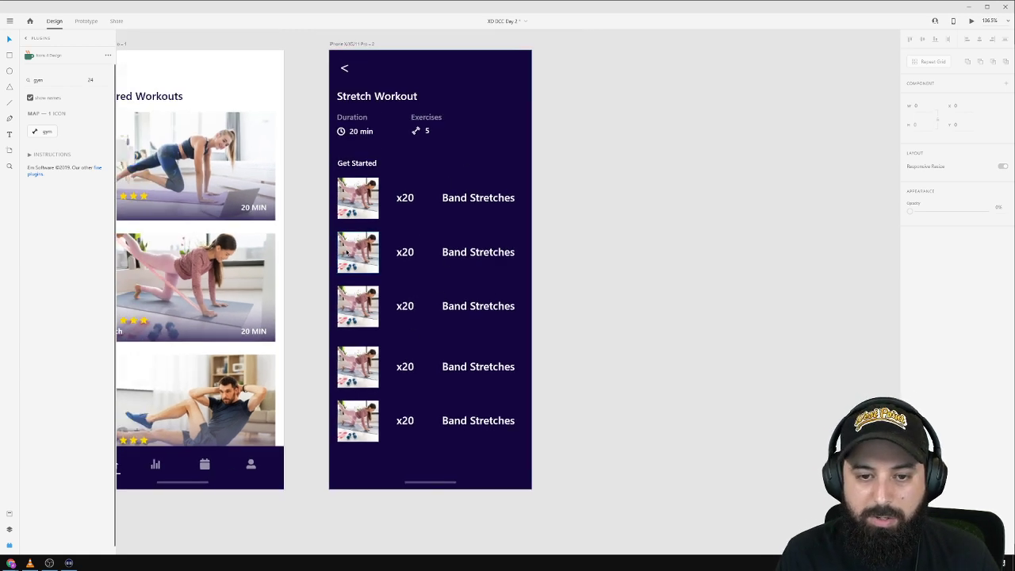
Fill the thumbnails in rows two to five with 'woman home workout' stock photos.
left_click(361, 255)
left_click(361, 308, "shift")
left_click(362, 365, "shift")
left_click(362, 410, "shift")
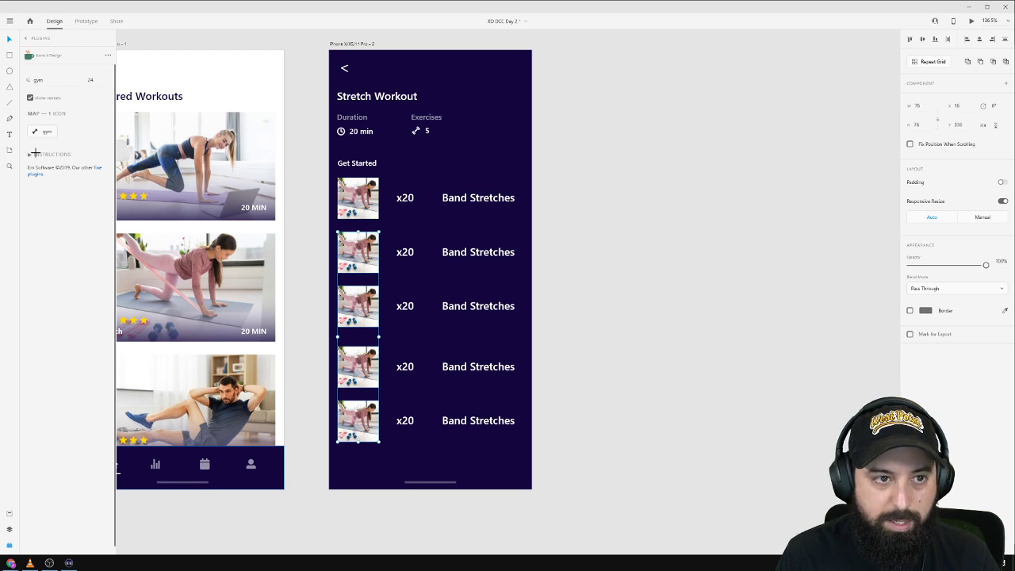
left_click(29, 41)
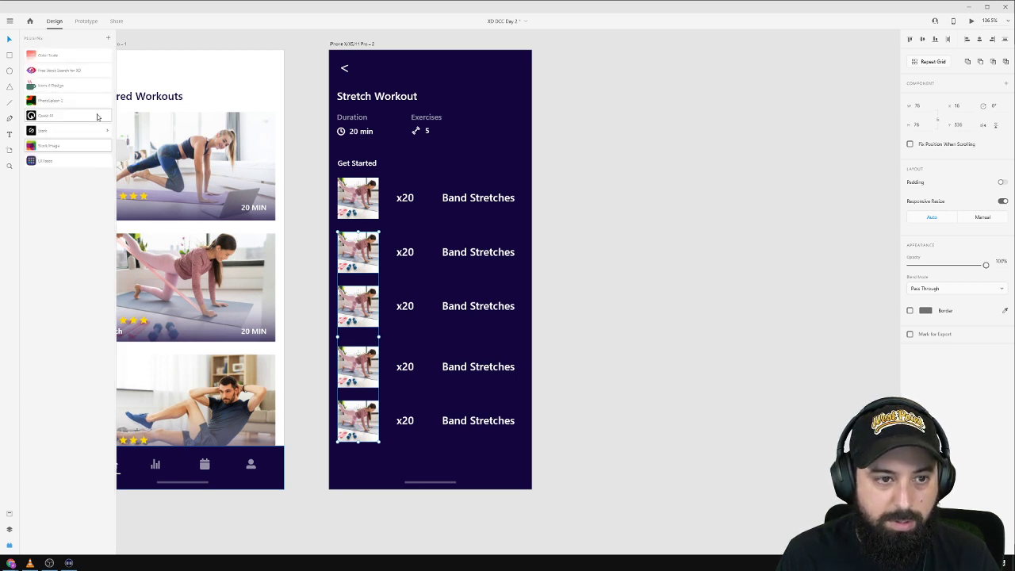
left_click(71, 147)
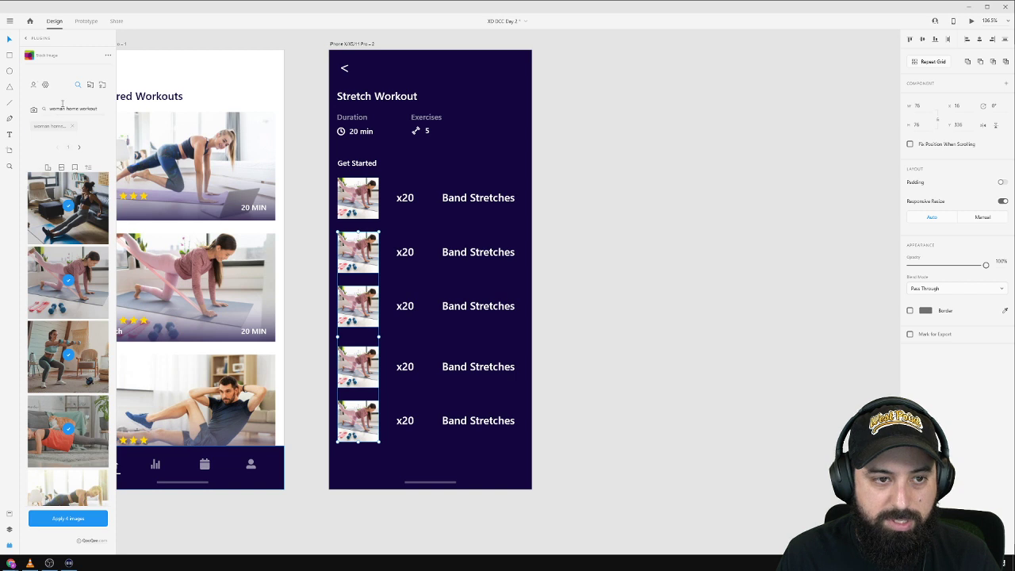
scroll(76, 357, "down", 2)
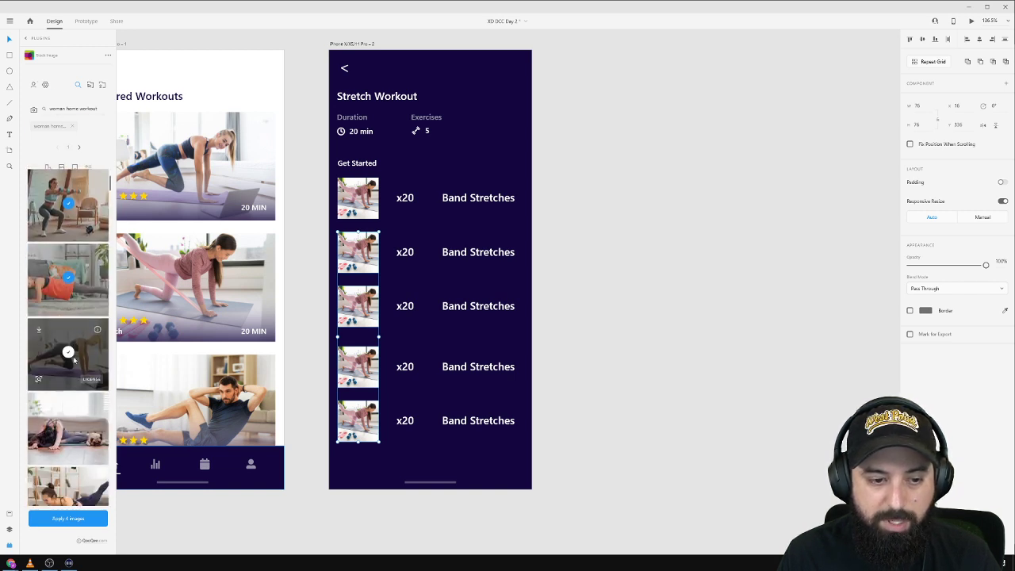
left_click(90, 519)
left_click(665, 343)
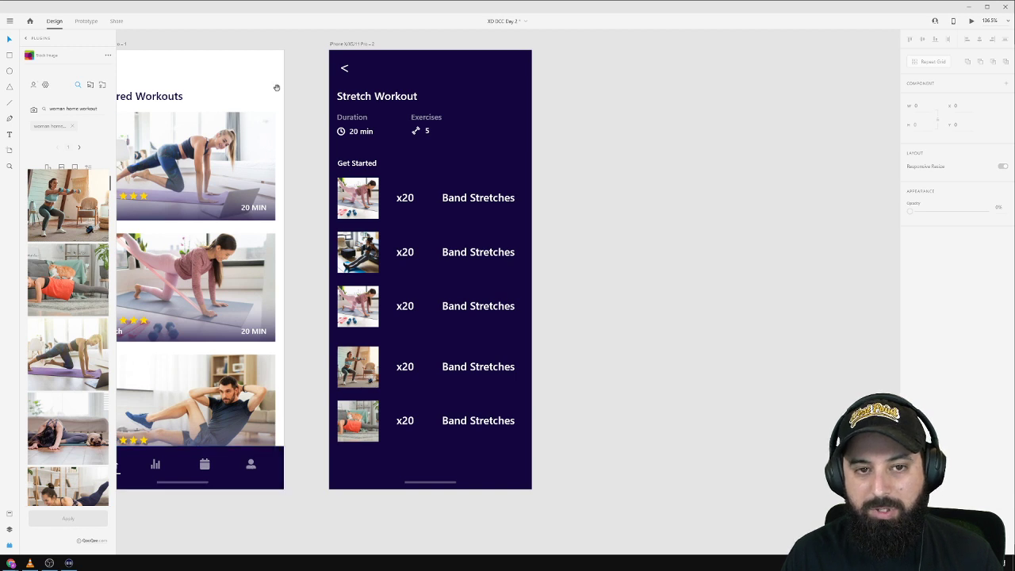
Check the layers list, then return to the installed plugins list.
scroll(300, 467, "left", 4)
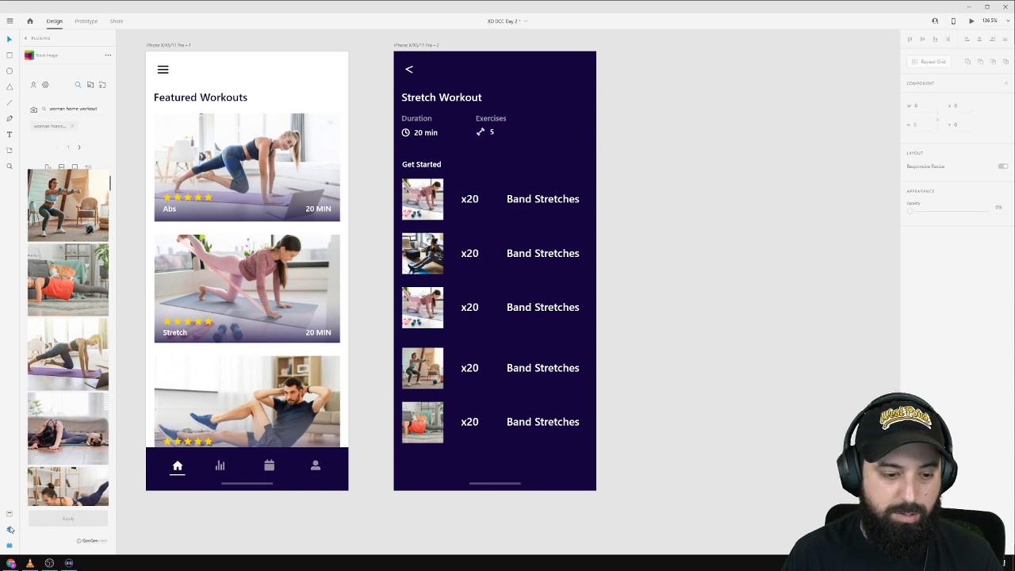
left_click(10, 529)
left_click(10, 543)
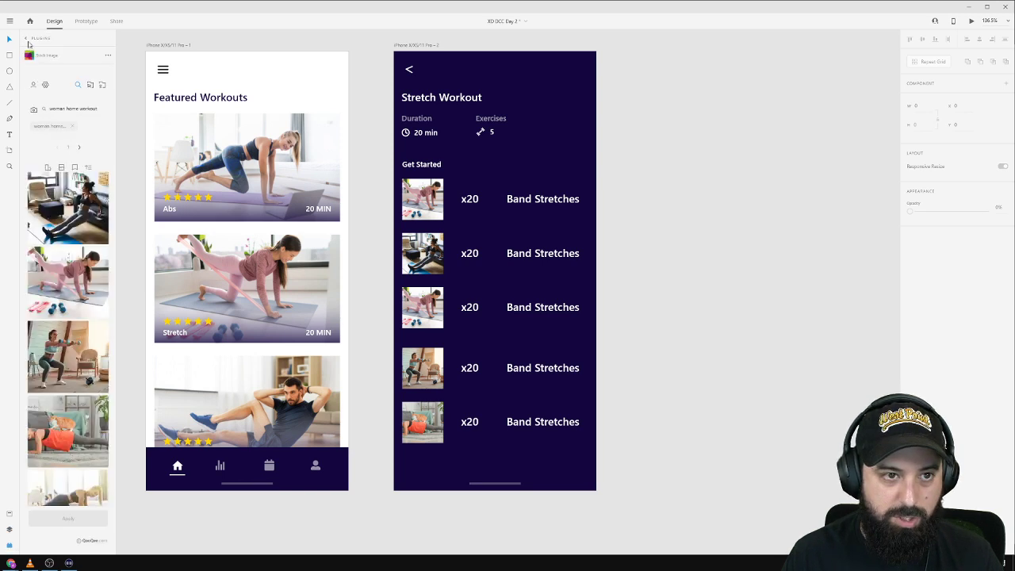
left_click(29, 41)
Draw a circle right of the dark artboard and duplicate it into three stacked circles.
left_click(74, 162)
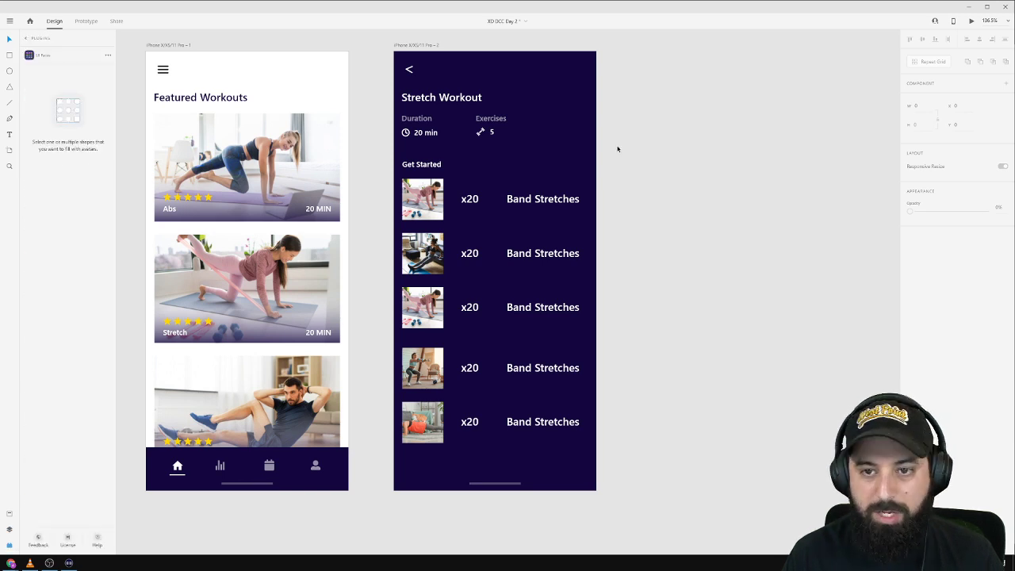
left_click(10, 72)
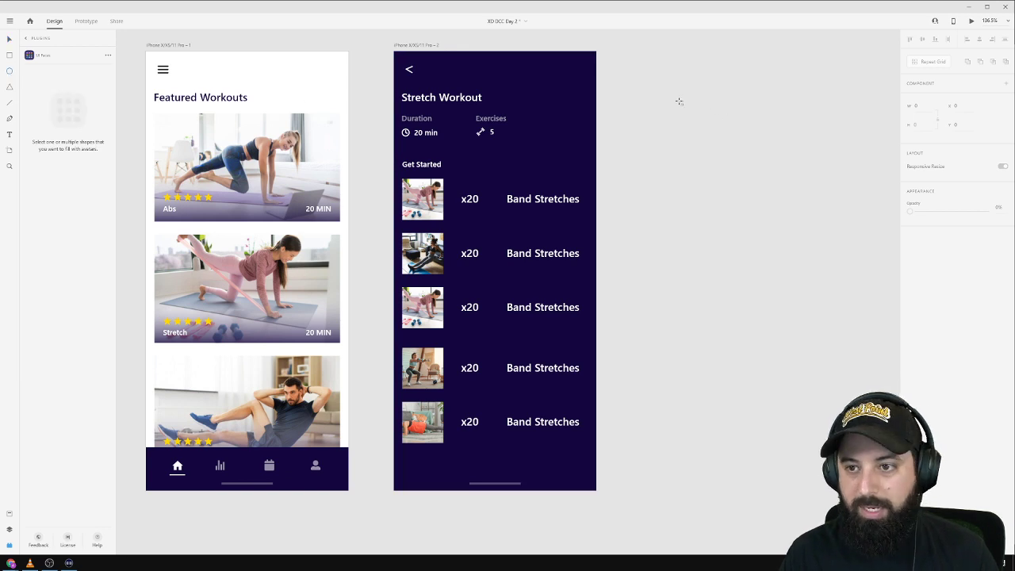
mouse_move(675, 100)
left_mouse_down()
mouse_move(707, 131)
mouse_move(698, 219)
left_mouse_up()
left_click_drag(730, 97, 662, 241)
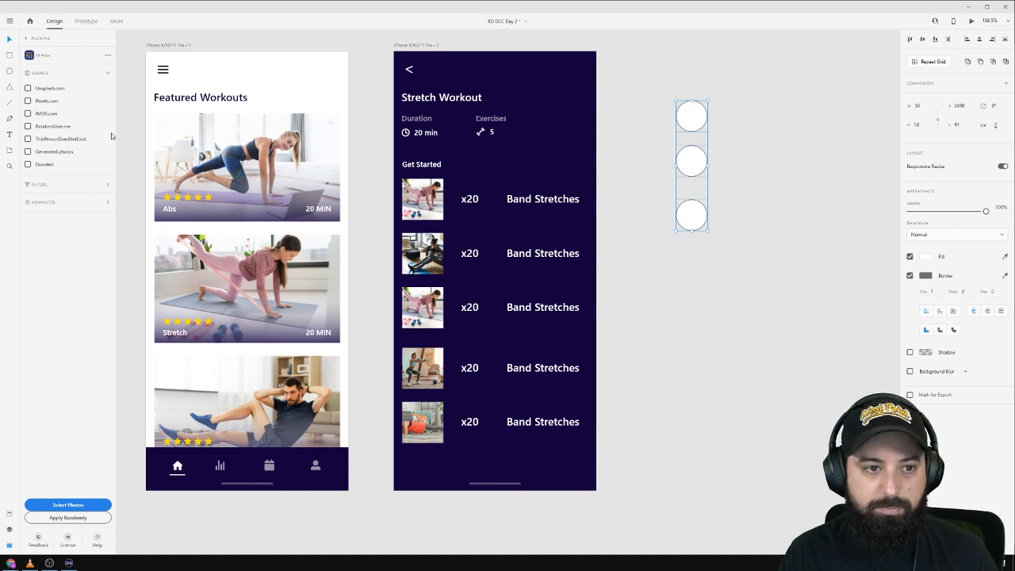
Fill the three circles with random male and female Unsplash faces from UI Faces.
left_click(28, 89)
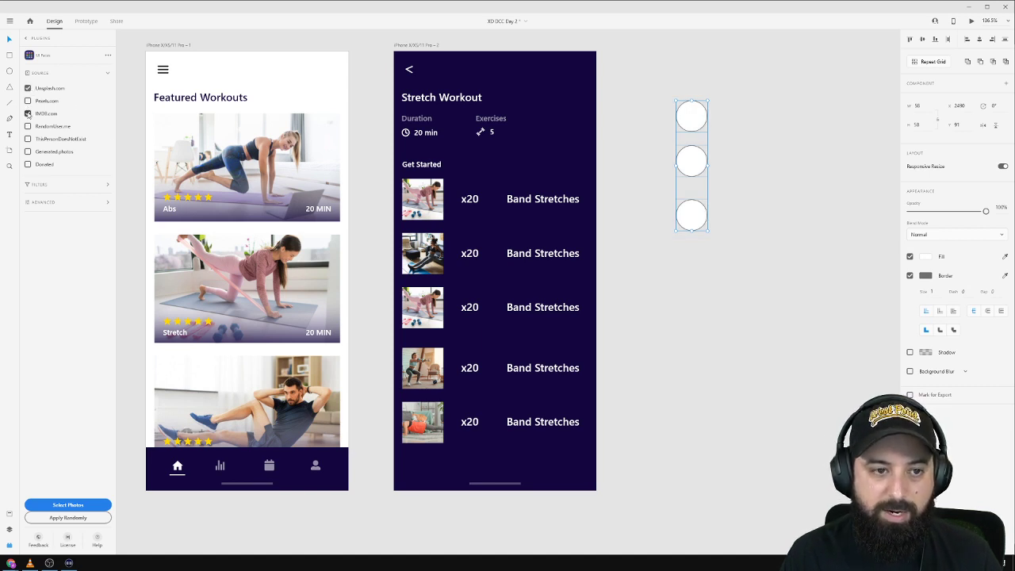
left_click(105, 184)
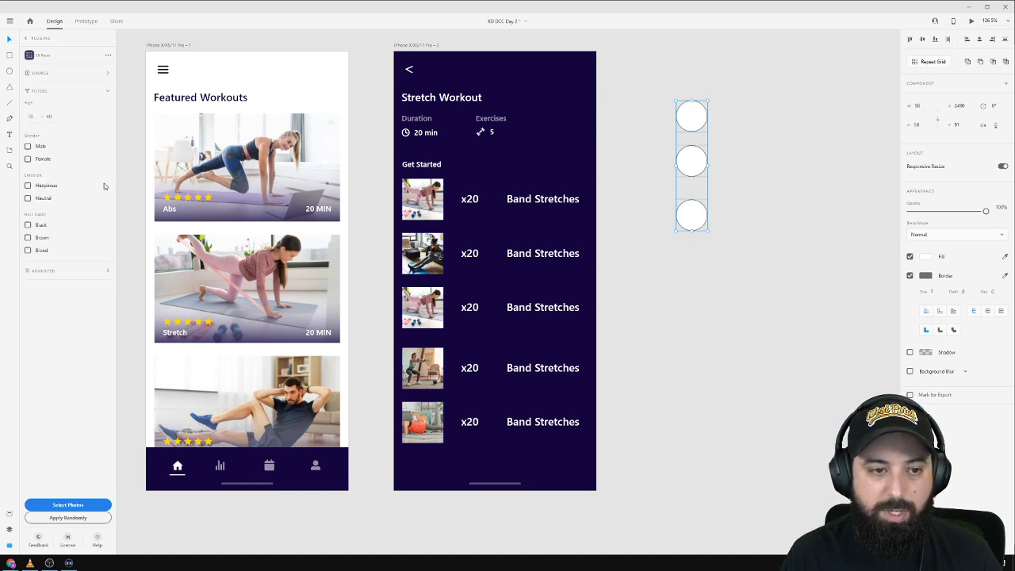
left_click(28, 146)
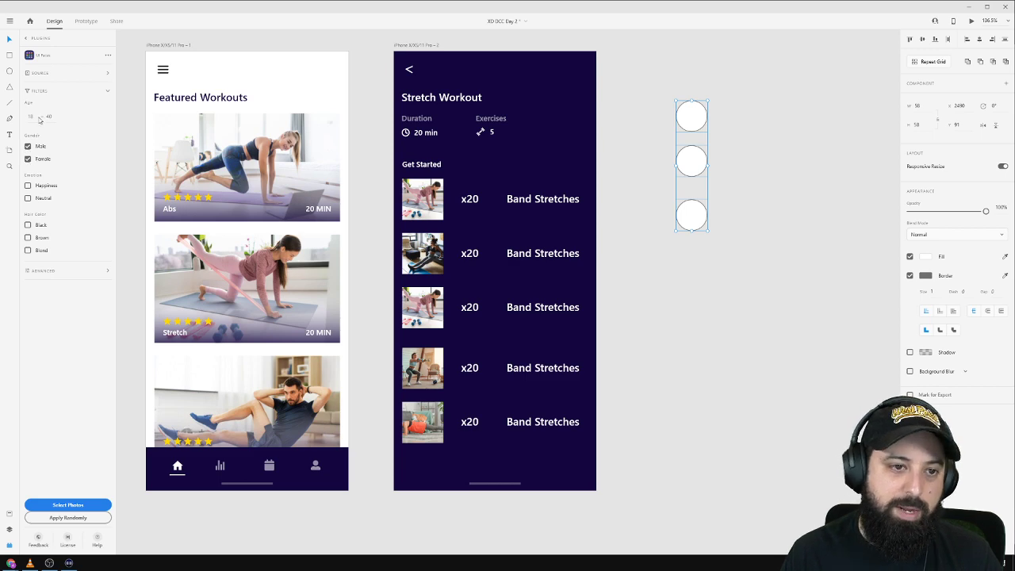
left_click(83, 507)
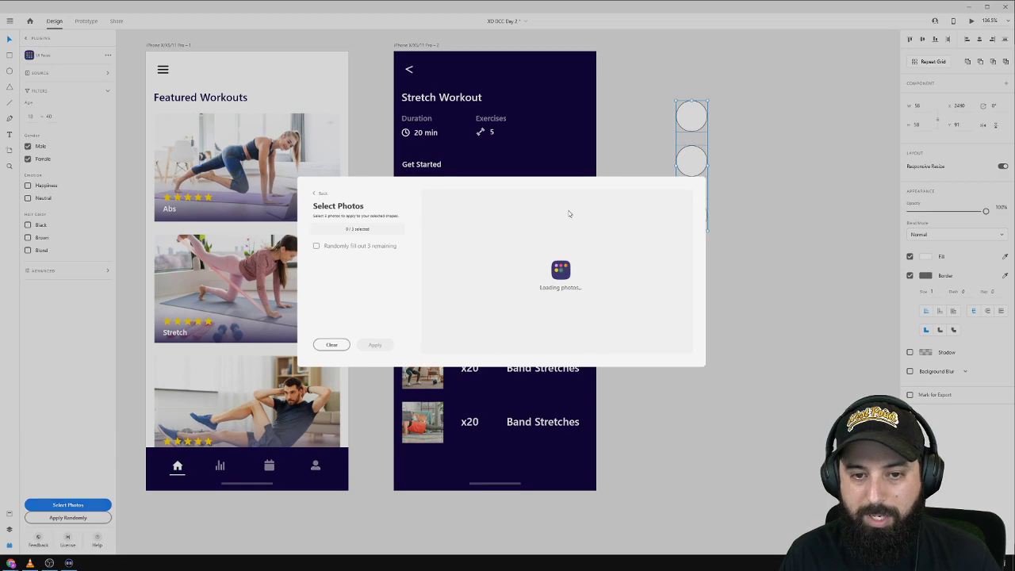
left_click(333, 345)
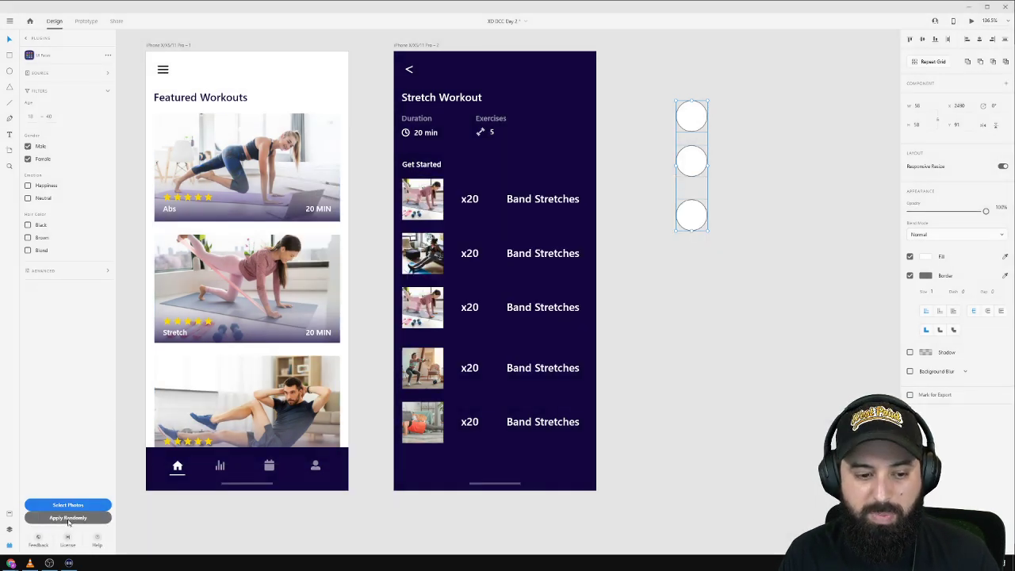
left_click(68, 518)
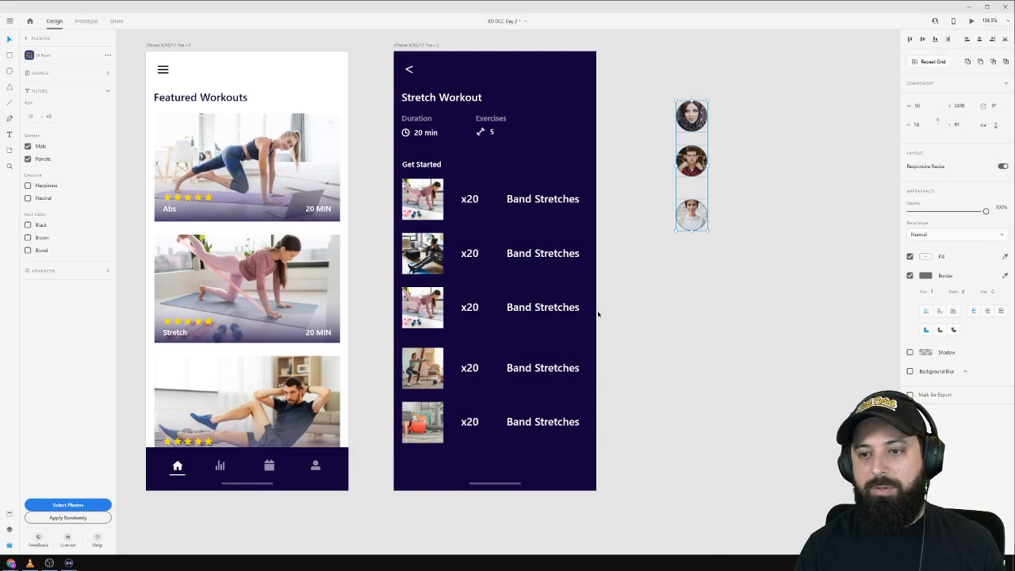
left_click(759, 183)
Drag the top and bottom avatars into one horizontal row with the middle avatar.
scroll(718, 234, "up", 1)
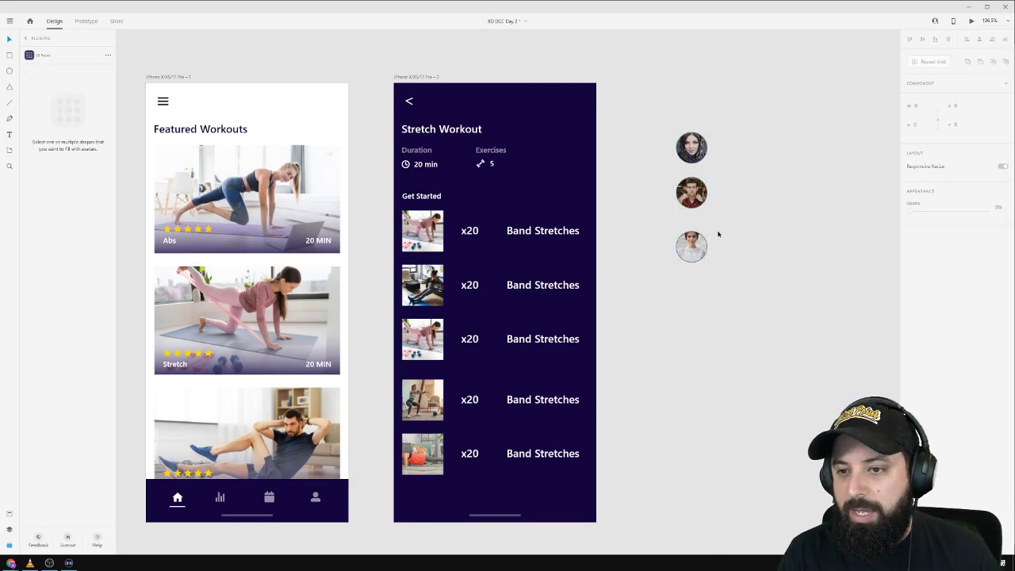
scroll(718, 234, "up", 4)
left_click_drag(673, 254, 611, 163)
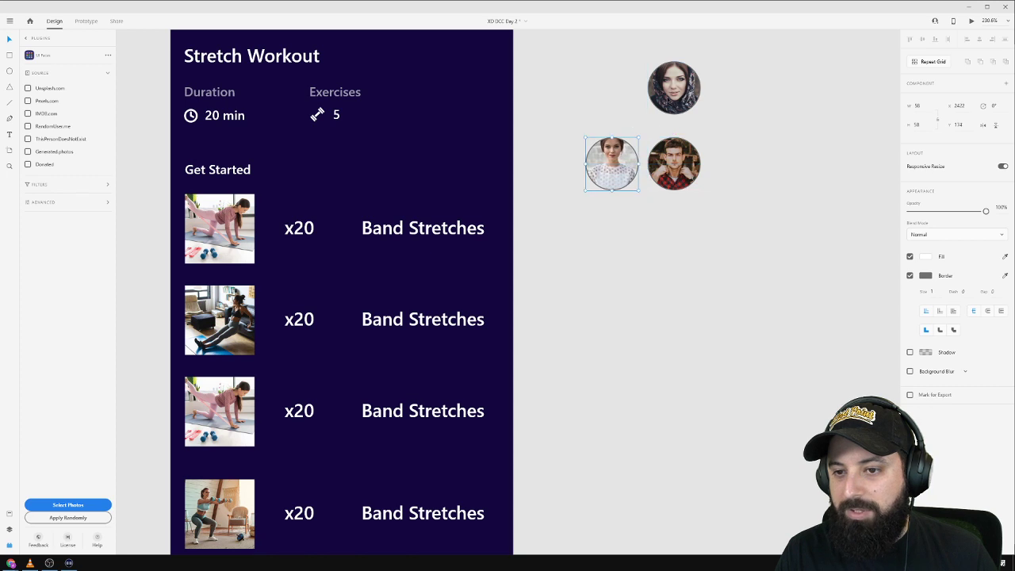
left_click_drag(672, 93, 729, 169)
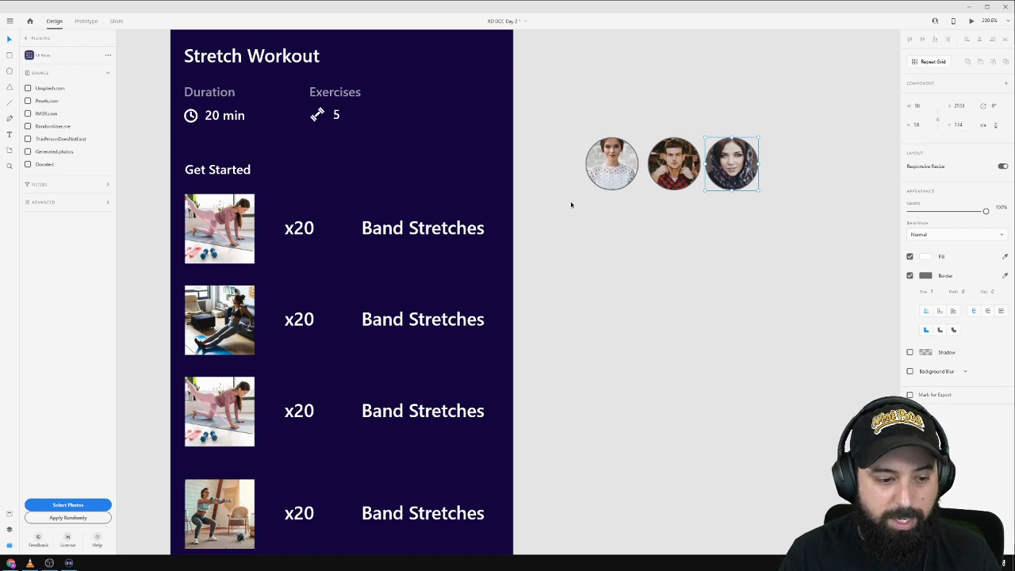
scroll(368, 228, "down", 4)
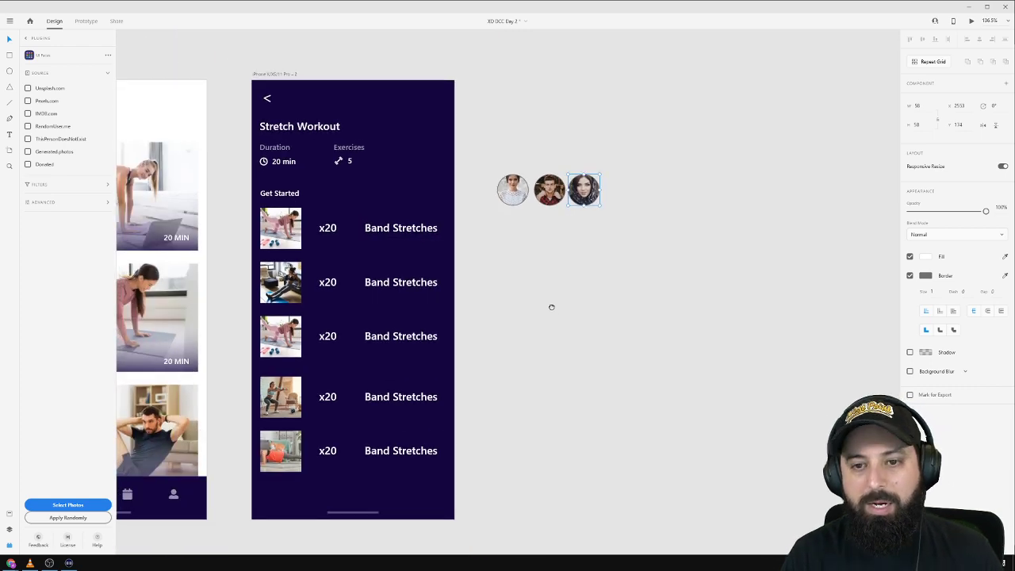
left_click_drag(551, 307, 573, 299)
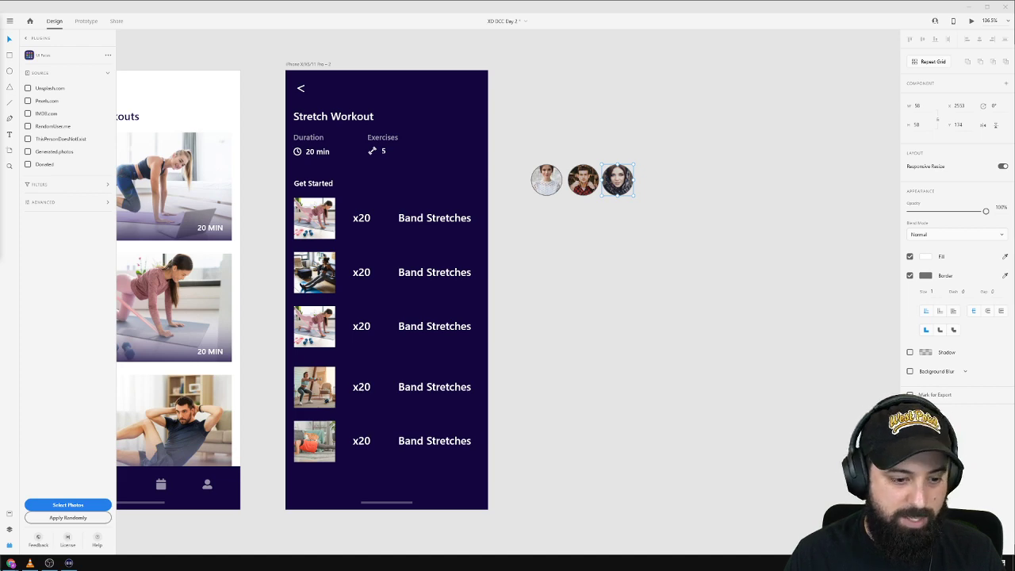
mouse_move(11, 563)
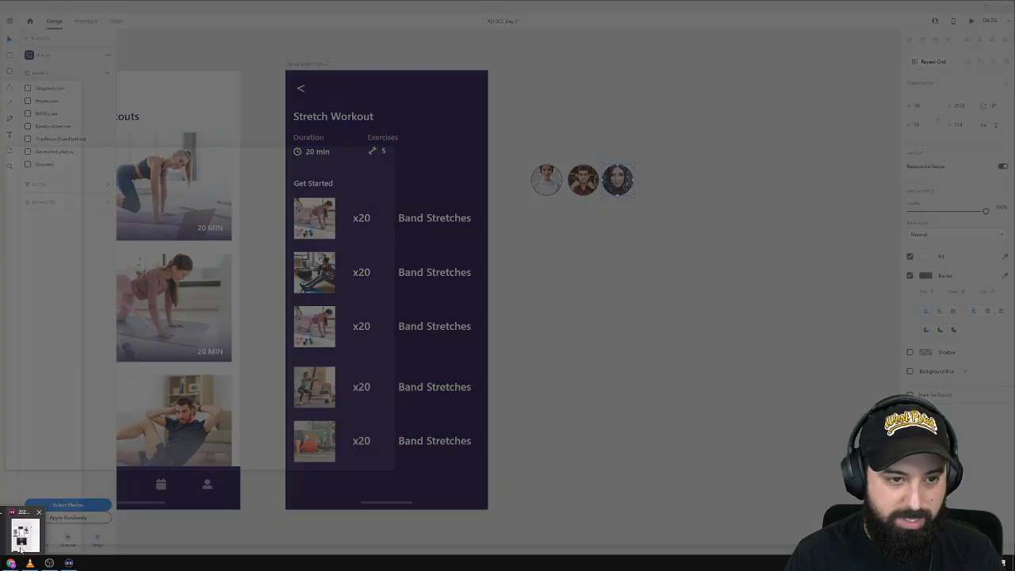
left_click(22, 537)
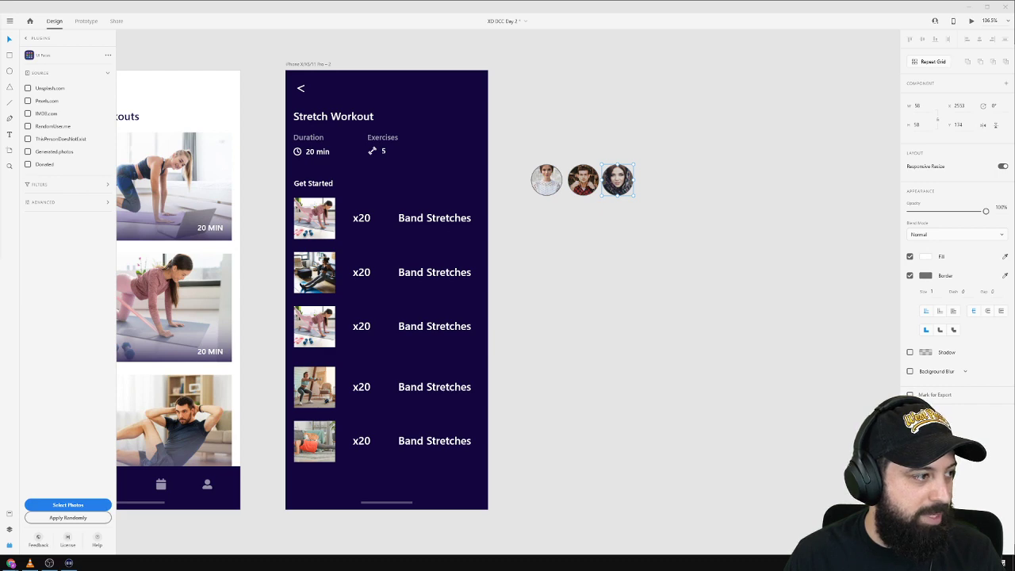
left_click(570, 91)
Paste the Featured Workouts, Full Body and Full Body player reference screens beside the artboards.
scroll(562, 151, "down", 5)
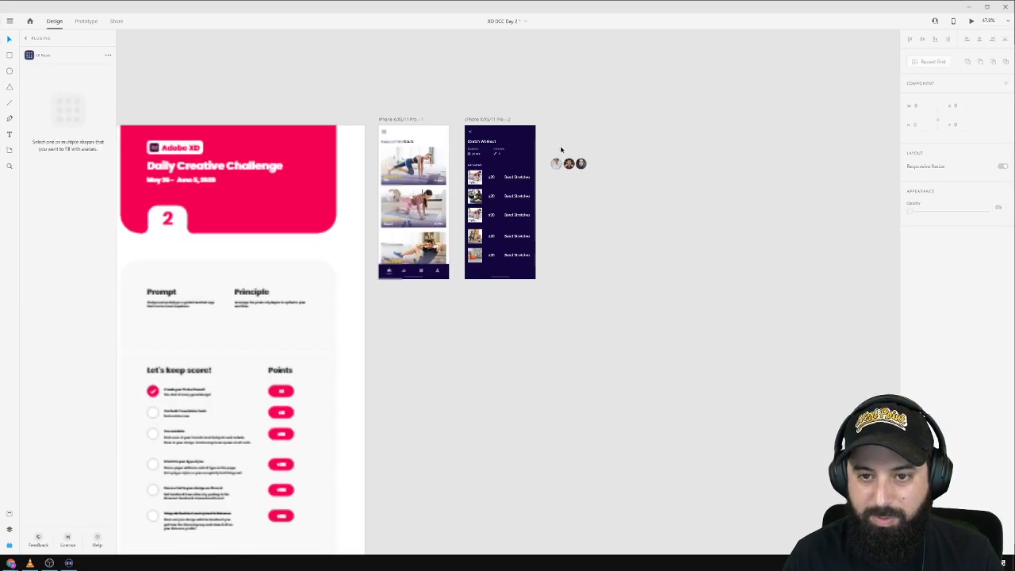
left_click_drag(620, 278, 507, 68)
key("ctrl+v")
left_click_drag(454, 178, 492, 479)
scroll(582, 213, "up", 3)
left_click(405, 285)
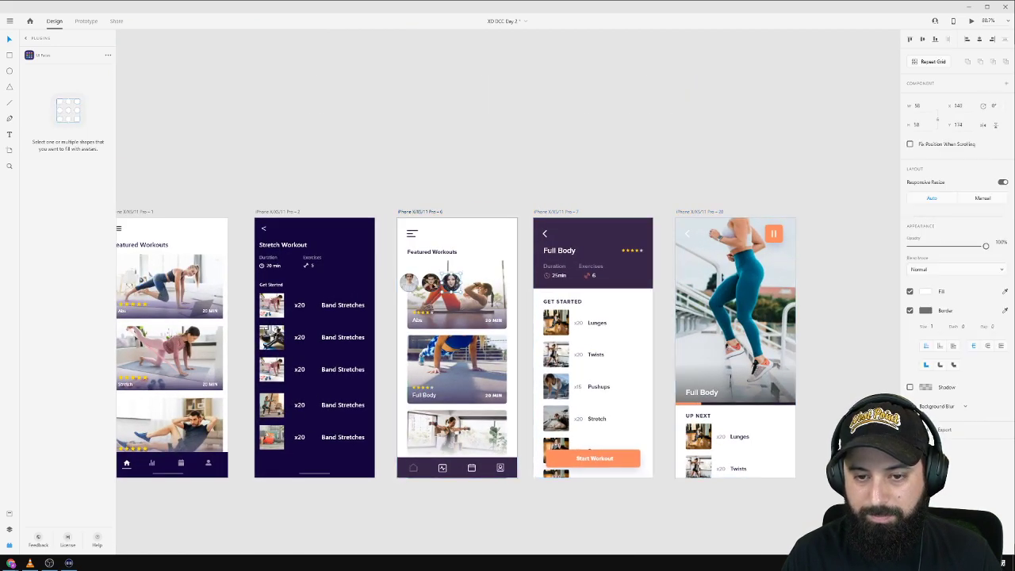
scroll(420, 198, "down", 2)
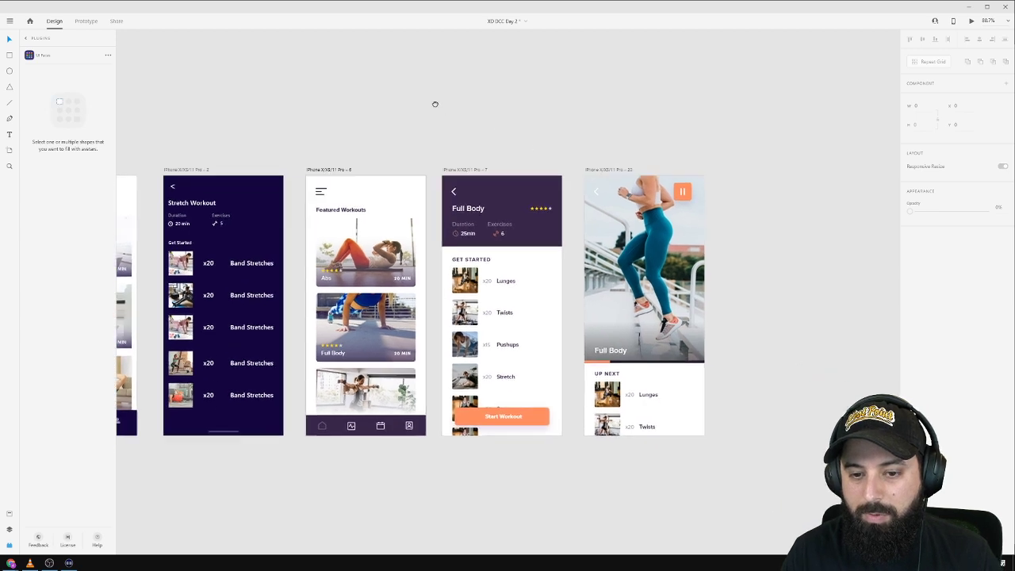
scroll(380, 143, "right", 2)
scroll(326, 159, "up", 3)
scroll(325, 162, "down", 2)
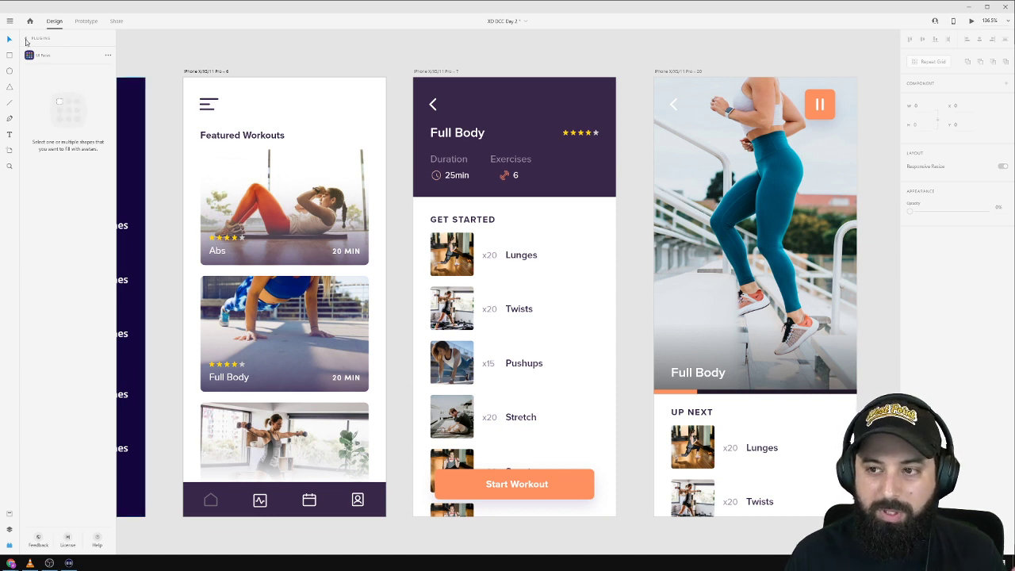
left_click(26, 41)
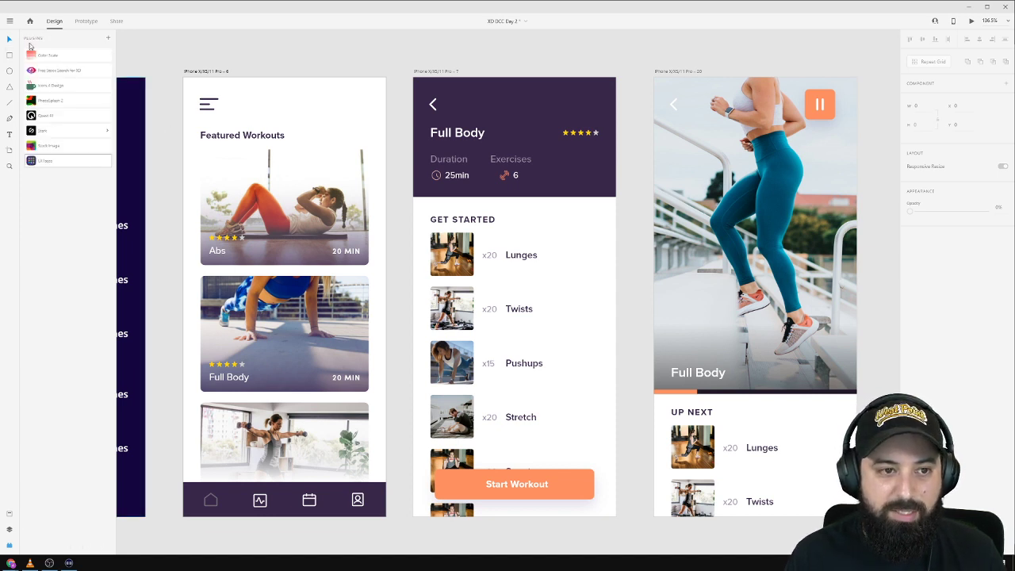
Shift the Full Body Exercises icon and count left, then open and centre the plugin browser.
left_click(69, 146)
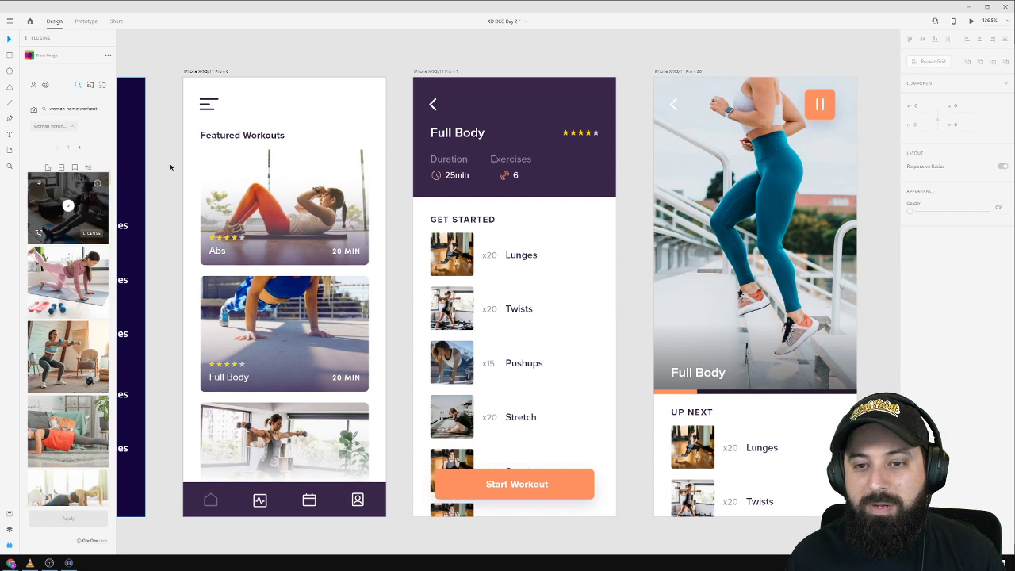
left_click(504, 177)
double_click(504, 178)
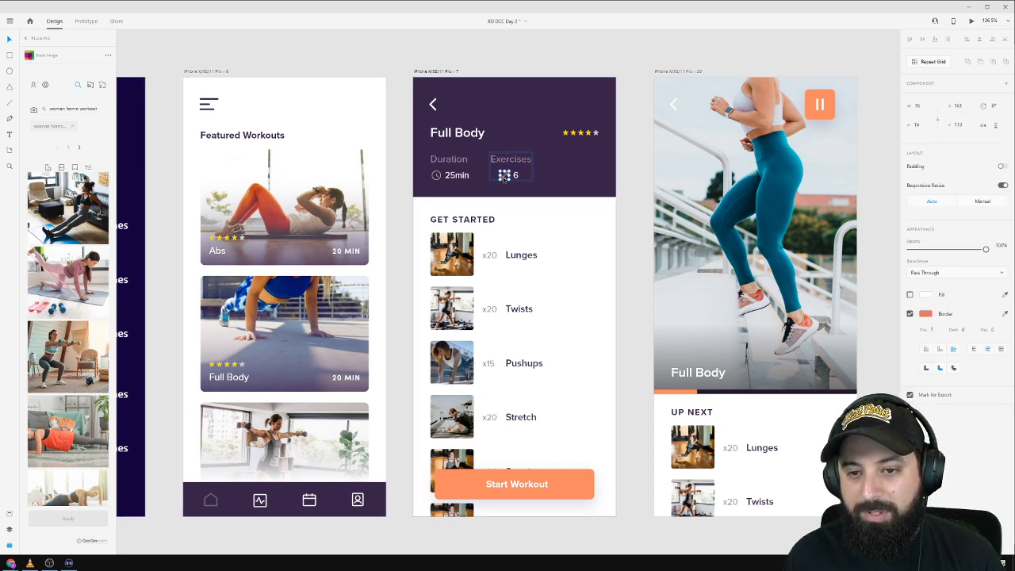
left_click(516, 179, "shift")
left_click_drag(516, 179, 506, 180)
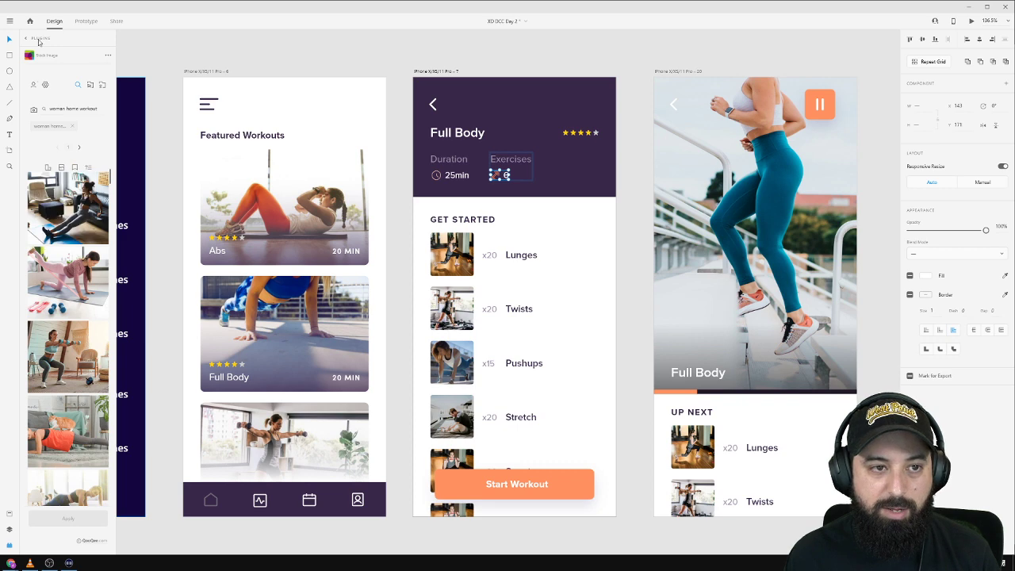
left_click(37, 39)
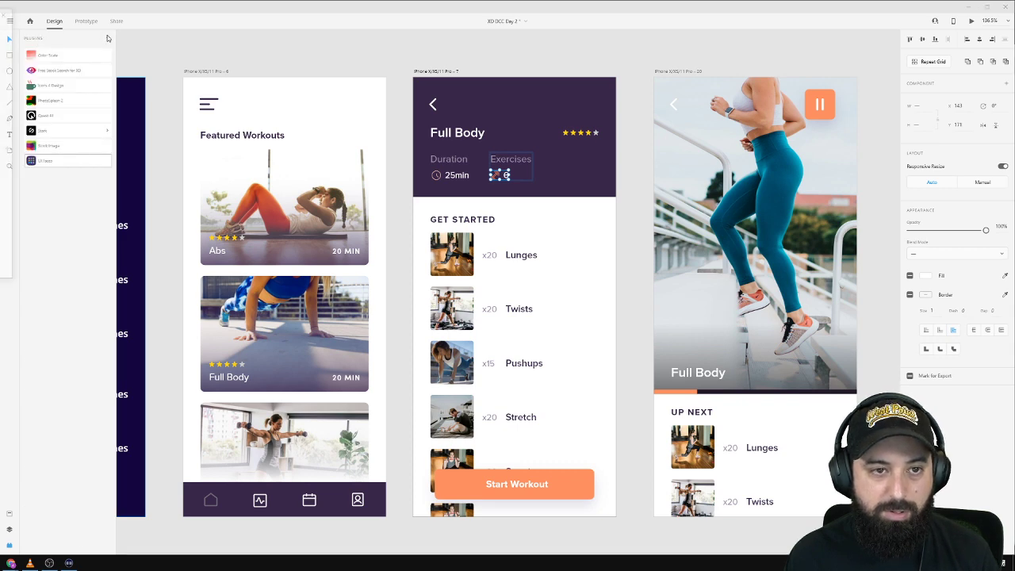
left_click_drag(140, 41, 488, 105)
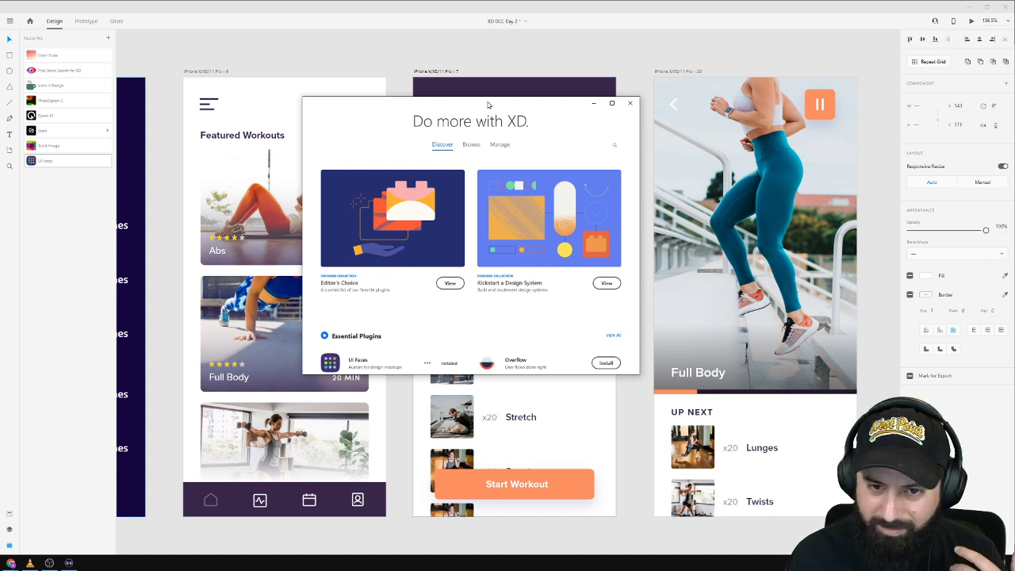
Browse the full list of Essential Plugins in the plugin marketplace.
scroll(448, 226, "down", 3)
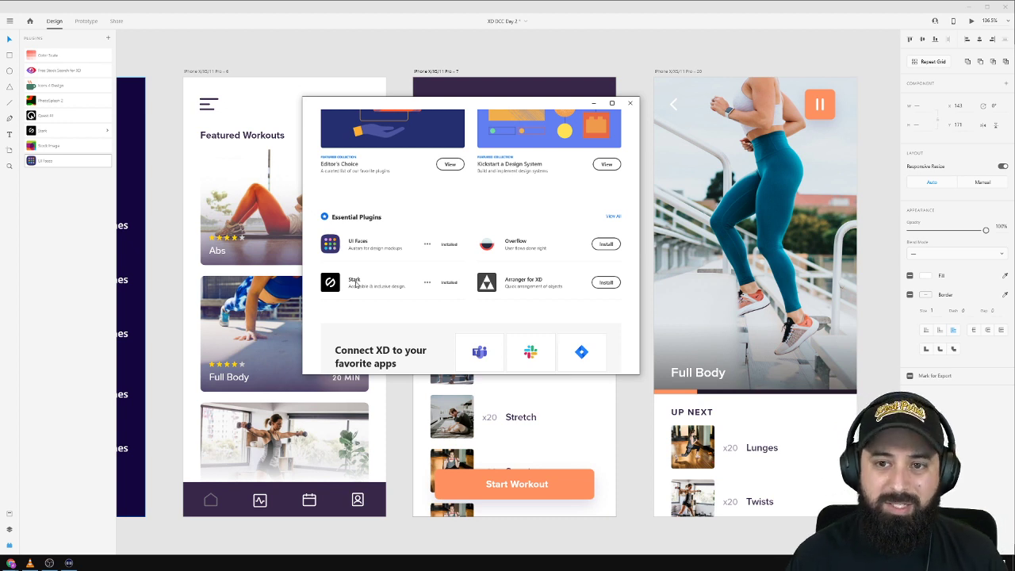
scroll(322, 277, "down", 3)
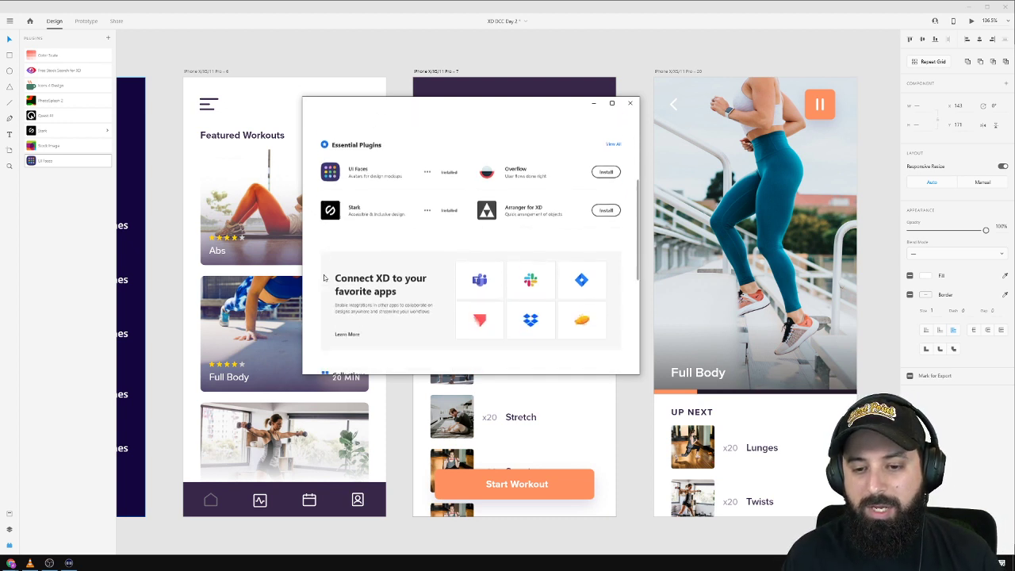
scroll(322, 278, "up", 5)
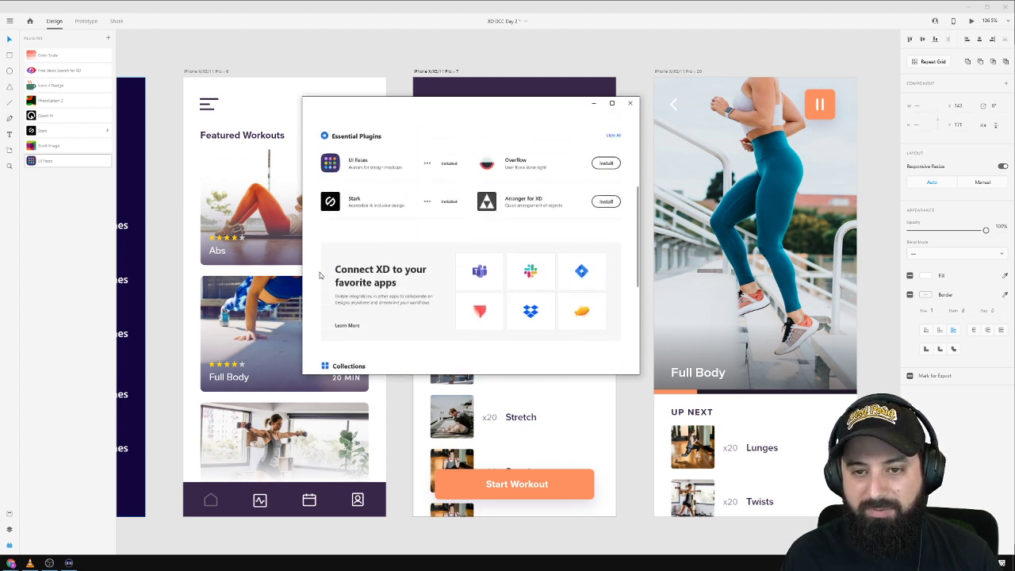
left_click(612, 334)
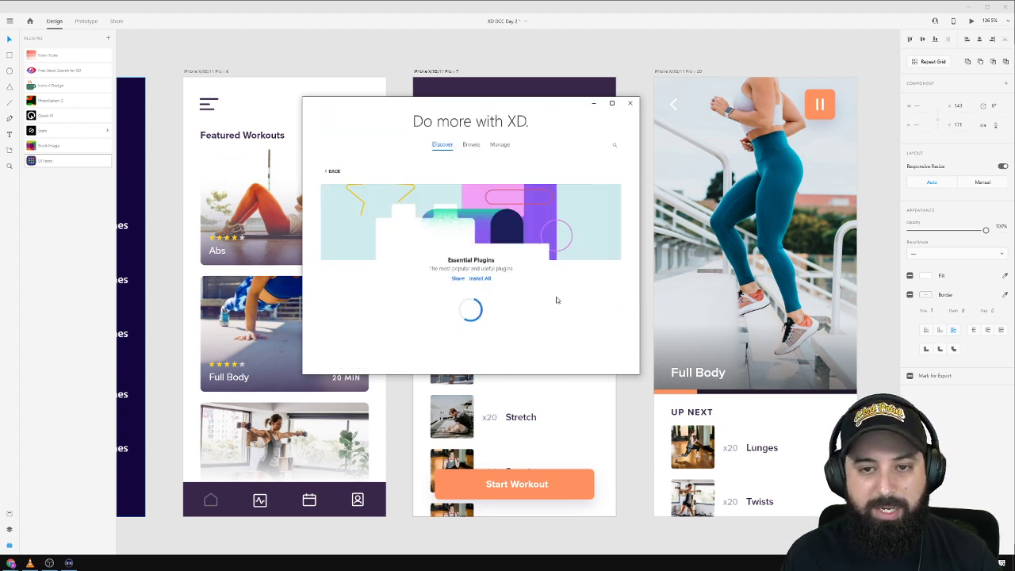
scroll(482, 240, "down", 3)
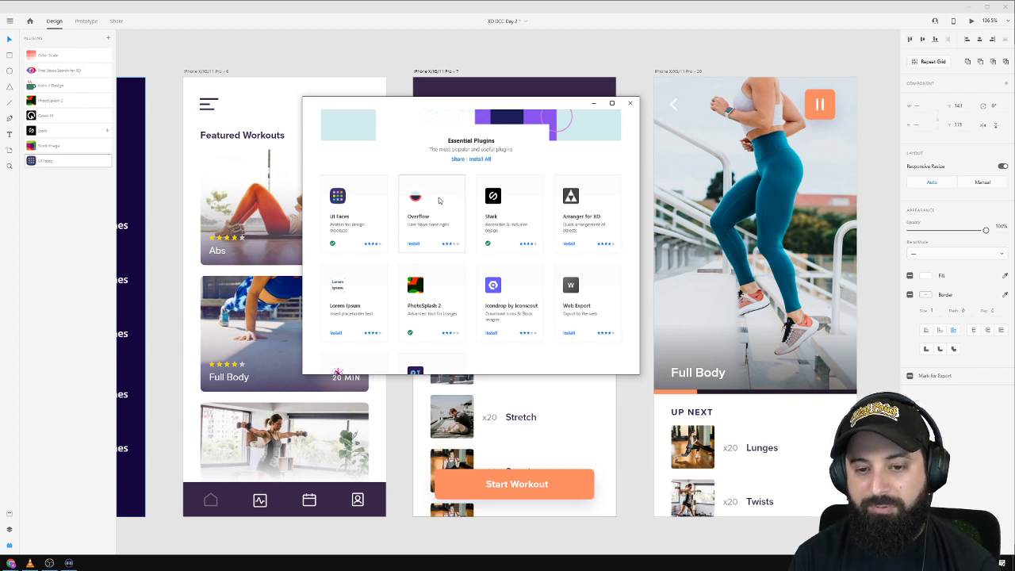
scroll(464, 204, "down", 1)
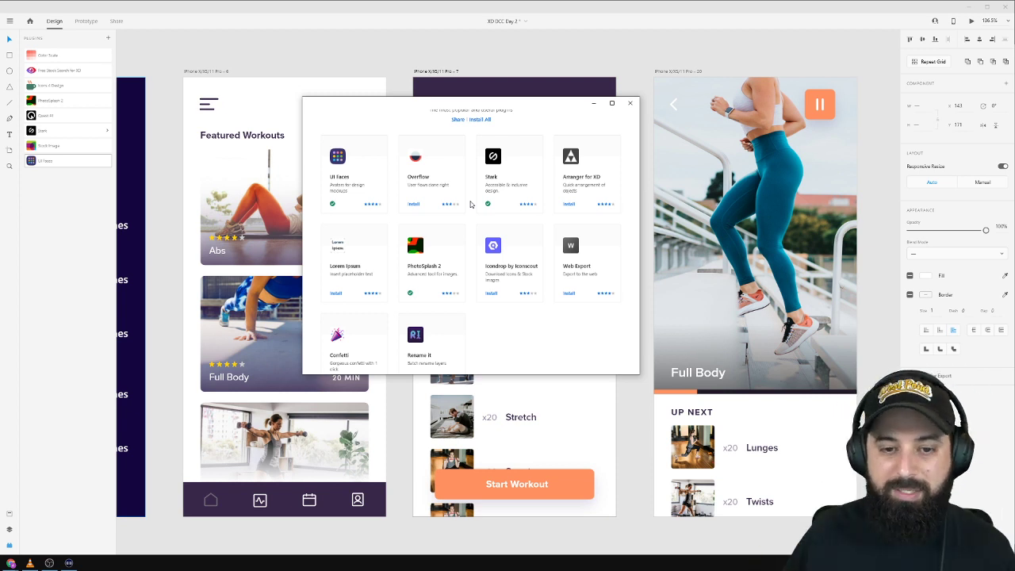
scroll(485, 206, "up", 3)
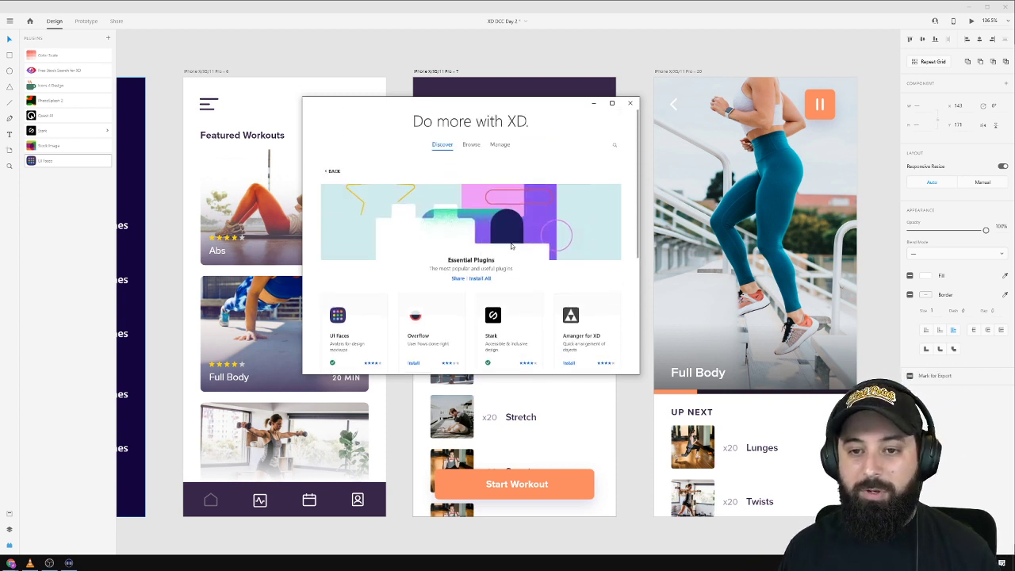
Search the plugins for 'userflow' to find Auto Flow, then close the marketplace window.
left_click(611, 148)
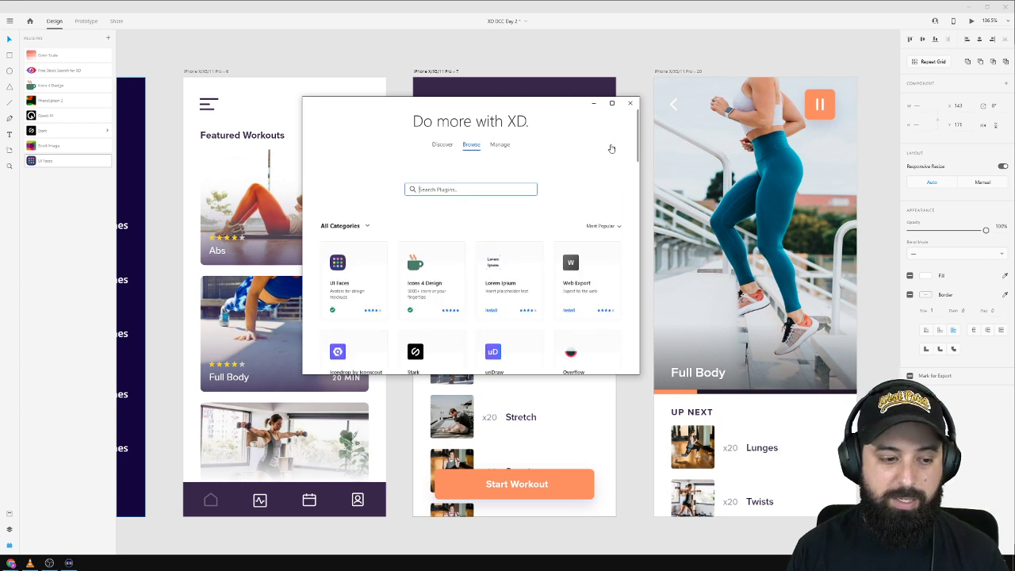
type("userflow")
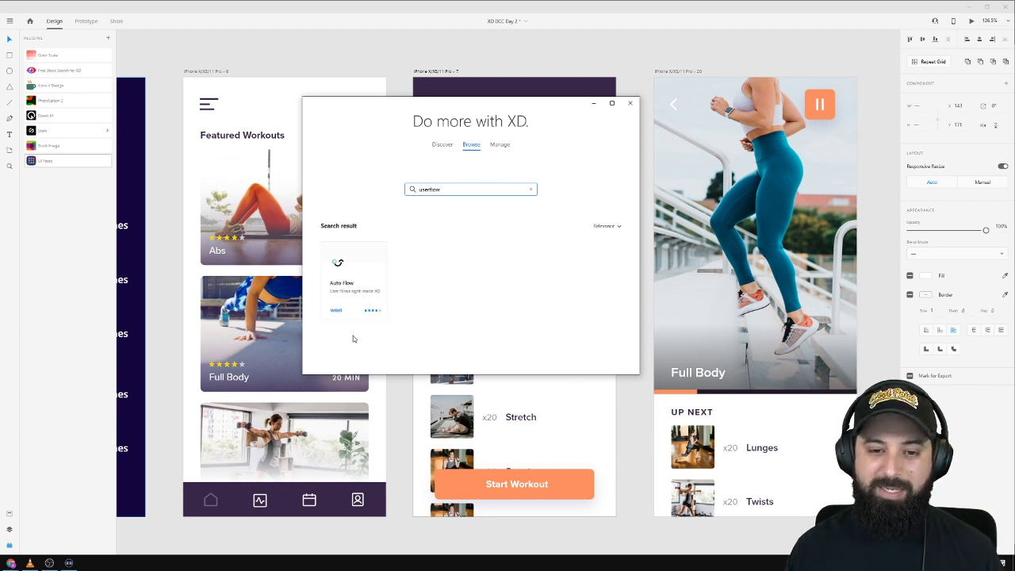
left_click(631, 101)
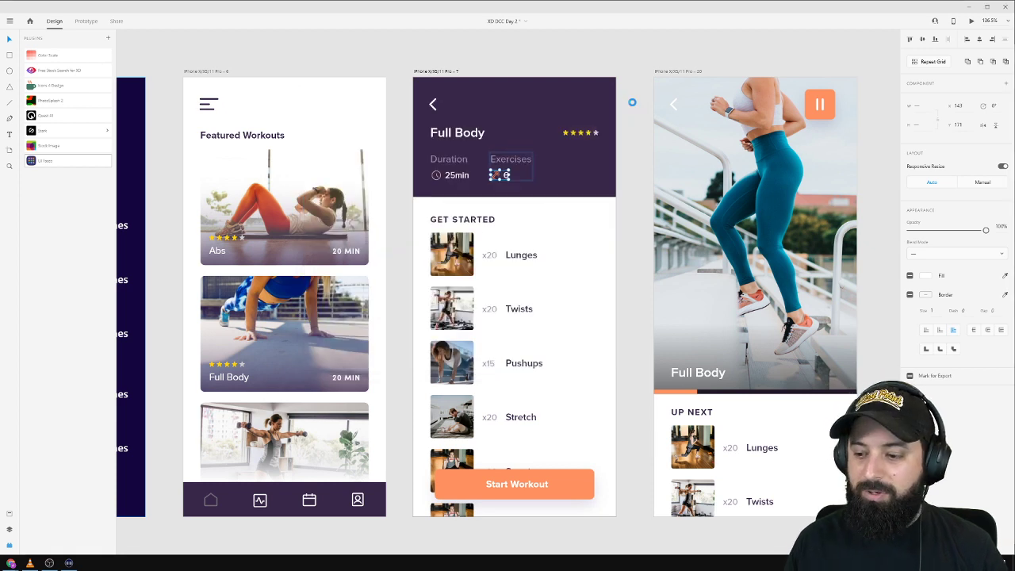